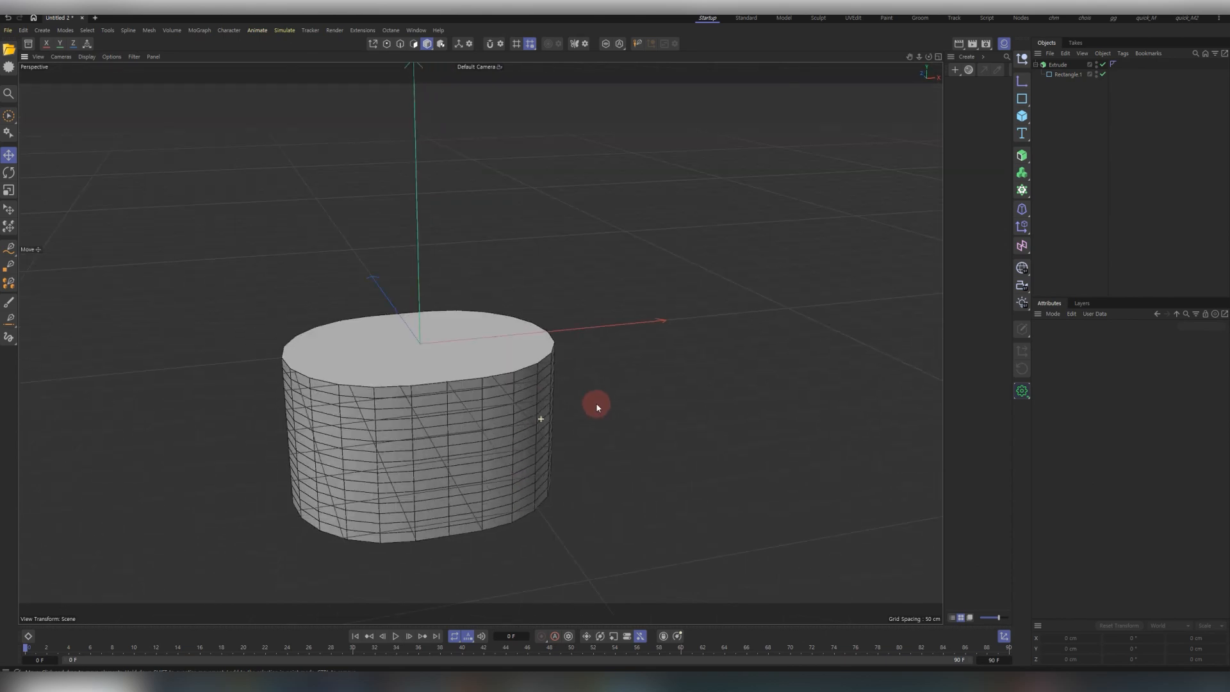
# Hide the grid in the perspective viewport through the display filter.
pyautogui.click(135, 57)
pyautogui.click(154, 122)
pyautogui.keyDown('alt'); pyautogui.moveTo(551, 324); pyautogui.dragTo(502, 348); pyautogui.keyUp('alt')
# Set the Extrude's direction to Y and disable its end cap so the basket is open on top.
pyautogui.click(1057, 65)
pyautogui.click(1121, 366)
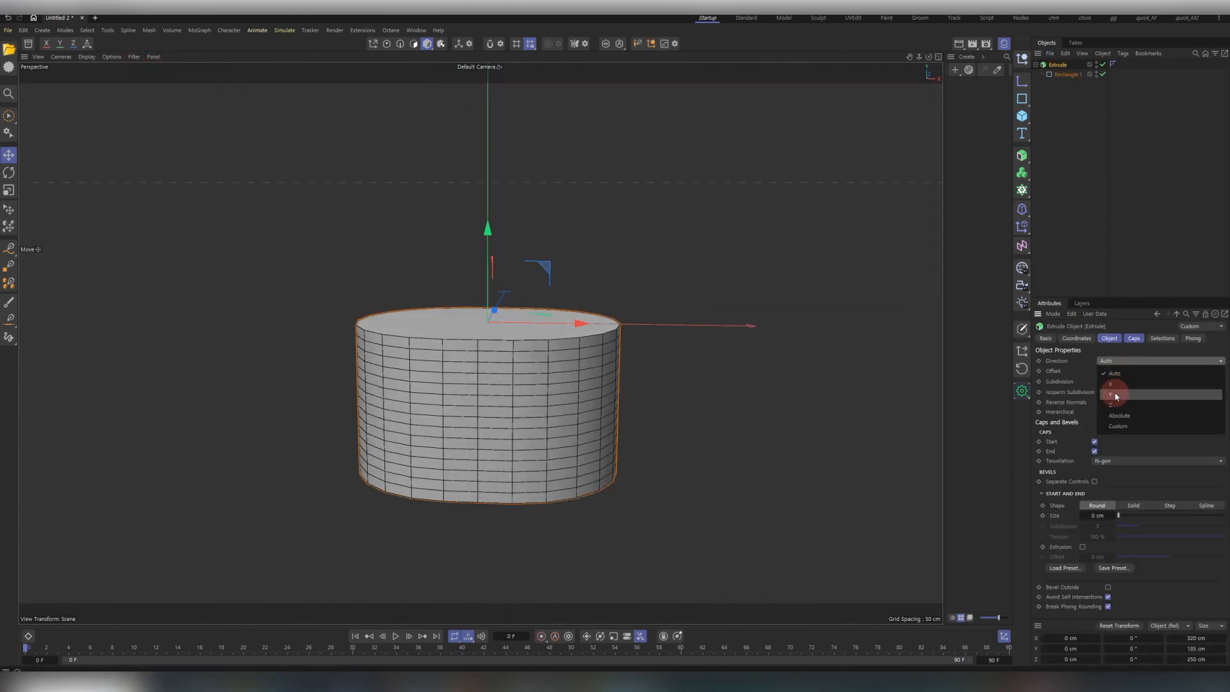
pyautogui.click(1114, 392)
pyautogui.keyDown('alt'); pyautogui.moveTo(576, 287); pyautogui.dragTo(595, 357); pyautogui.keyUp('alt')
pyautogui.click(1142, 338)
pyautogui.click(1095, 379)
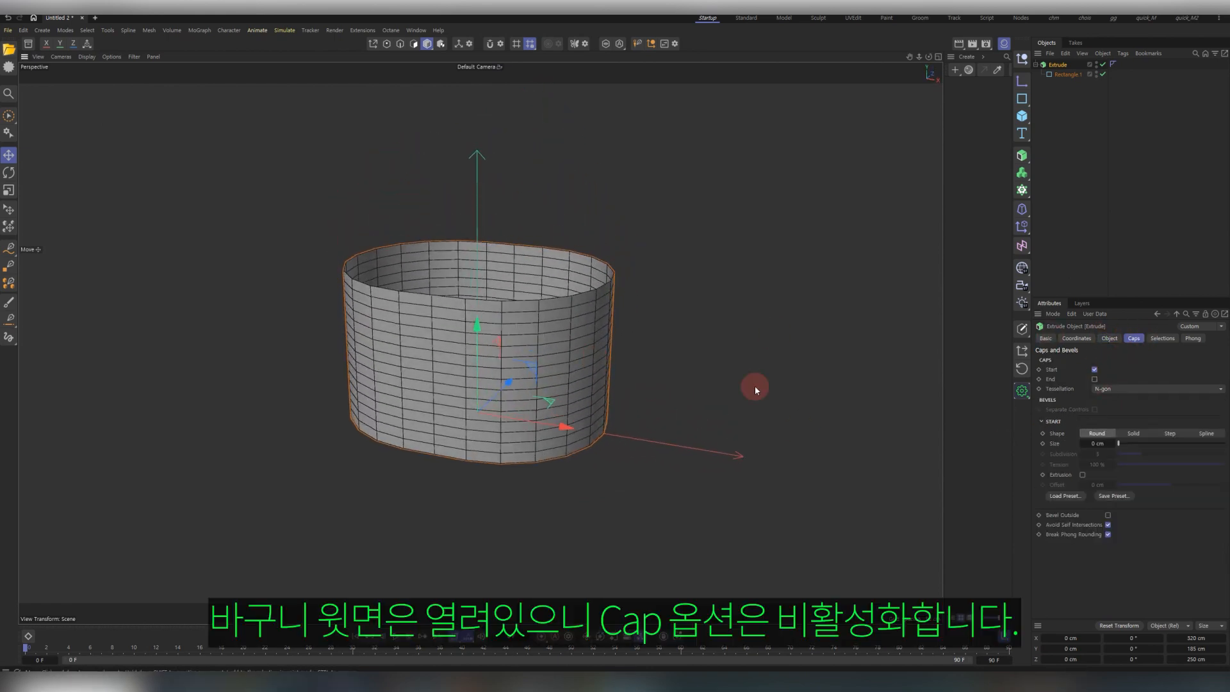
pyautogui.click(1065, 177)
pyautogui.keyDown('alt'); pyautogui.moveTo(515, 327); pyautogui.dragTo(524, 297); pyautogui.keyUp('alt')
# Set the Extrude's offset to 170 cm.
pyautogui.click(1058, 64)
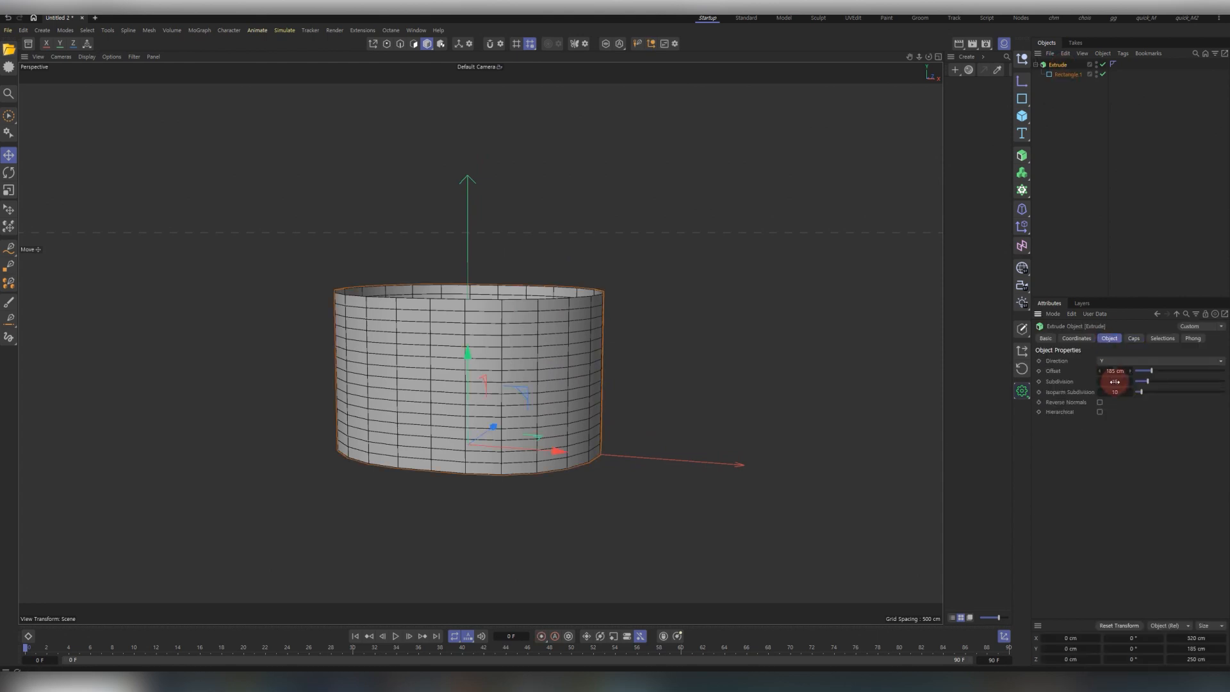
pyautogui.click(1139, 431)
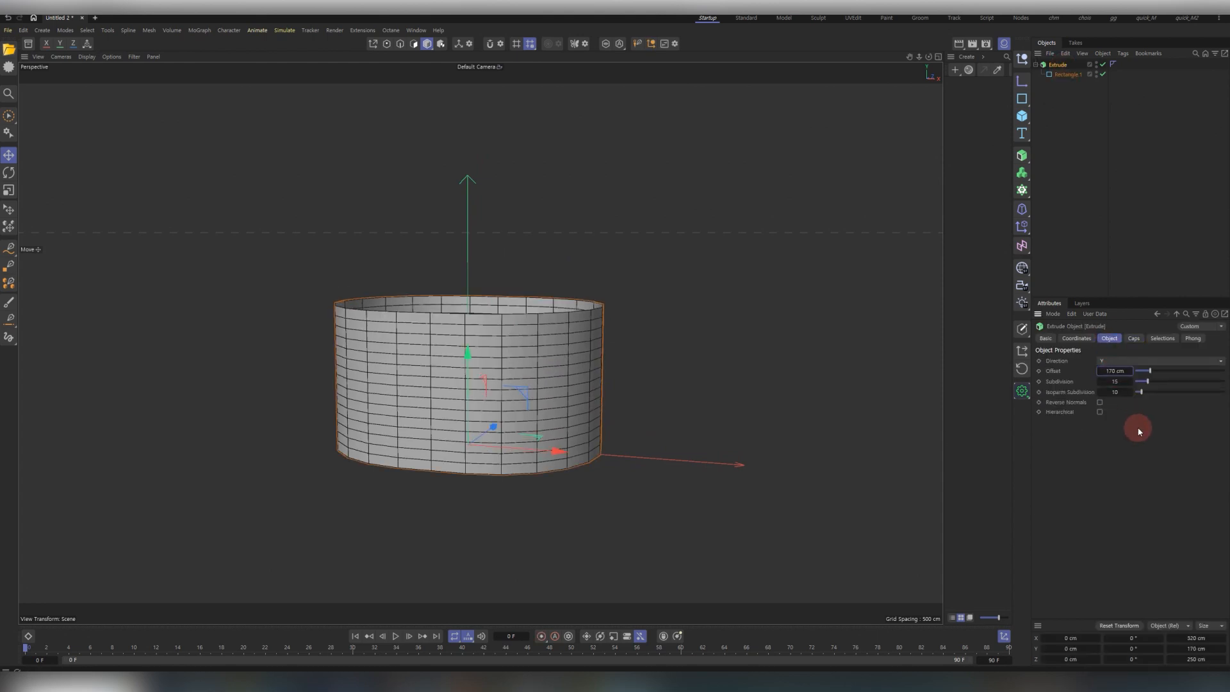
pyautogui.keyDown('alt'); pyautogui.moveTo(591, 436); pyautogui.dragTo(595, 403); pyautogui.keyUp('alt')
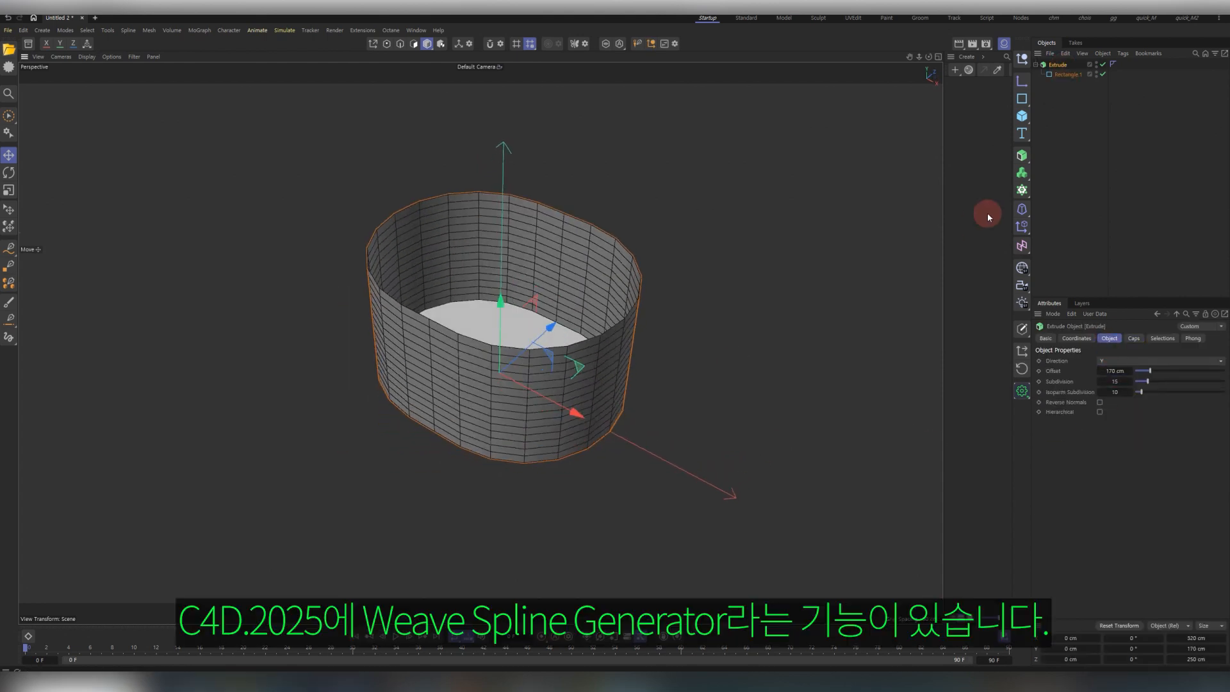
# Add a Weave Spline Generator as the parent of the Extrude.
pyautogui.click(1022, 155)
pyautogui.keyDown('alt'); pyautogui.click(1145, 360); pyautogui.keyUp('alt')
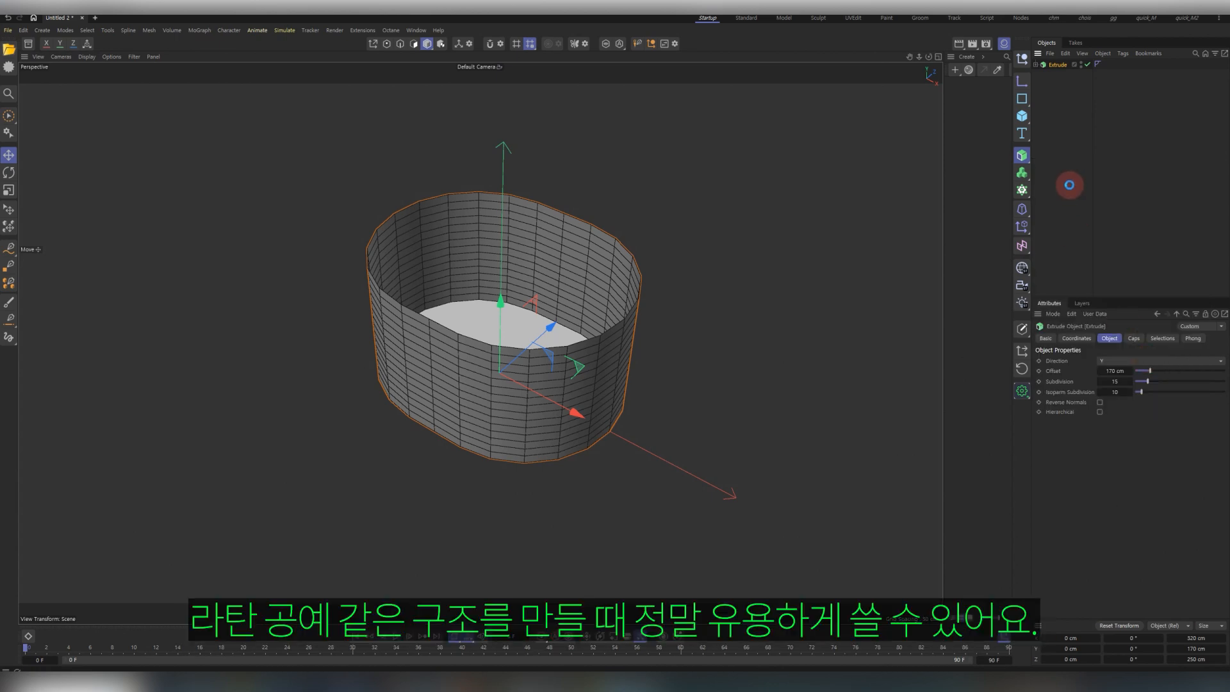
pyautogui.keyDown('alt'); pyautogui.moveTo(679, 384); pyautogui.dragTo(628, 416); pyautogui.keyUp('alt')
# Set the Weave Spline Generator's Inset Vertical to 0 and its Pinch Horizontal to 0.01 %.
pyautogui.click(1129, 455)
pyautogui.moveTo(1129, 455); pyautogui.dragTo(1130, 456)
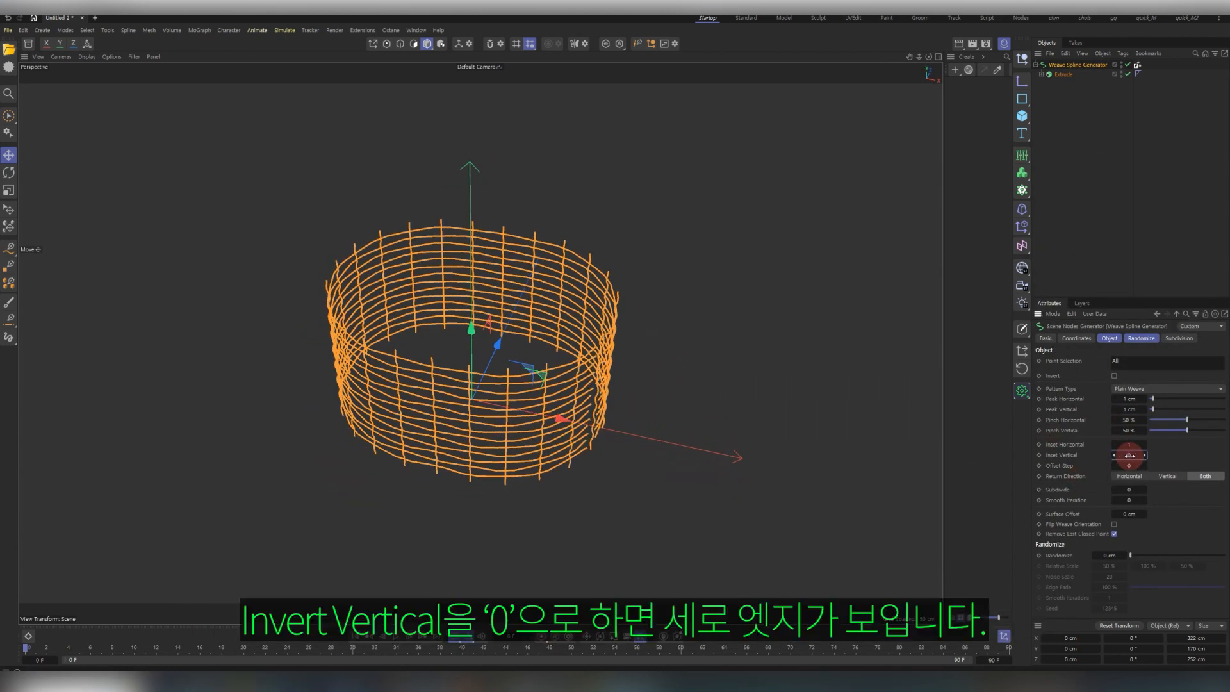
pyautogui.keyDown('alt'); pyautogui.moveTo(643, 495); pyautogui.dragTo(759, 452); pyautogui.keyUp('alt')
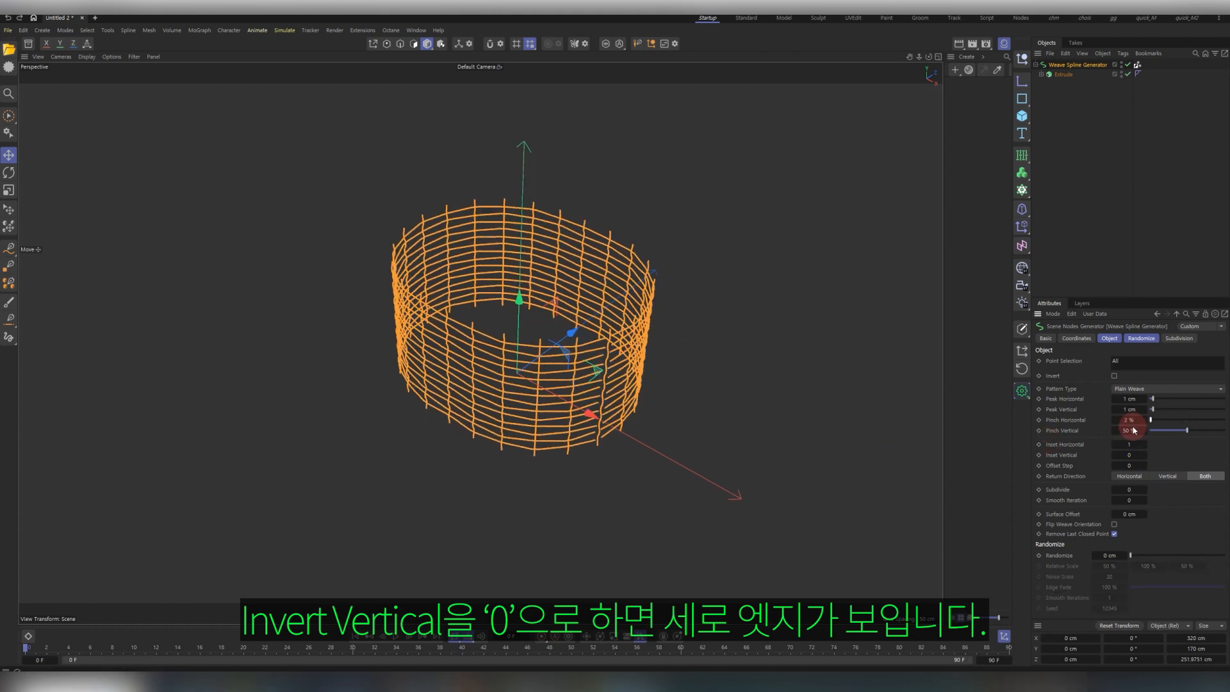
pyautogui.moveTo(1135, 425); pyautogui.dragTo(1138, 427)
pyautogui.click(1145, 421)
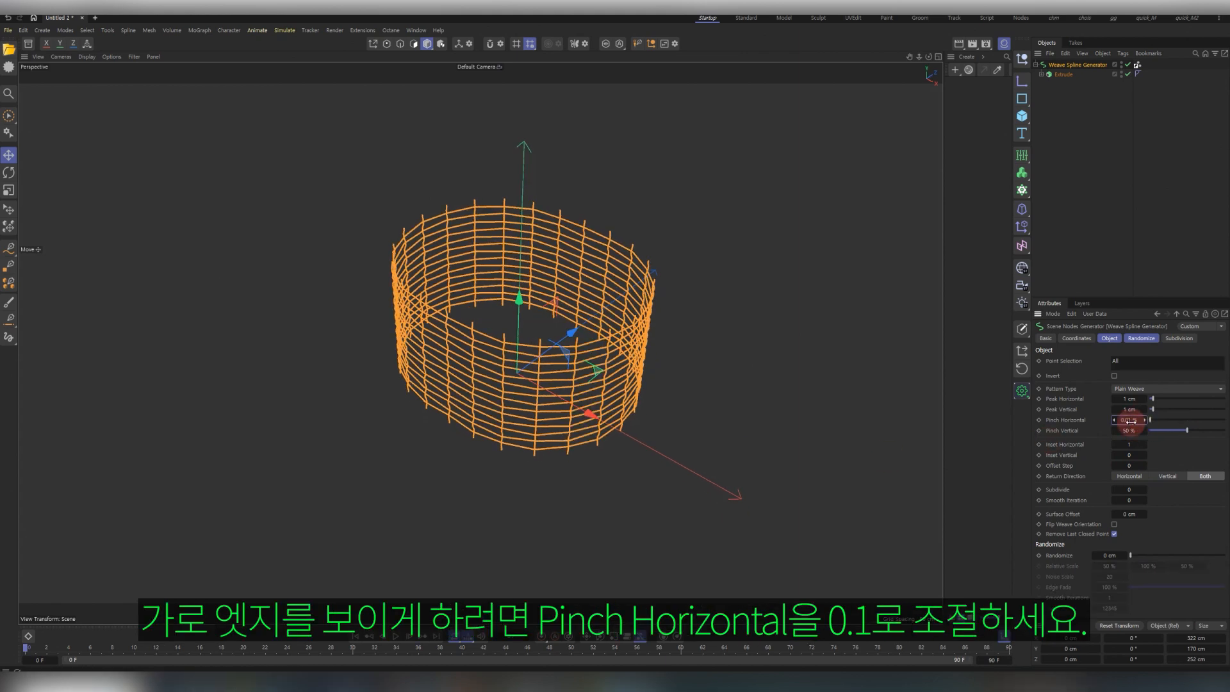
pyautogui.click(740, 367)
pyautogui.click(1058, 74)
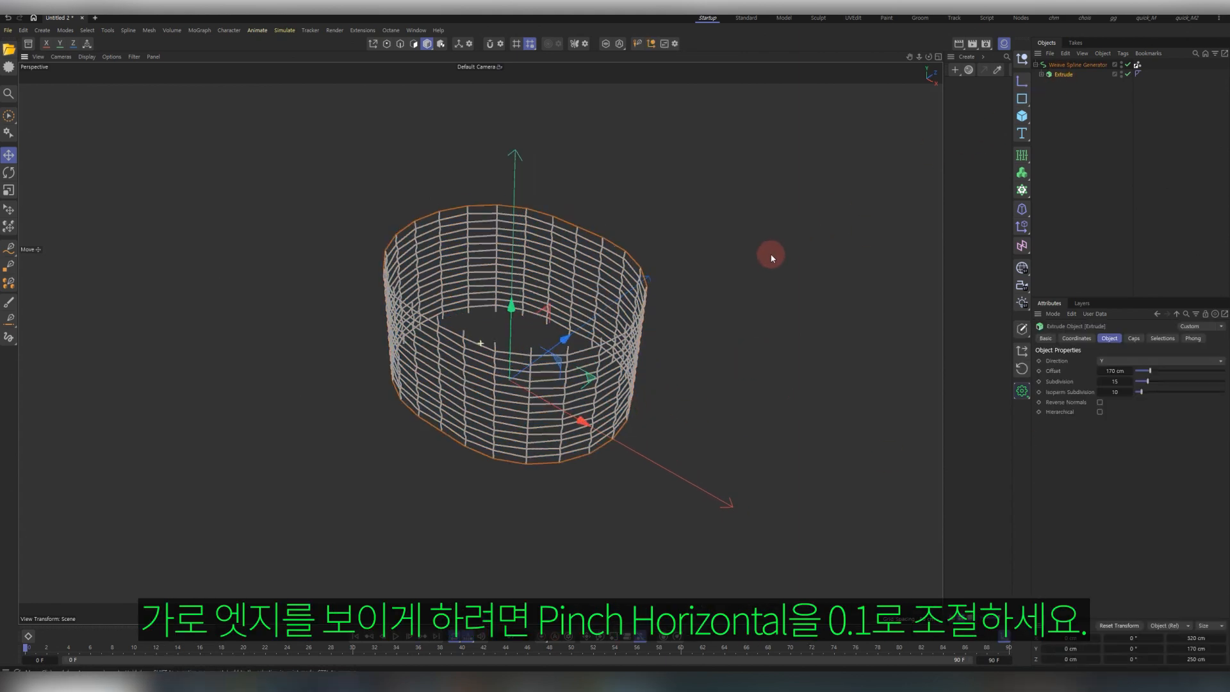
pyautogui.keyDown('alt'); pyautogui.moveTo(772, 258); pyautogui.dragTo(691, 327); pyautogui.keyUp('alt')
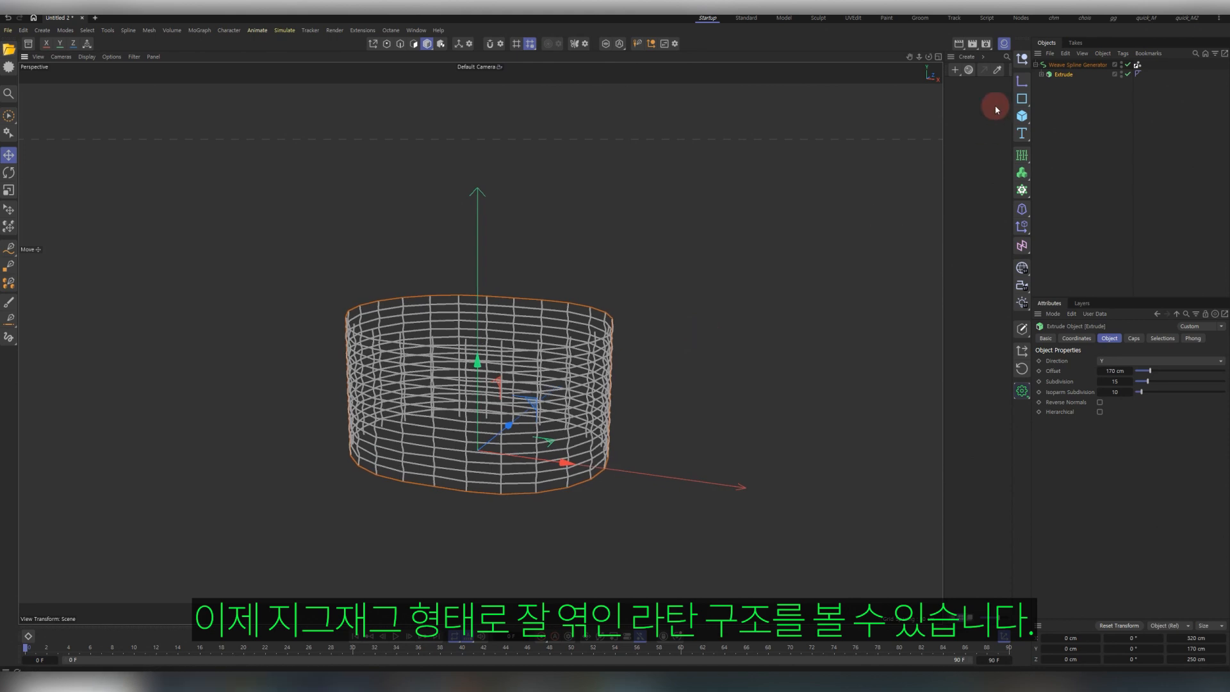
# Add a Sweep generator and nest the Weave Spline Generator inside it.
pyautogui.click(1037, 65)
pyautogui.click(1064, 66)
pyautogui.click(1022, 155)
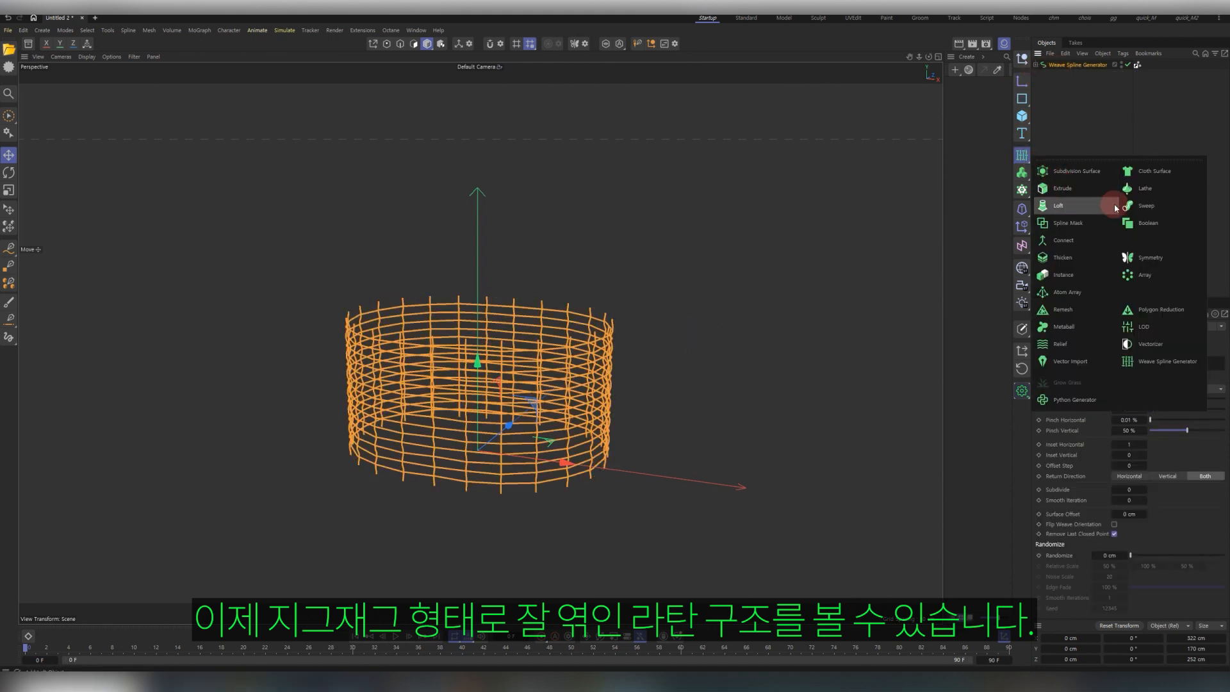
pyautogui.click(1129, 207)
pyautogui.moveTo(1054, 76); pyautogui.dragTo(1055, 75)
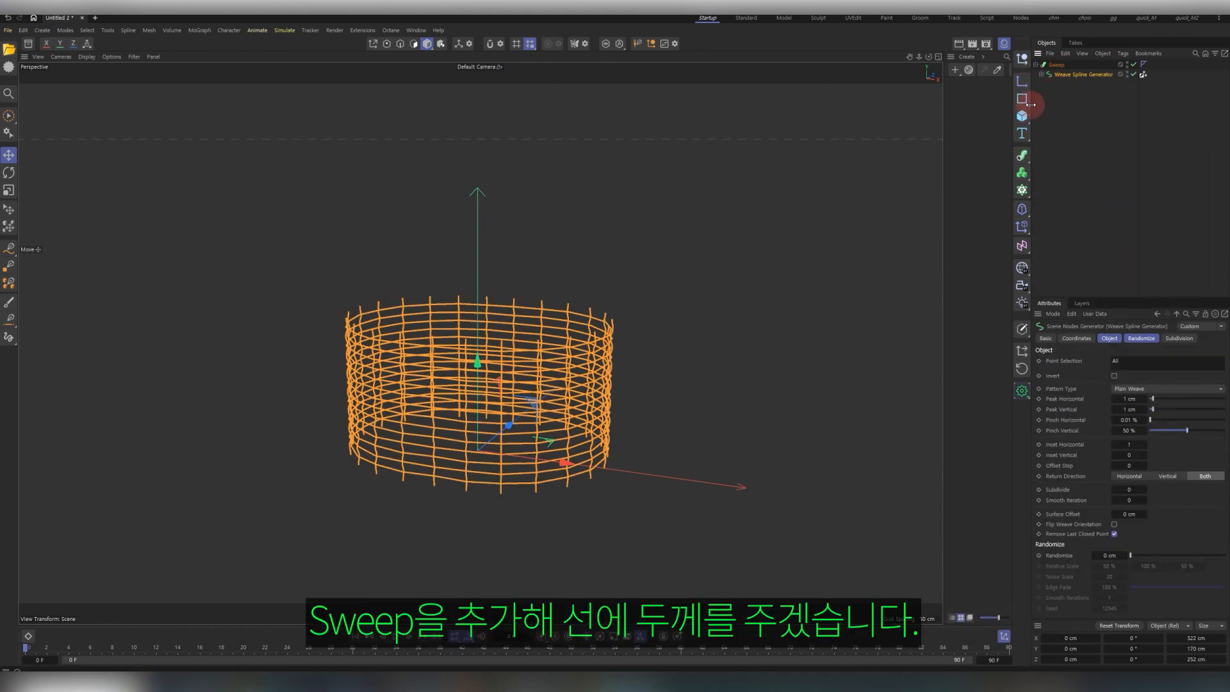
# Add a Rectangle spline and place it above the Weave Spline Generator inside the Sweep as its profile.
pyautogui.click(1023, 100)
pyautogui.click(1084, 115)
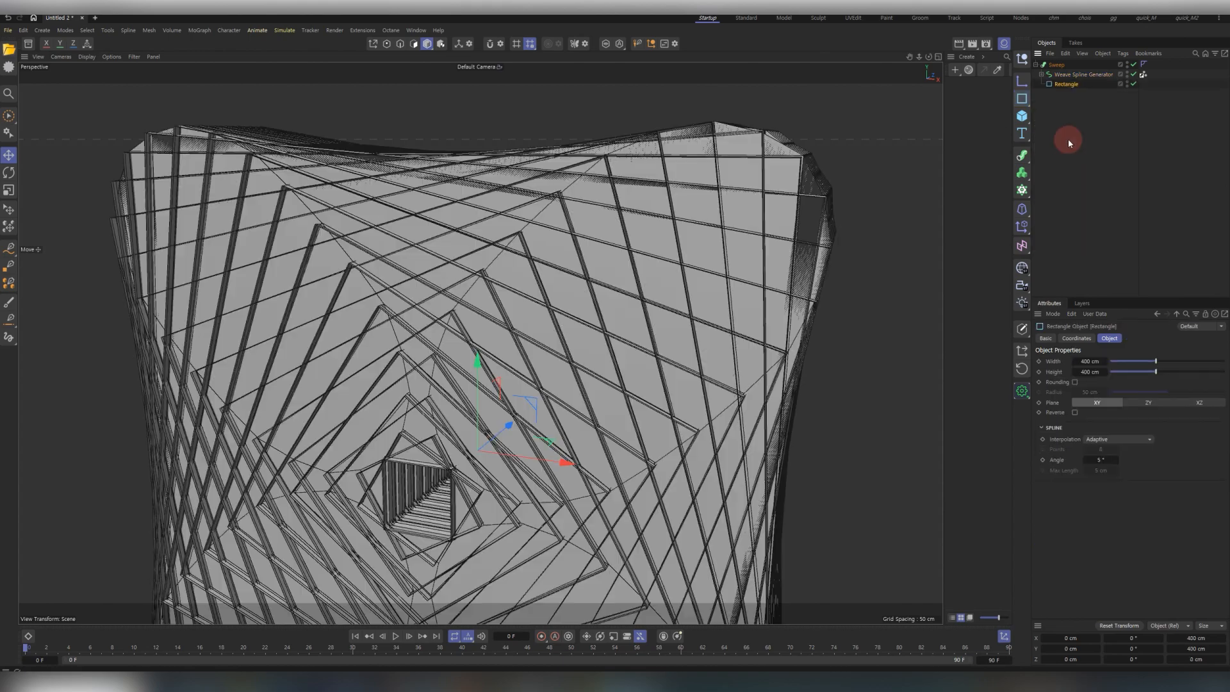
pyautogui.moveTo(1066, 73); pyautogui.dragTo(1066, 71)
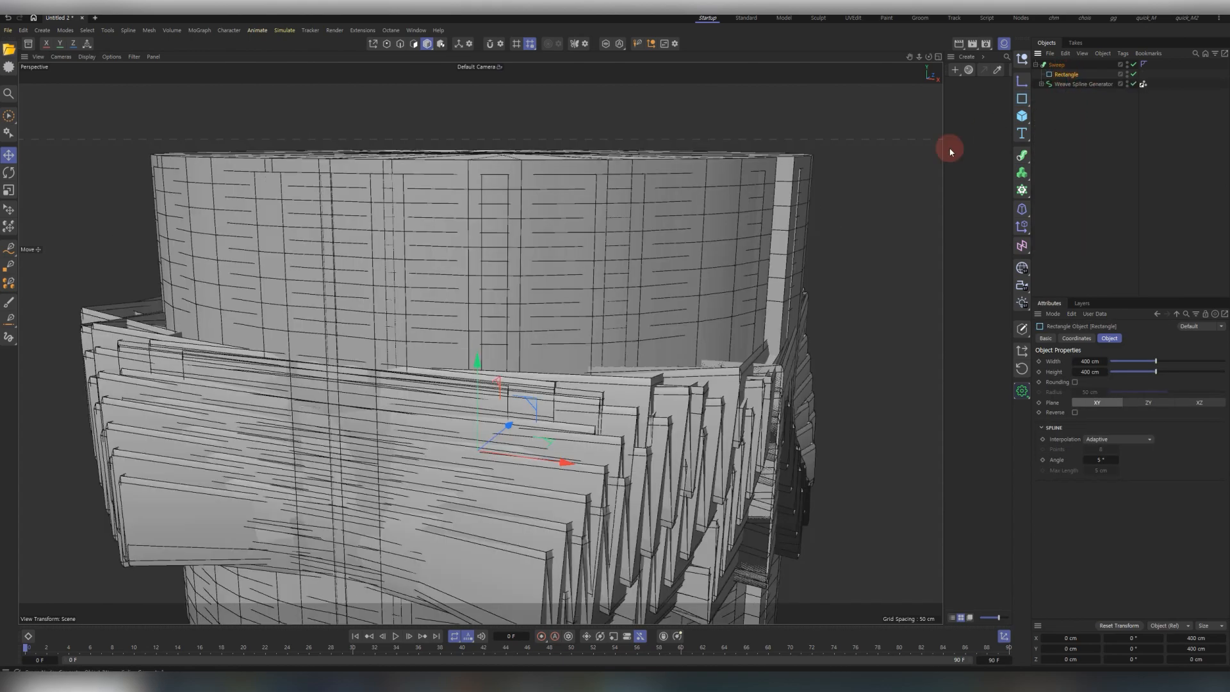
# Scale the Rectangle profile down to 6 cm by 6 cm.
pyautogui.press('t')
pyautogui.moveTo(866, 206); pyautogui.dragTo(666, 417)
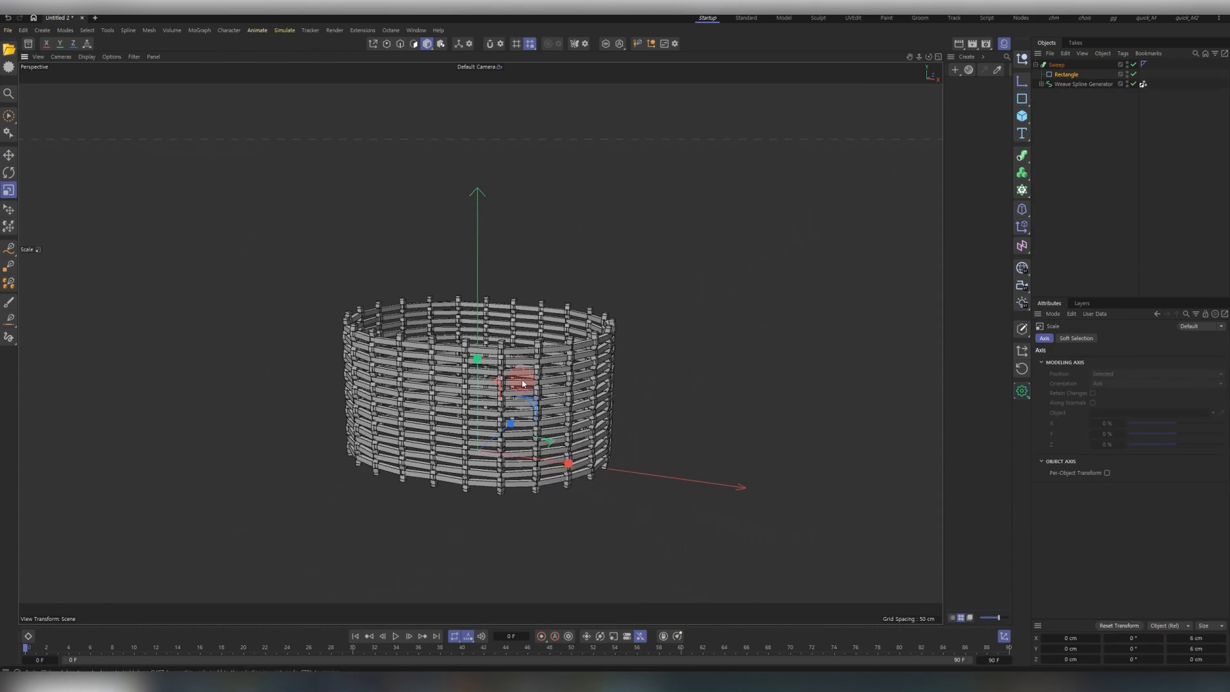
pyautogui.scroll(5, 566, 332)
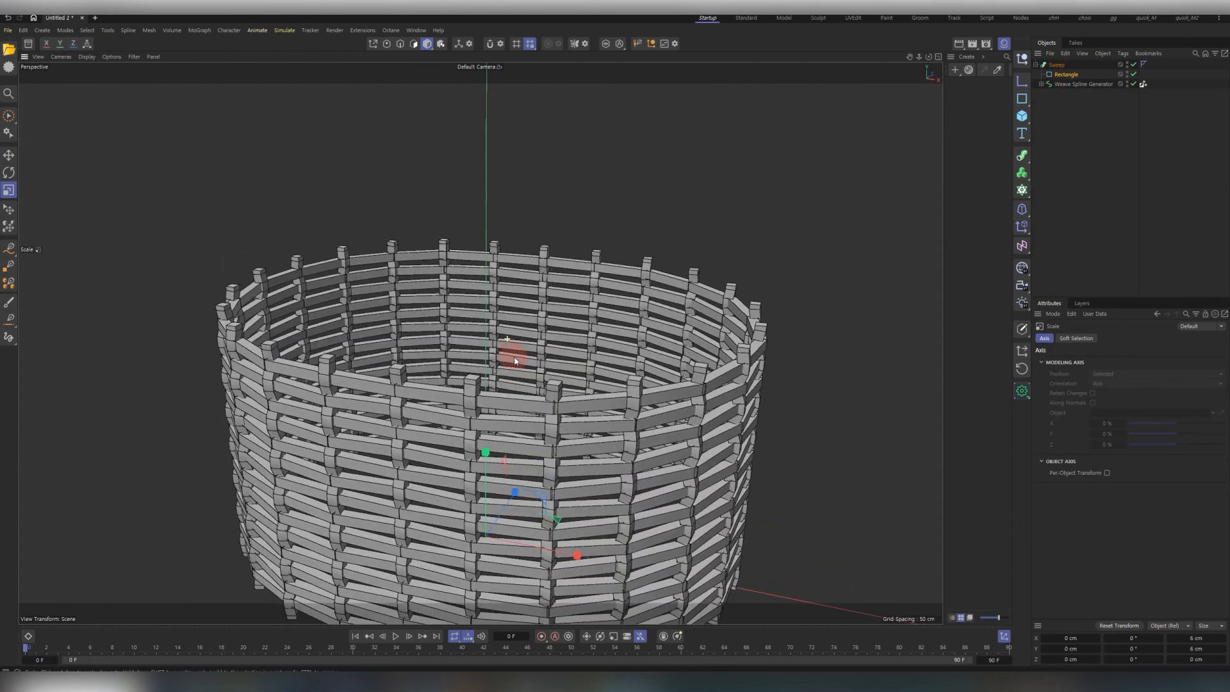
pyautogui.moveTo(514, 360)
pyautogui.keyDown('alt'); pyautogui.mouseDown()
pyautogui.moveTo(589, 384)
pyautogui.moveTo(571, 431)
pyautogui.moveTo(590, 413)
pyautogui.mouseUp(); pyautogui.keyUp('alt')
# Enable rounding on the Rectangle profile with a 2 cm radius and set its width to 4 cm.
pyautogui.click(1062, 90)
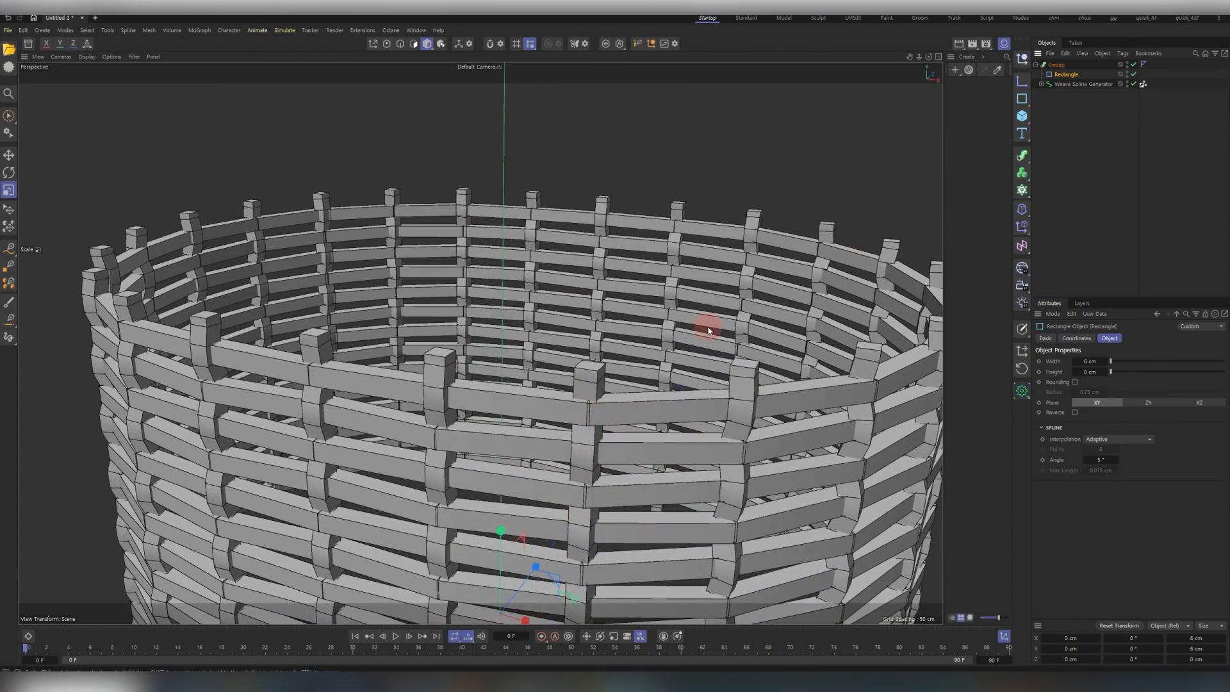
pyautogui.keyDown('alt'); pyautogui.moveTo(708, 324); pyautogui.dragTo(843, 351); pyautogui.keyUp('alt')
pyautogui.click(1075, 383)
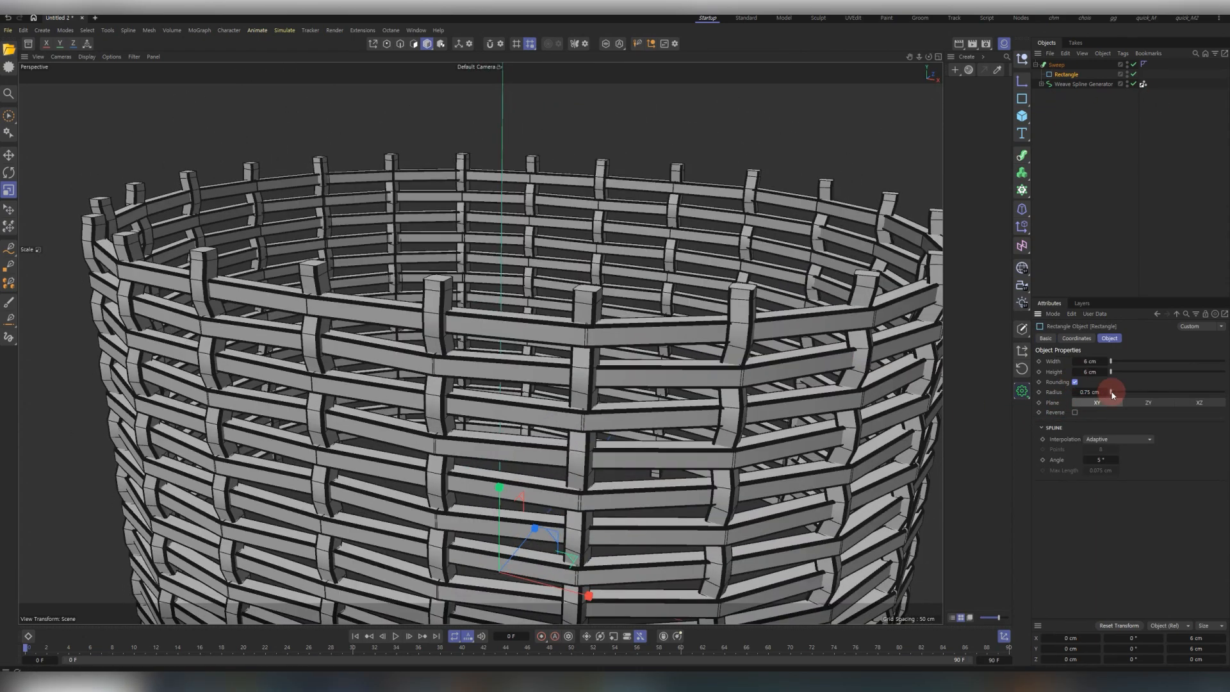
pyautogui.moveTo(1112, 391); pyautogui.dragTo(1126, 392)
pyautogui.click(1076, 394)
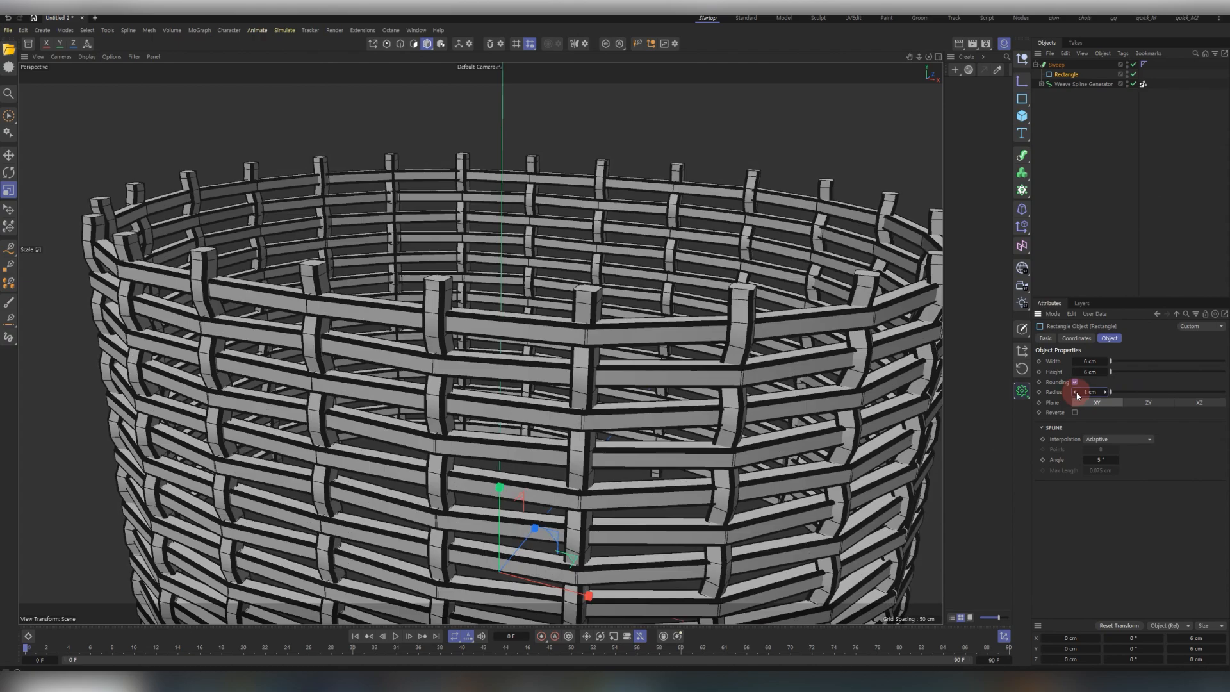
pyautogui.keyDown('alt'); pyautogui.moveTo(621, 368); pyautogui.dragTo(623, 406); pyautogui.keyUp('alt')
pyautogui.keyDown('alt'); pyautogui.moveTo(623, 406); pyautogui.dragTo(689, 329, button='right'); pyautogui.keyUp('alt')
pyautogui.moveTo(1099, 372); pyautogui.dragTo(1076, 366)
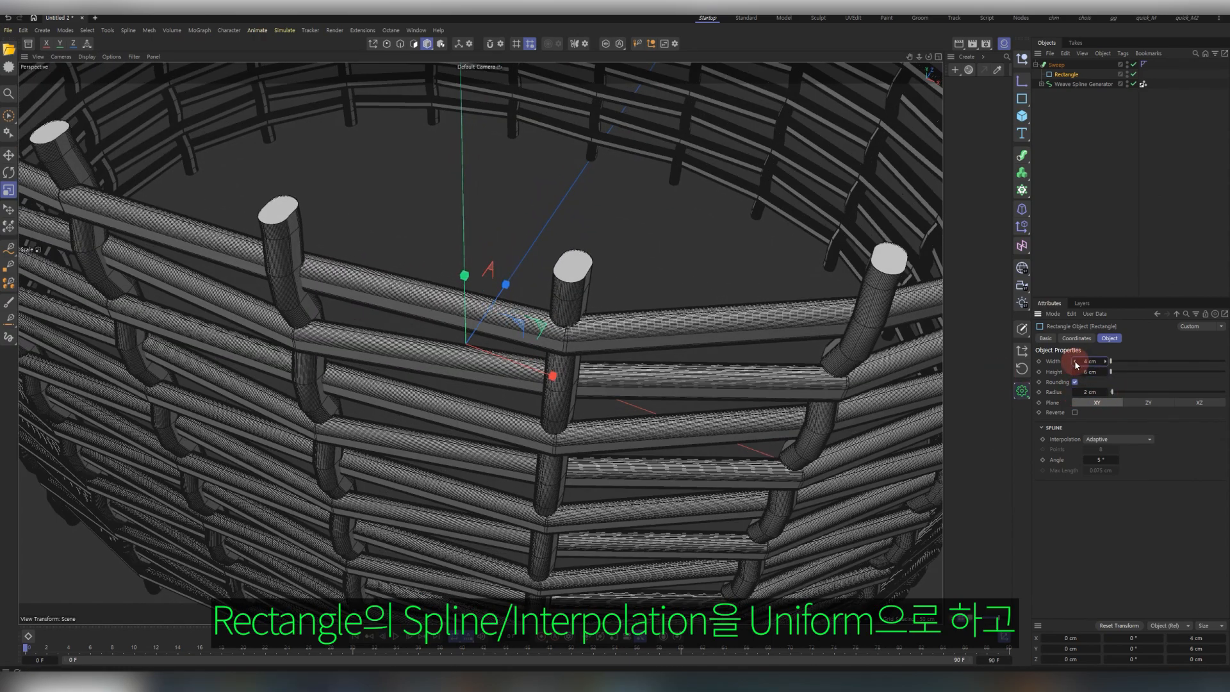
# Set the Rectangle's spline interpolation to Uniform with 1 point.
pyautogui.moveTo(1087, 460); pyautogui.dragTo(1087, 461)
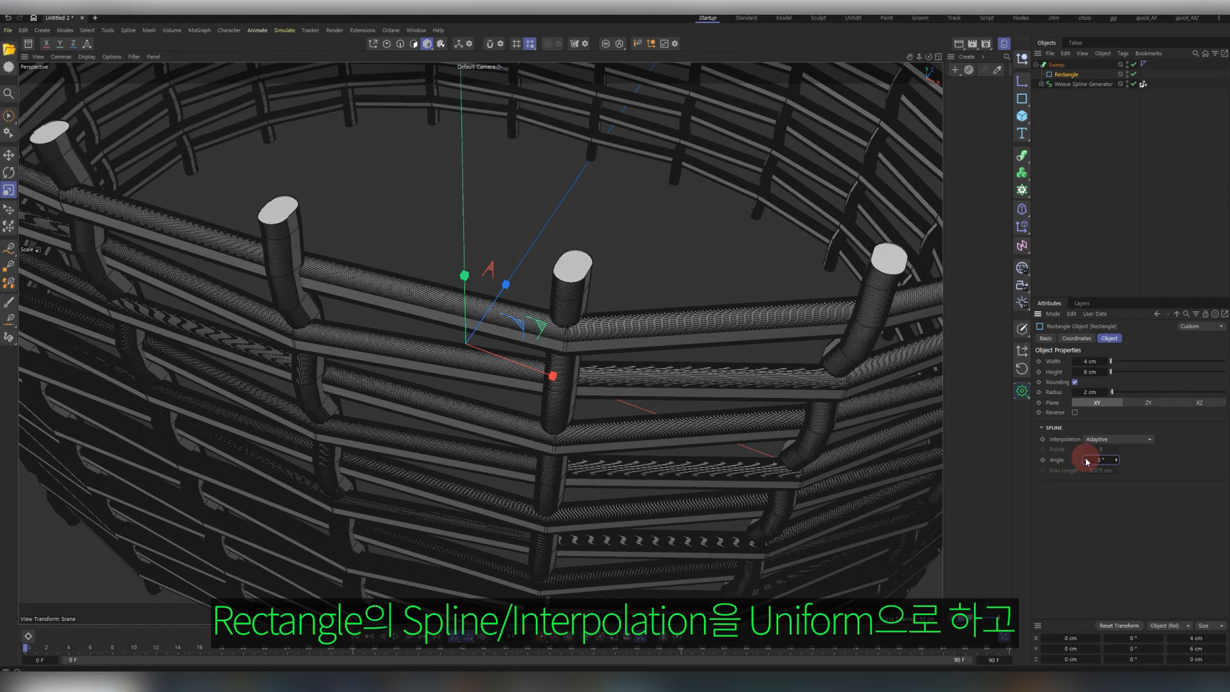
pyautogui.click(1101, 439)
pyautogui.click(1106, 470)
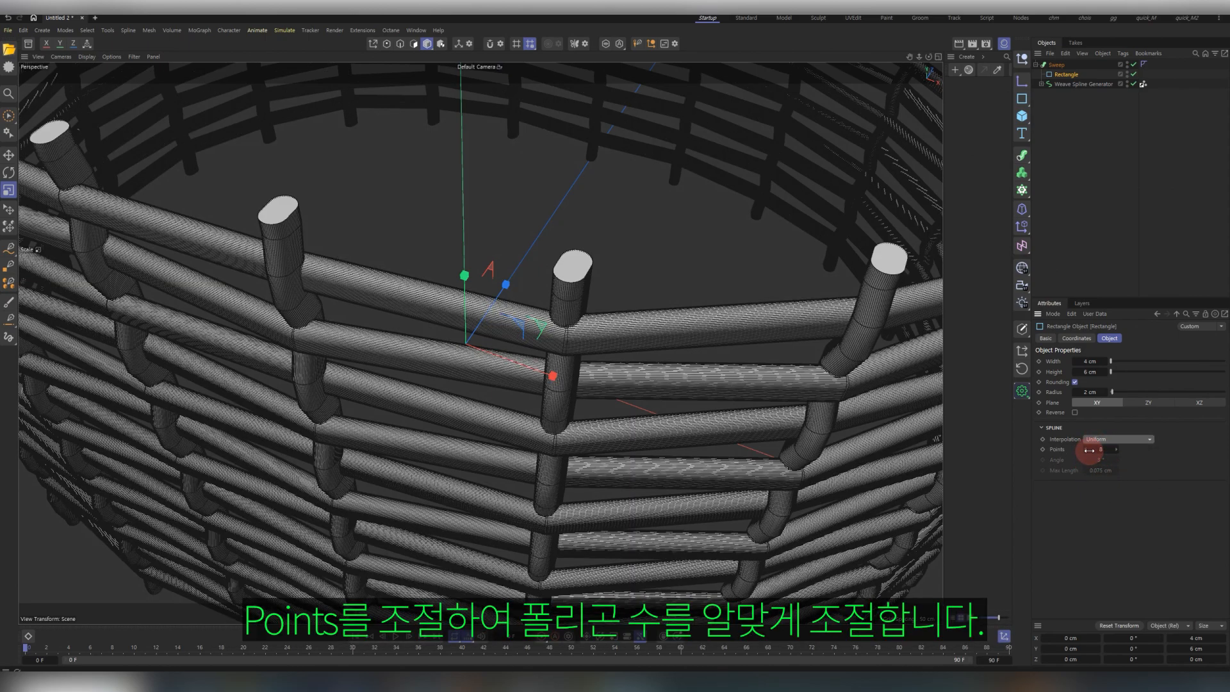
pyautogui.moveTo(1089, 451); pyautogui.dragTo(1086, 453)
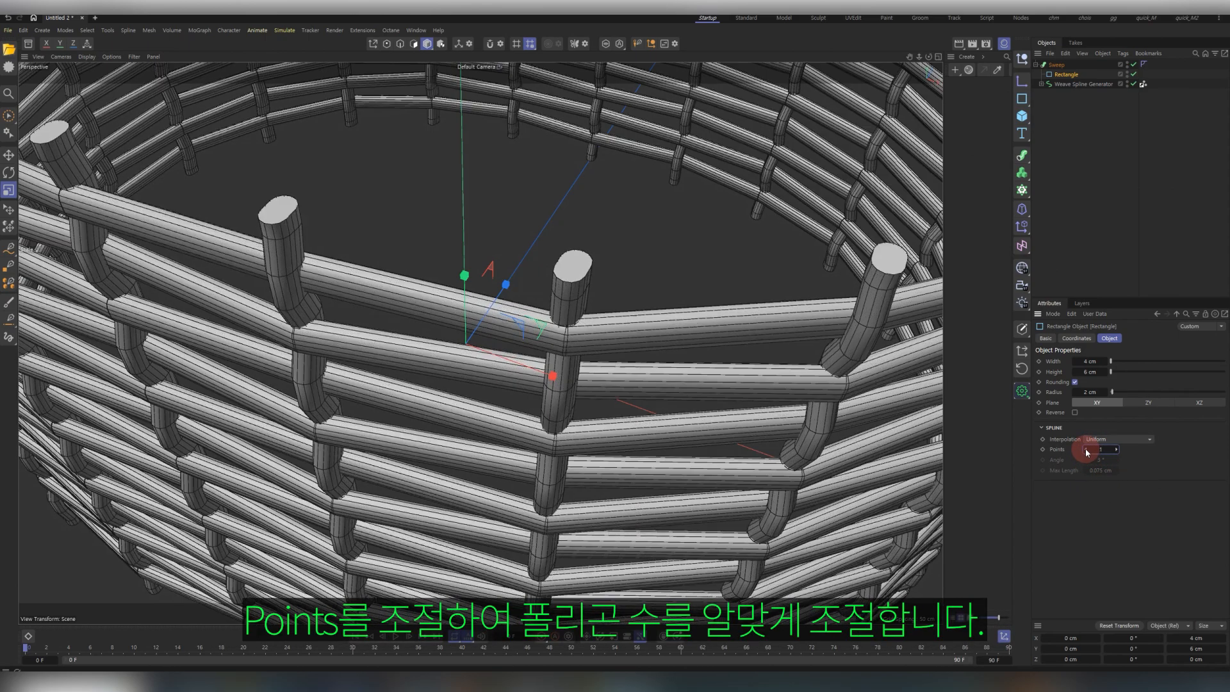
pyautogui.keyDown('alt'); pyautogui.moveTo(803, 463); pyautogui.dragTo(616, 310); pyautogui.keyUp('alt')
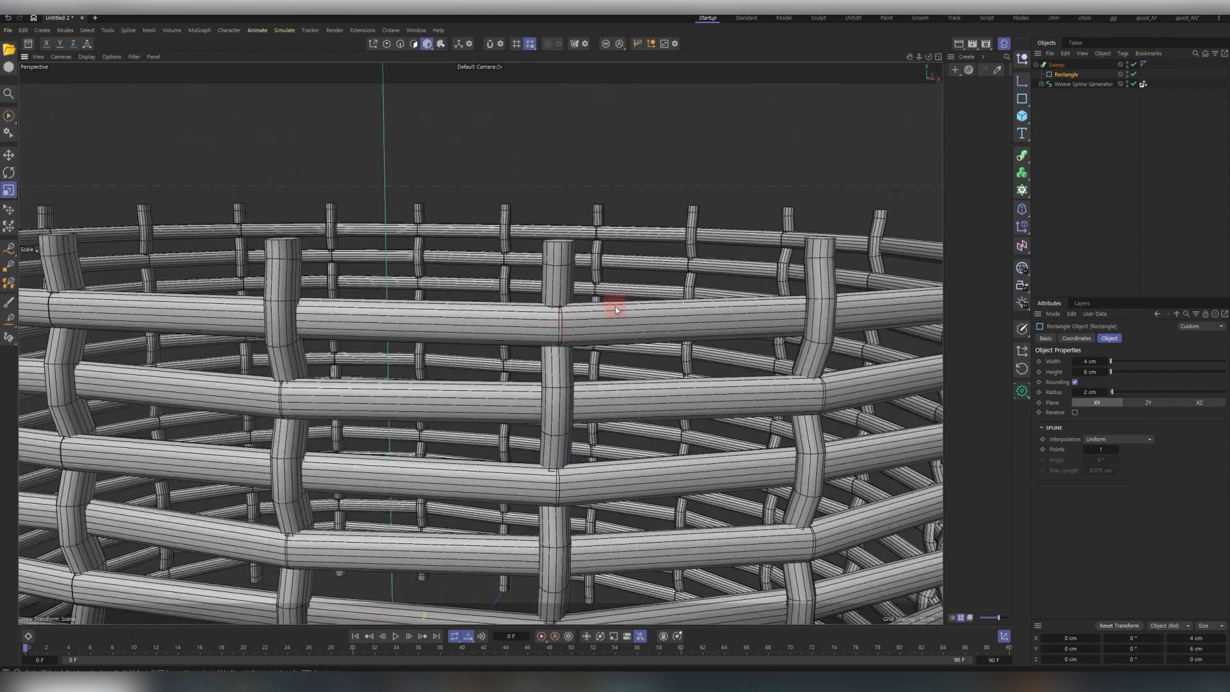
# Smooth the Weave Spline Generator by setting both Subdivide and Smooth Iteration to 2.
pyautogui.click(1082, 84)
pyautogui.keyDown('alt'); pyautogui.moveTo(730, 339); pyautogui.dragTo(898, 297); pyautogui.keyUp('alt')
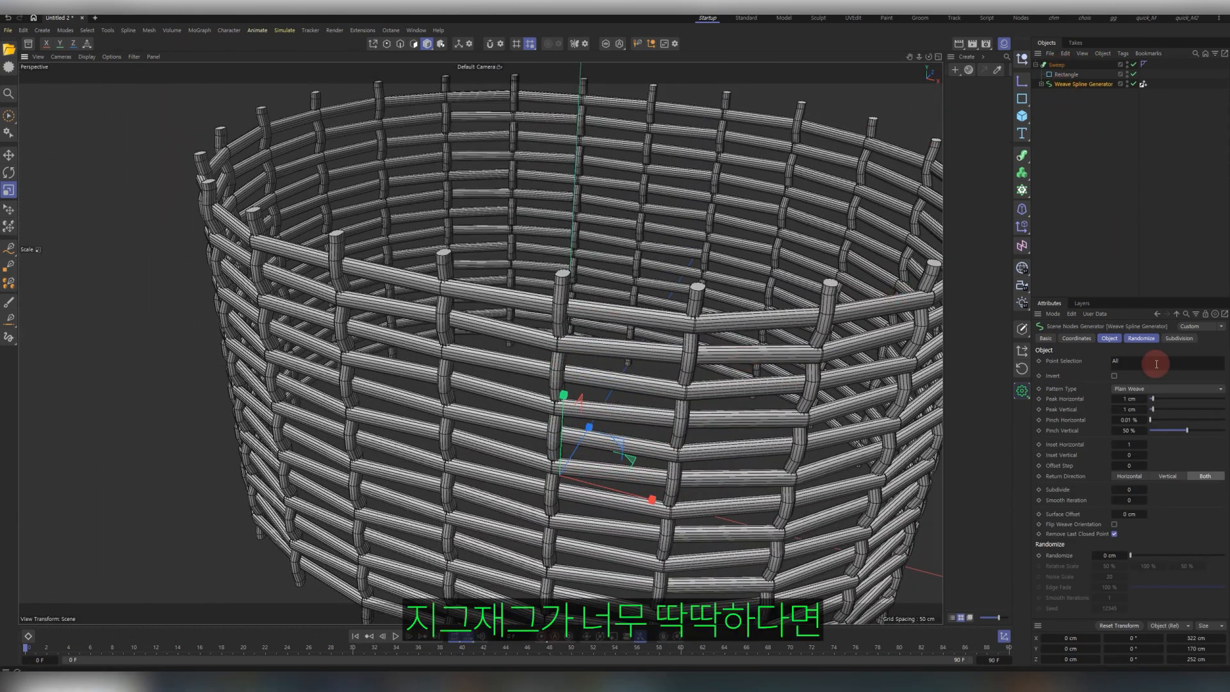
pyautogui.click(1145, 491)
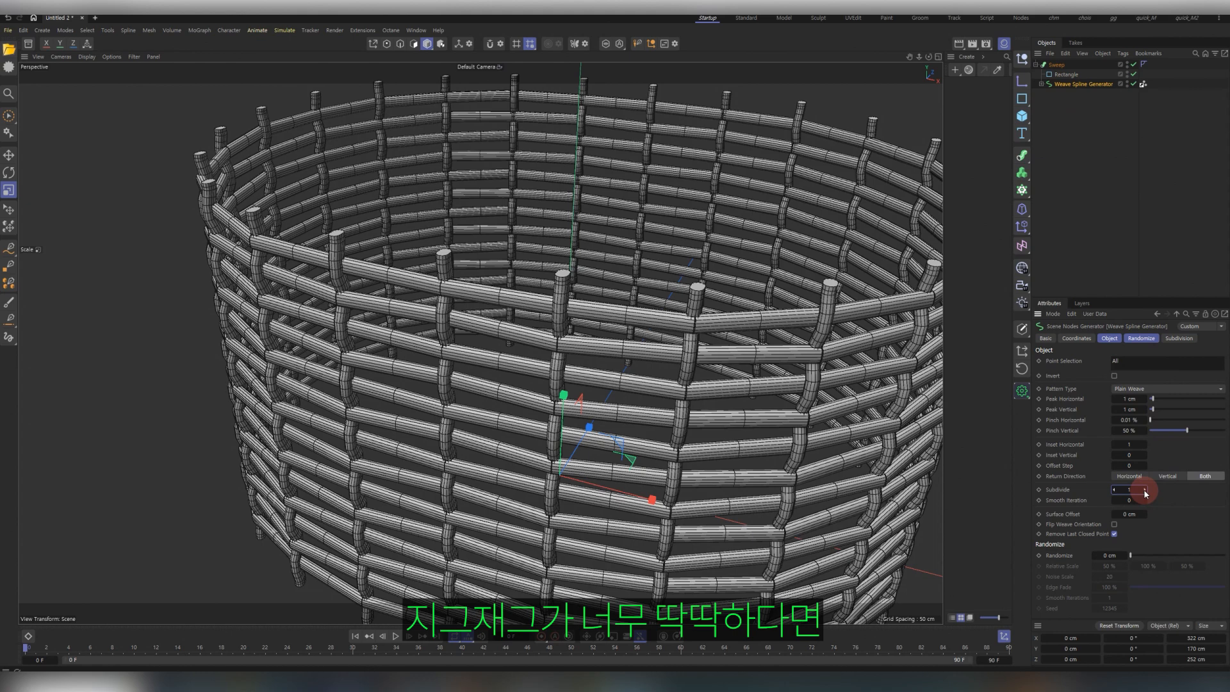
pyautogui.click(1144, 491)
pyautogui.click(1144, 500)
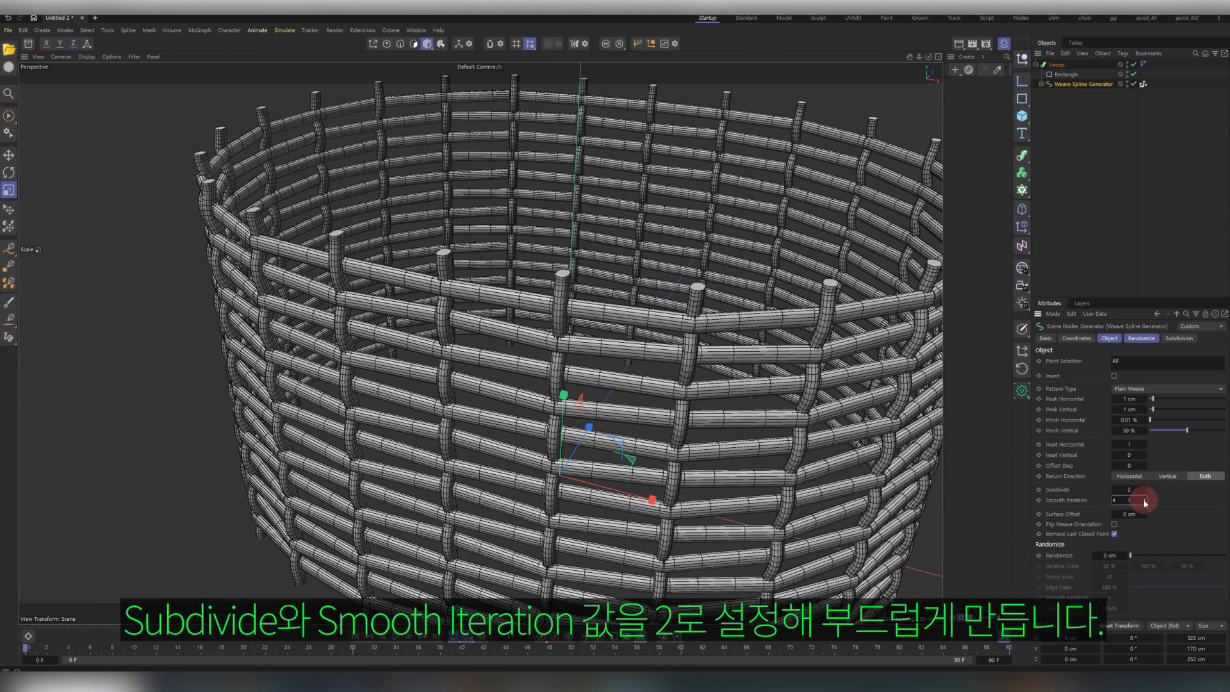
pyautogui.click(1144, 501)
# Set the weave's Peak Horizontal to 3 cm and its Peak Vertical to 0 cm.
pyautogui.click(1145, 399)
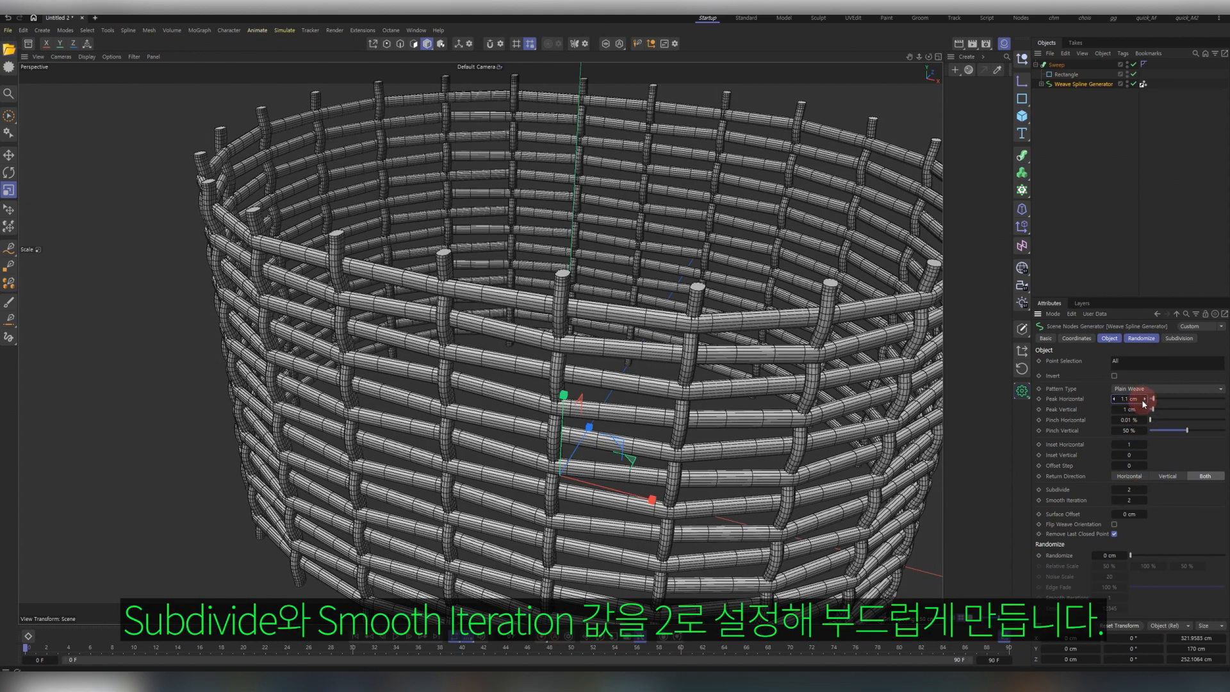
pyautogui.doubleClick(1125, 398)
pyautogui.write('3')
pyautogui.press('Tab')
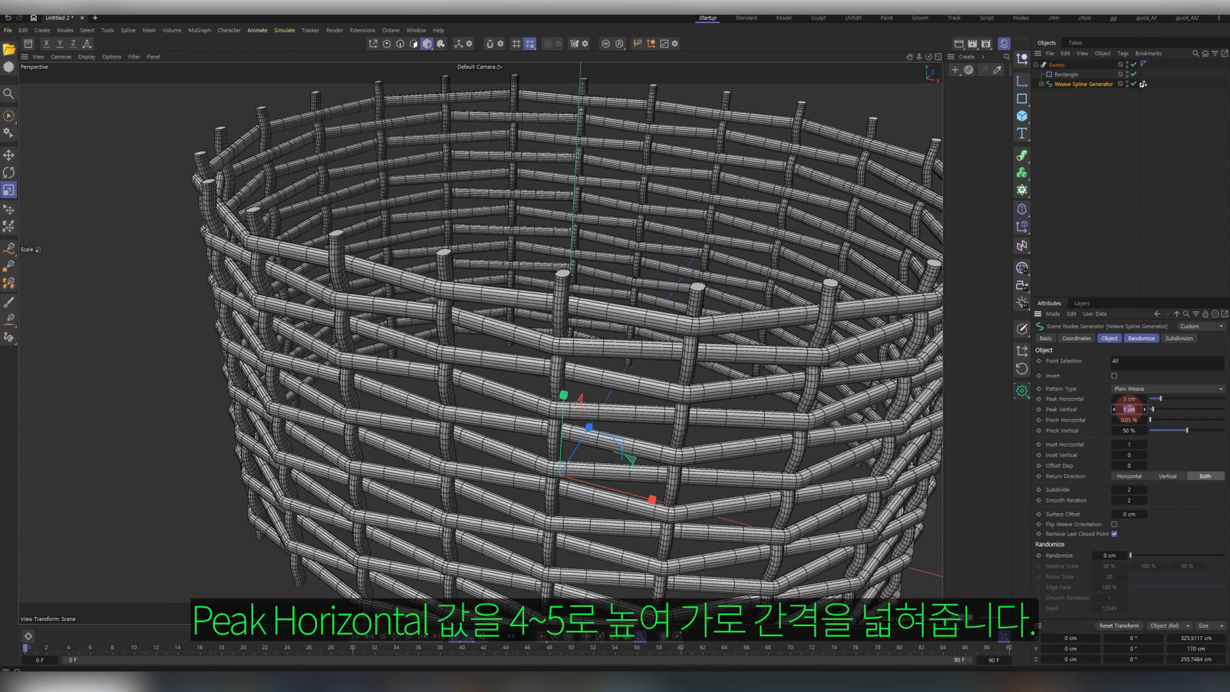
pyautogui.write('3')
pyautogui.press('Return')
pyautogui.press('Return')
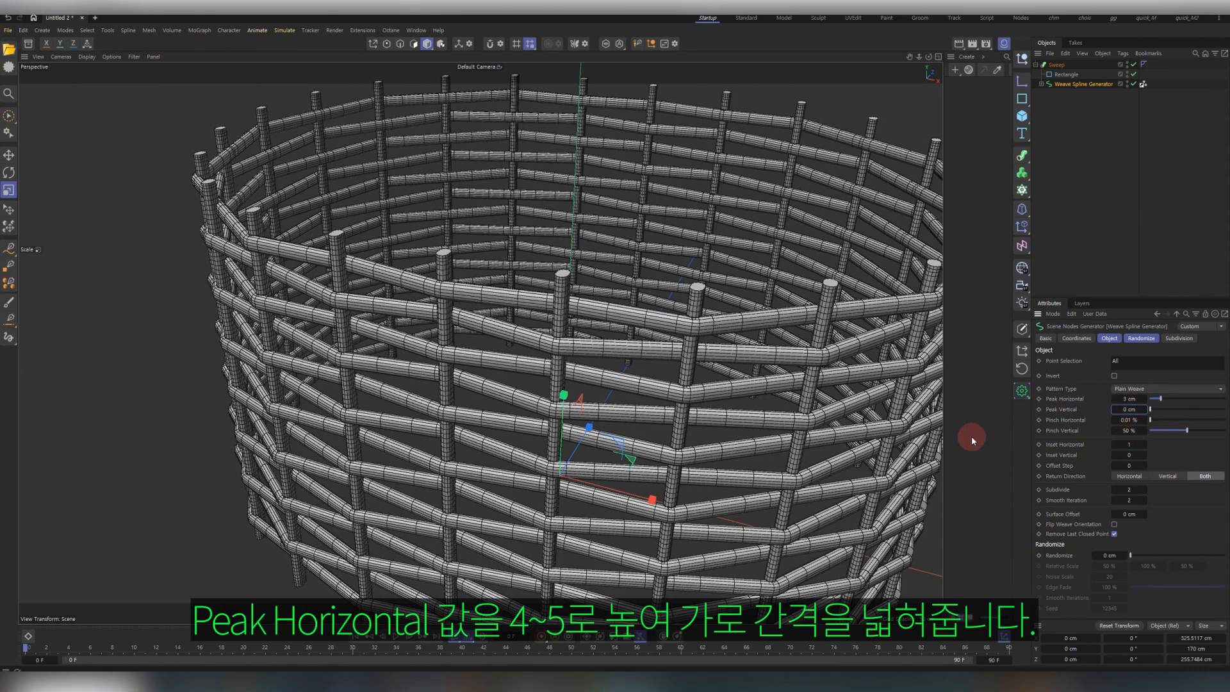
# Set the weave's Peak Horizontal to 4 cm and its Peak Vertical to 1 cm.
pyautogui.keyDown('alt'); pyautogui.moveTo(742, 365); pyautogui.dragTo(662, 447); pyautogui.keyUp('alt')
pyautogui.click(1129, 399)
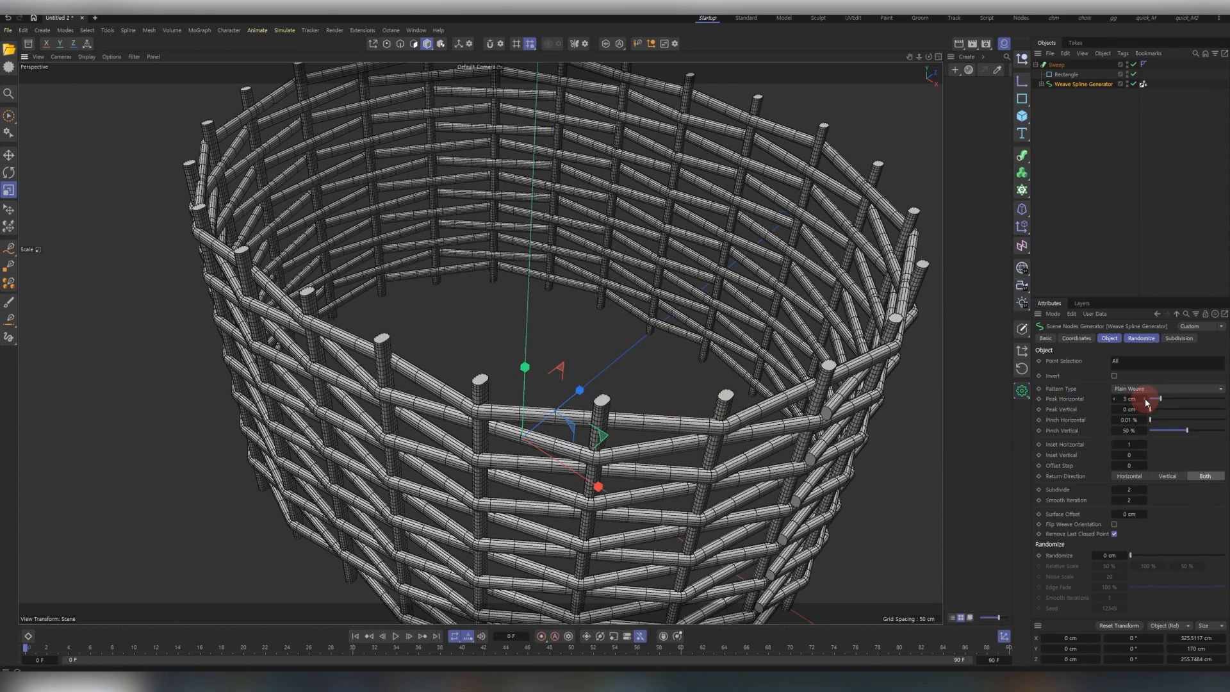
pyautogui.moveTo(1146, 403); pyautogui.dragTo(1129, 402)
pyautogui.press('Return')
pyautogui.click(1019, 440)
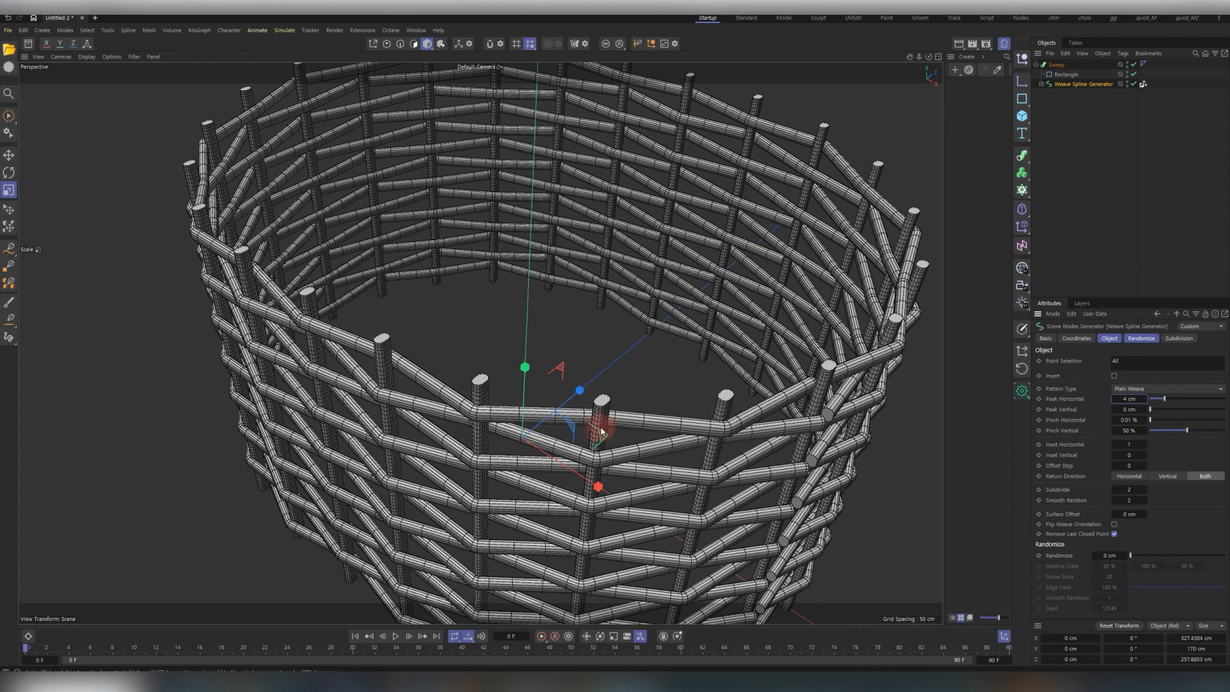
pyautogui.moveTo(1149, 408); pyautogui.dragTo(1158, 410)
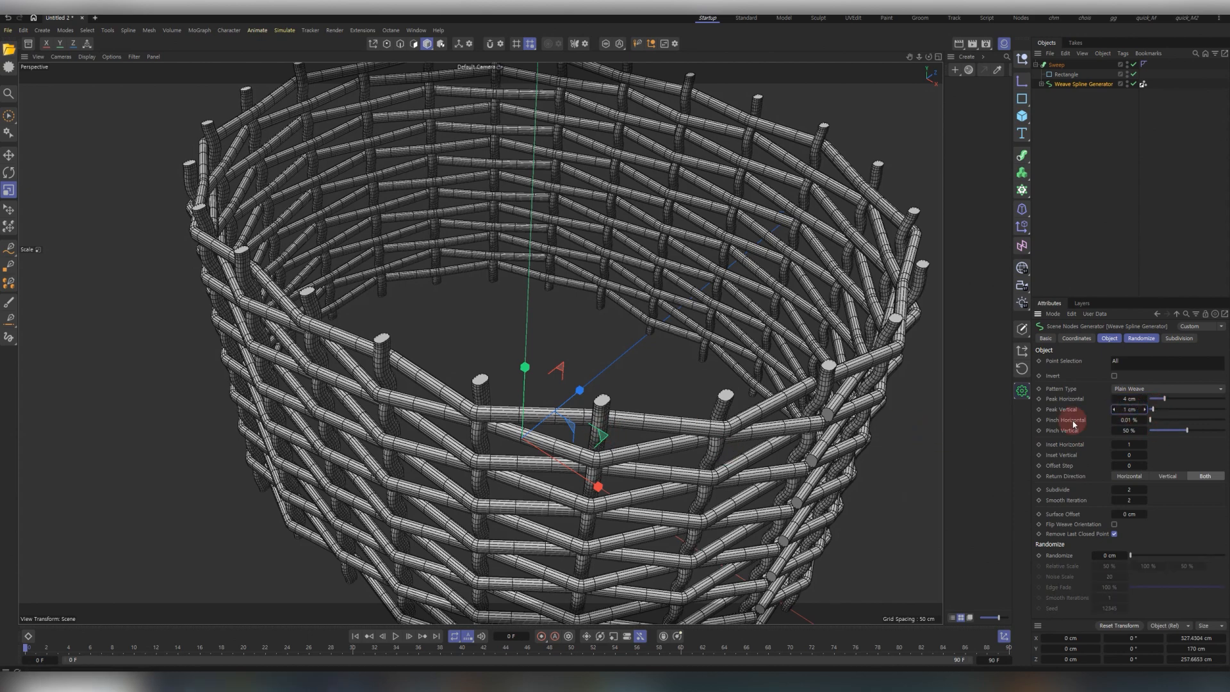
pyautogui.keyDown('alt'); pyautogui.moveTo(618, 436); pyautogui.dragTo(577, 341); pyautogui.keyUp('alt')
pyautogui.scroll(-3, 577, 341)
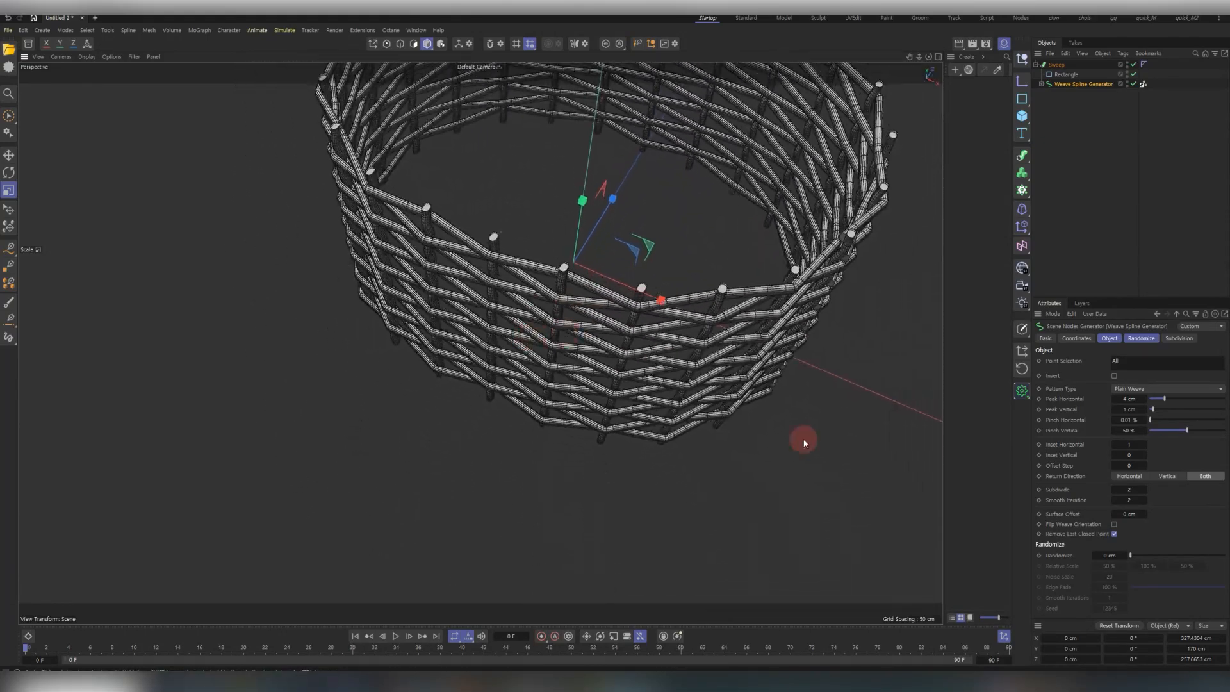
# Set the Weave Spline Generator's Subdivide to 1, Smooth Iteration to 3 and Peak Horizontal to 5 cm.
pyautogui.click(1116, 492)
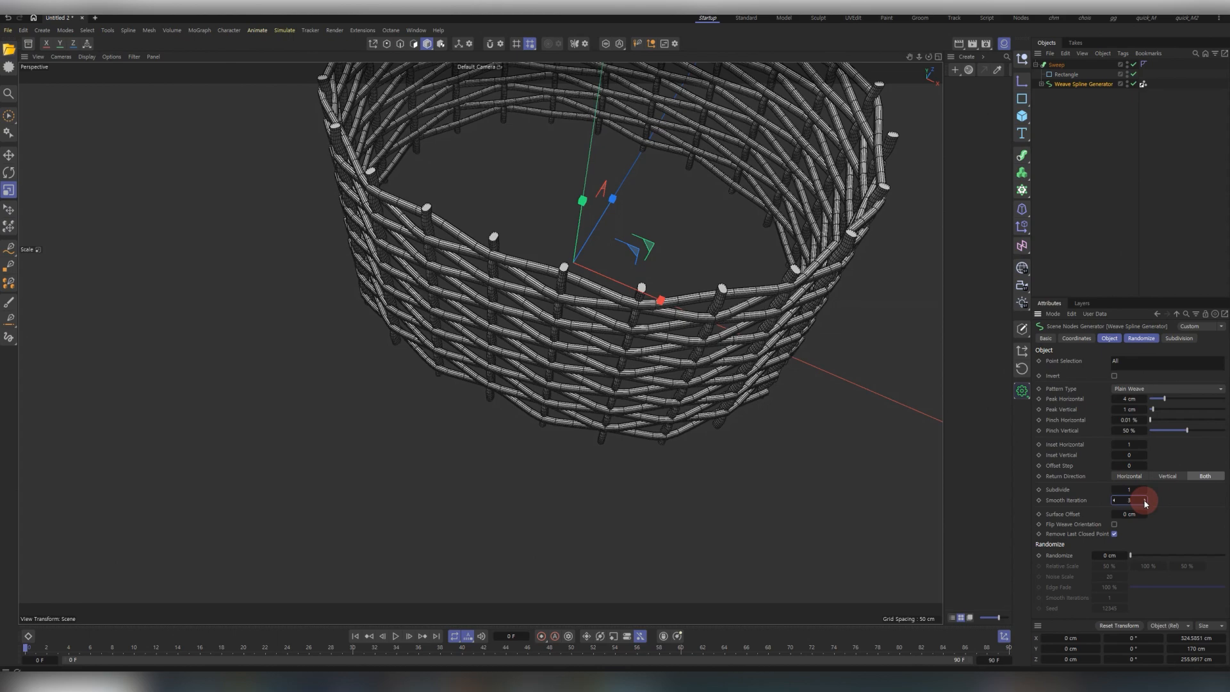
pyautogui.keyDown('alt'); pyautogui.moveTo(659, 349); pyautogui.dragTo(590, 369); pyautogui.keyUp('alt')
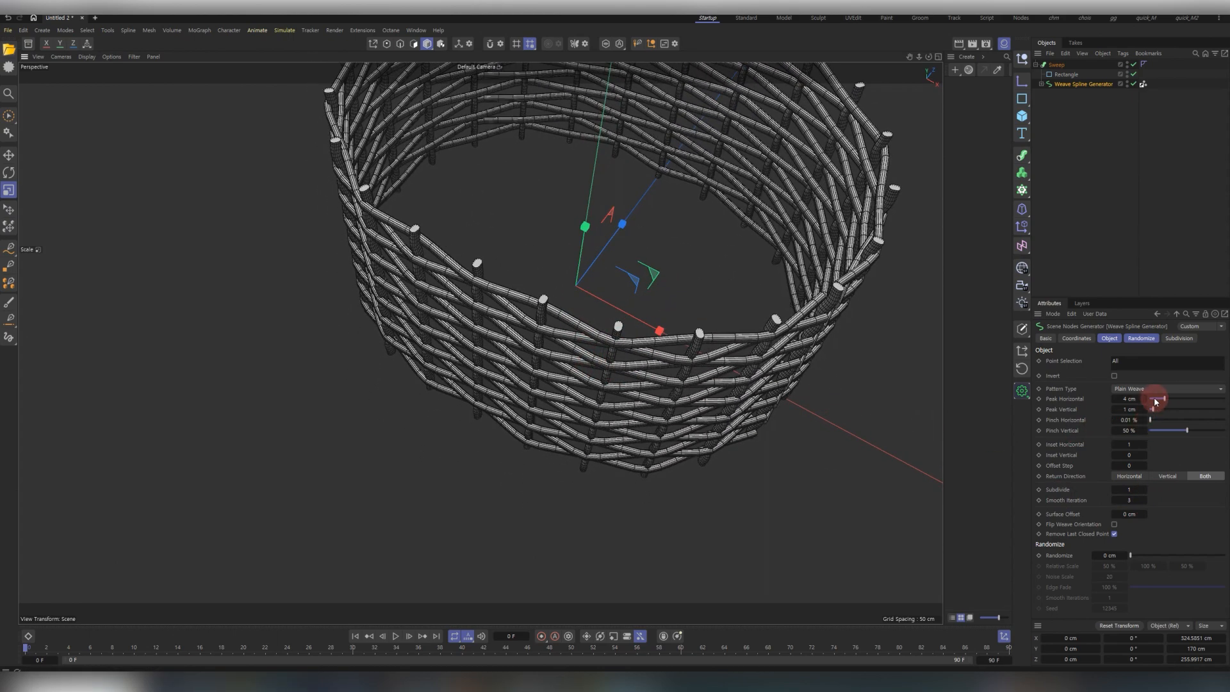
pyautogui.press('Return')
pyautogui.click(753, 460)
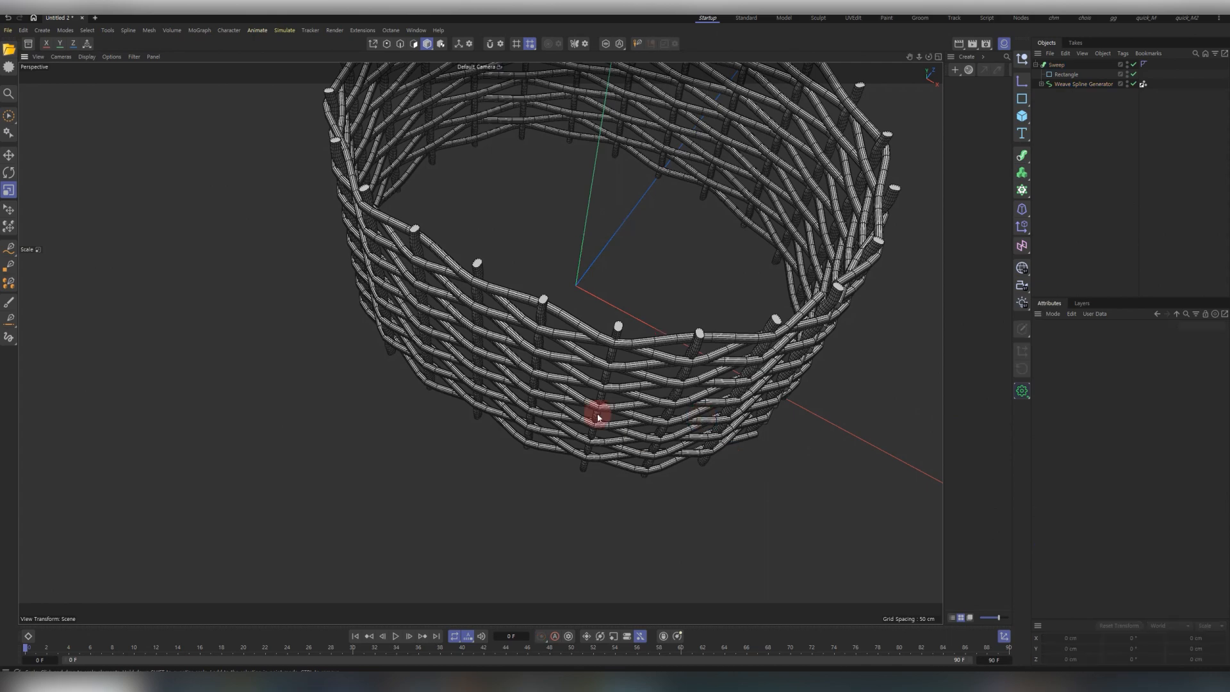
pyautogui.keyDown('alt'); pyautogui.moveTo(593, 417); pyautogui.dragTo(602, 345); pyautogui.keyUp('alt')
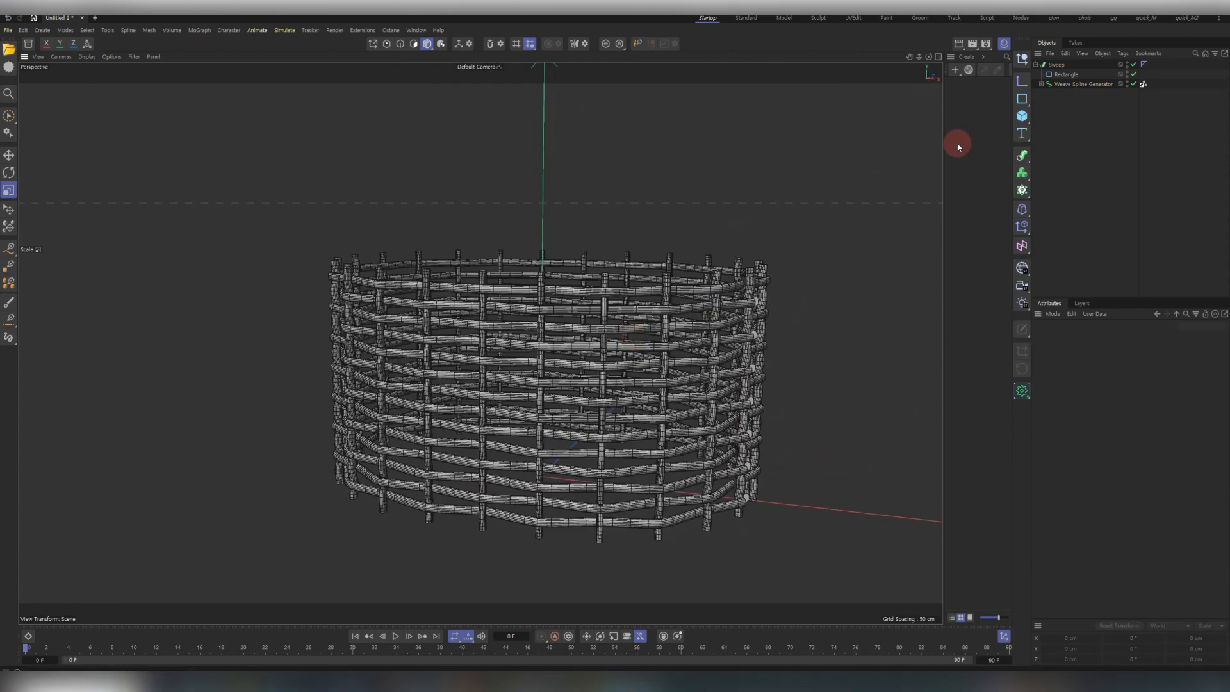
# Raise the Subdivision of the Extrude inside the Weave Spline Generator to 25 for a denser weave.
pyautogui.click(1057, 65)
pyautogui.click(1064, 84)
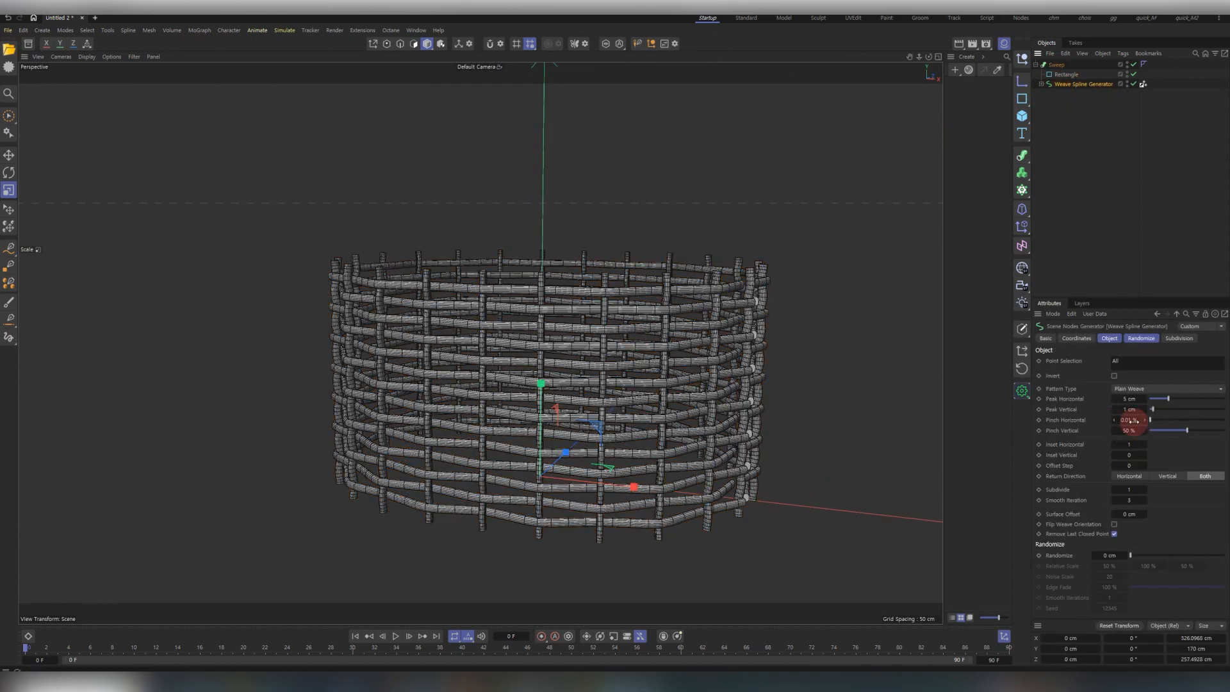
pyautogui.click(1040, 84)
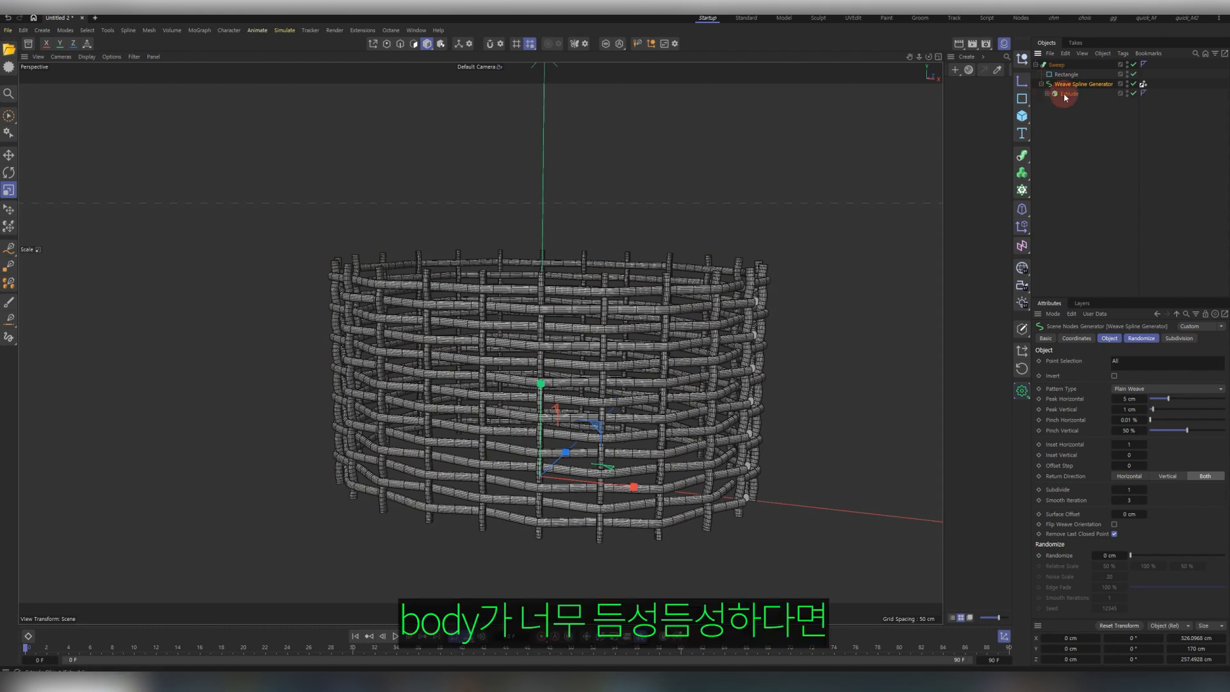
pyautogui.click(1063, 95)
pyautogui.click(1131, 382)
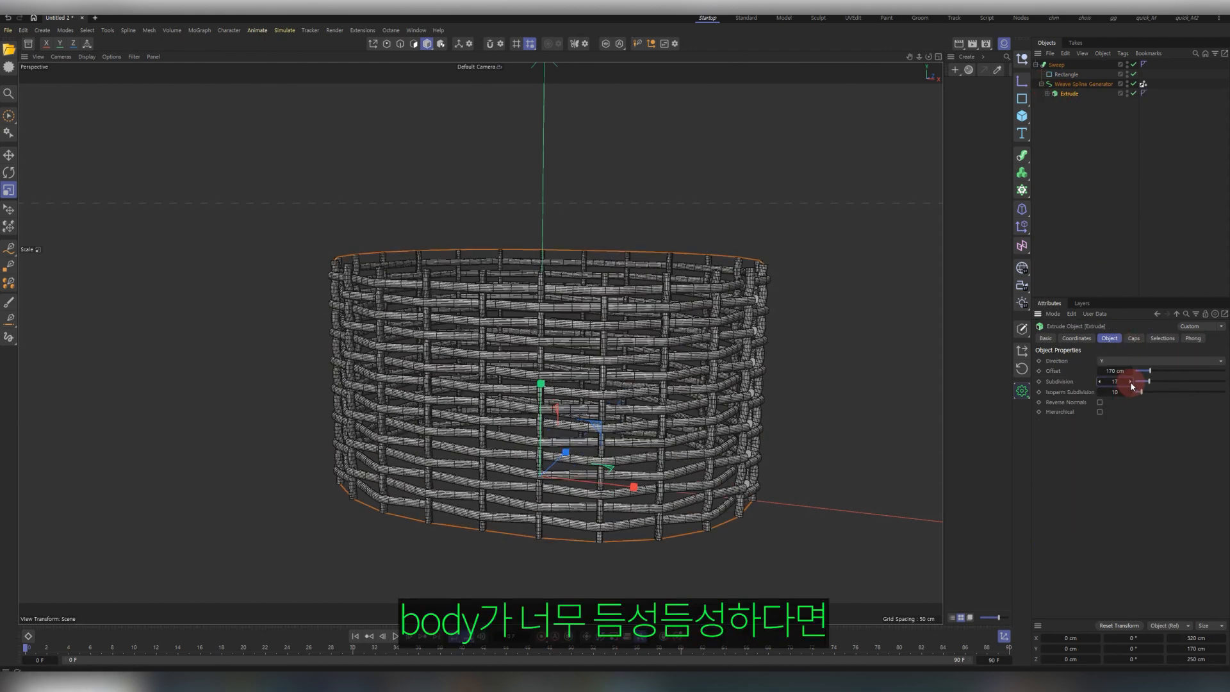
pyautogui.click(1131, 382)
pyautogui.click(1131, 381)
pyautogui.click(1131, 382)
pyautogui.click(1131, 382)
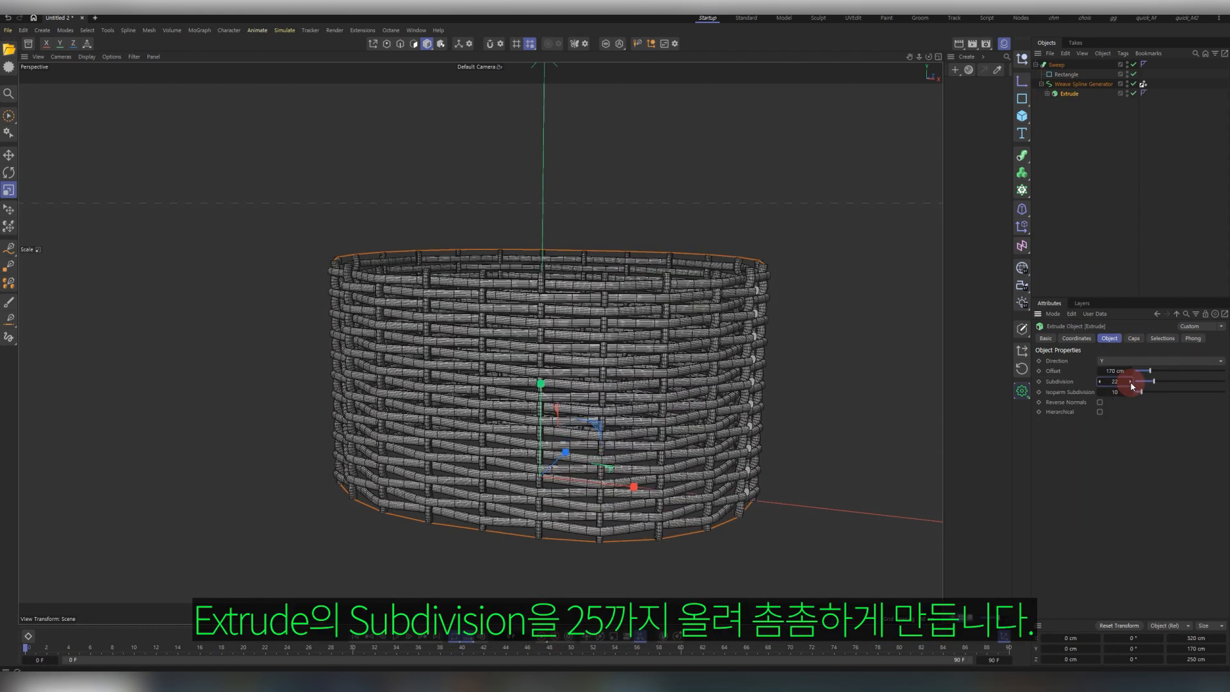
pyautogui.click(1131, 382)
# Copy the Extrude's rounded rectangle out to the top level and rename the Sweep to Body.
pyautogui.keyDown('alt'); pyautogui.moveTo(557, 442); pyautogui.dragTo(599, 471); pyautogui.keyUp('alt')
pyautogui.click(675, 327)
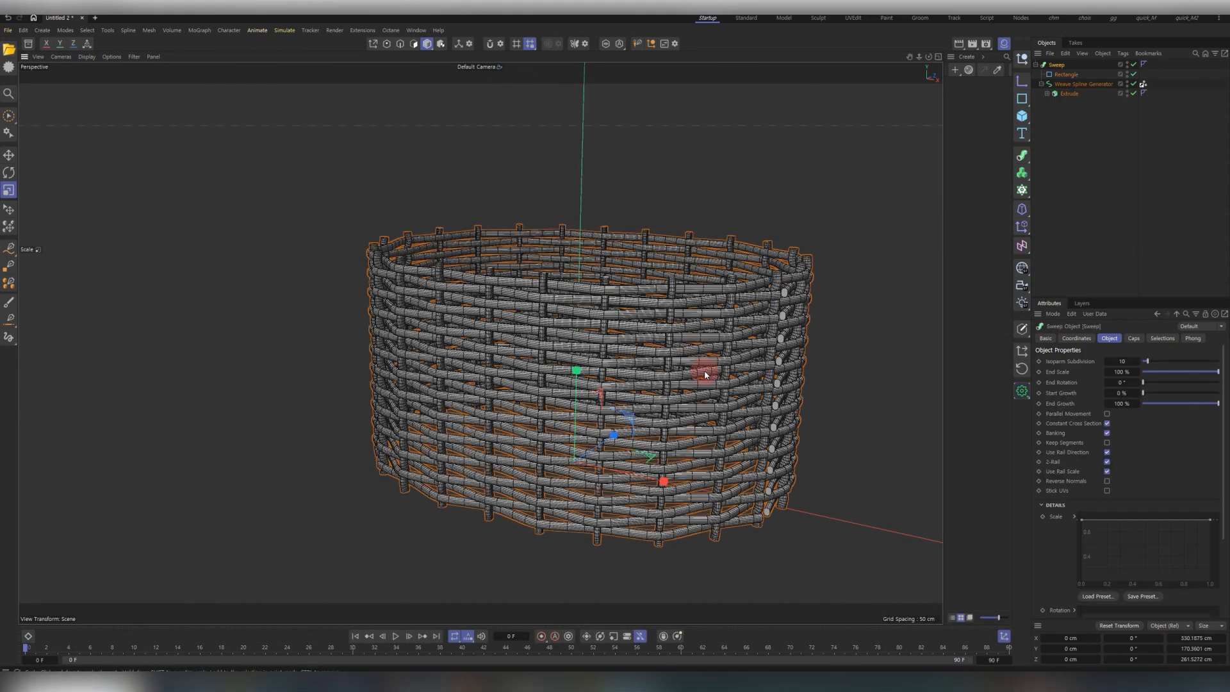
pyautogui.keyDown('alt'); pyautogui.moveTo(709, 365); pyautogui.dragTo(556, 330); pyautogui.keyUp('alt')
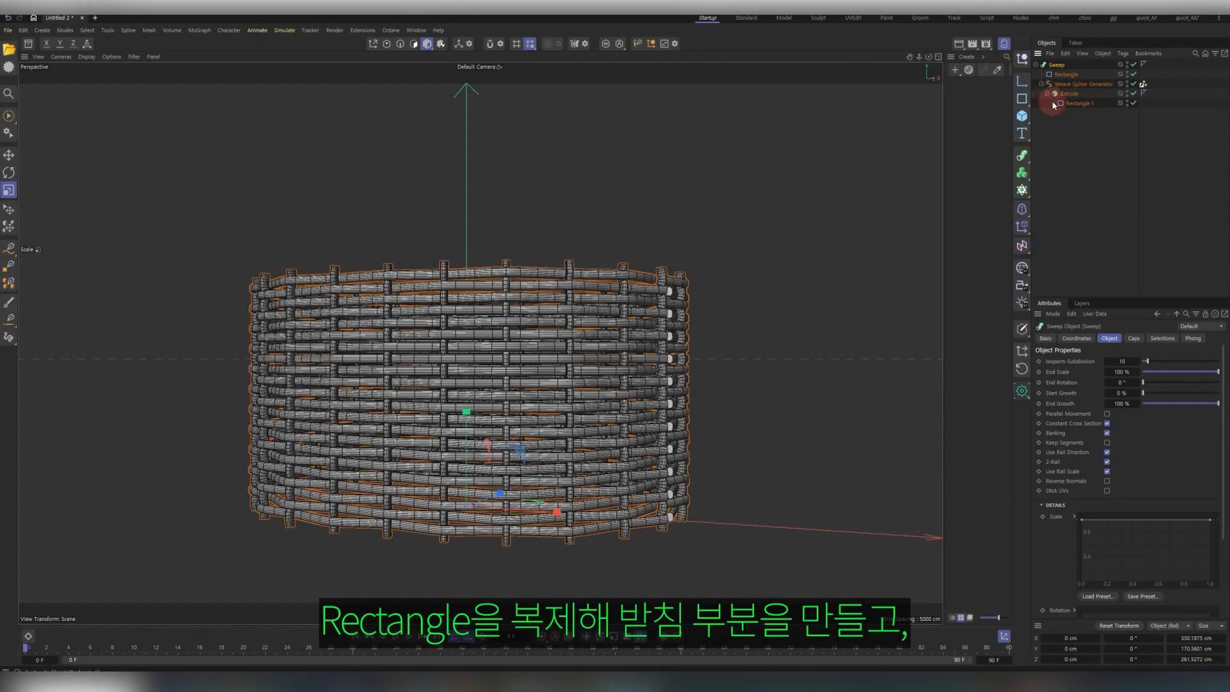
pyautogui.moveTo(1057, 102)
pyautogui.mouseDown()
pyautogui.moveTo(1065, 132)
pyautogui.moveTo(1063, 118)
pyautogui.mouseUp()
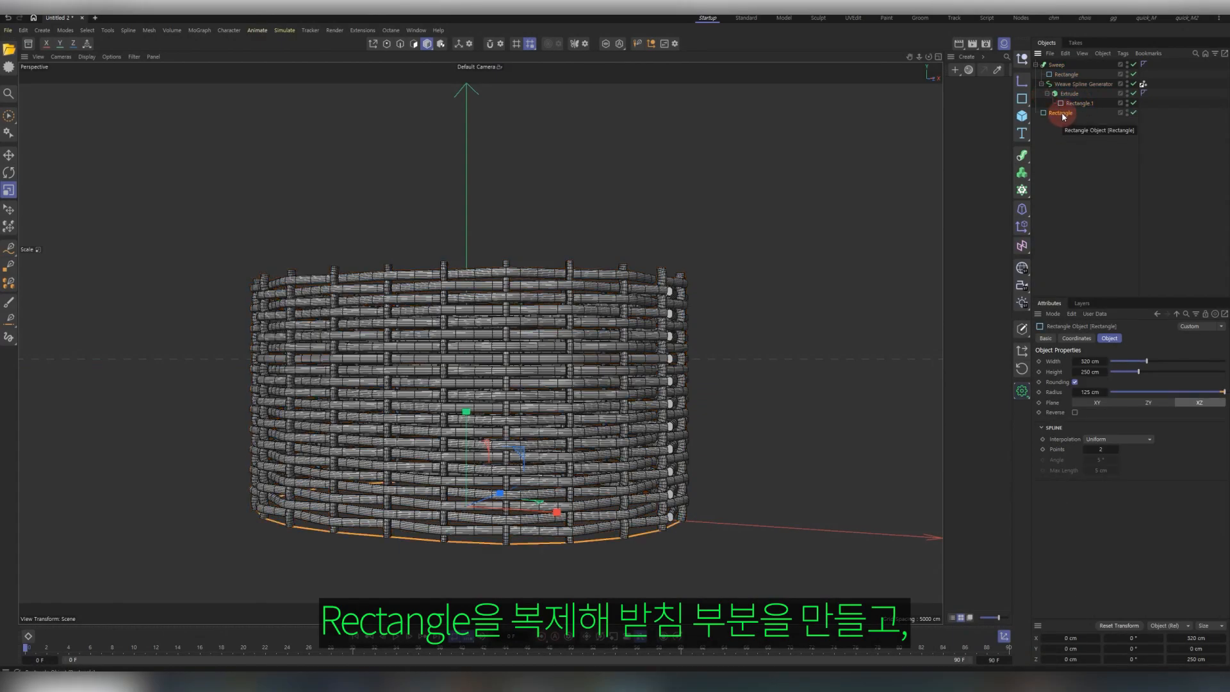
pyautogui.click(1036, 65)
pyautogui.click(1058, 65)
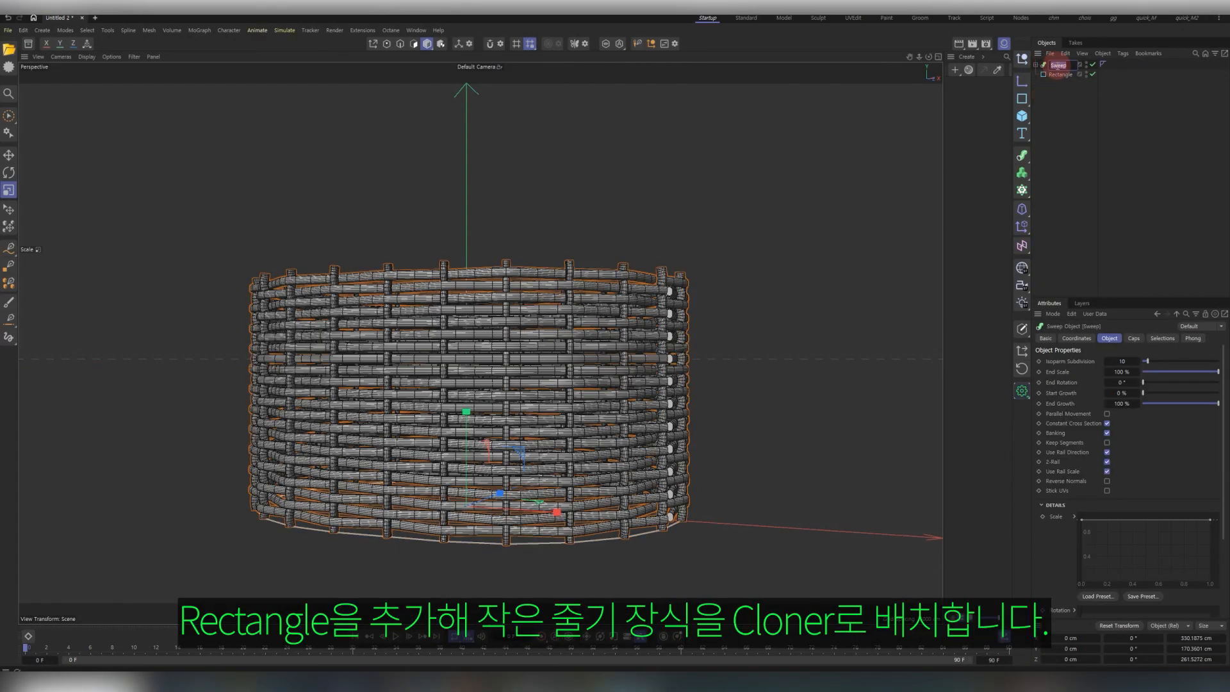
# Add a new rectangle spline and scale it down to about 16 cm.
pyautogui.click(1059, 74)
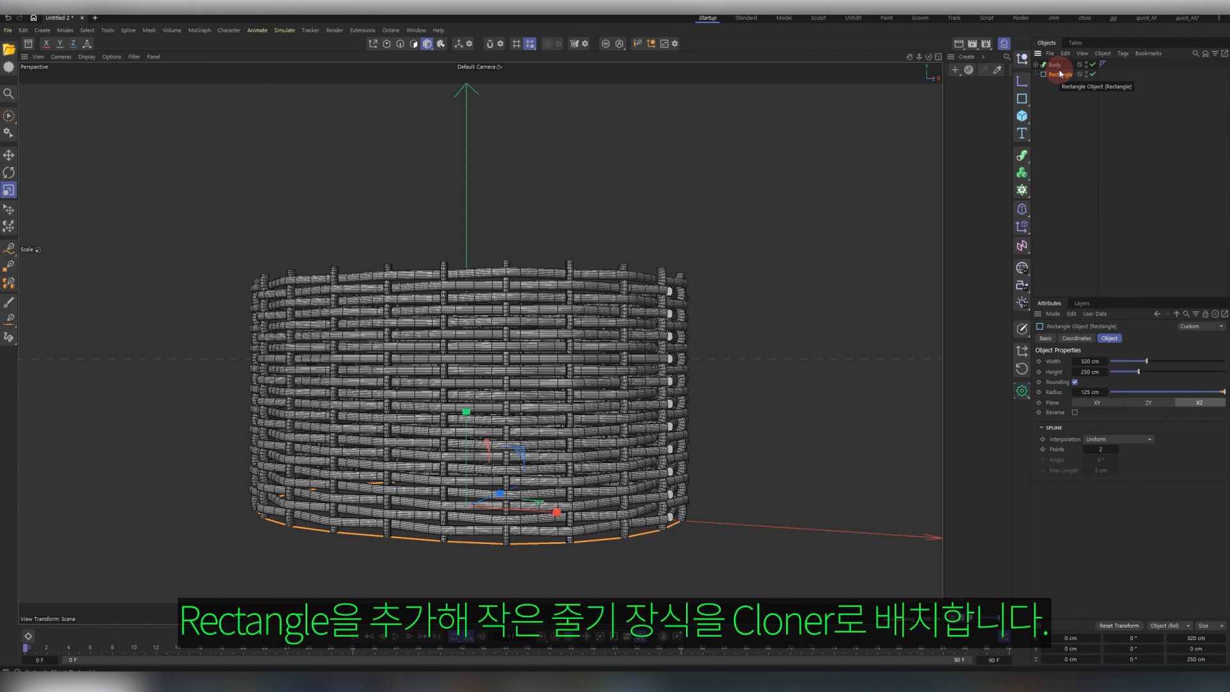
pyautogui.click(1021, 98)
pyautogui.moveTo(871, 160); pyautogui.dragTo(730, 349)
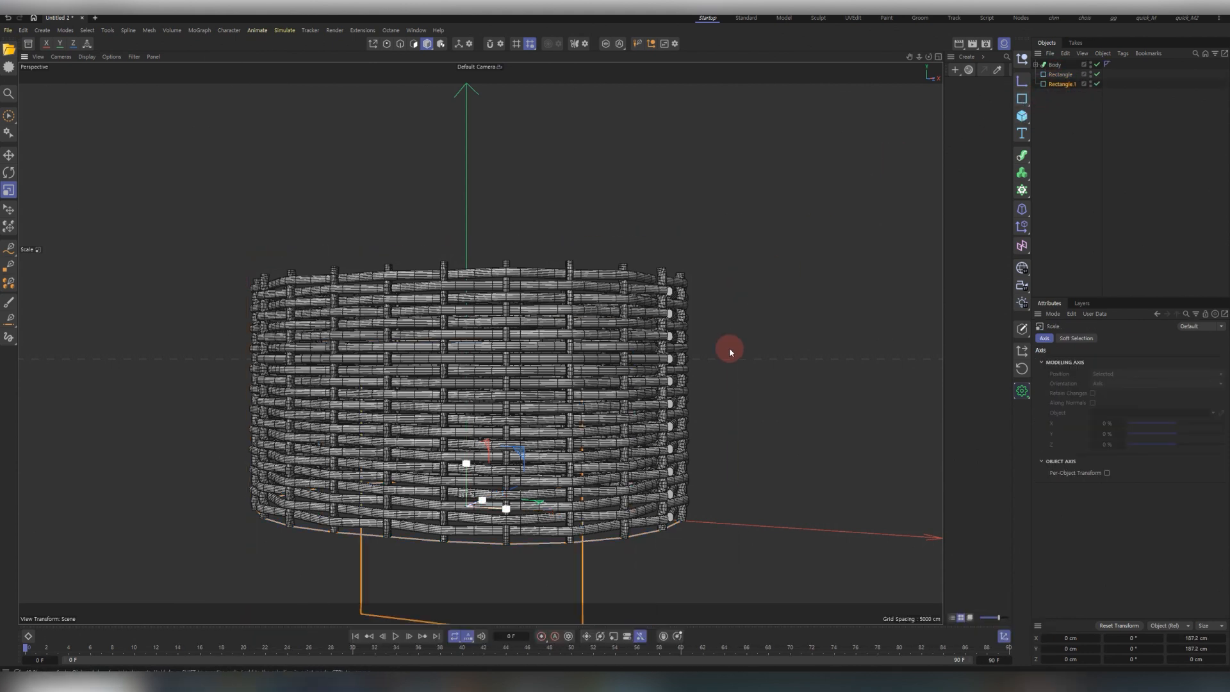
# Put the small rectangle in a Cloner set to Object mode, with the large base Rectangle as its object.
pyautogui.click(1022, 191)
pyautogui.keyDown('alt'); pyautogui.click(1052, 195); pyautogui.keyUp('alt')
pyautogui.click(1120, 361)
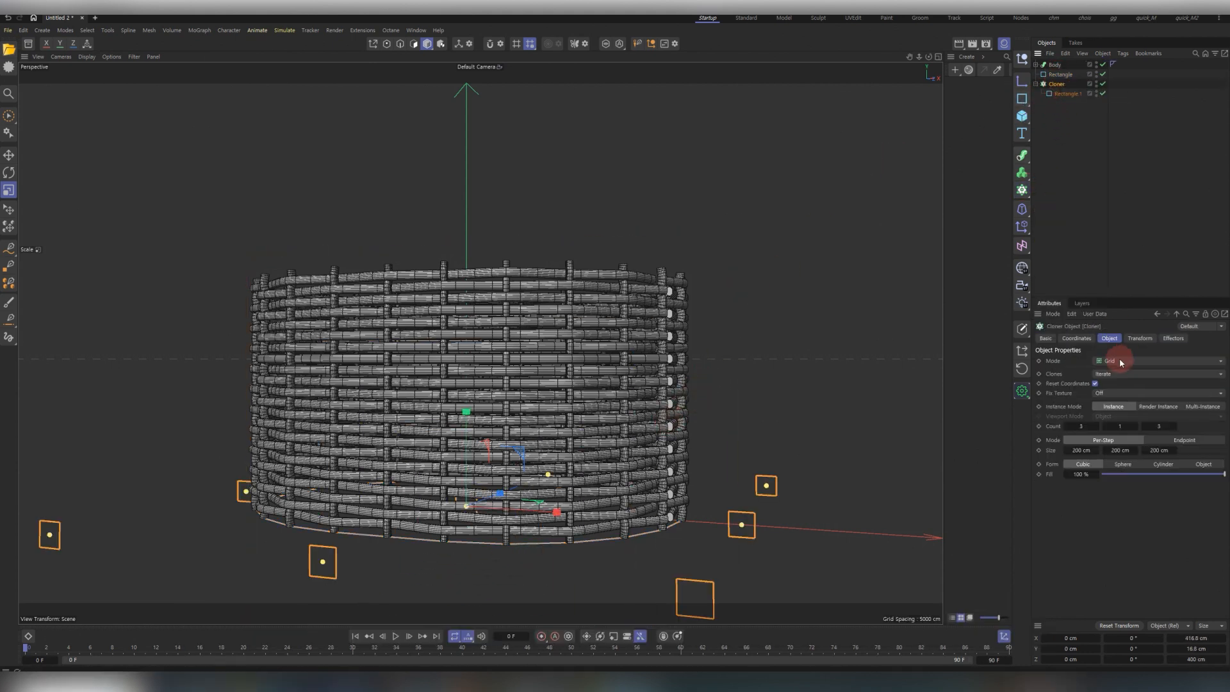
pyautogui.click(1119, 373)
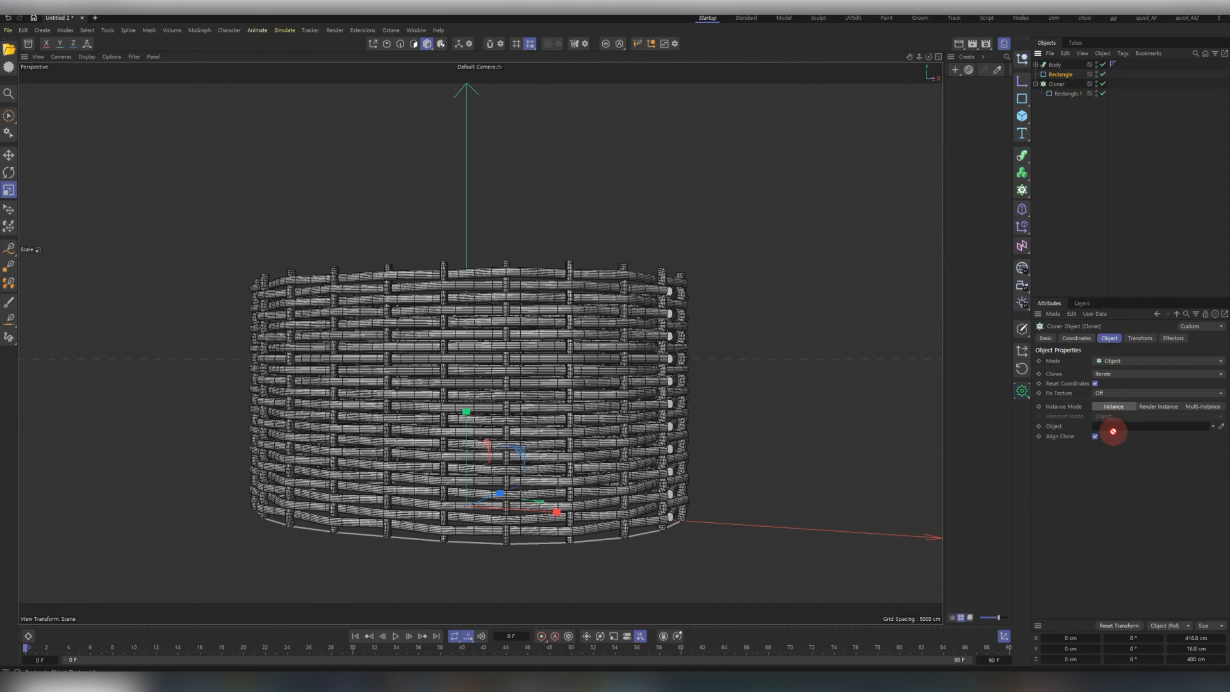
pyautogui.moveTo(1117, 425); pyautogui.dragTo(1117, 426)
# Scale the cloned rectangle down to about 5.7 cm.
pyautogui.click(1067, 94)
pyautogui.moveTo(695, 468); pyautogui.dragTo(586, 595)
pyautogui.scroll(5, 602, 548)
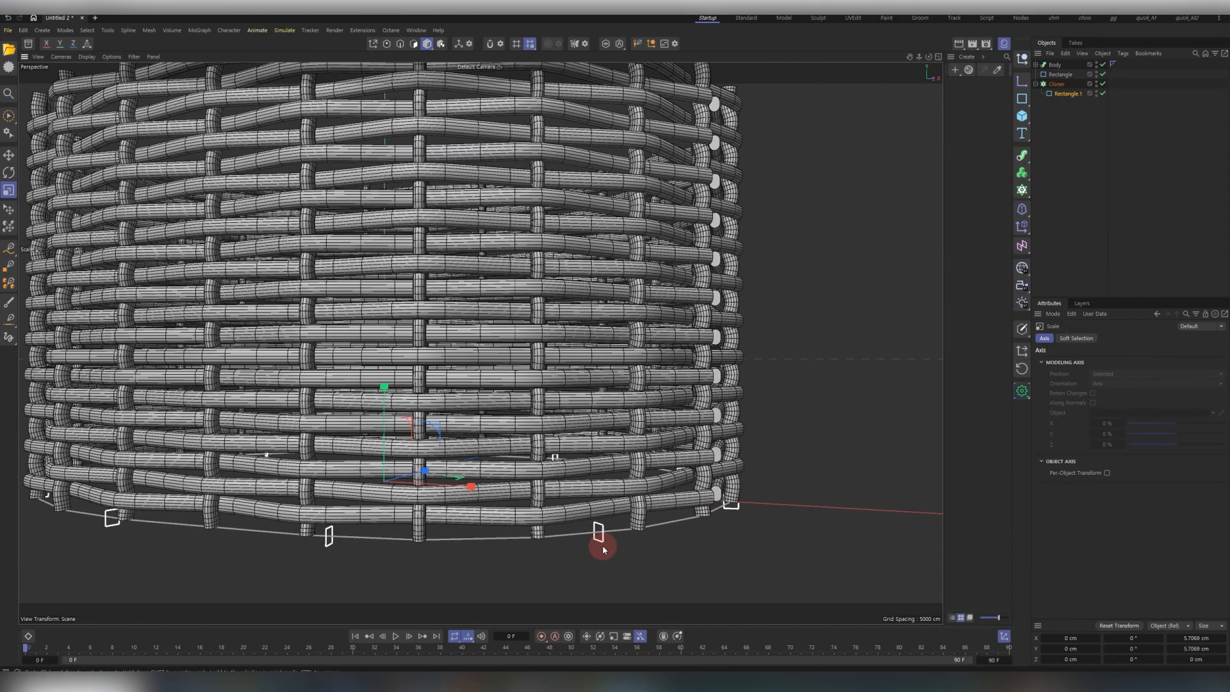
pyautogui.scroll(4, 602, 548)
# Enable Rounding on the cloned rectangle with a radius of about 2.35 cm and set its width to about 4.7 cm.
pyautogui.click(1060, 92)
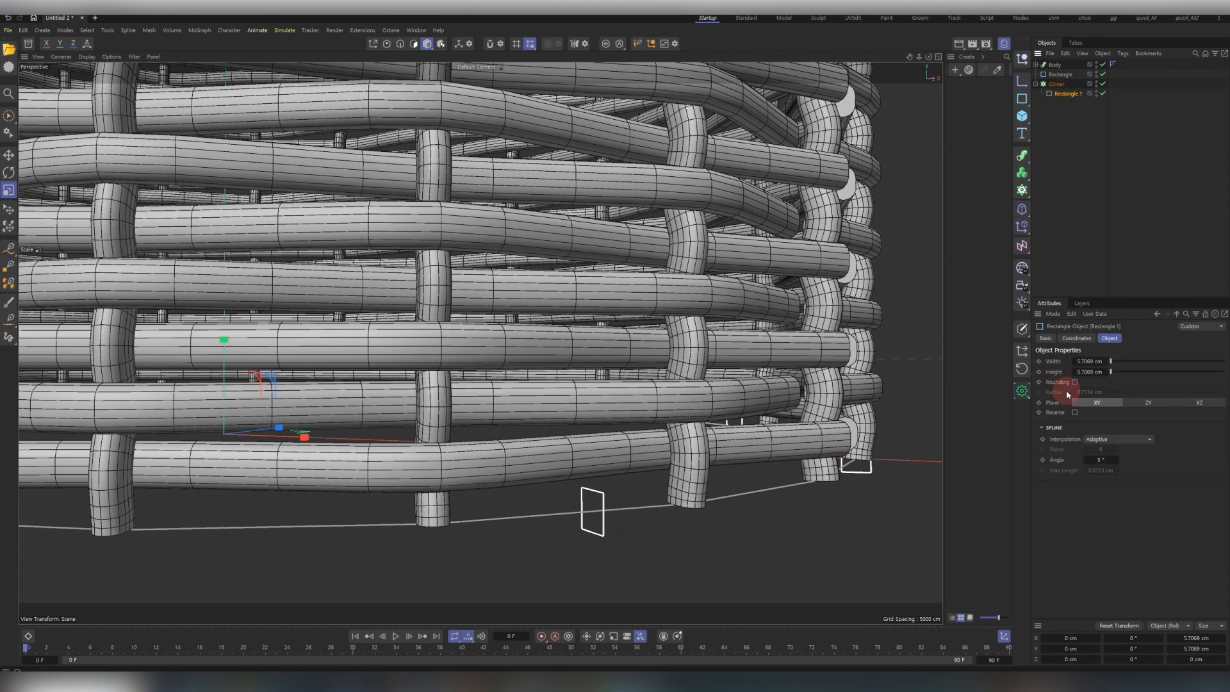
pyautogui.moveTo(1110, 391); pyautogui.dragTo(1123, 393)
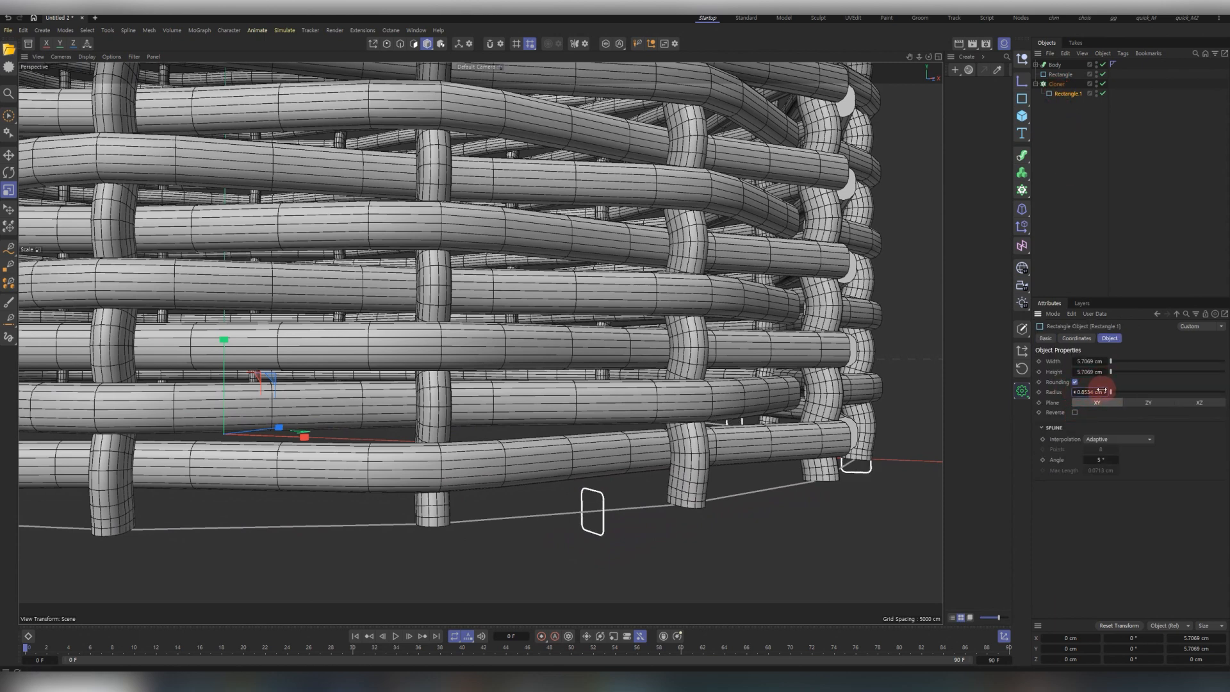
pyautogui.moveTo(683, 497)
pyautogui.keyDown('alt'); pyautogui.mouseDown()
pyautogui.moveTo(653, 497)
pyautogui.moveTo(671, 502)
pyautogui.mouseUp(); pyautogui.keyUp('alt')
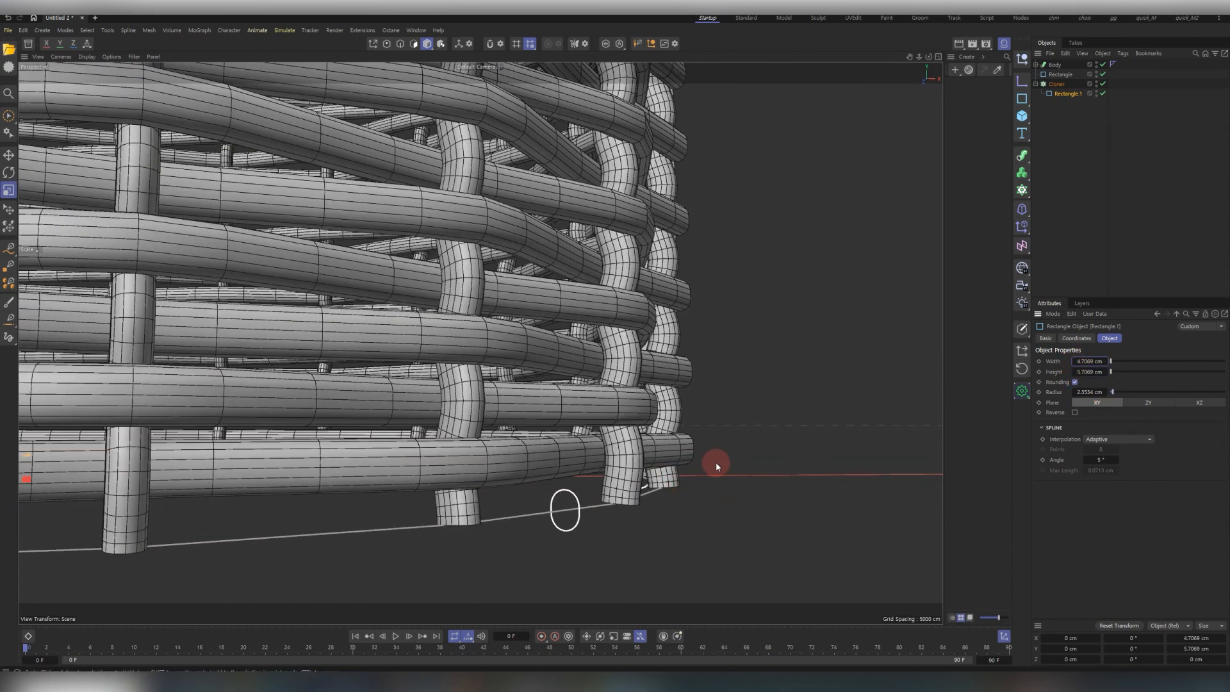
# Increase the Cloner's Count so the small rings line the base Rectangle closely.
pyautogui.keyDown('alt'); pyautogui.moveTo(717, 463); pyautogui.dragTo(564, 487); pyautogui.keyUp('alt')
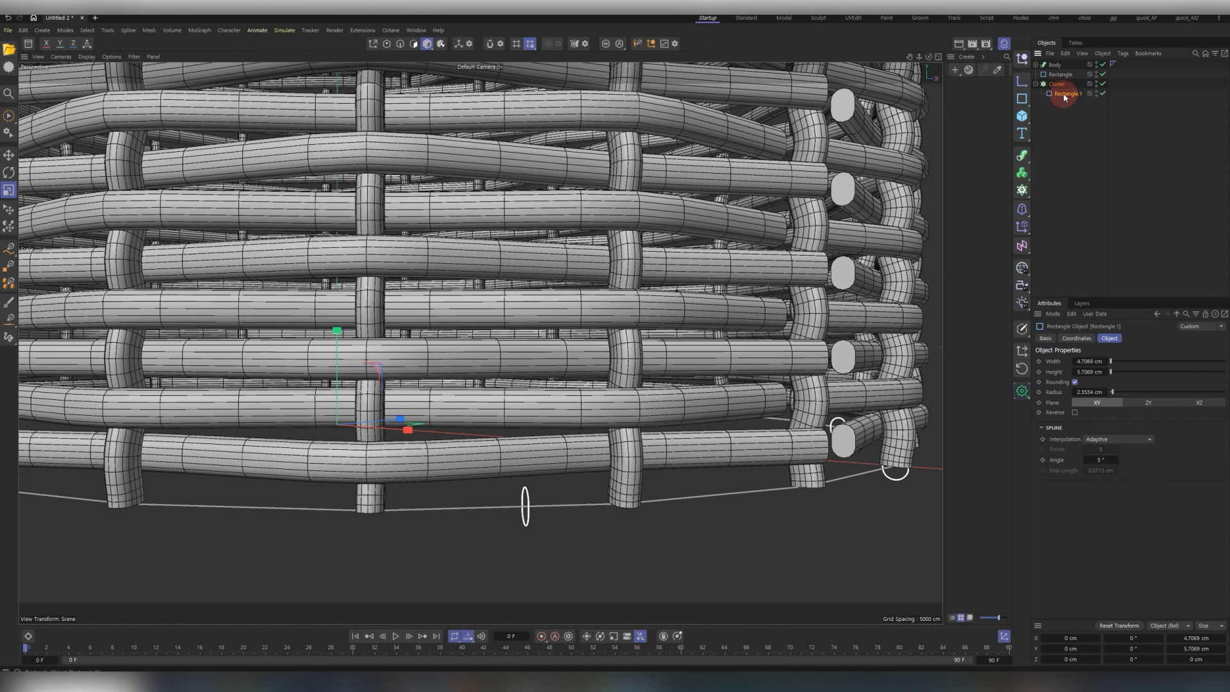
pyautogui.click(1036, 87)
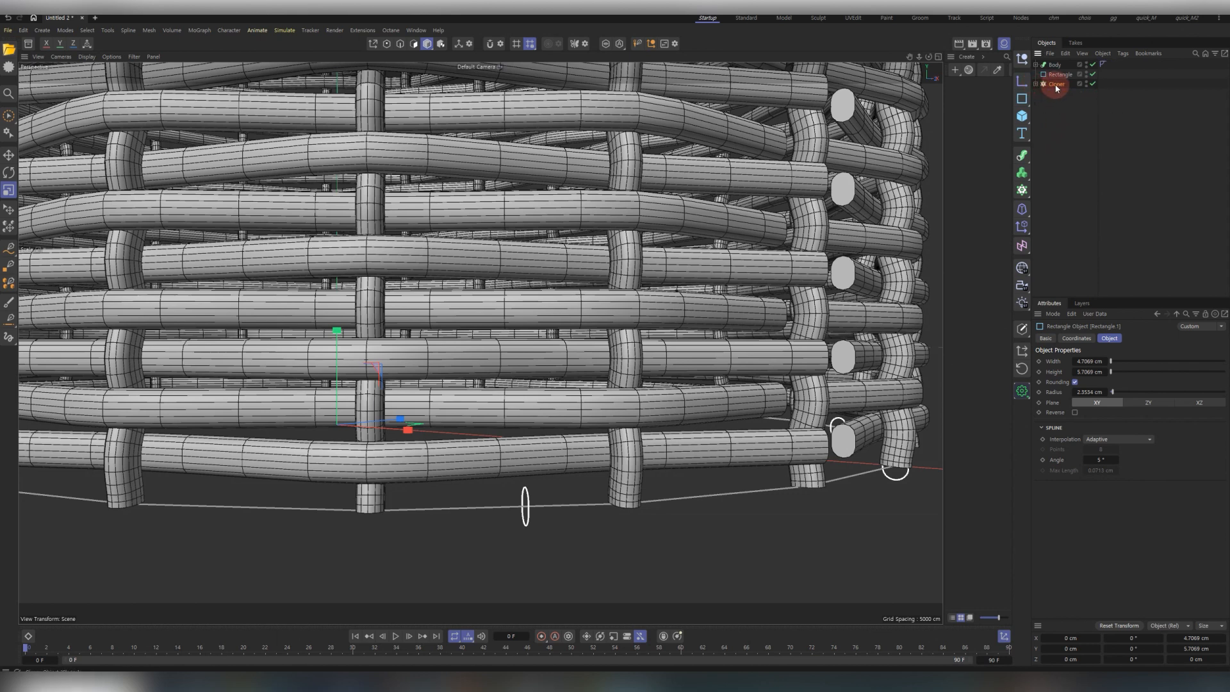
pyautogui.moveTo(1178, 463); pyautogui.dragTo(1186, 464)
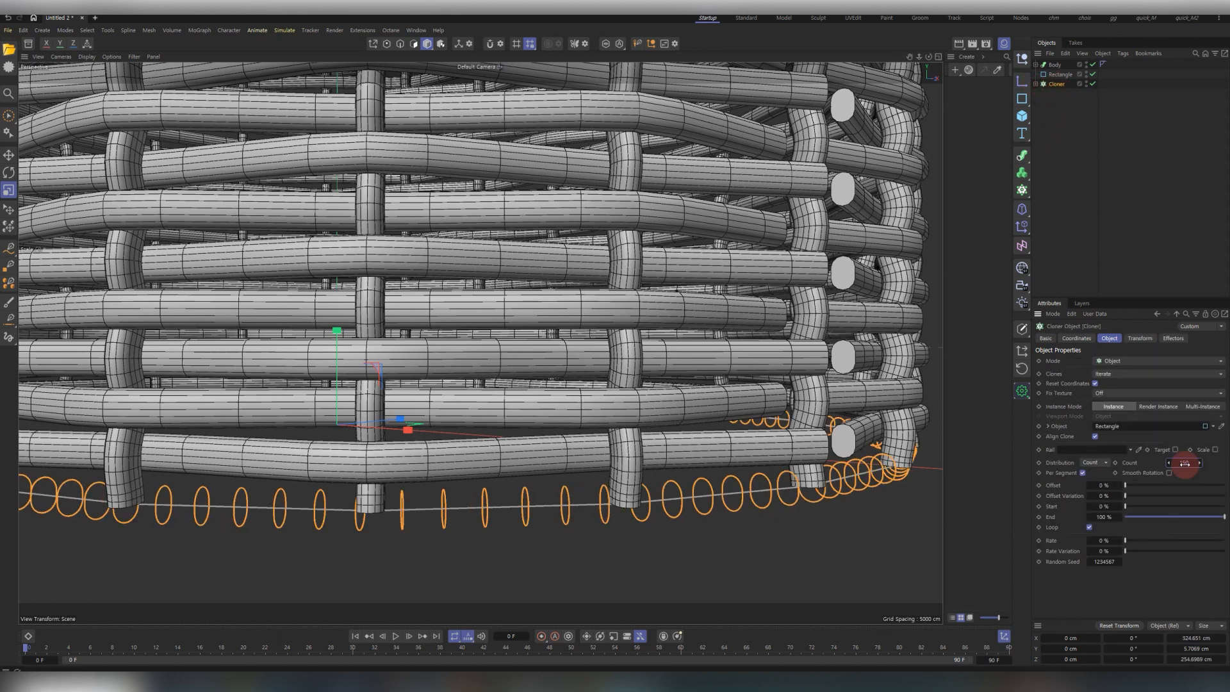
# Sweep a Circle profile about 2.7 cm across along the cloned rings, with the Circle ordered above the Cloner.
pyautogui.moveTo(1023, 100); pyautogui.dragTo(1107, 117)
pyautogui.moveTo(1022, 155); pyautogui.dragTo(1127, 205)
pyautogui.moveTo(1056, 102); pyautogui.dragTo(1057, 100)
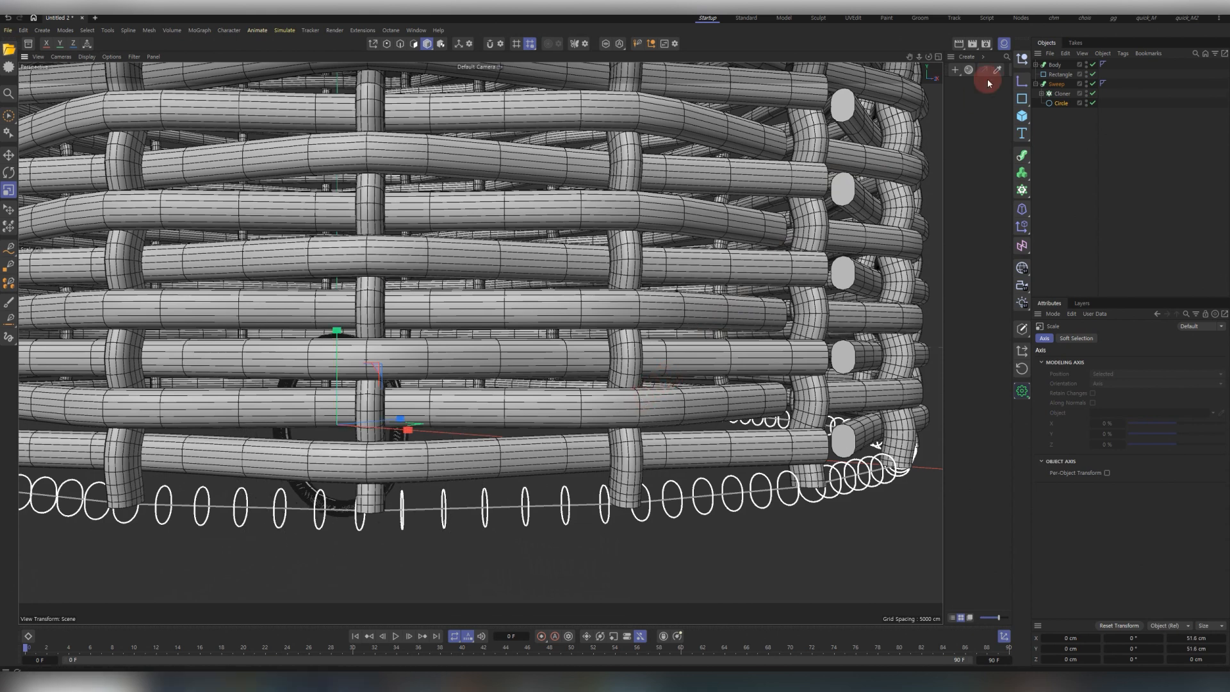
pyautogui.moveTo(1058, 104); pyautogui.dragTo(1062, 93)
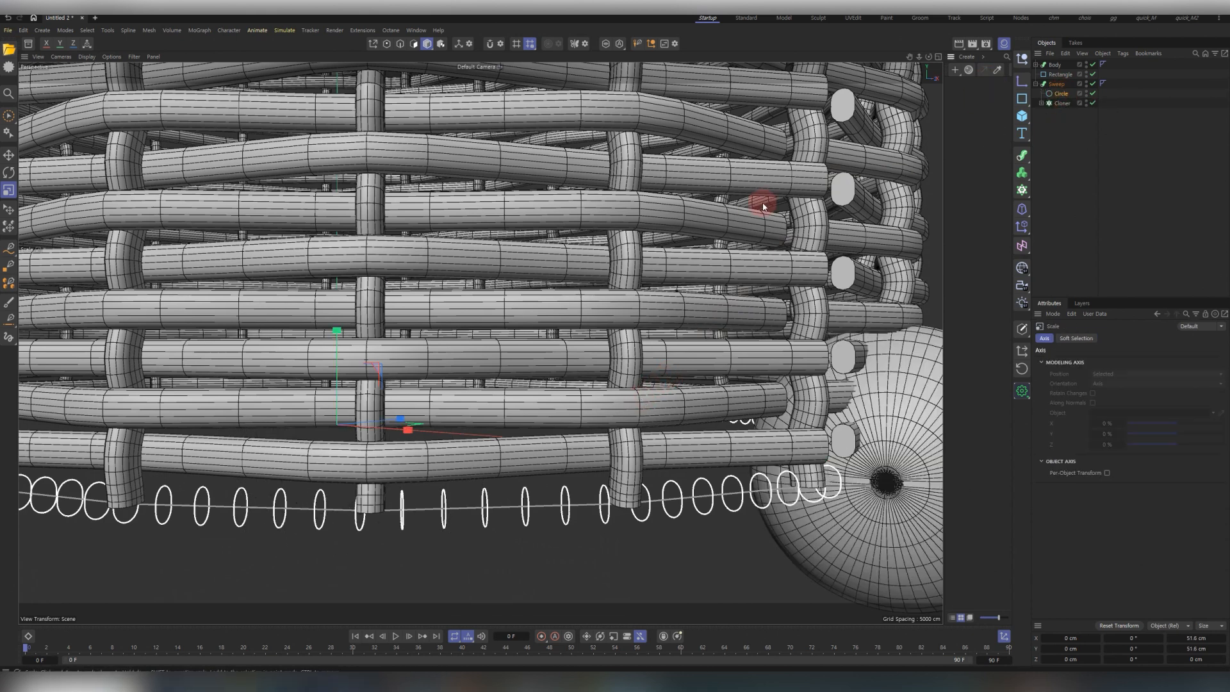
pyautogui.moveTo(761, 200); pyautogui.dragTo(504, 412)
# Wrap the Cloner in a Connect object inside the Sweep so the rings act as one spline.
pyautogui.click(1060, 103)
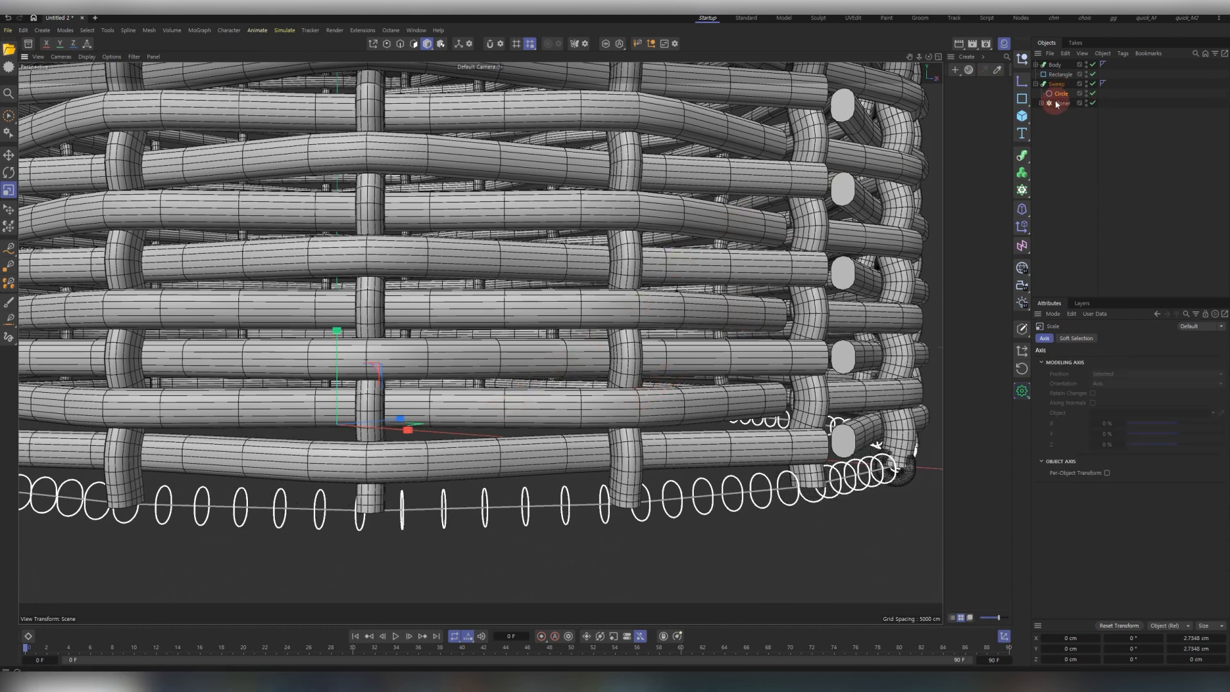
pyautogui.click(1022, 155)
pyautogui.keyDown('alt'); pyautogui.click(1060, 242); pyautogui.keyUp('alt')
pyautogui.click(1065, 104)
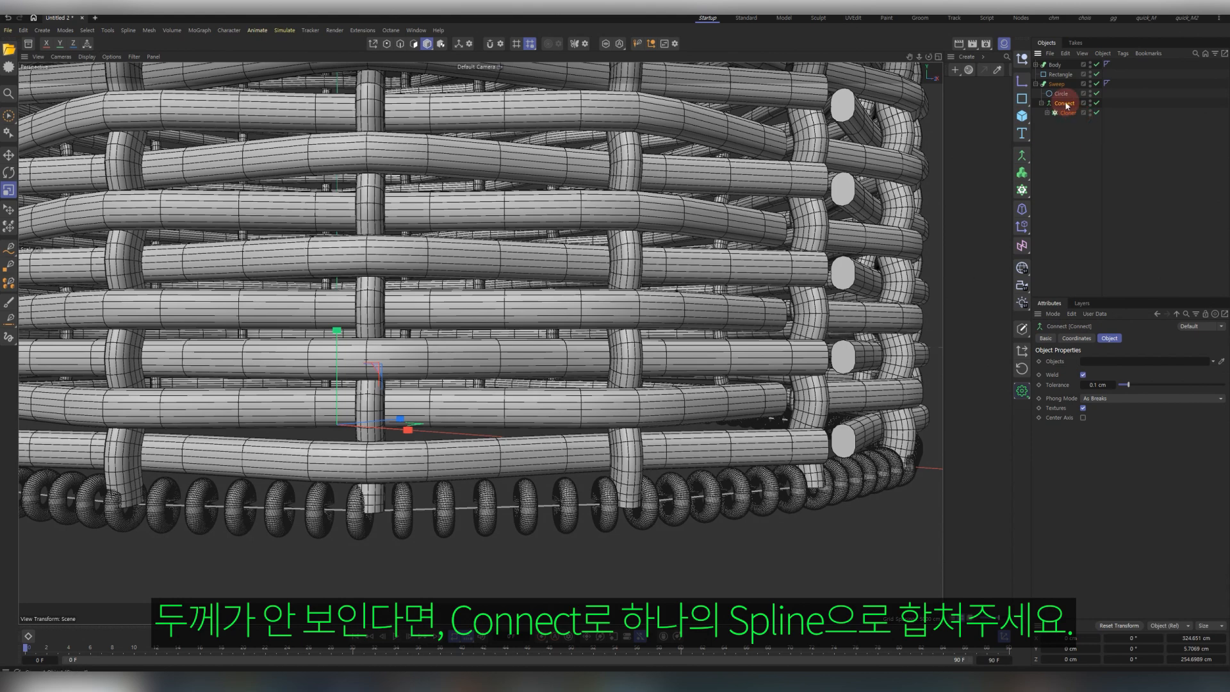
# Scale the cloned rectangle up to a height of about 6.8 cm and set its width to 6 cm.
pyautogui.click(1060, 95)
pyautogui.moveTo(590, 497)
pyautogui.keyDown('alt'); pyautogui.mouseDown()
pyautogui.moveTo(551, 497)
pyautogui.moveTo(576, 494)
pyautogui.mouseUp(); pyautogui.keyUp('alt')
pyautogui.click(1047, 113)
pyautogui.click(1079, 122)
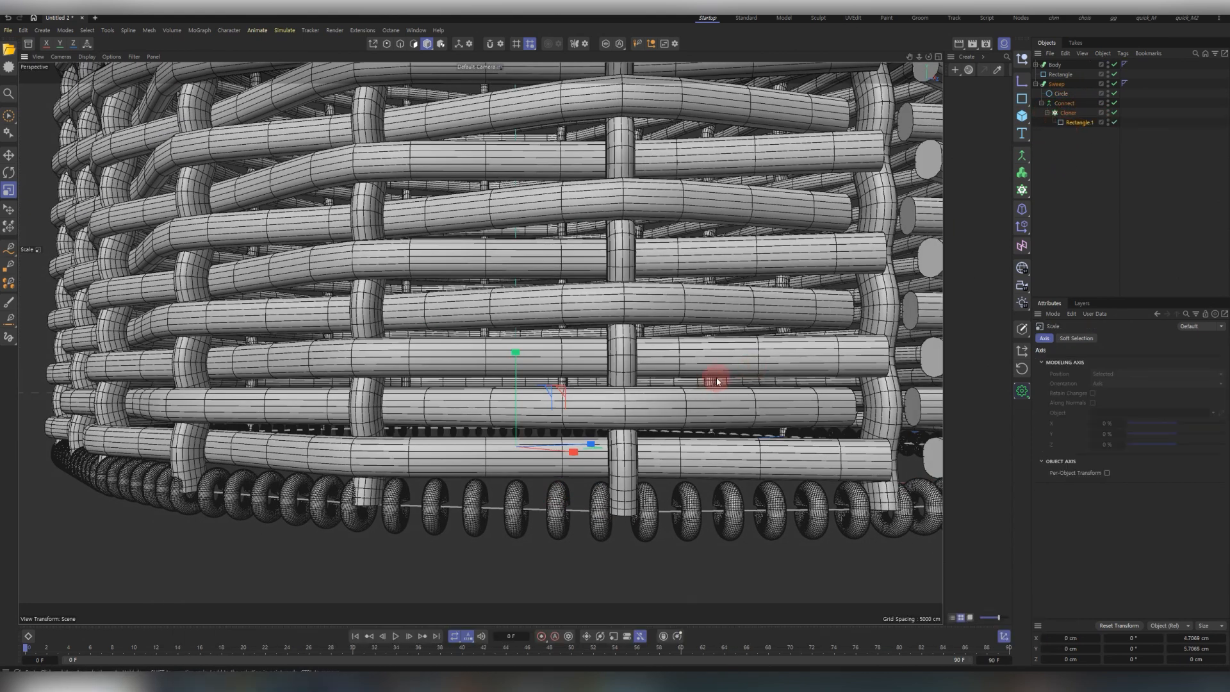
pyautogui.moveTo(714, 378); pyautogui.dragTo(765, 346)
pyautogui.click(1081, 123)
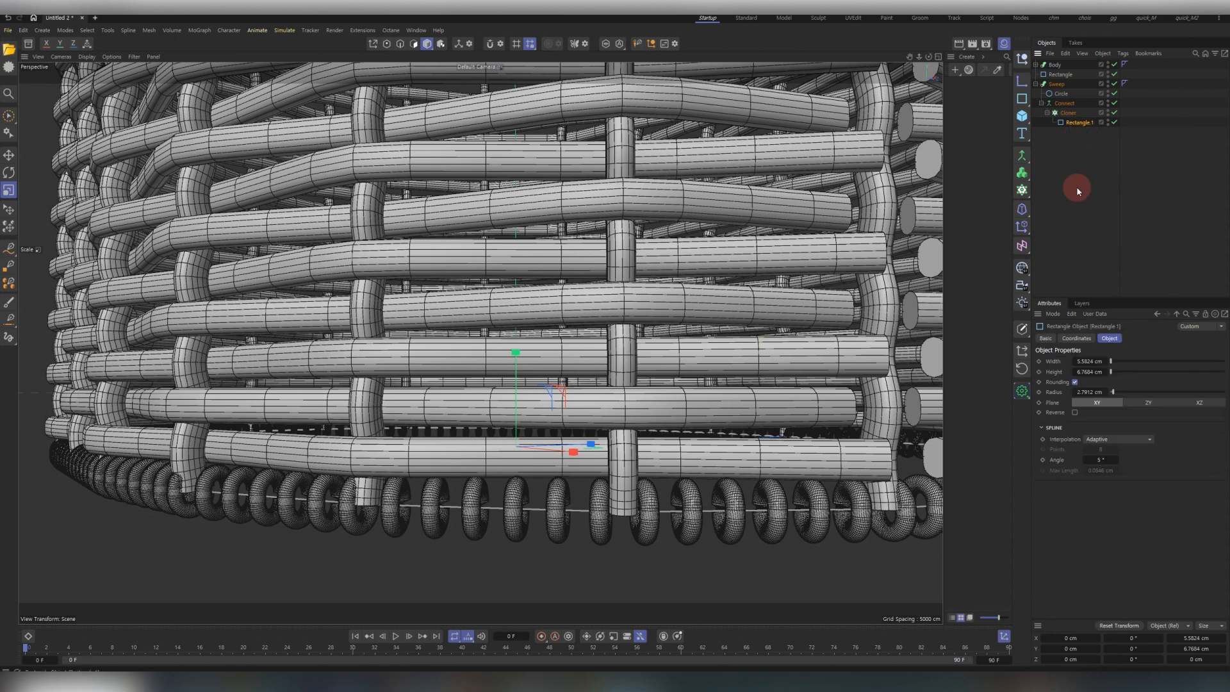
pyautogui.write('6')
pyautogui.press('Return')
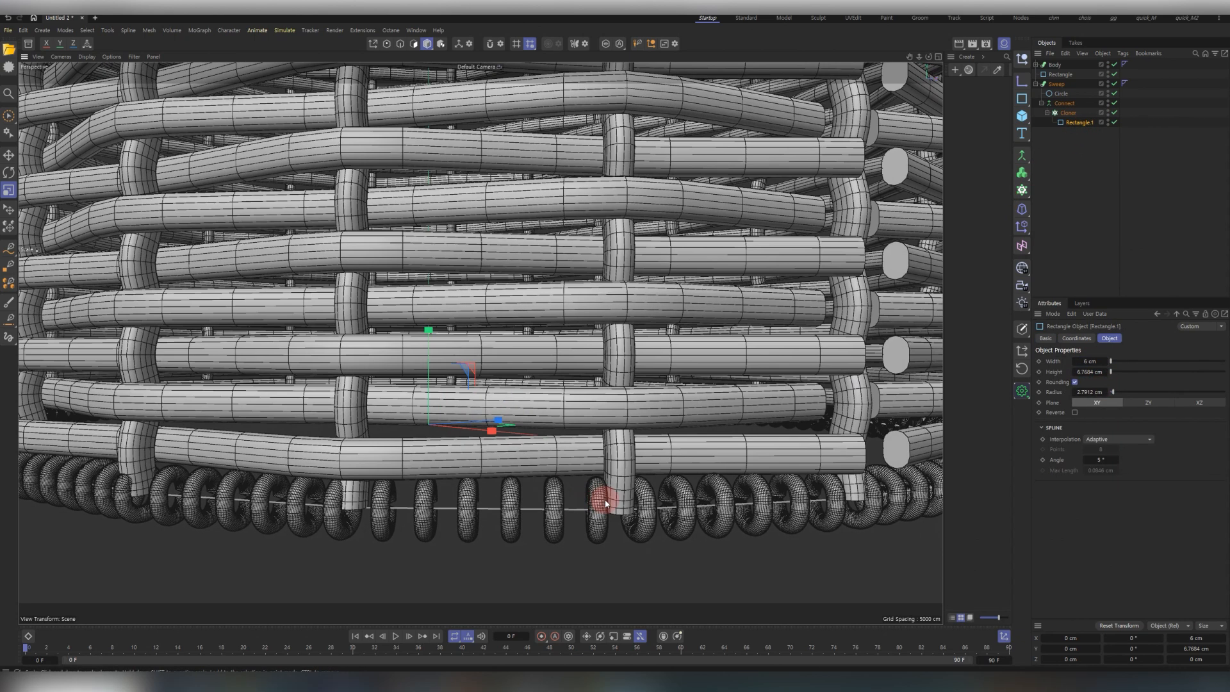
# Duplicate the Body sweep's profile Rectangle and place the copy next to the base Rectangle.
pyautogui.click(1061, 94)
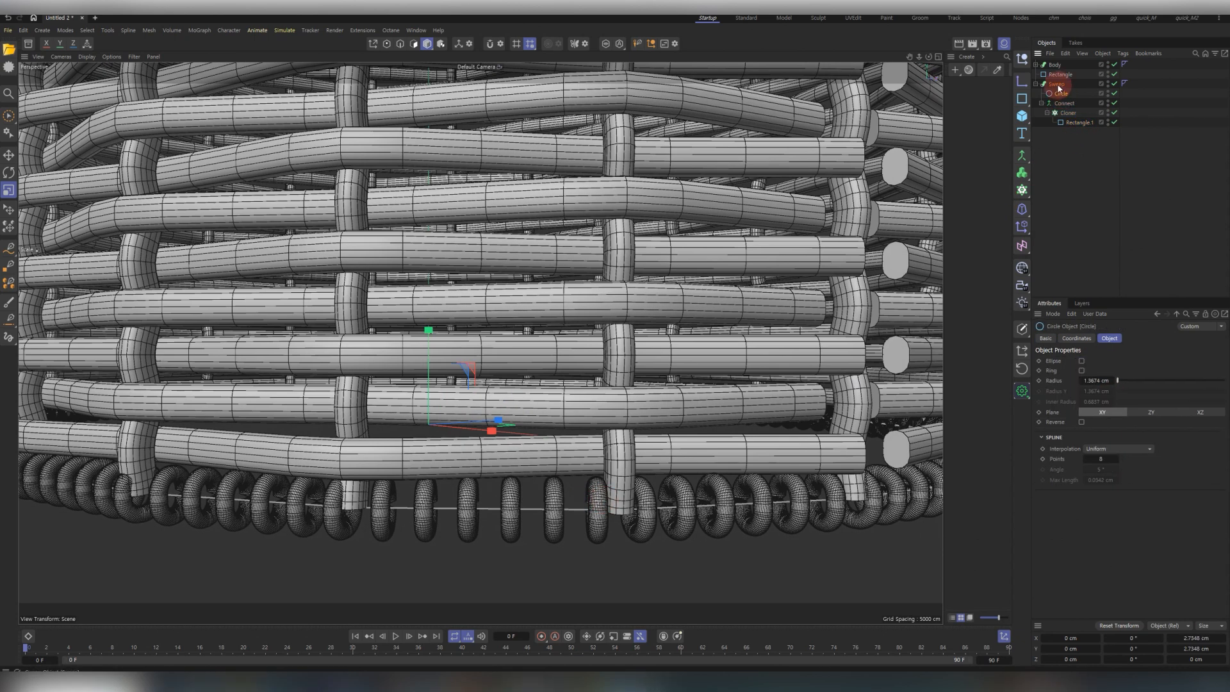
pyautogui.click(1035, 84)
pyautogui.click(1059, 74)
pyautogui.click(1036, 65)
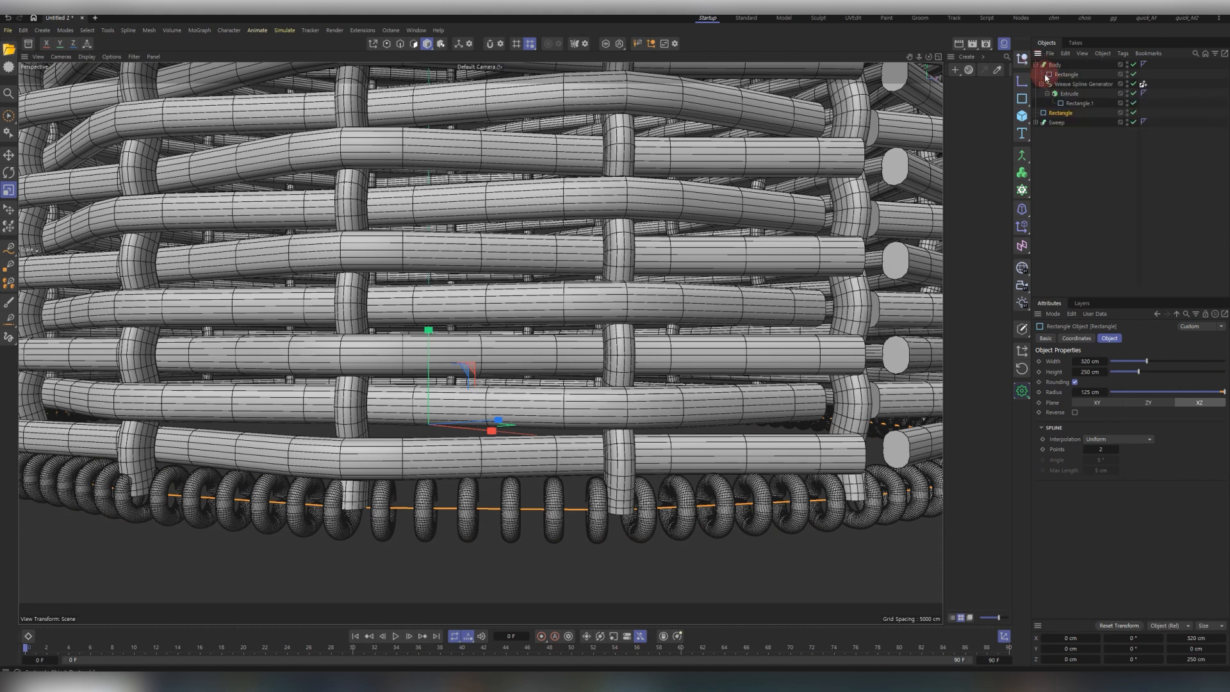
pyautogui.keyDown('ctrl'); pyautogui.moveTo(1066, 79); pyautogui.dragTo(1065, 117); pyautogui.keyUp('ctrl')
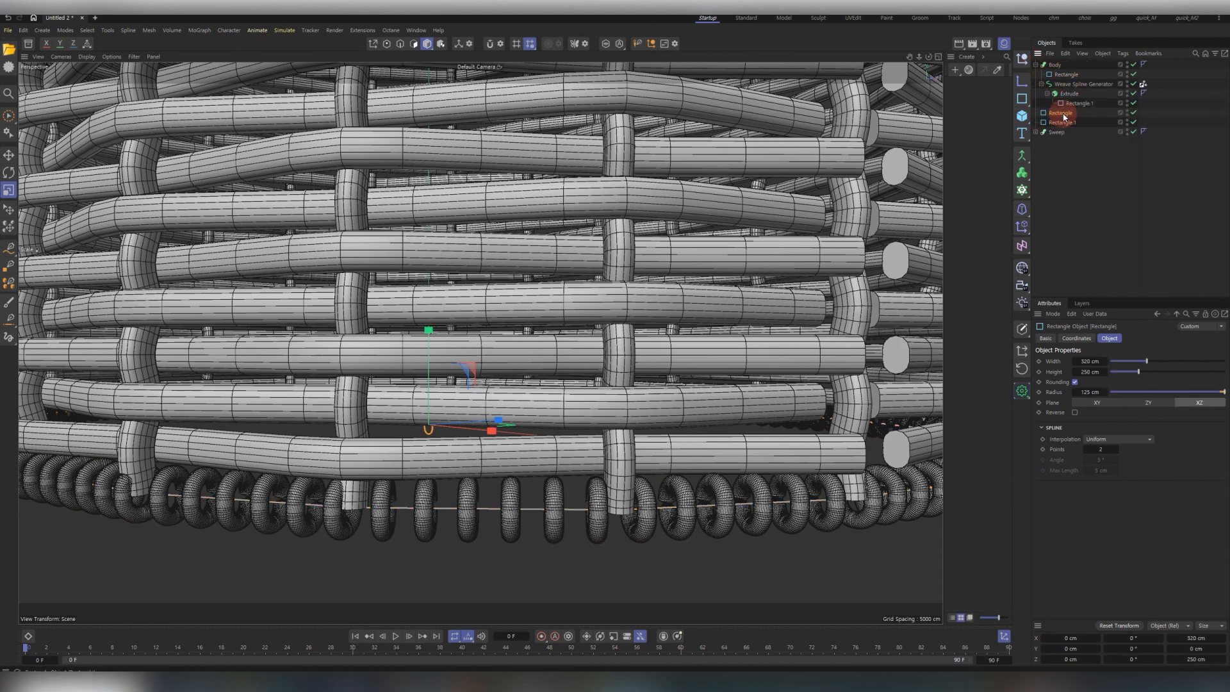
# Sweep the copied Rectangle profile along the base Rectangle, ordering the profile above the path.
pyautogui.click(1023, 156)
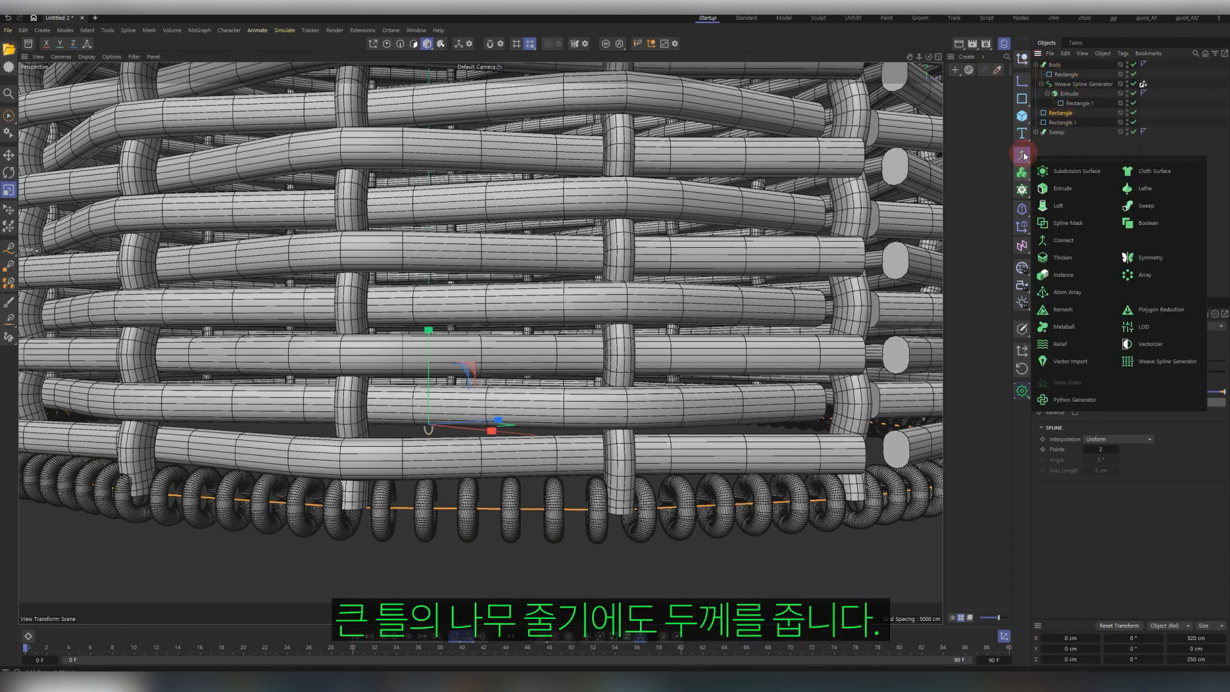
pyautogui.keyDown('alt'); pyautogui.click(1128, 206); pyautogui.keyUp('alt')
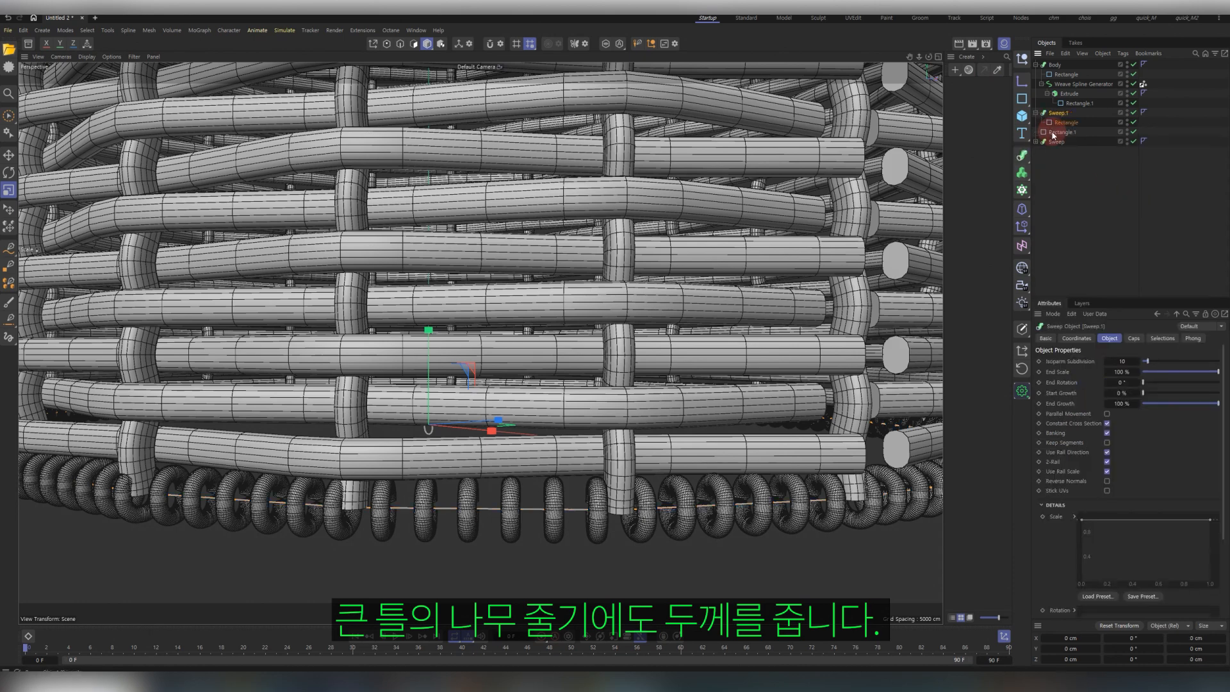
pyautogui.moveTo(1055, 121); pyautogui.dragTo(1054, 119)
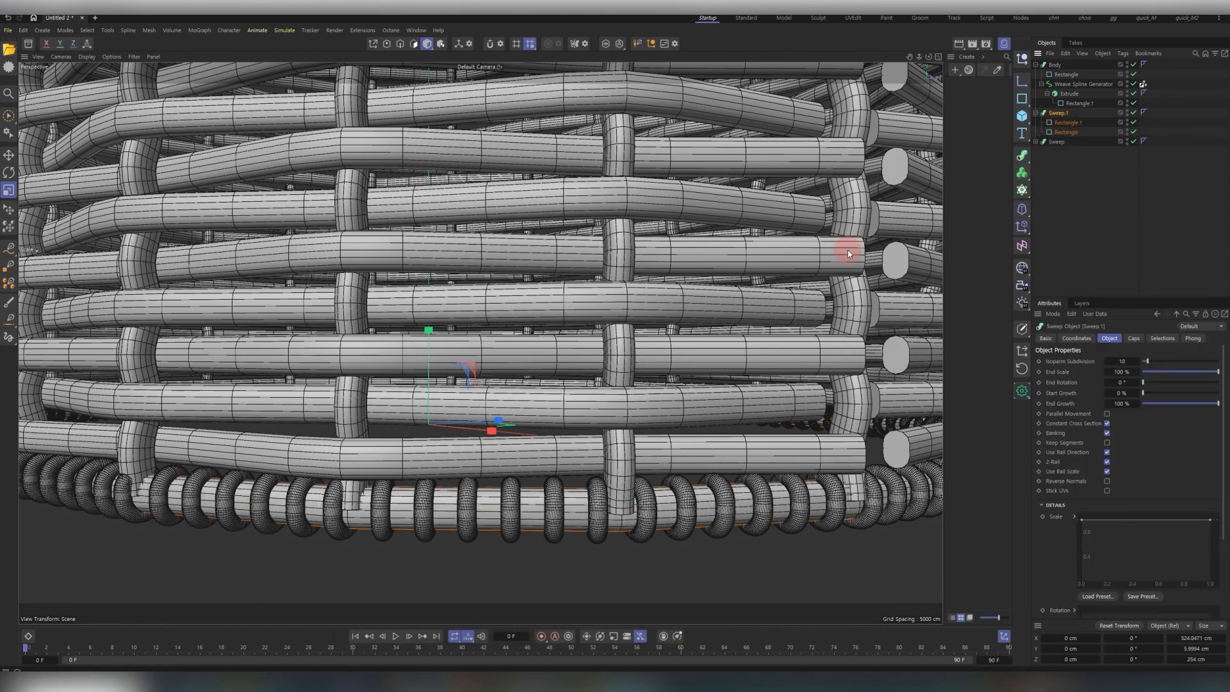
pyautogui.keyDown('alt'); pyautogui.moveTo(483, 495); pyautogui.dragTo(557, 468); pyautogui.keyUp('alt')
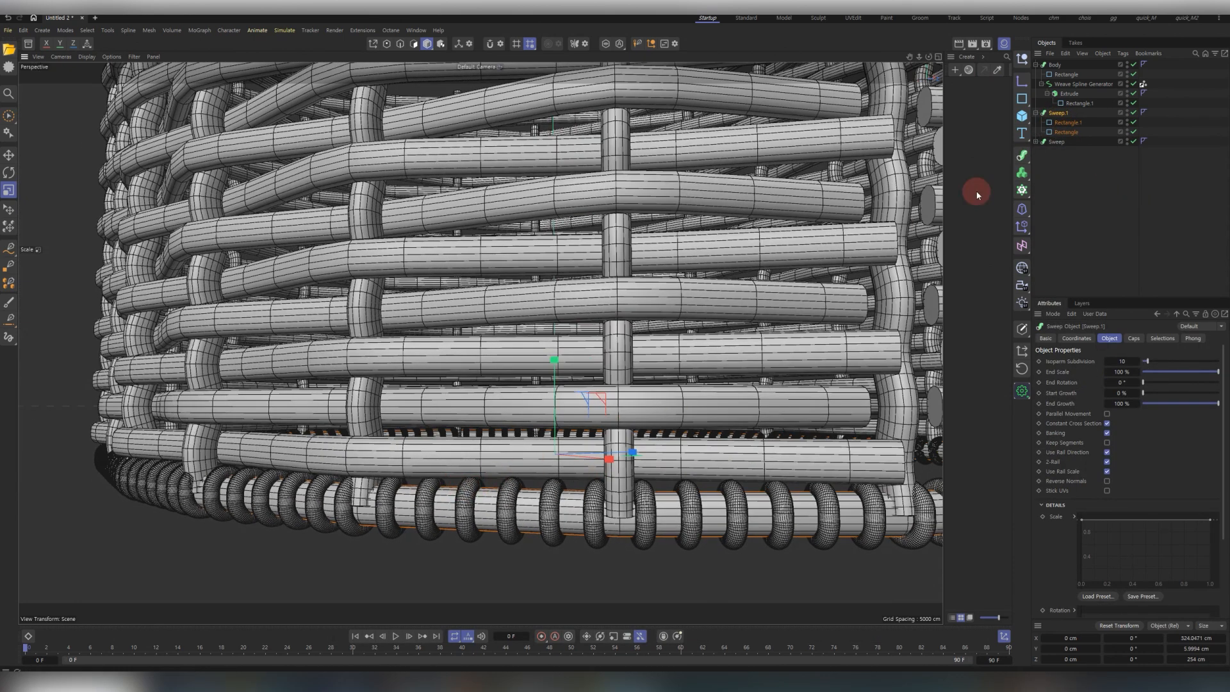
# Set the rim Cloner's Count to 300 so the rings wrap the base frame tightly.
pyautogui.click(1038, 141)
pyautogui.click(1067, 171)
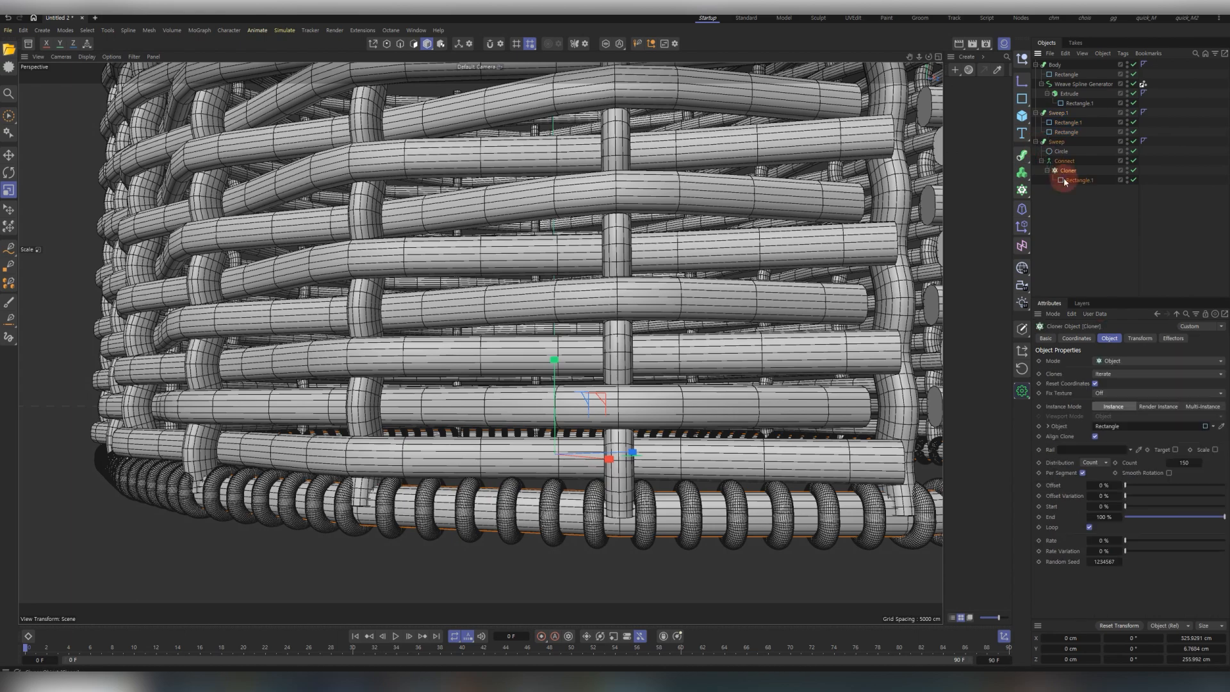
pyautogui.moveTo(1185, 462); pyautogui.dragTo(1186, 462)
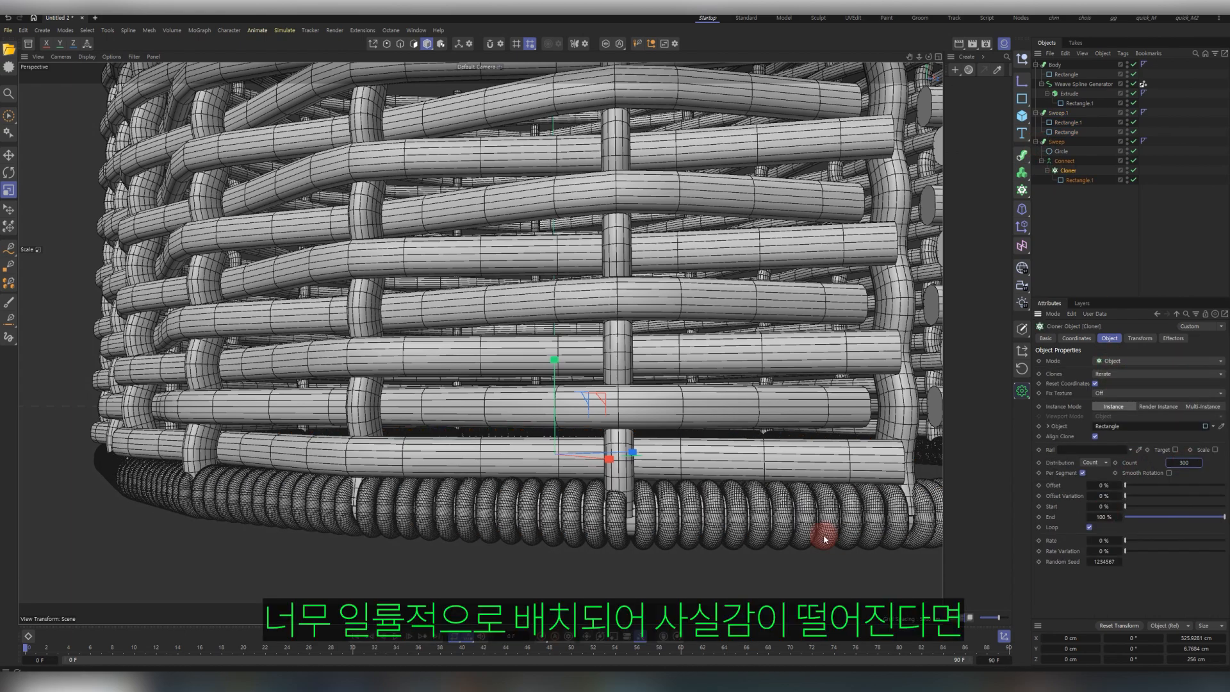
pyautogui.keyDown('alt'); pyautogui.moveTo(818, 538); pyautogui.dragTo(644, 549); pyautogui.keyUp('alt')
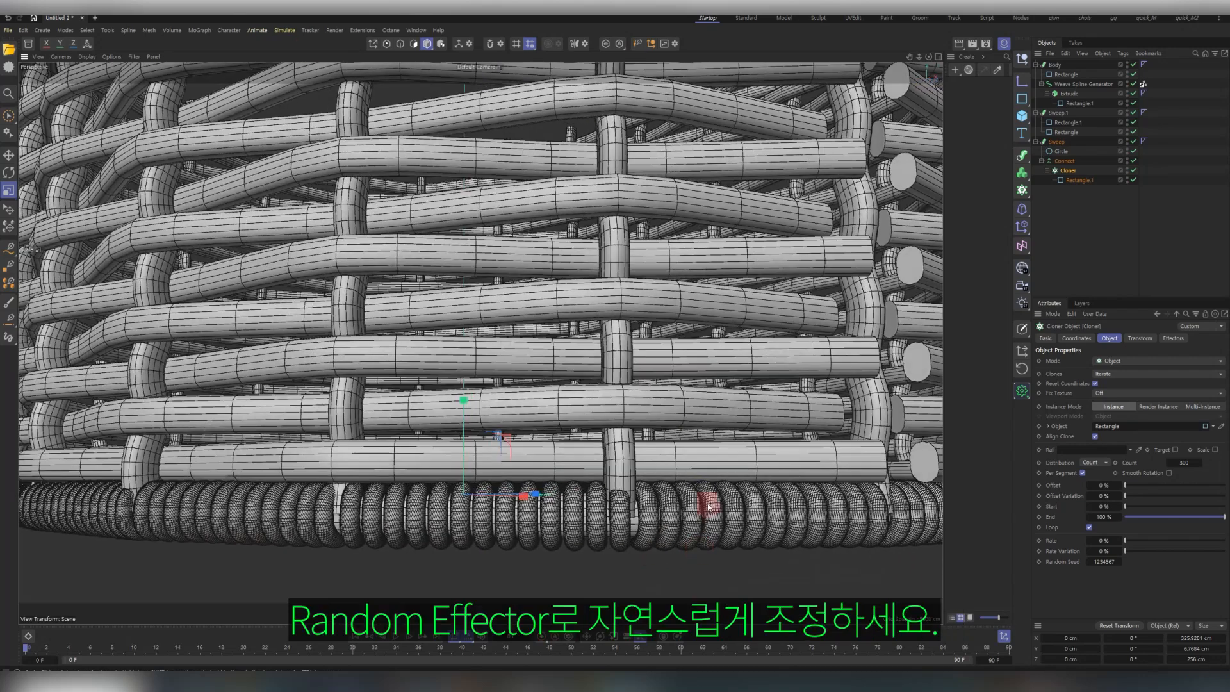
# Add a Random effector to the Cloner with position variation of 1 cm in X, Y and Z.
pyautogui.click(200, 30)
pyautogui.moveTo(212, 48)
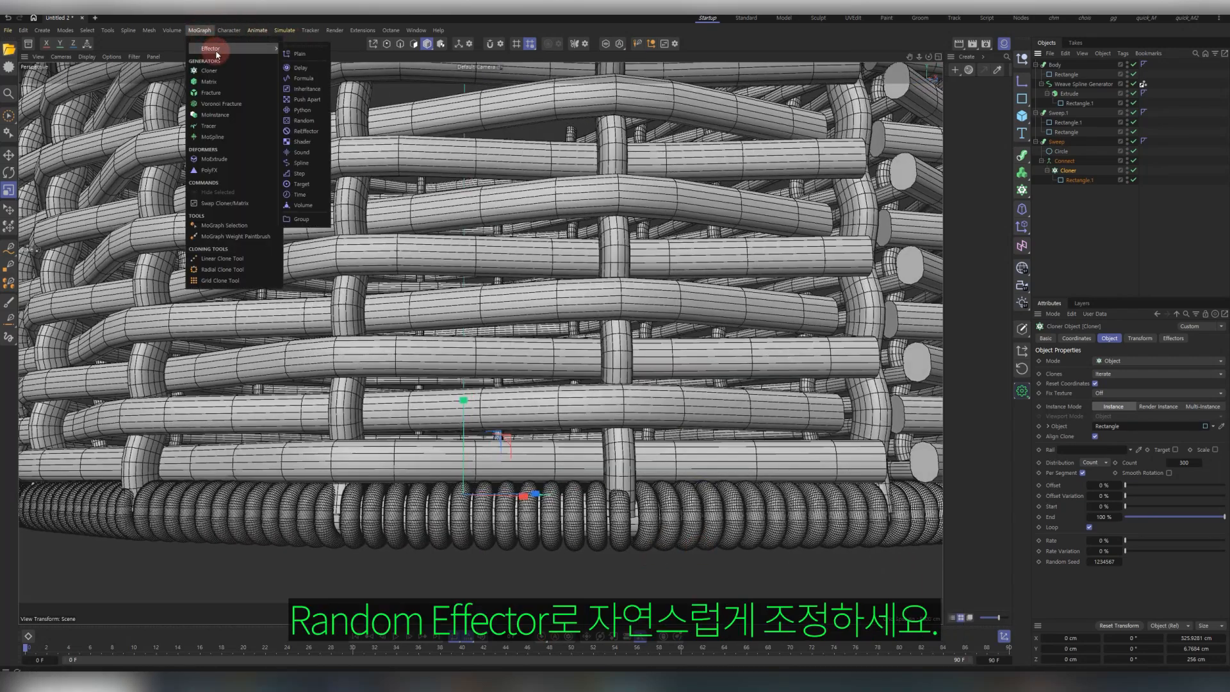
pyautogui.click(304, 120)
pyautogui.click(1143, 337)
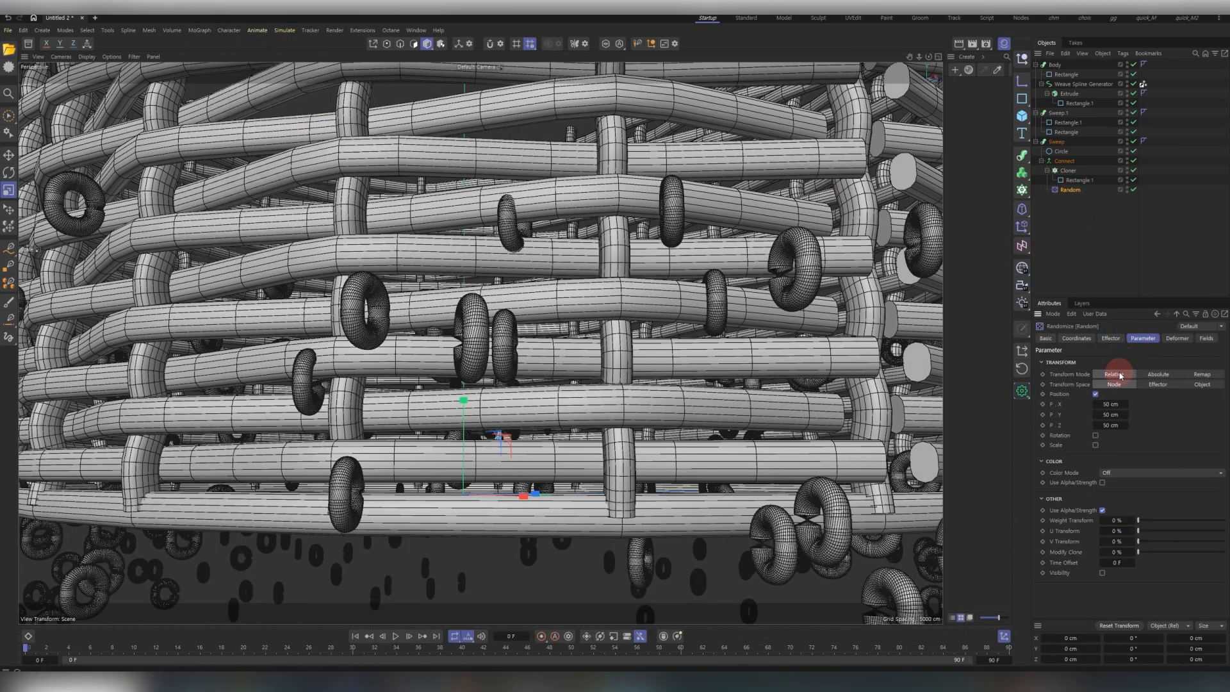
pyautogui.write('1')
pyautogui.press('Tab')
pyautogui.write('1')
pyautogui.press('Tab')
pyautogui.write('1')
pyautogui.press('Return')
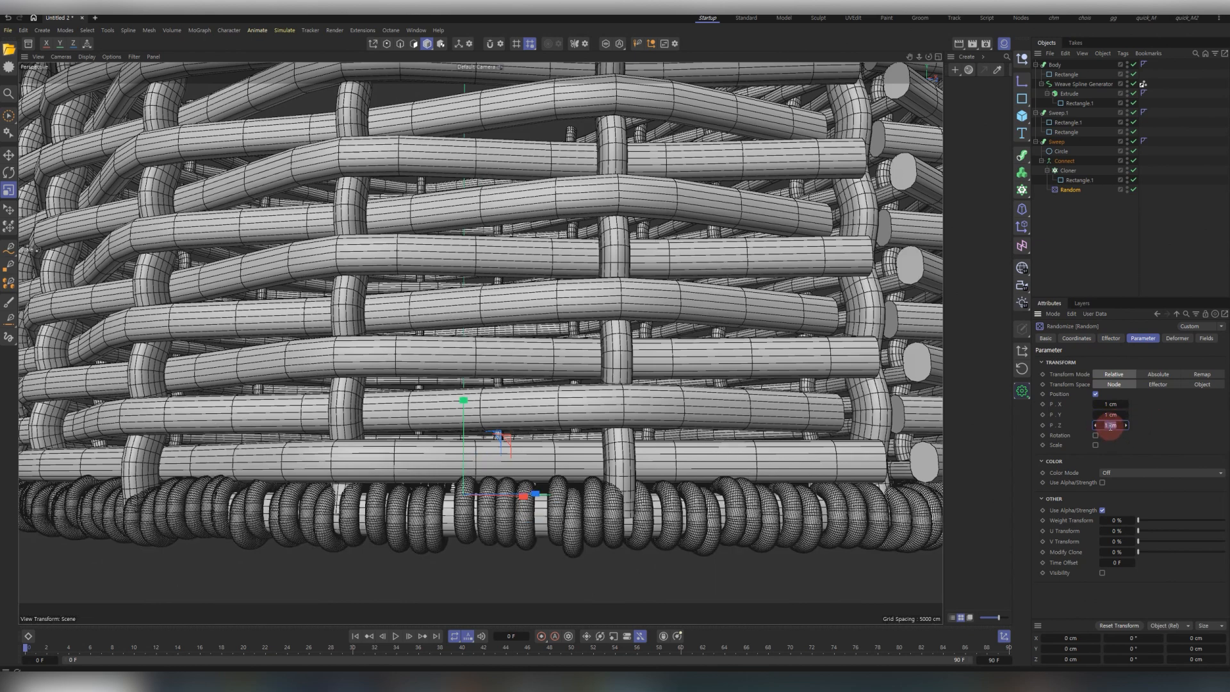
# Reduce the Random effector's position variation, with Y at 0.2 cm, Z at 0.5 cm and a lower X.
pyautogui.moveTo(1110, 425); pyautogui.dragTo(1106, 415)
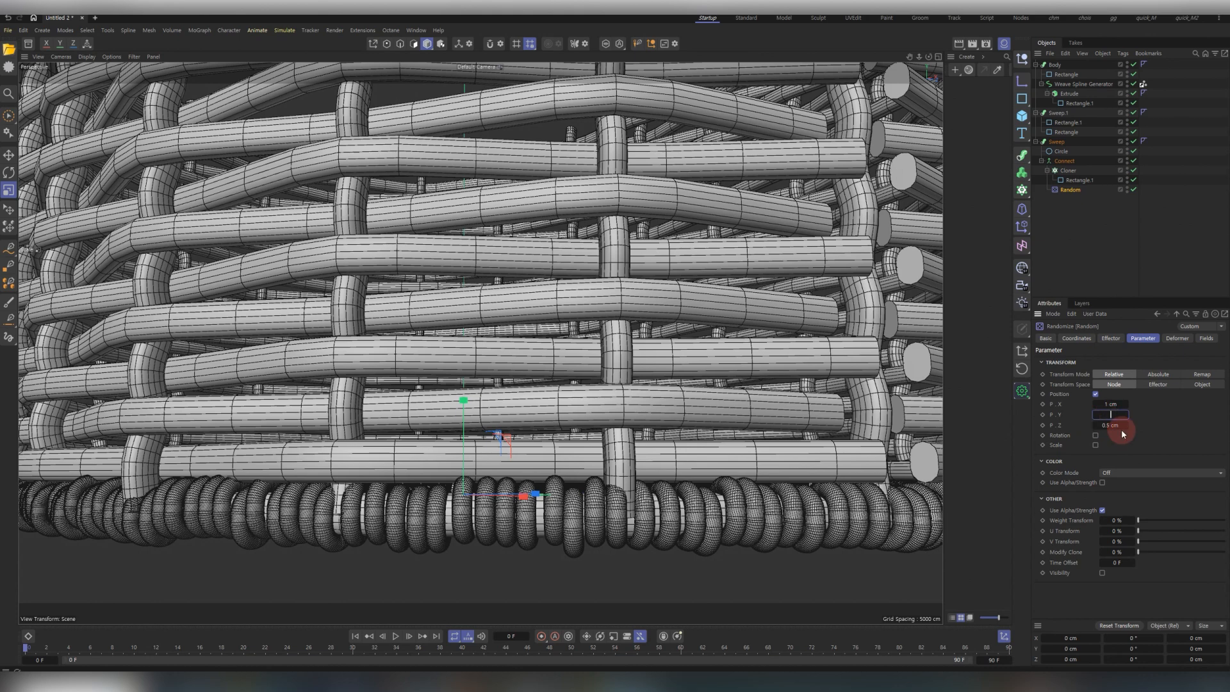
pyautogui.write('0.2')
pyautogui.press('Return')
pyautogui.moveTo(1111, 404); pyautogui.dragTo(1110, 403)
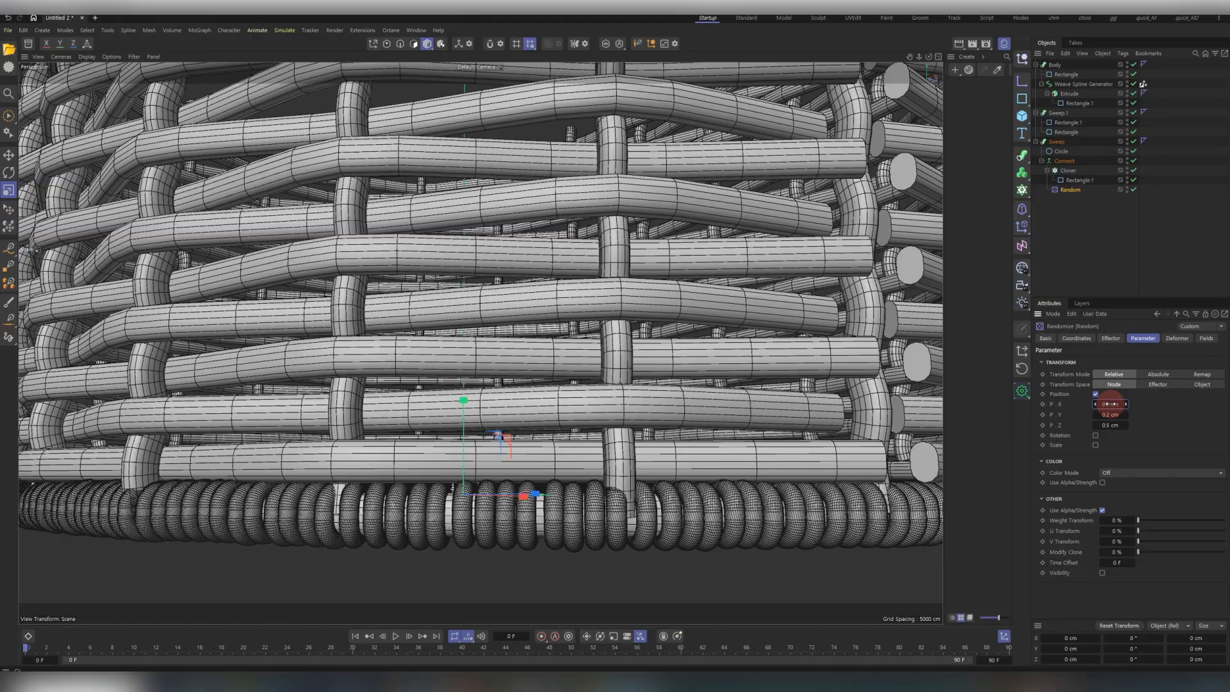
pyautogui.click(681, 560)
# Group the Body's Extrude under a Null inside the Weave Spline Generator.
pyautogui.keyDown('alt'); pyautogui.moveTo(626, 544); pyautogui.dragTo(637, 545); pyautogui.keyUp('alt')
pyautogui.keyDown('alt'); pyautogui.moveTo(636, 545); pyautogui.dragTo(525, 527, button='right'); pyautogui.keyUp('alt')
pyautogui.keyDown('alt'); pyautogui.moveTo(525, 527); pyautogui.dragTo(638, 475); pyautogui.keyUp('alt')
pyautogui.scroll(-7, 708, 350)
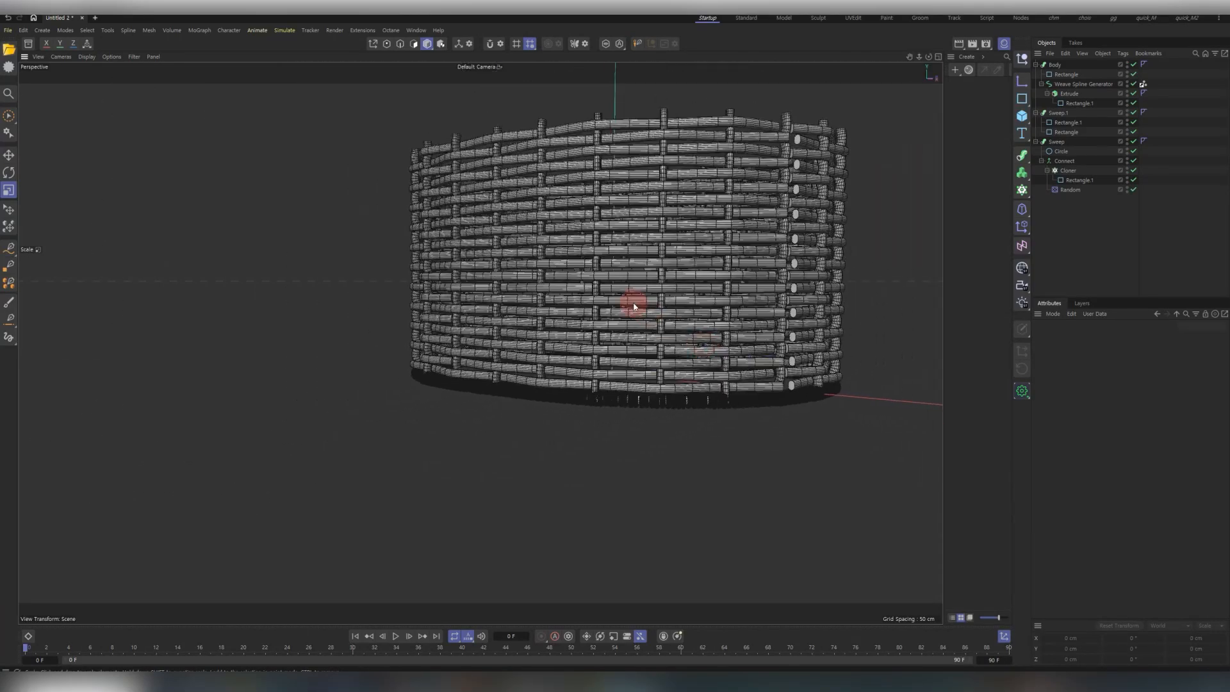
pyautogui.keyDown('alt'); pyautogui.moveTo(634, 305); pyautogui.dragTo(616, 360); pyautogui.keyUp('alt')
pyautogui.click(617, 360)
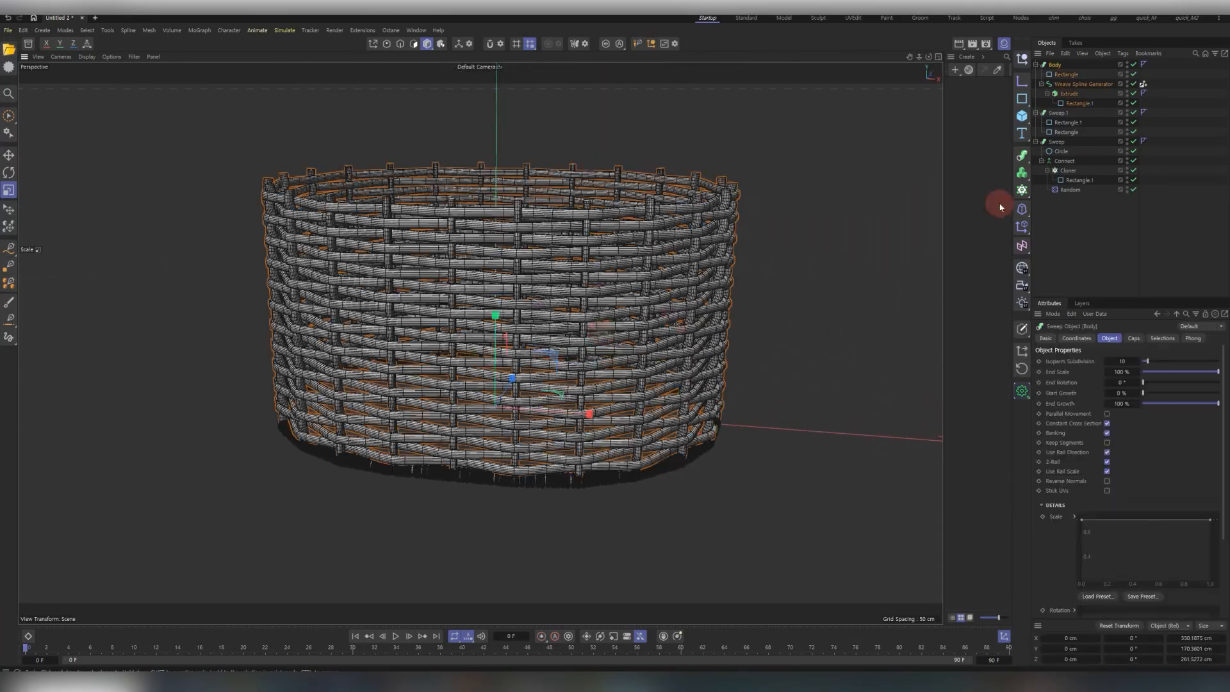
pyautogui.click(1047, 93)
pyautogui.click(1068, 93)
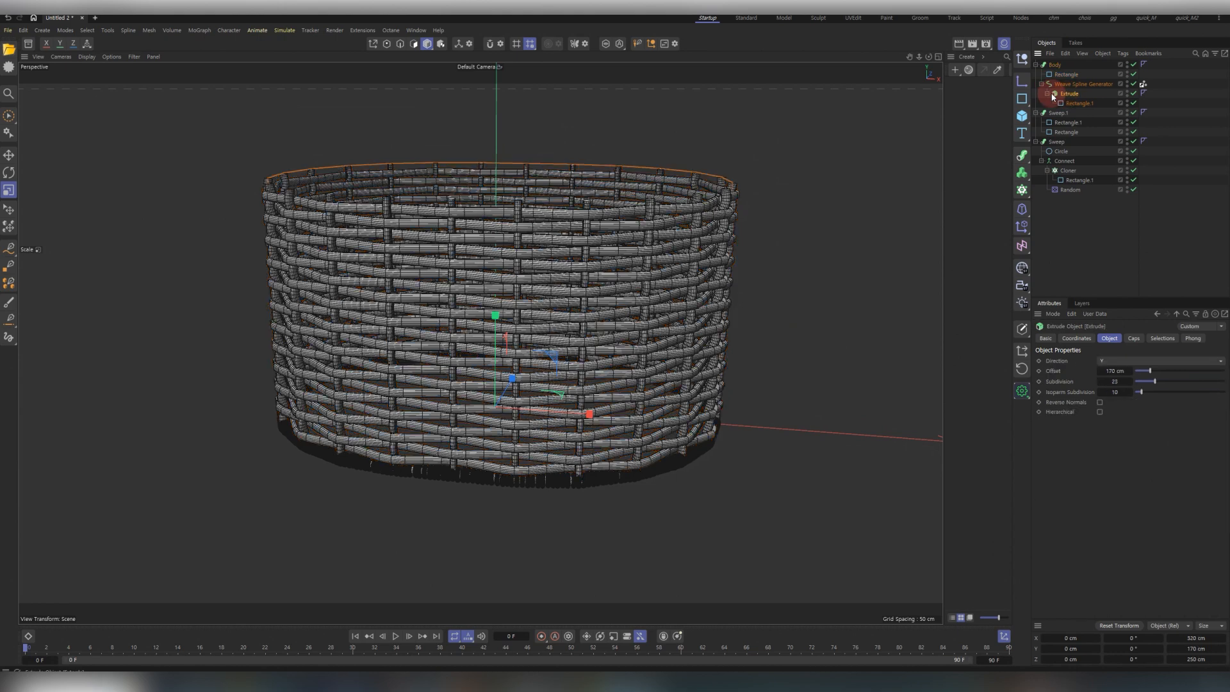
pyautogui.hotkey('alt', 'g')
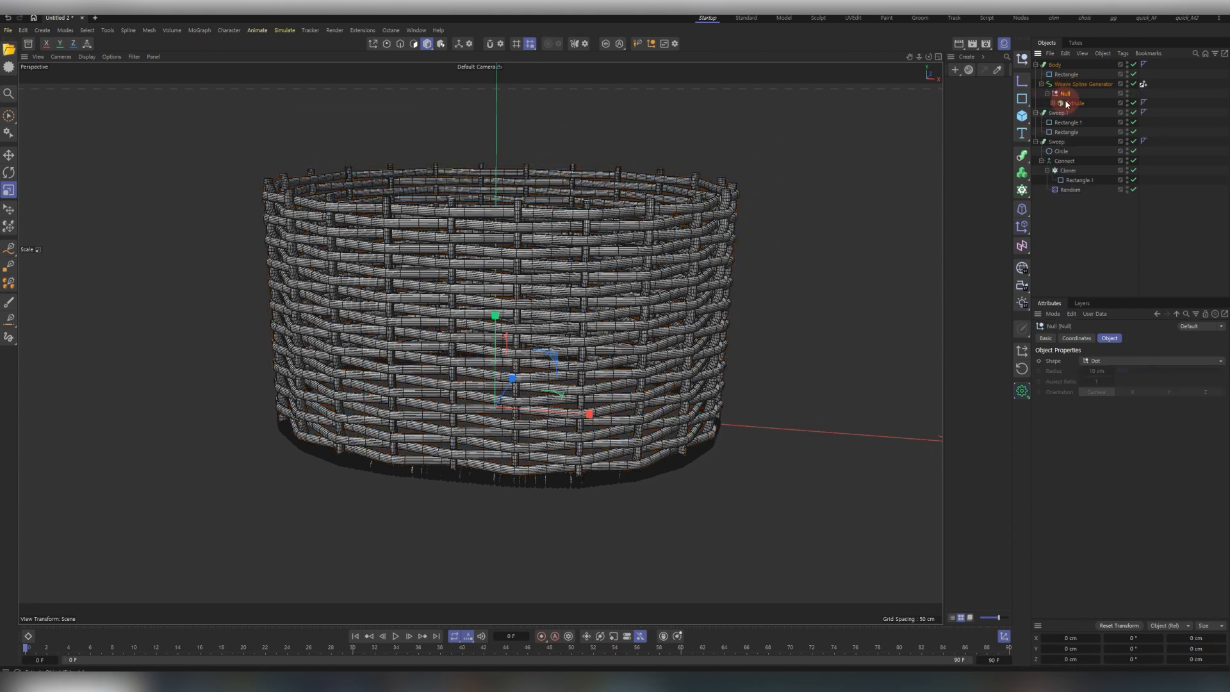
# Add a Bulge deformer fitted to the Extrude and place it above the Extrude within the Null.
pyautogui.click(1068, 103)
pyautogui.click(1022, 209)
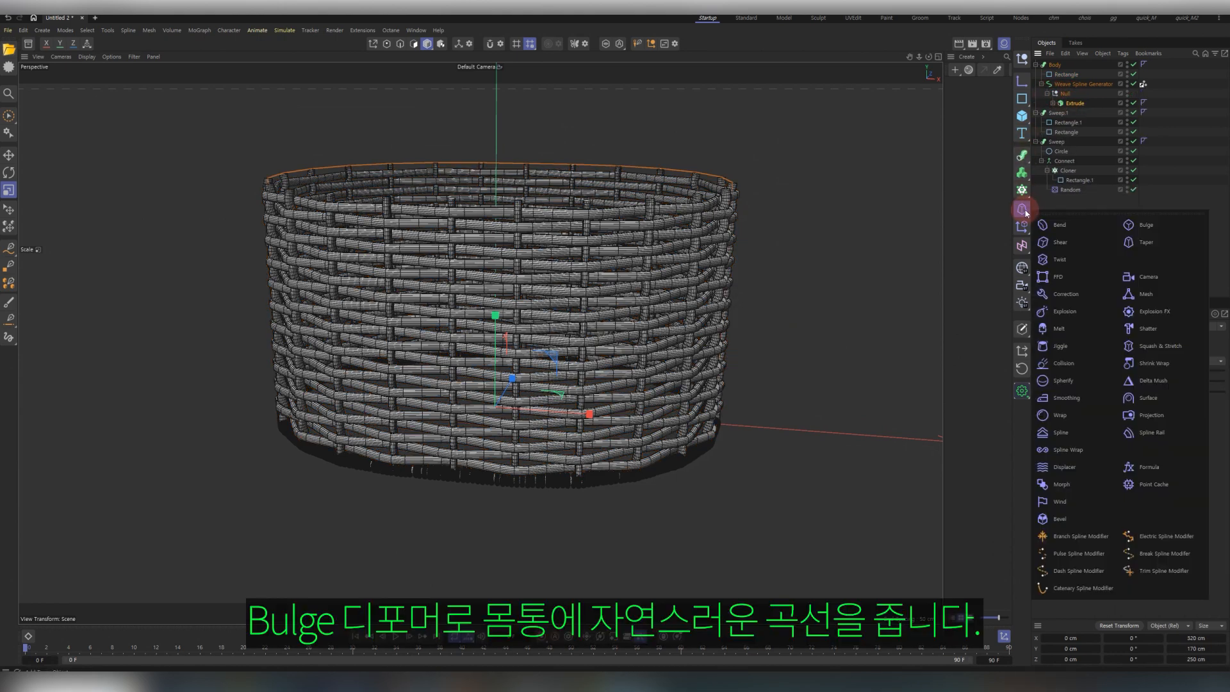
pyautogui.click(1129, 226)
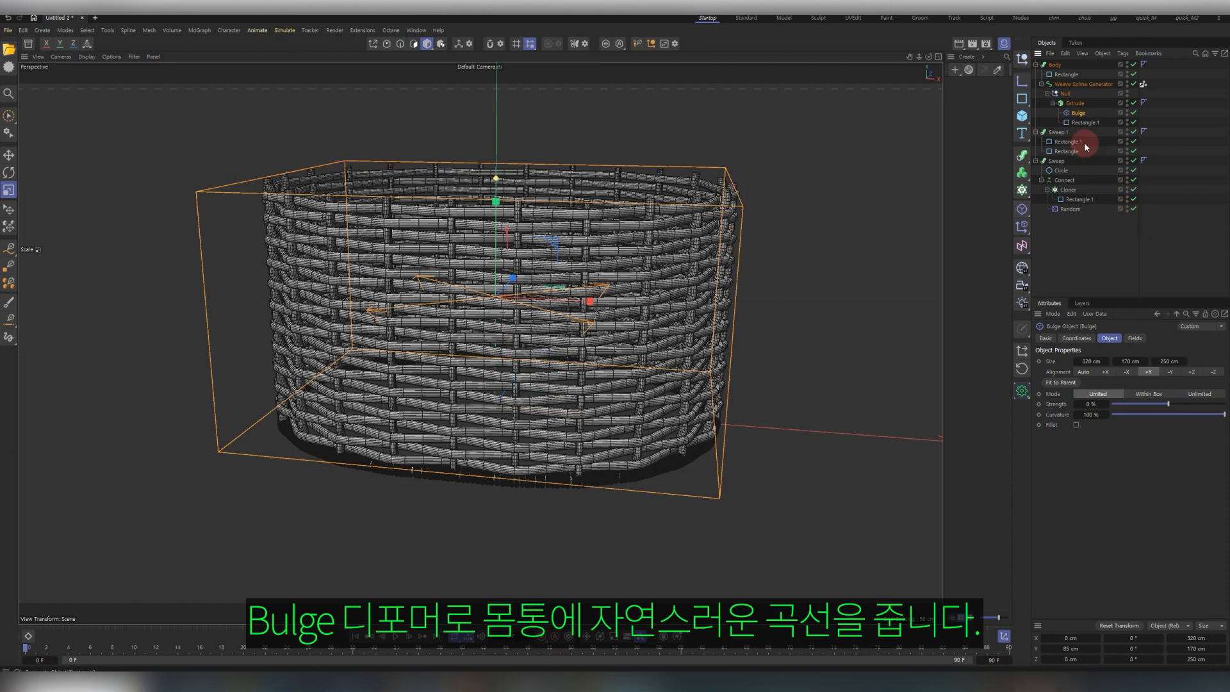
pyautogui.click(1075, 114)
pyautogui.moveTo(1068, 107); pyautogui.dragTo(1069, 104)
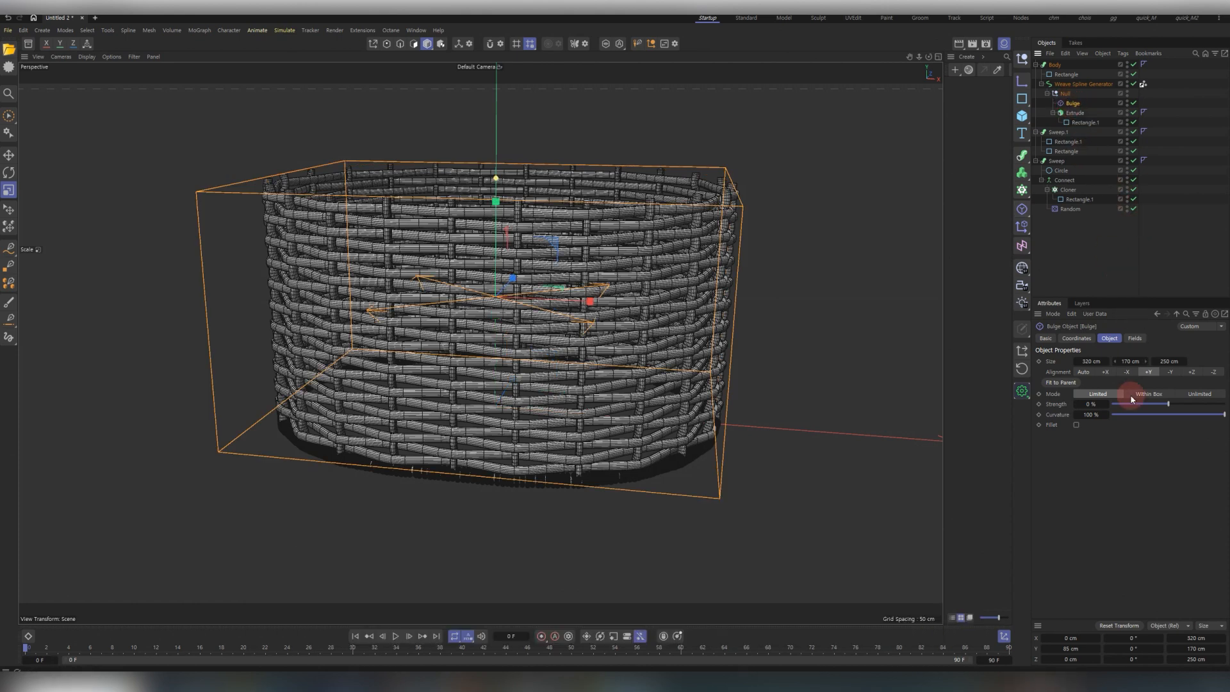
# Set the Bulge deformer's Strength to 15% to round the basket body outward.
pyautogui.moveTo(1168, 404); pyautogui.dragTo(1180, 405)
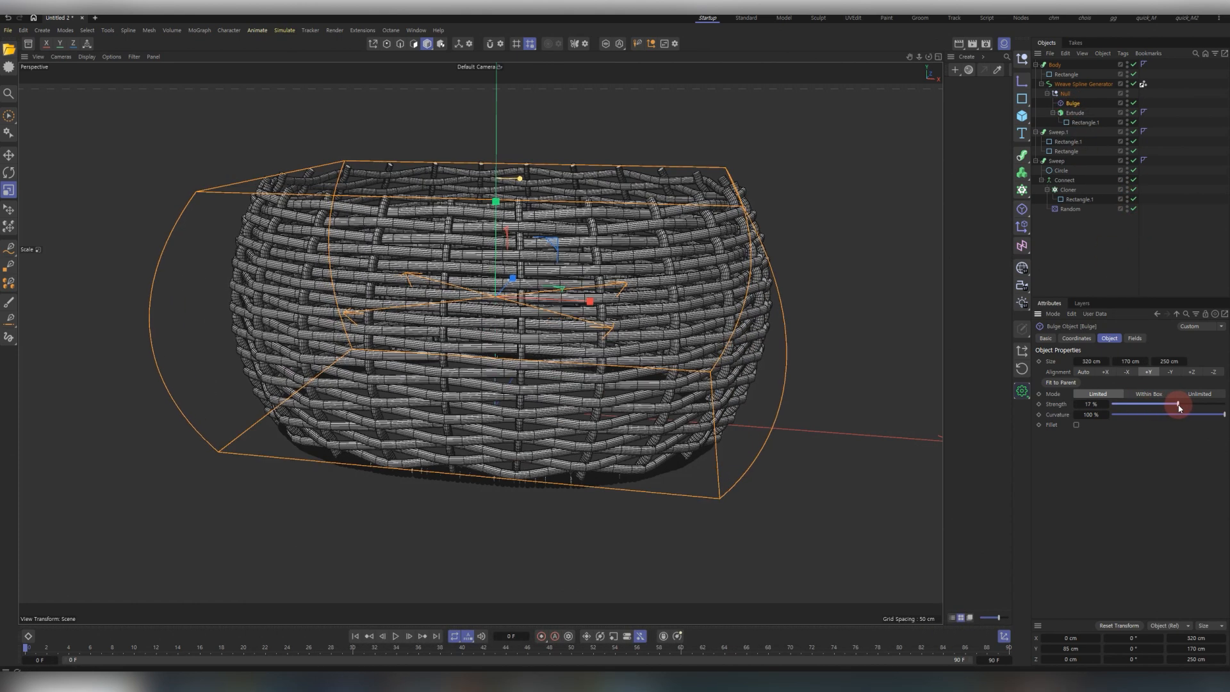
pyautogui.click(867, 351)
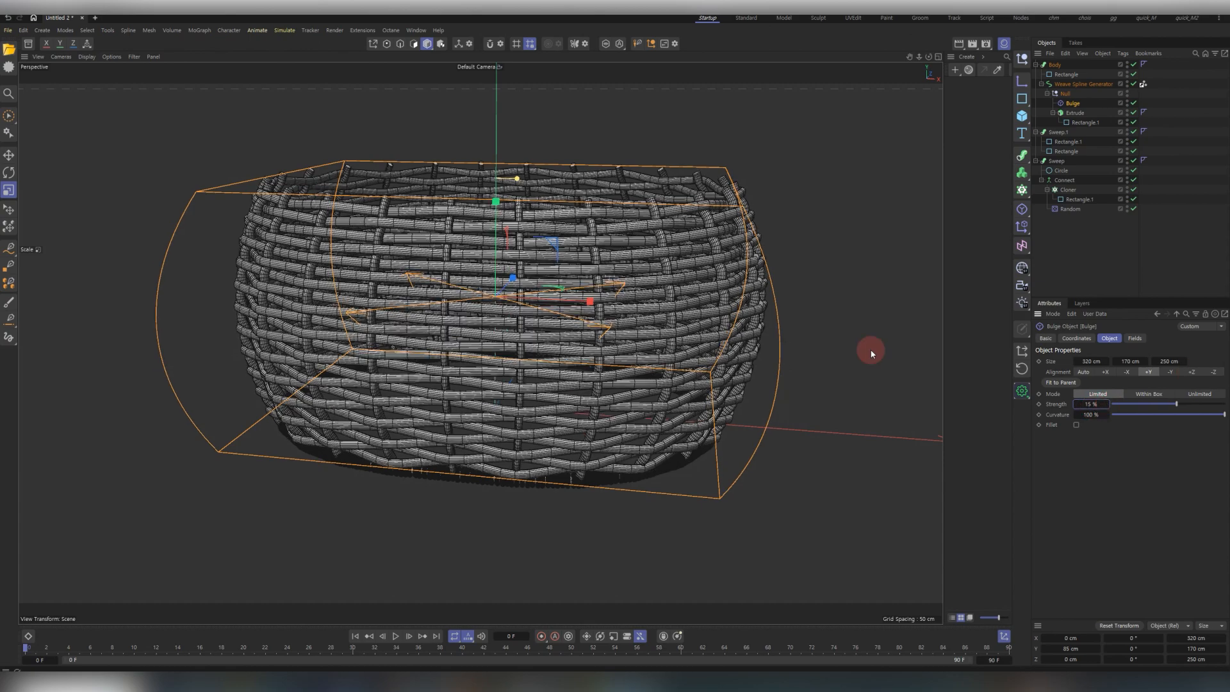
pyautogui.keyDown('alt'); pyautogui.moveTo(679, 275); pyautogui.dragTo(647, 280); pyautogui.keyUp('alt')
pyautogui.click(536, 453)
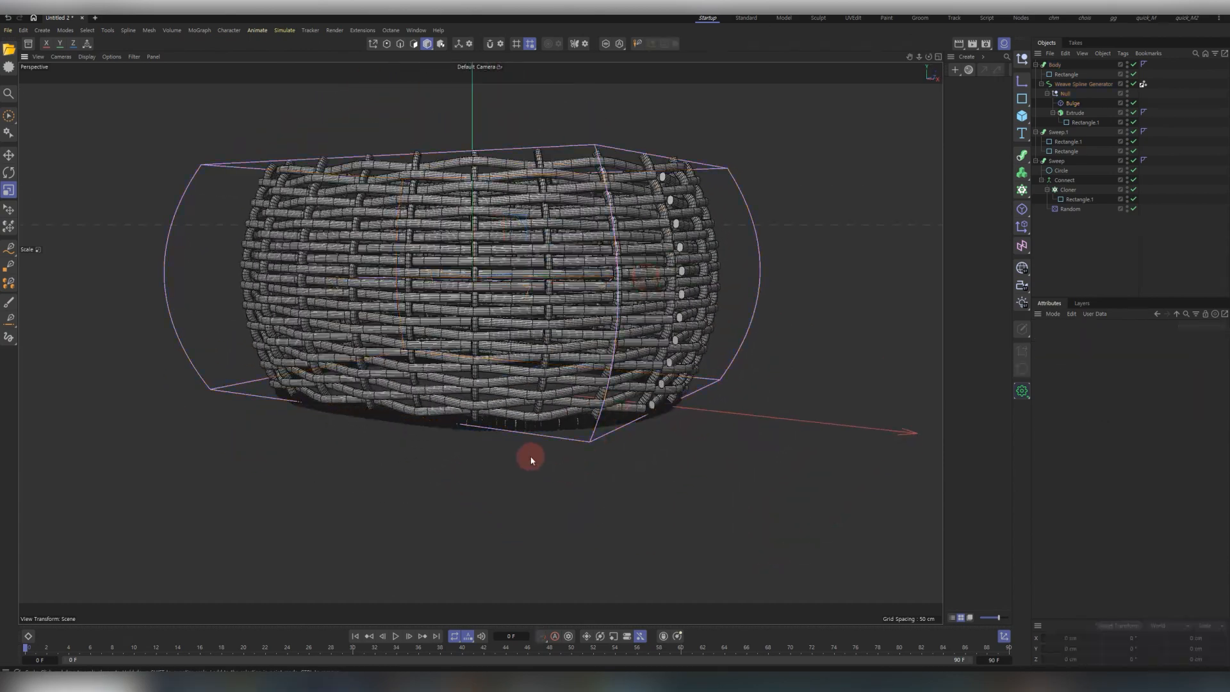
# Scale up the base path Rectangle and the Cloner's Rectangle together to enlarge the bottom rim slightly.
pyautogui.scroll(10, 563, 425)
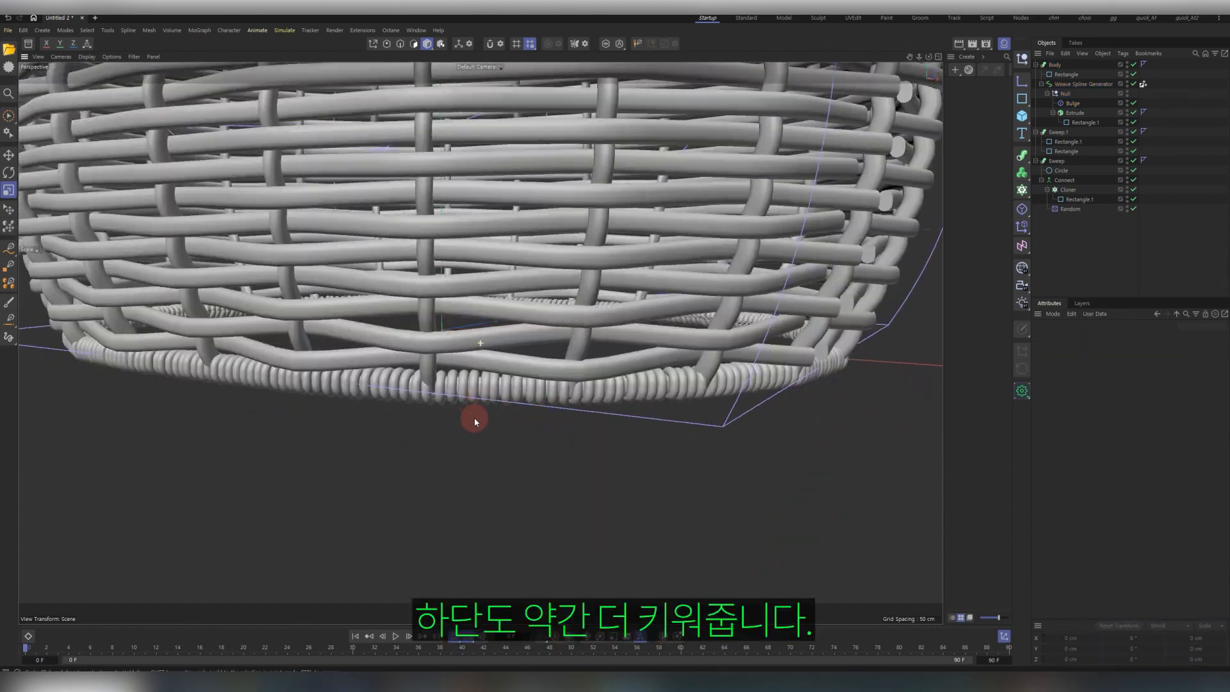
pyautogui.keyDown('alt'); pyautogui.moveTo(474, 420); pyautogui.dragTo(481, 343, button='middle'); pyautogui.keyUp('alt')
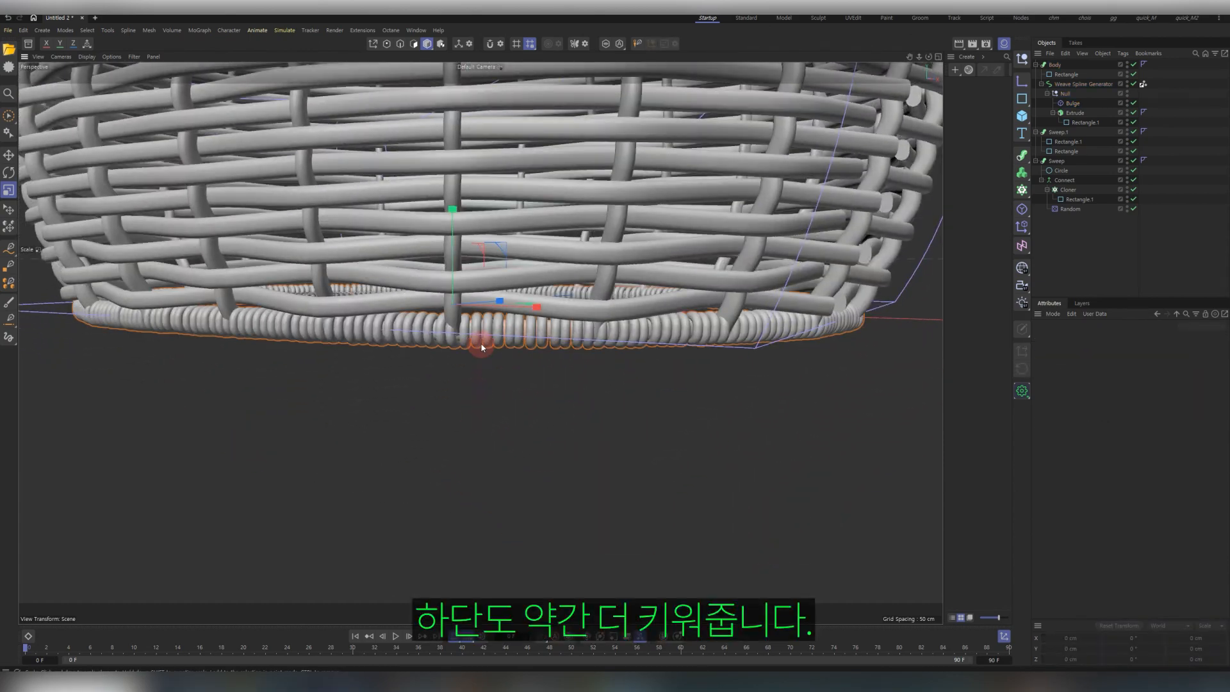
pyautogui.click(1068, 199)
pyautogui.keyDown('ctrl'); pyautogui.click(1067, 151); pyautogui.keyUp('ctrl')
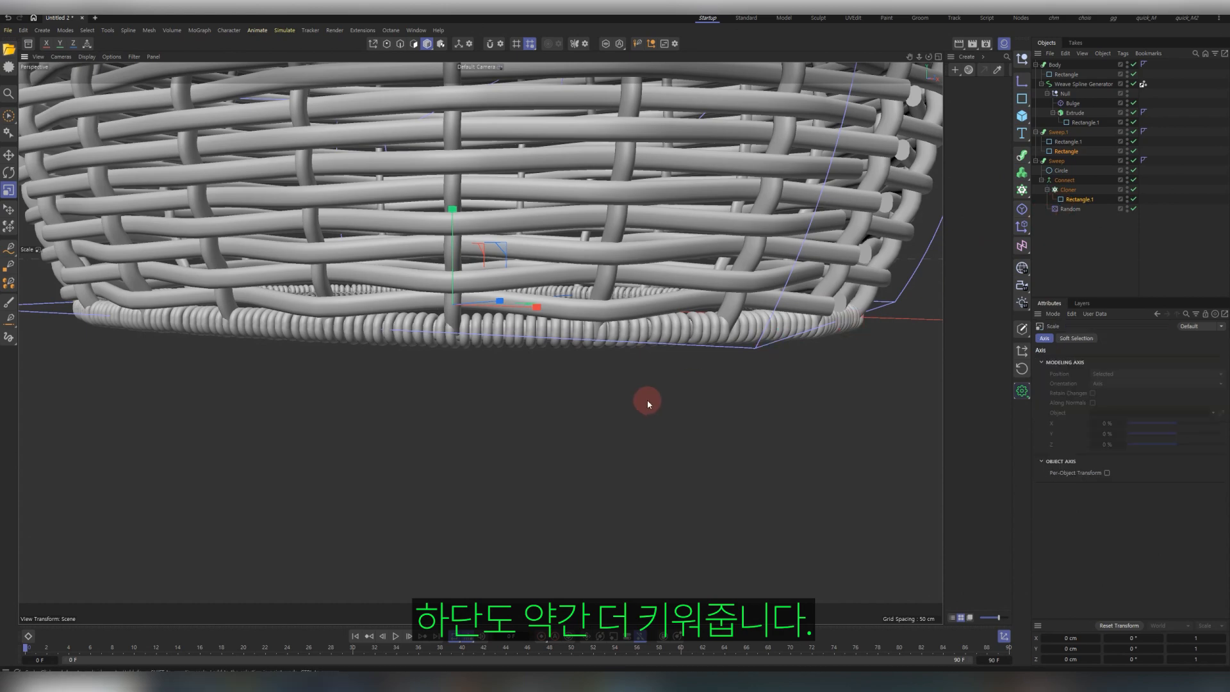
pyautogui.moveTo(645, 400); pyautogui.dragTo(659, 336)
# Duplicate the Body sweep and rename the two copies Body_H and Body_V.
pyautogui.scroll(-3, 640, 376)
pyautogui.click(1054, 65)
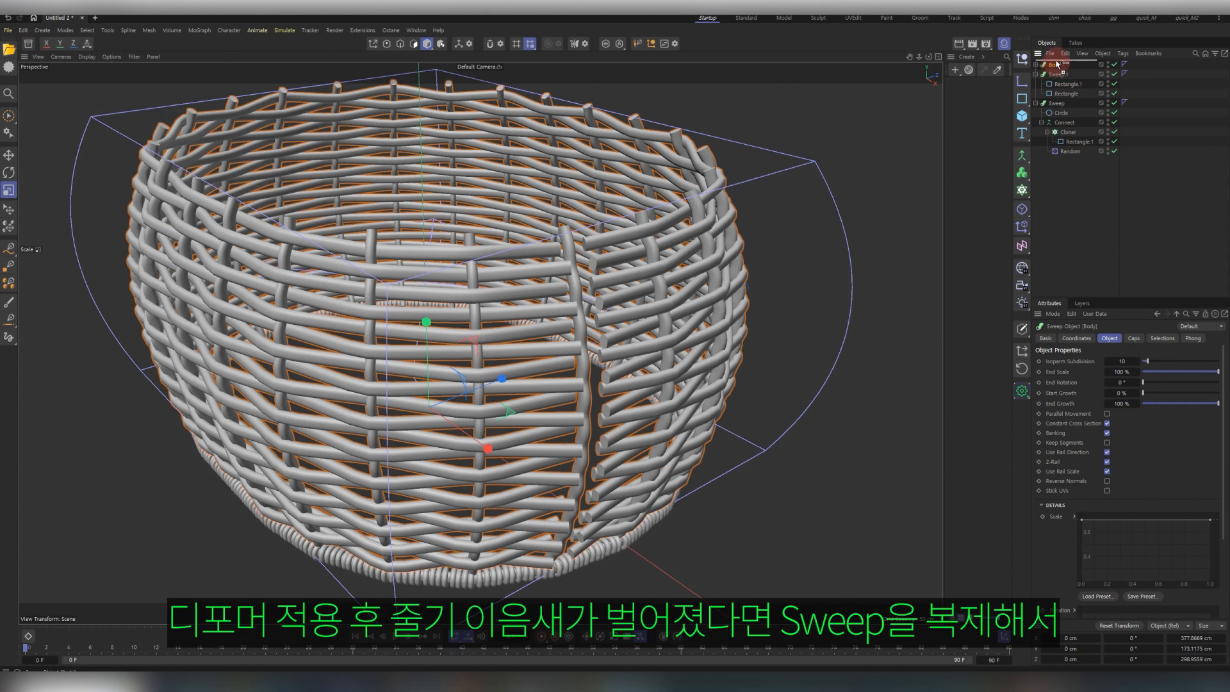
pyautogui.keyDown('ctrl'); pyautogui.moveTo(1057, 65); pyautogui.dragTo(1057, 69); pyautogui.keyUp('ctrl')
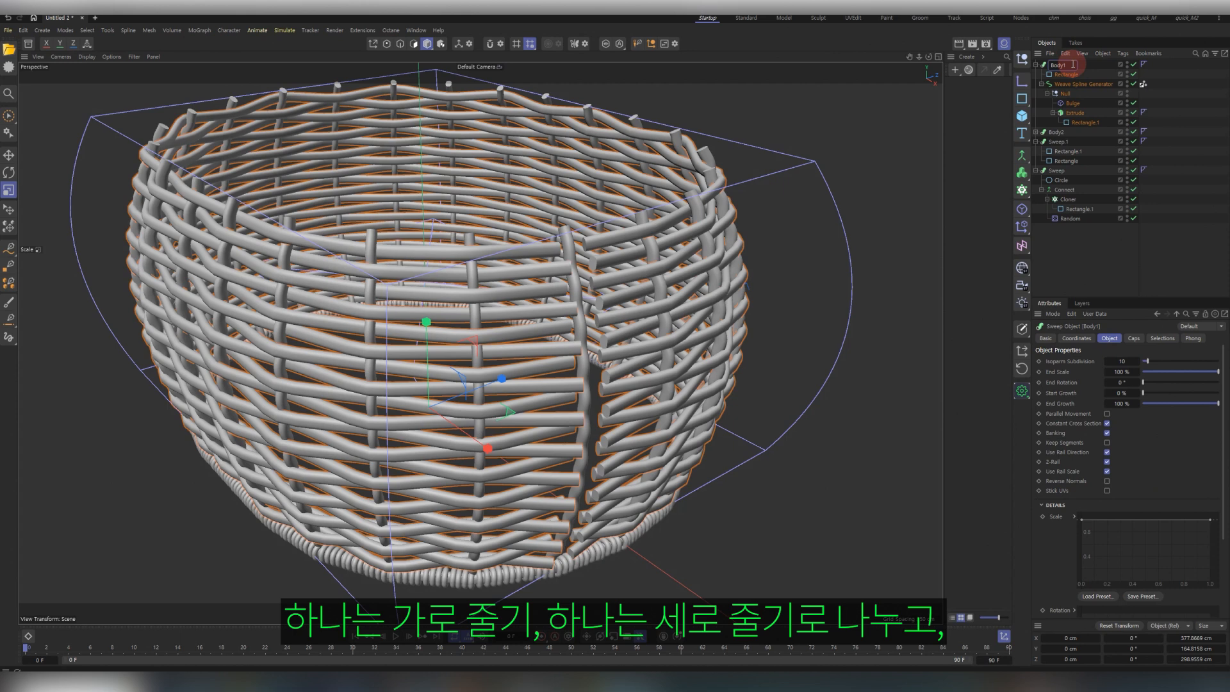
pyautogui.press('BackSpace')
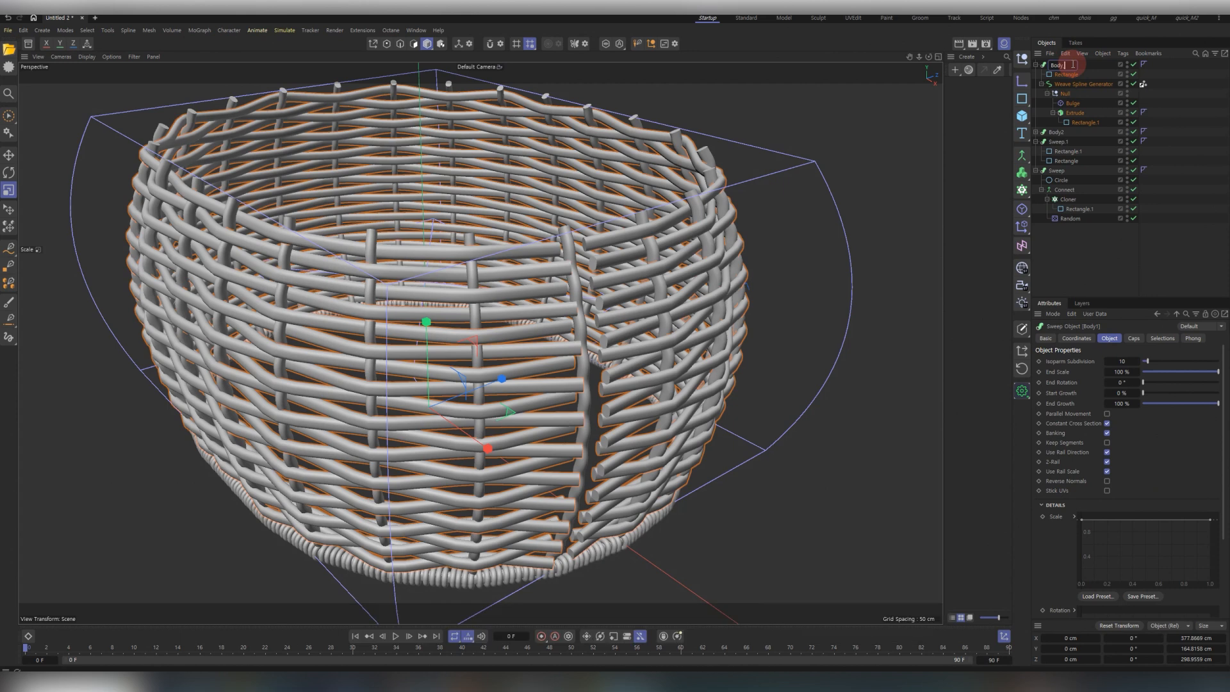
pyautogui.click(1056, 133)
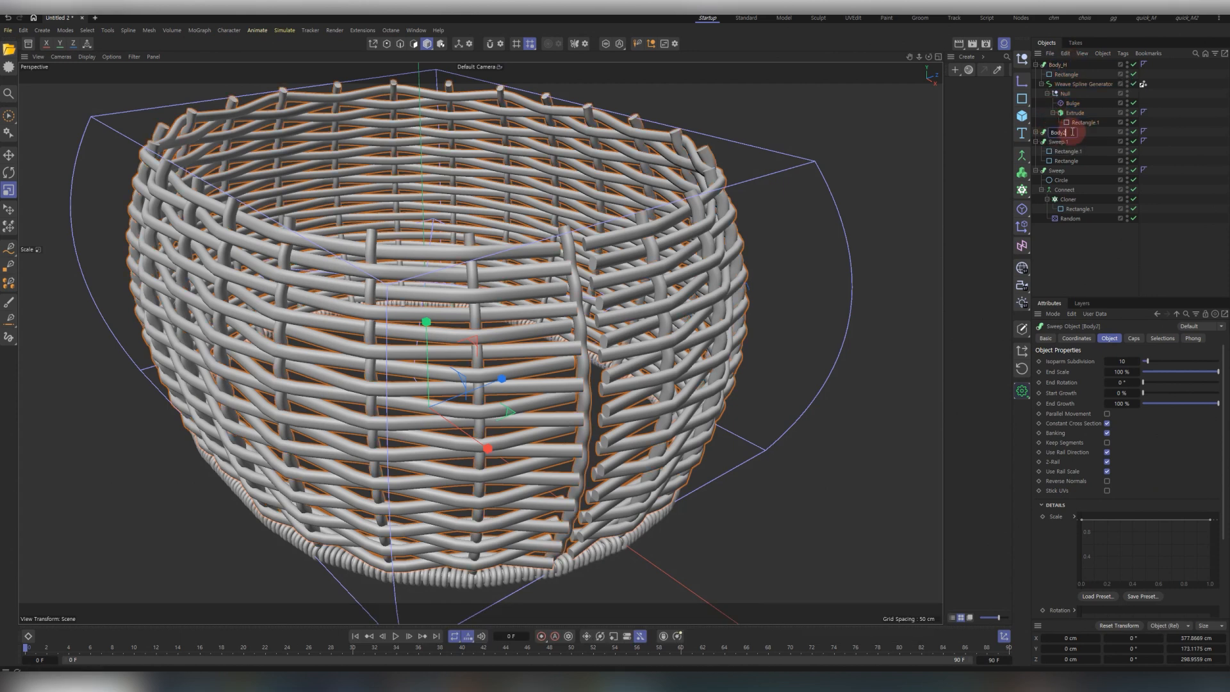
# Isolate the whole Body_V hierarchy in the viewport with Solo mode.
pyautogui.click(1036, 65)
pyautogui.middleClick(1059, 73)
pyautogui.click(605, 44)
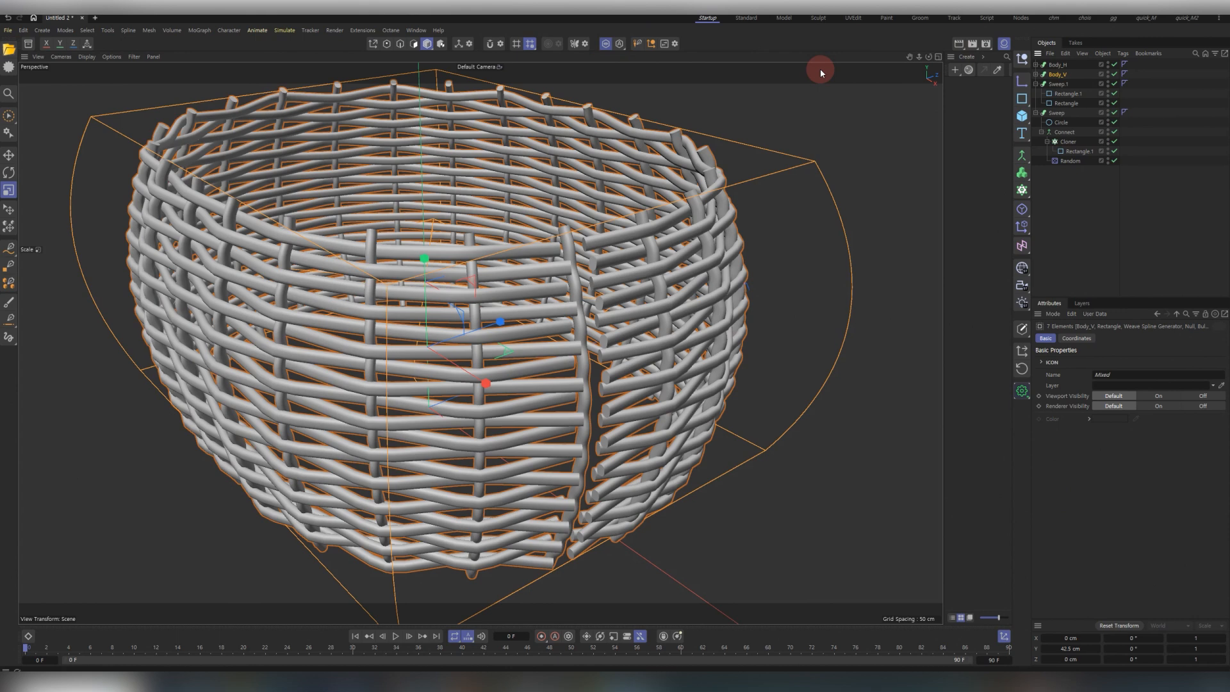
# Set the Return Direction of Body_V's Weave Spline Generator to Vertical.
pyautogui.click(1040, 75)
pyautogui.click(1081, 94)
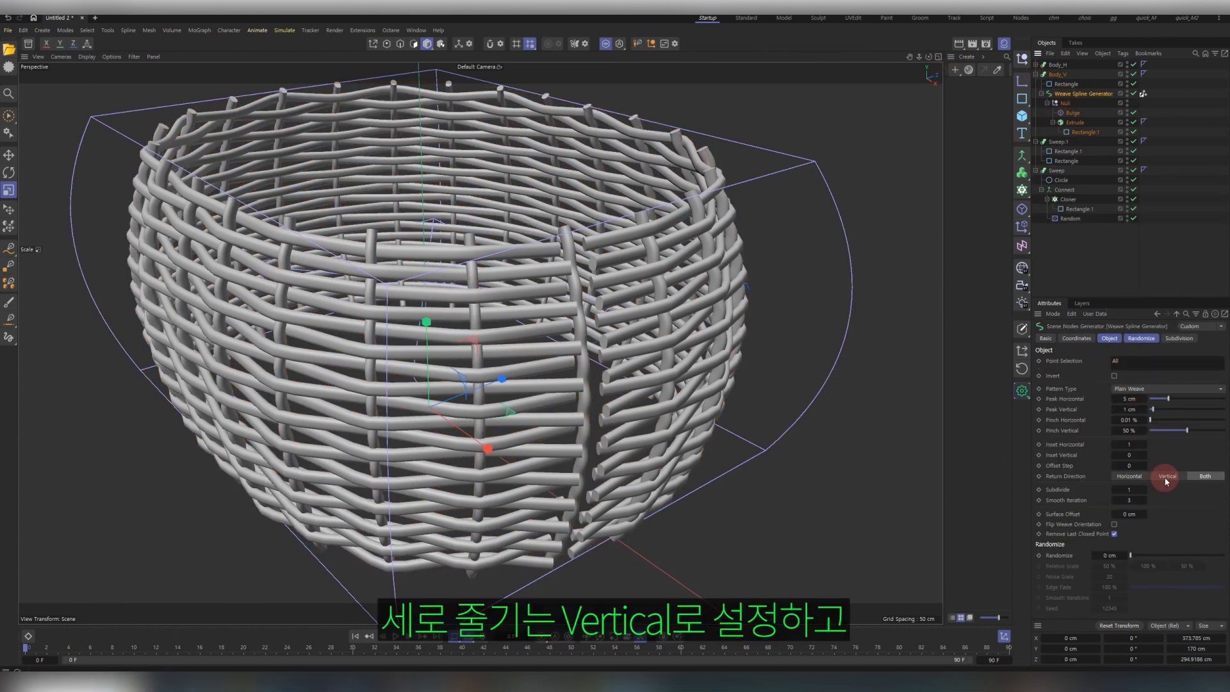
pyautogui.click(1166, 477)
# Collapse the Body_V hierarchy and turn off Solo mode to show the whole basket again.
pyautogui.click(1077, 87)
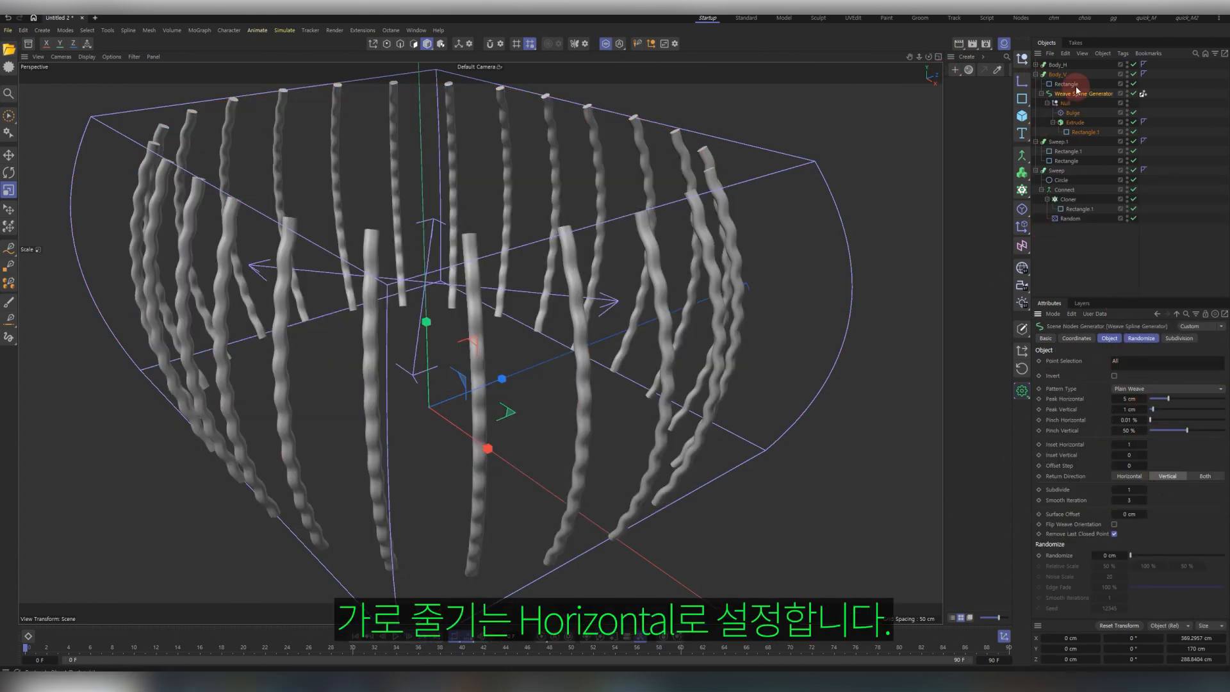
pyautogui.click(1035, 75)
pyautogui.click(619, 42)
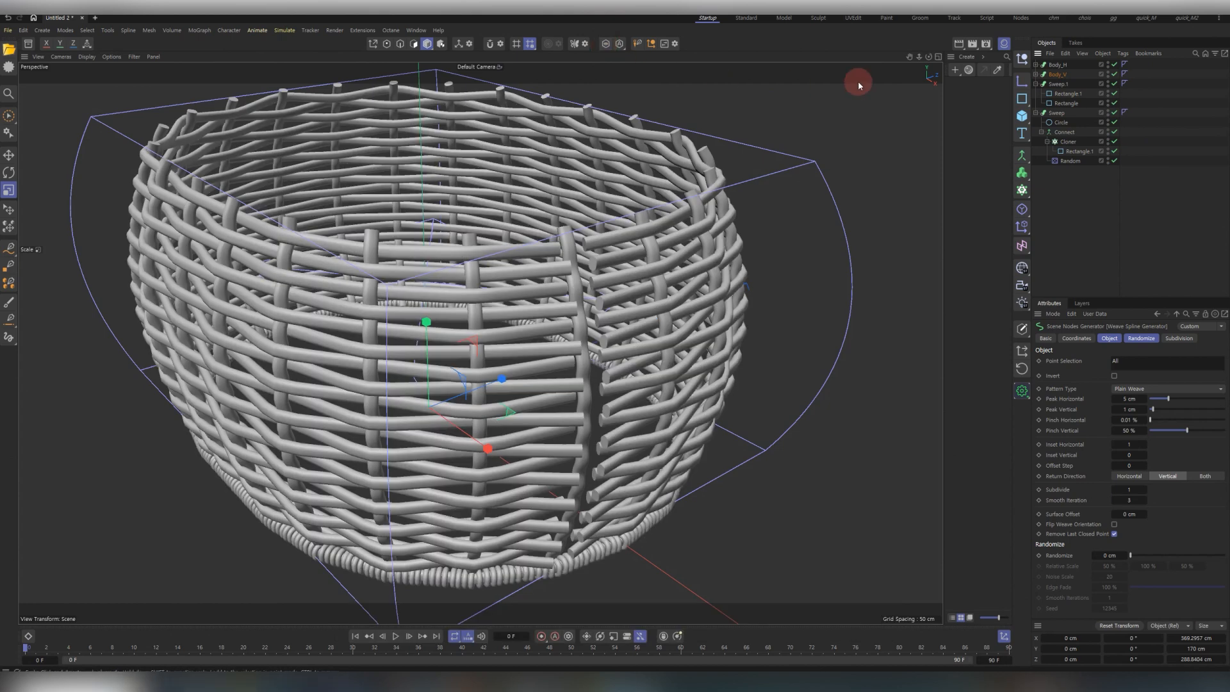
# Set the Return Direction of Body_H's Weave Spline Generator to Horizontal and enable Close Spline in its Subdivision options.
pyautogui.click(1055, 66)
pyautogui.click(1035, 65)
pyautogui.click(1083, 84)
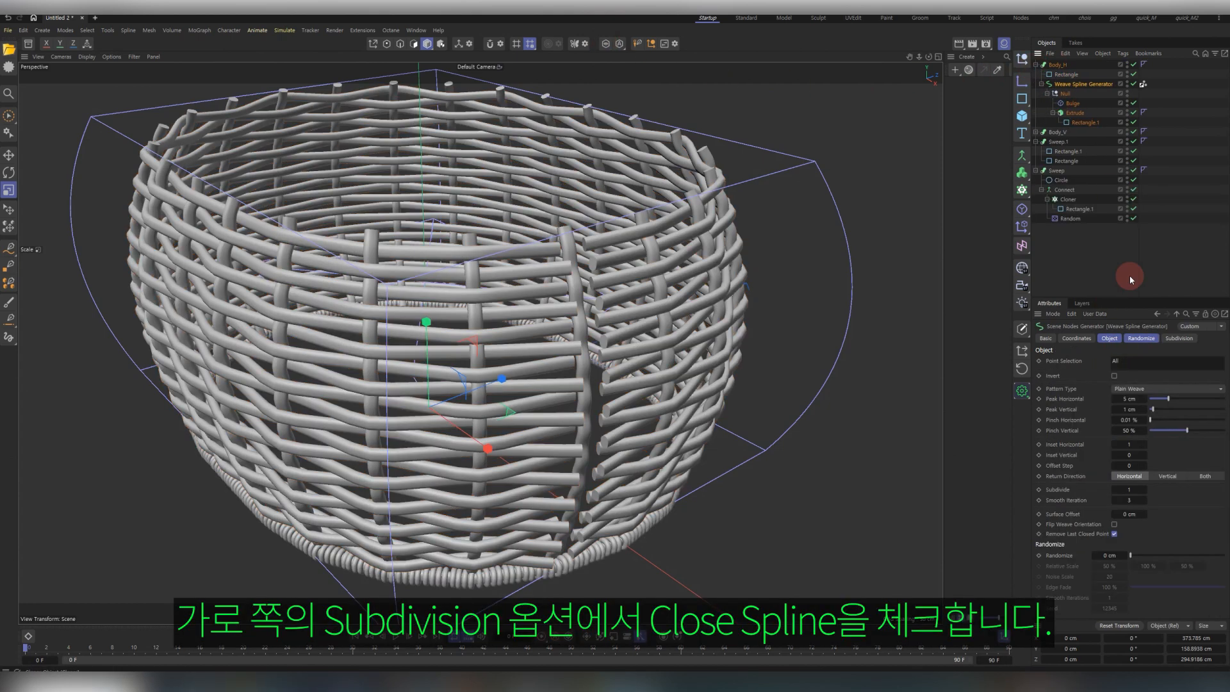
pyautogui.click(1178, 338)
pyautogui.click(1099, 393)
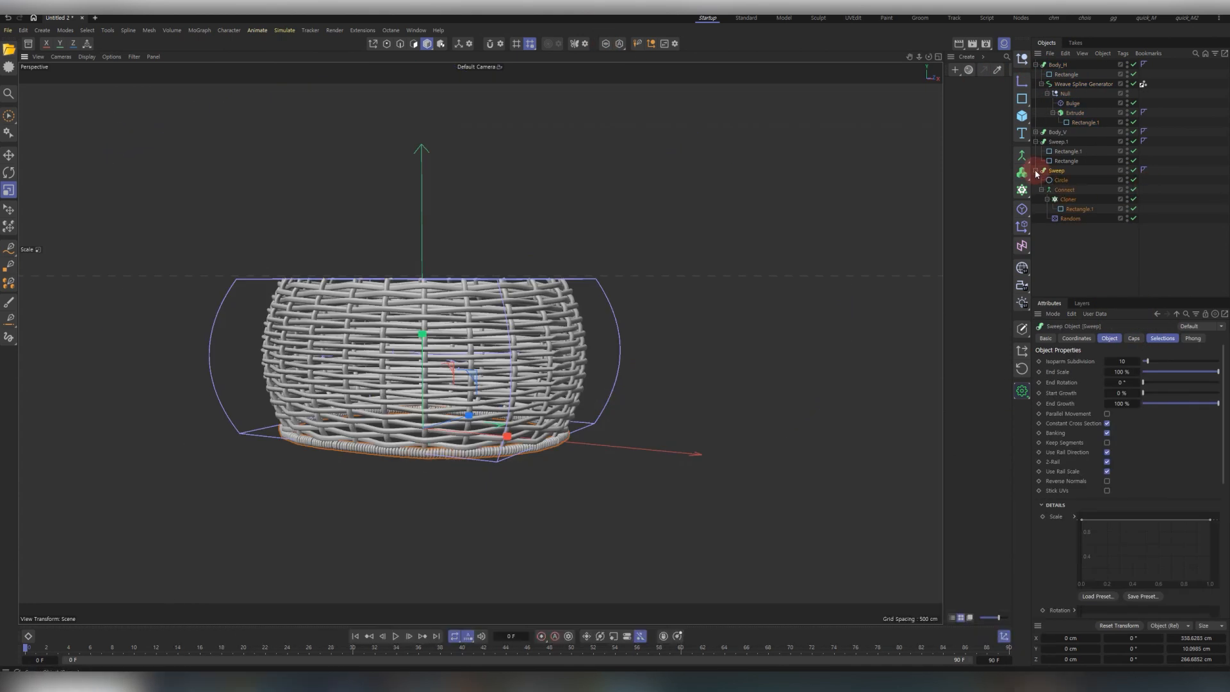
# Duplicate both base rim sweeps and group the two originals in a null named Under.
pyautogui.click(1037, 137)
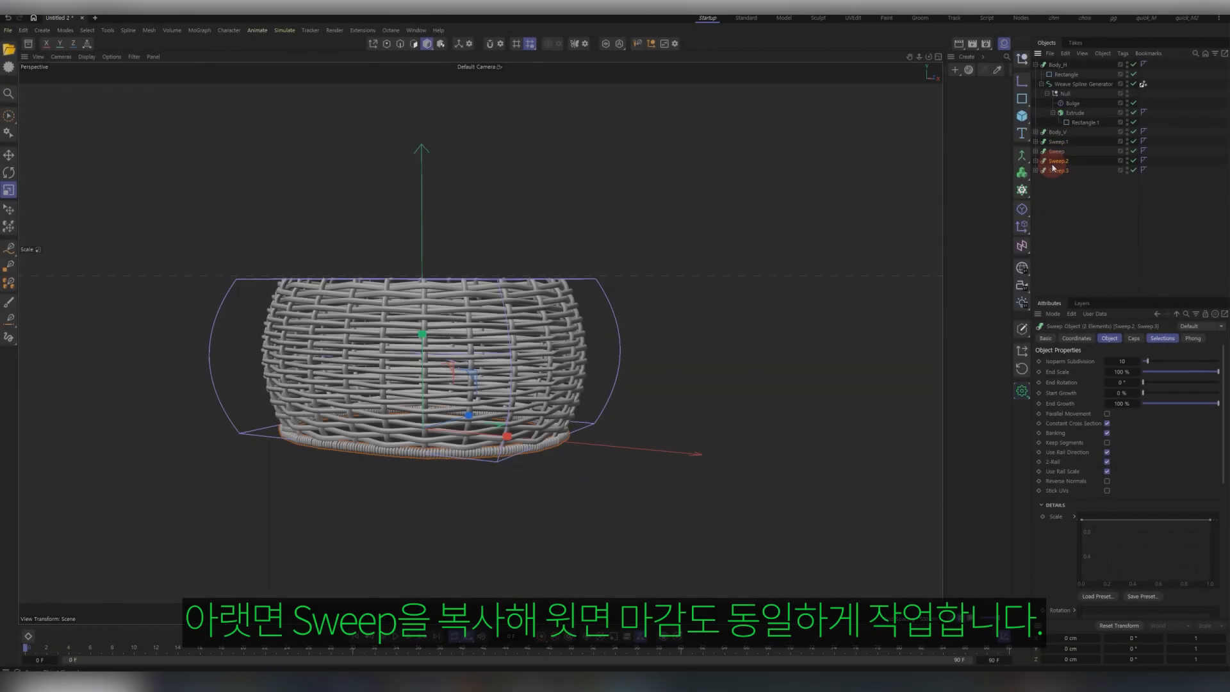
pyautogui.keyDown('ctrl'); pyautogui.click(1057, 149); pyautogui.keyUp('ctrl')
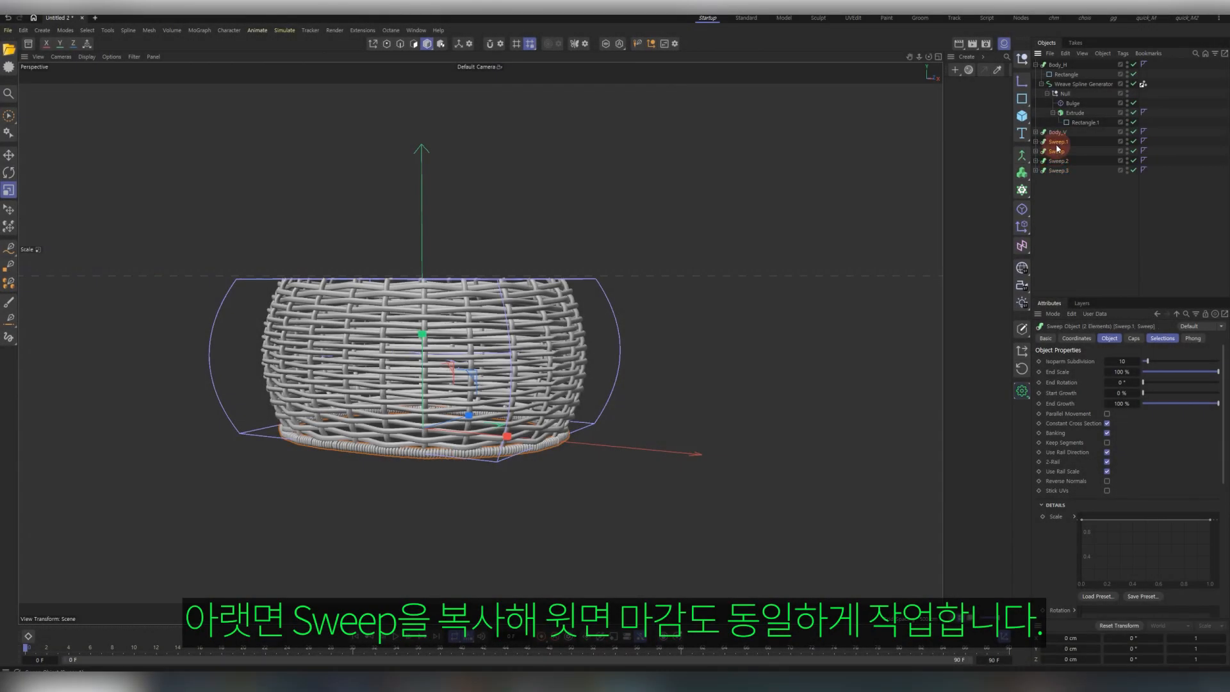
pyautogui.hotkey('alt', 'g')
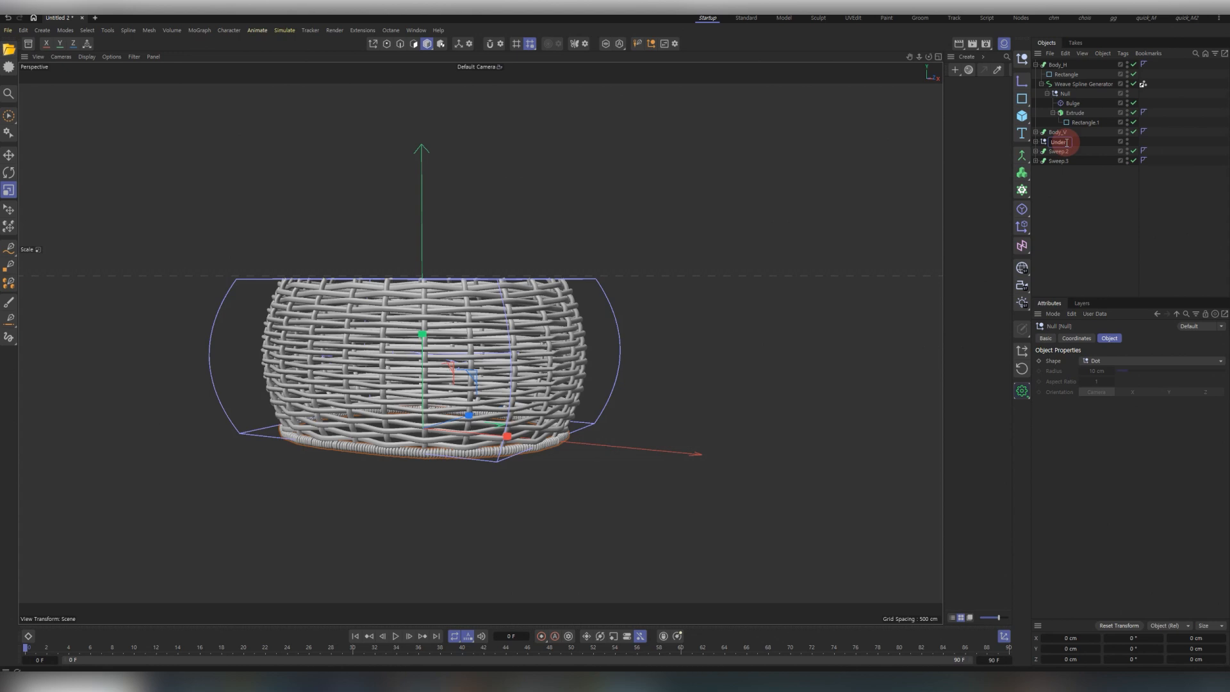
# Group the copied sweeps Sweep.2 and Sweep.3 in a null named Top.
pyautogui.click(1058, 151)
pyautogui.keyDown('ctrl'); pyautogui.click(1058, 161); pyautogui.keyUp('ctrl')
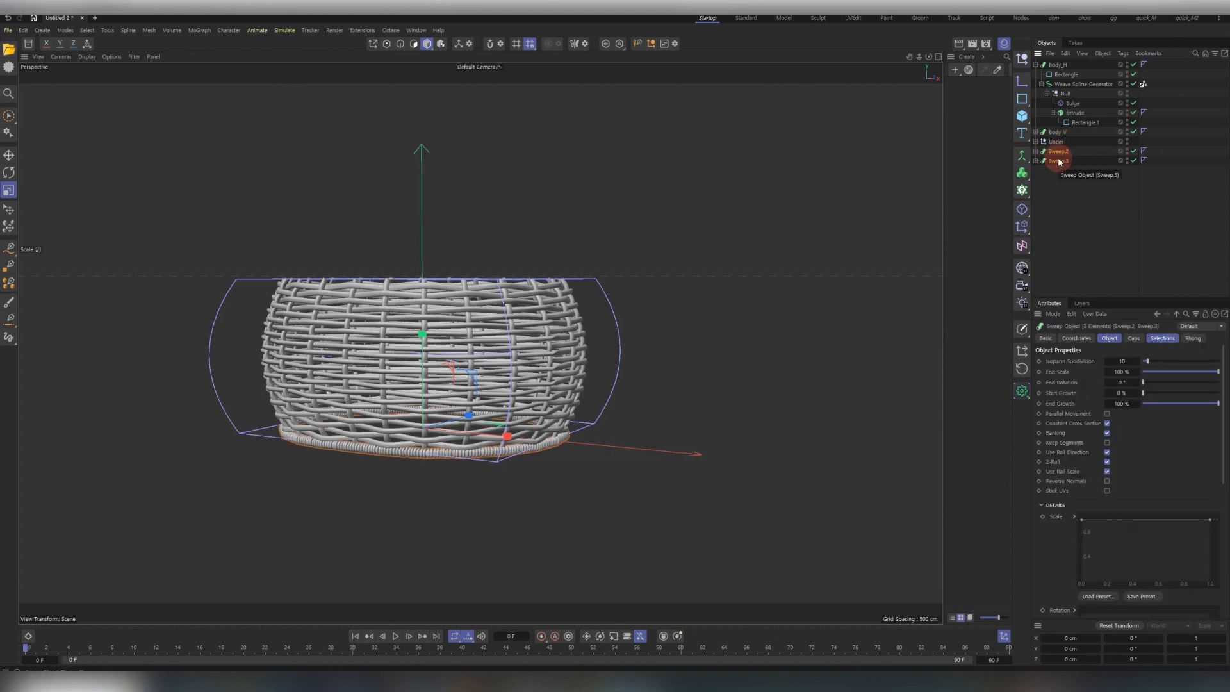
pyautogui.hotkey('alt', 'g')
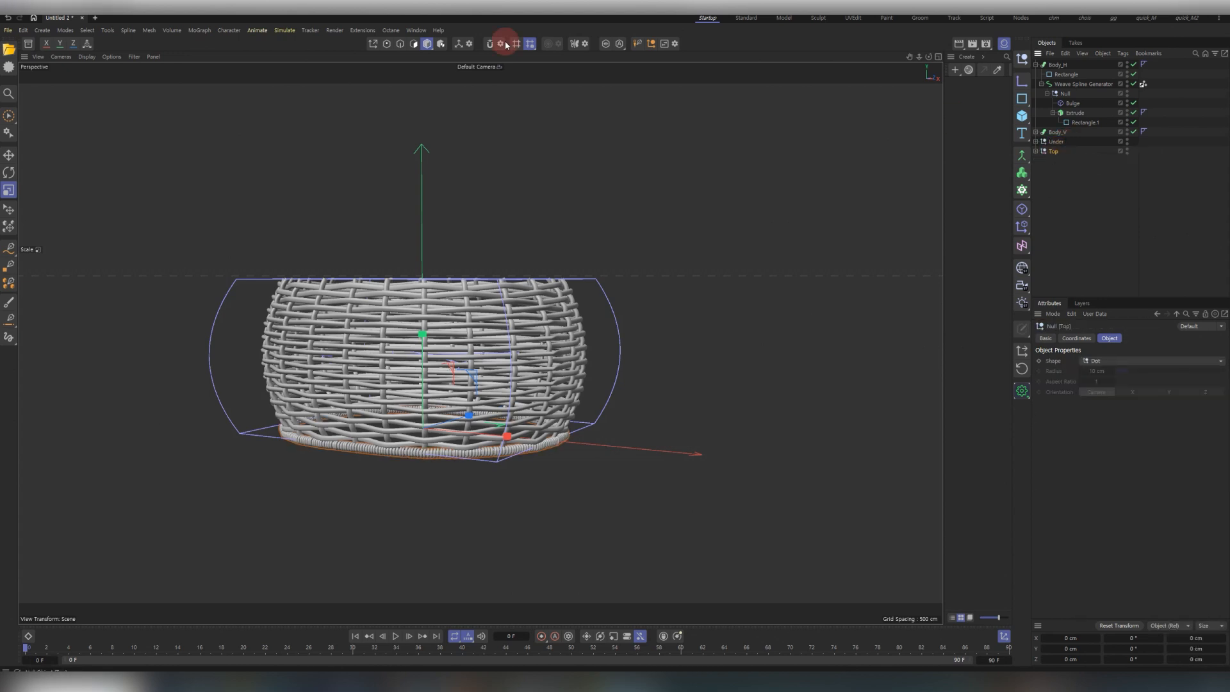
# Move the Top null up about 170 cm so its rim sits on the basket's upper edge.
pyautogui.press('e')
pyautogui.moveTo(417, 354); pyautogui.dragTo(406, 296)
pyautogui.scroll(6, 423, 351)
pyautogui.moveTo(356, 221); pyautogui.dragTo(355, 212)
pyautogui.keyDown('alt'); pyautogui.moveTo(371, 263); pyautogui.dragTo(482, 461); pyautogui.keyUp('alt')
pyautogui.scroll(-6, 417, 346)
pyautogui.scroll(-2, 499, 458)
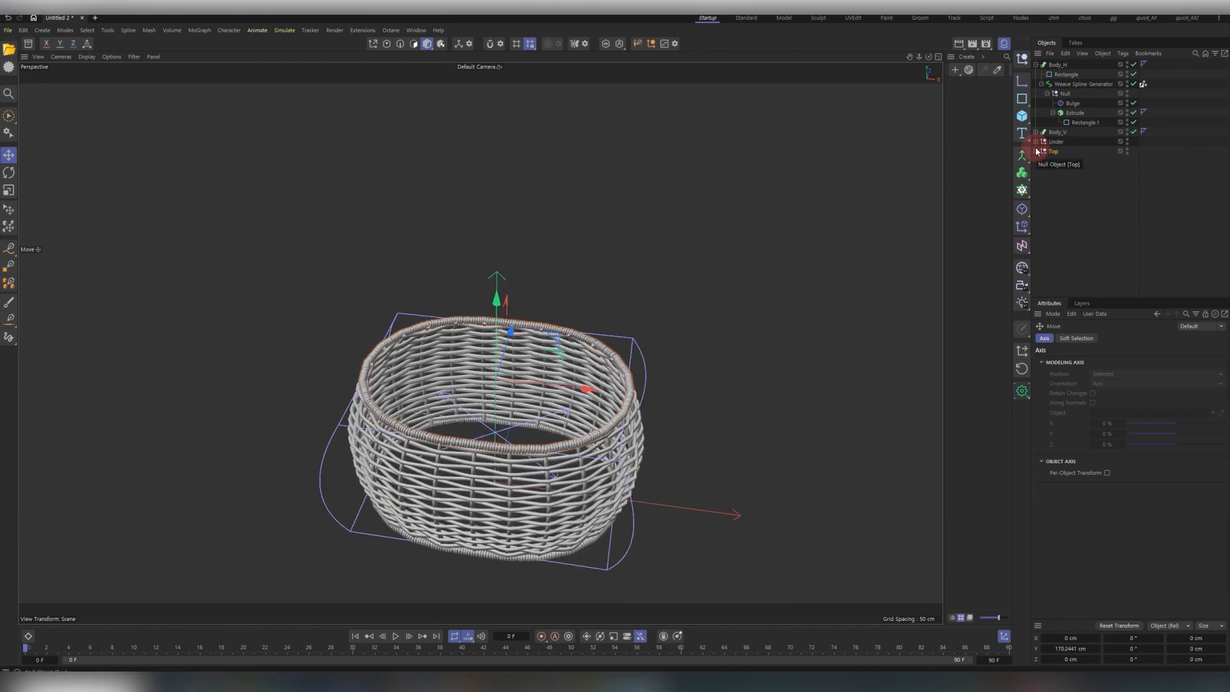
# Add a Plain effector to the Cloner inside the Top group's Sweep.3.
pyautogui.click(1036, 151)
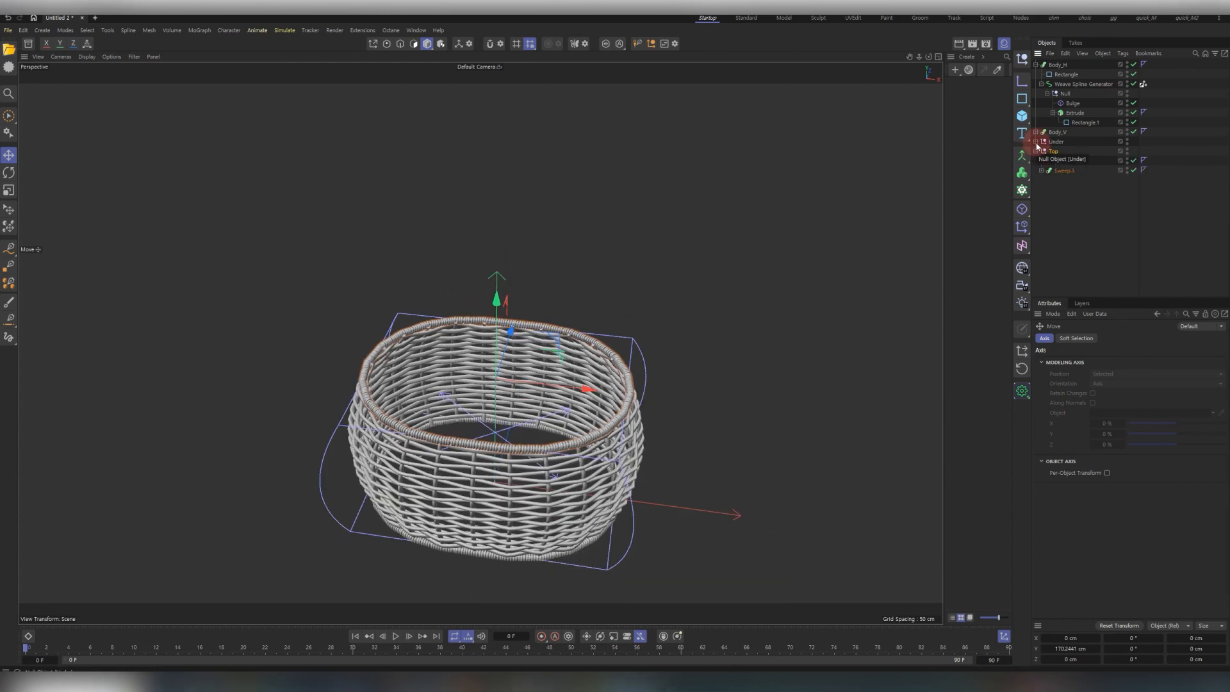
pyautogui.click(1040, 171)
pyautogui.click(1046, 190)
pyautogui.click(1053, 200)
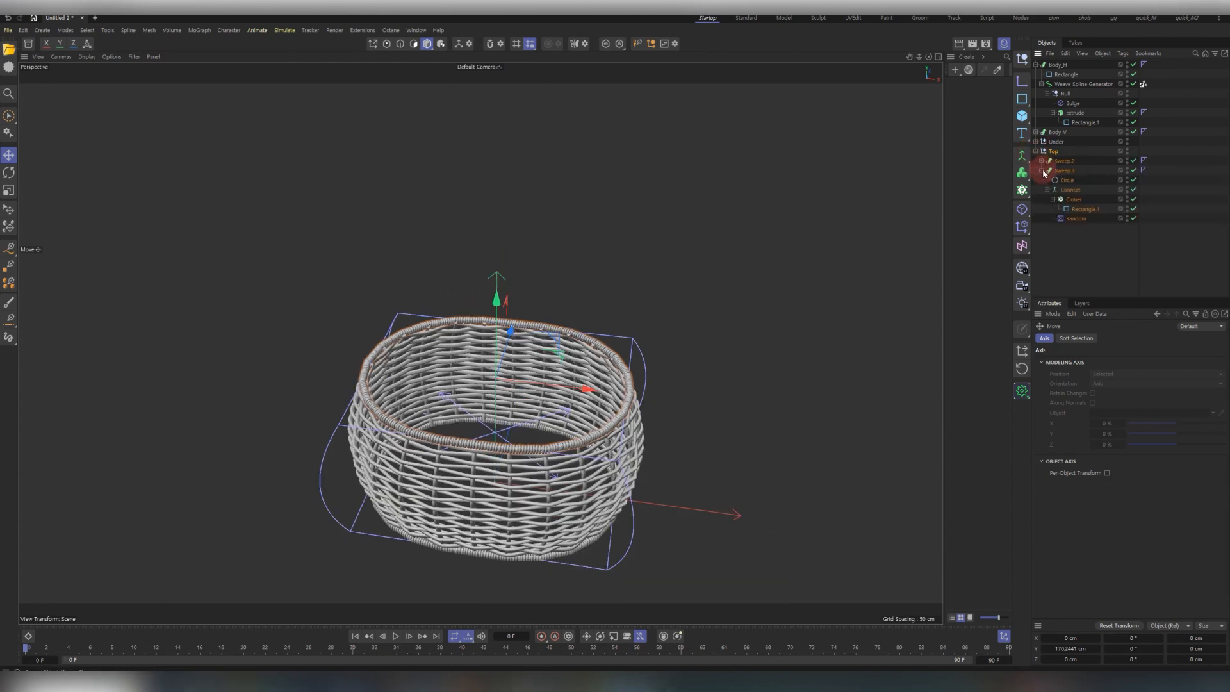
pyautogui.click(1072, 200)
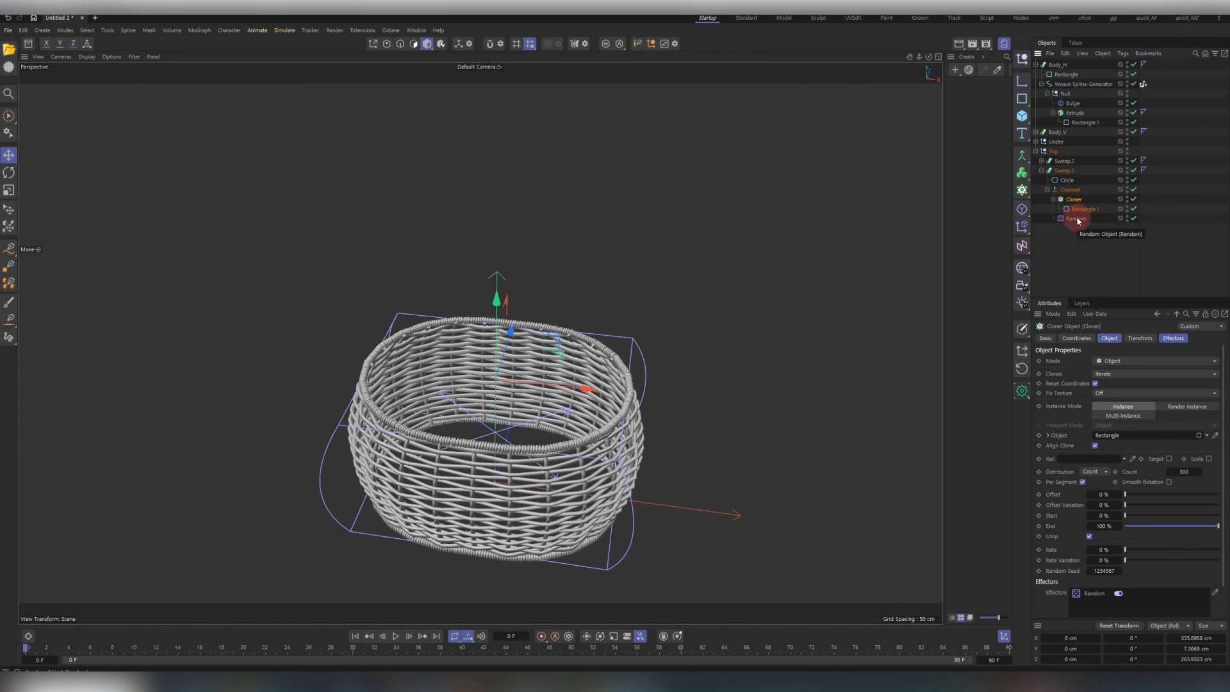
pyautogui.click(1078, 219)
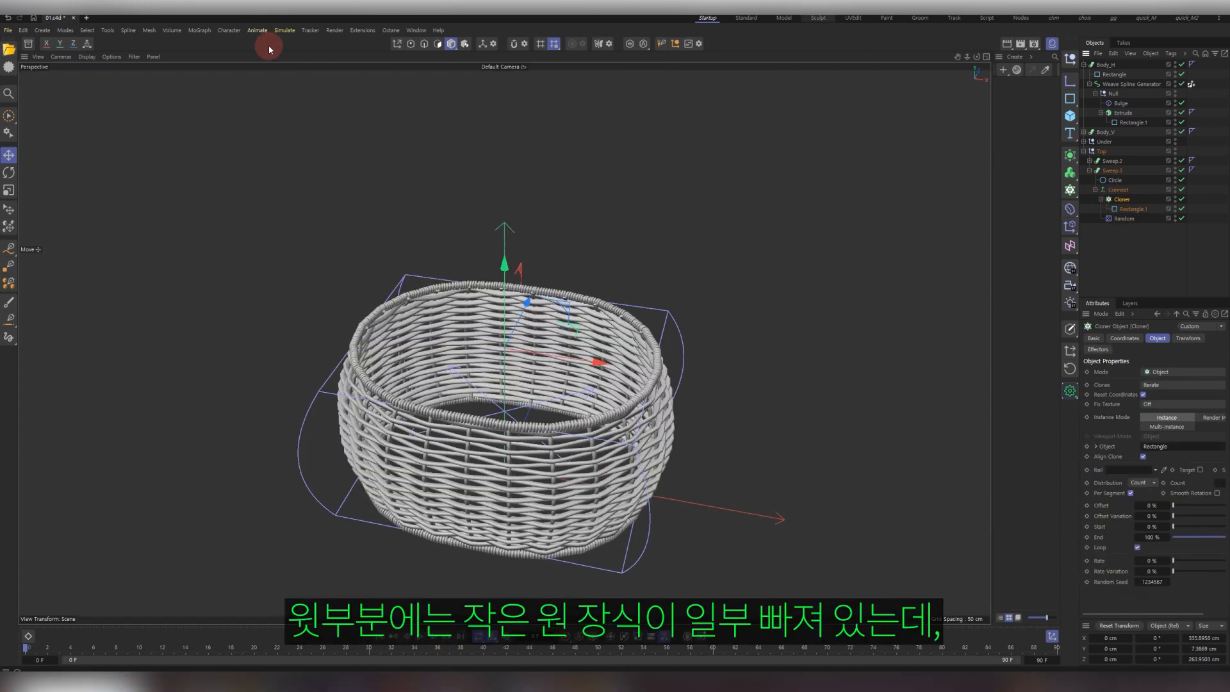
pyautogui.click(199, 31)
pyautogui.moveTo(227, 51)
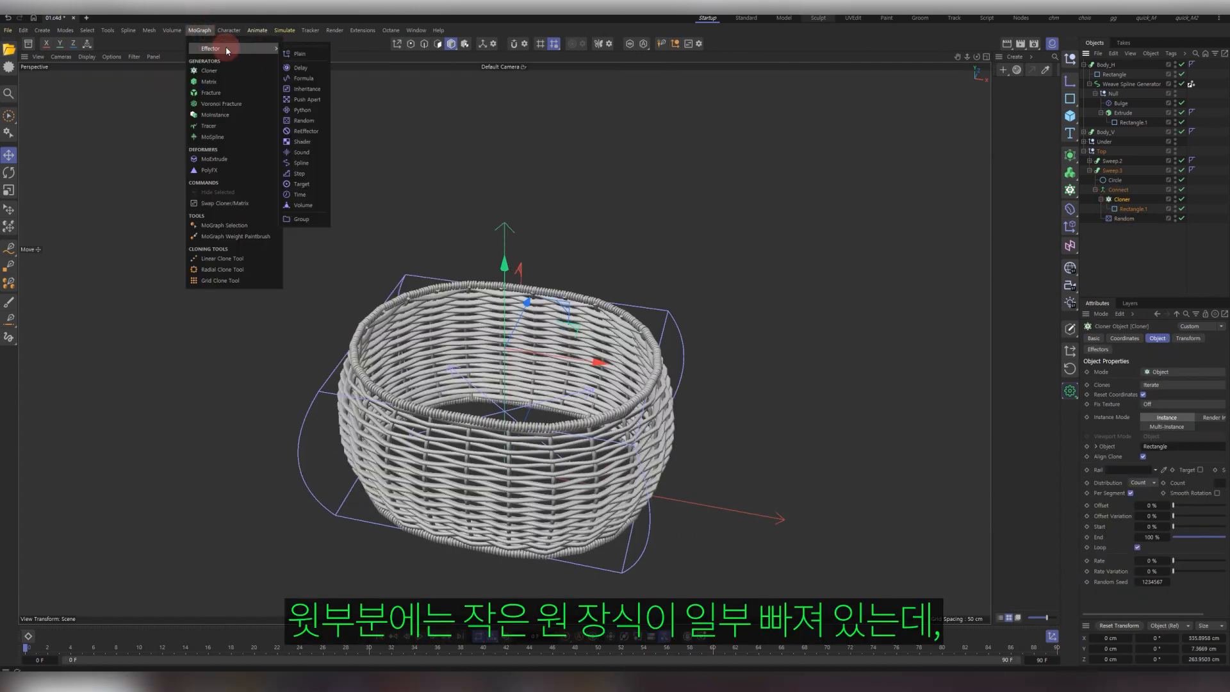
pyautogui.click(296, 54)
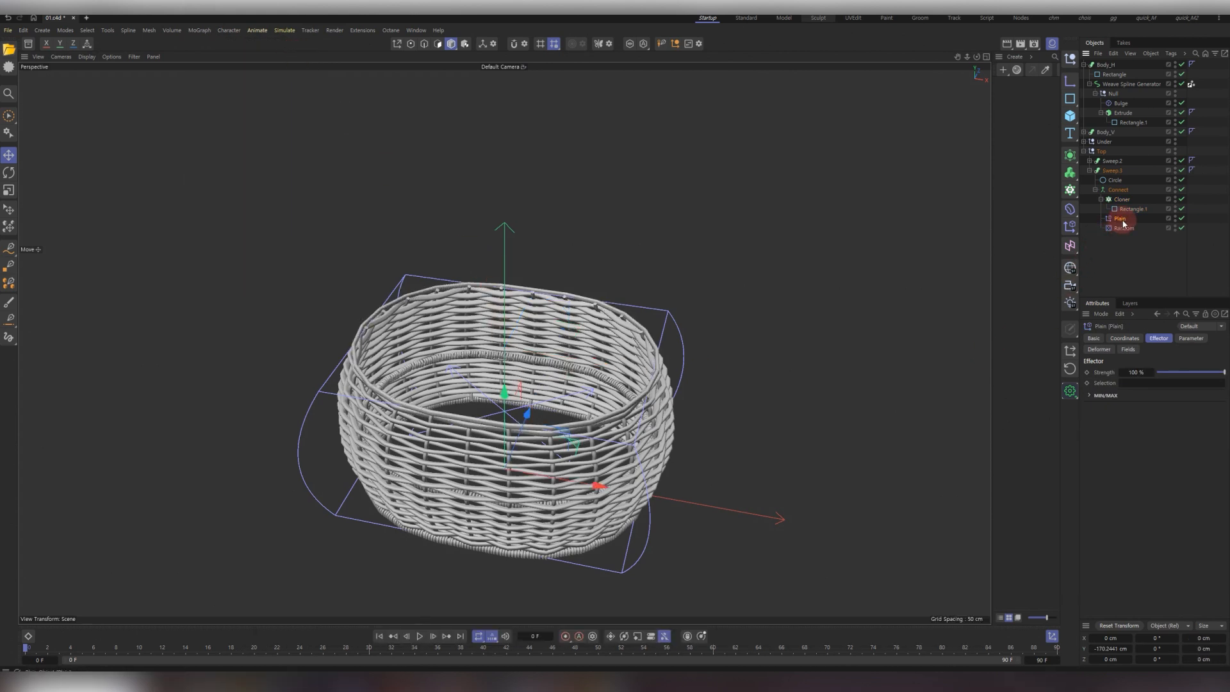
# Turn off the Plain effector's Position transform and place the effector below Random in the hierarchy.
pyautogui.click(1189, 339)
pyautogui.click(1143, 406)
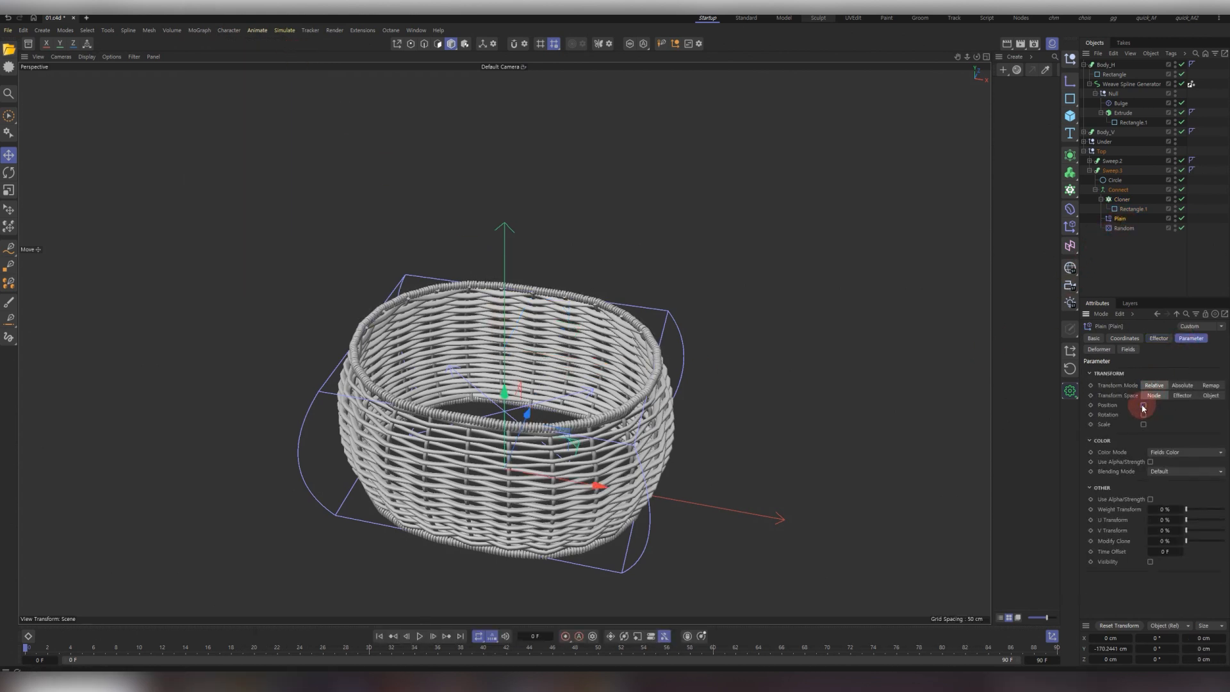
pyautogui.keyDown('alt'); pyautogui.moveTo(529, 379); pyautogui.dragTo(644, 348, button='right'); pyautogui.keyUp('alt')
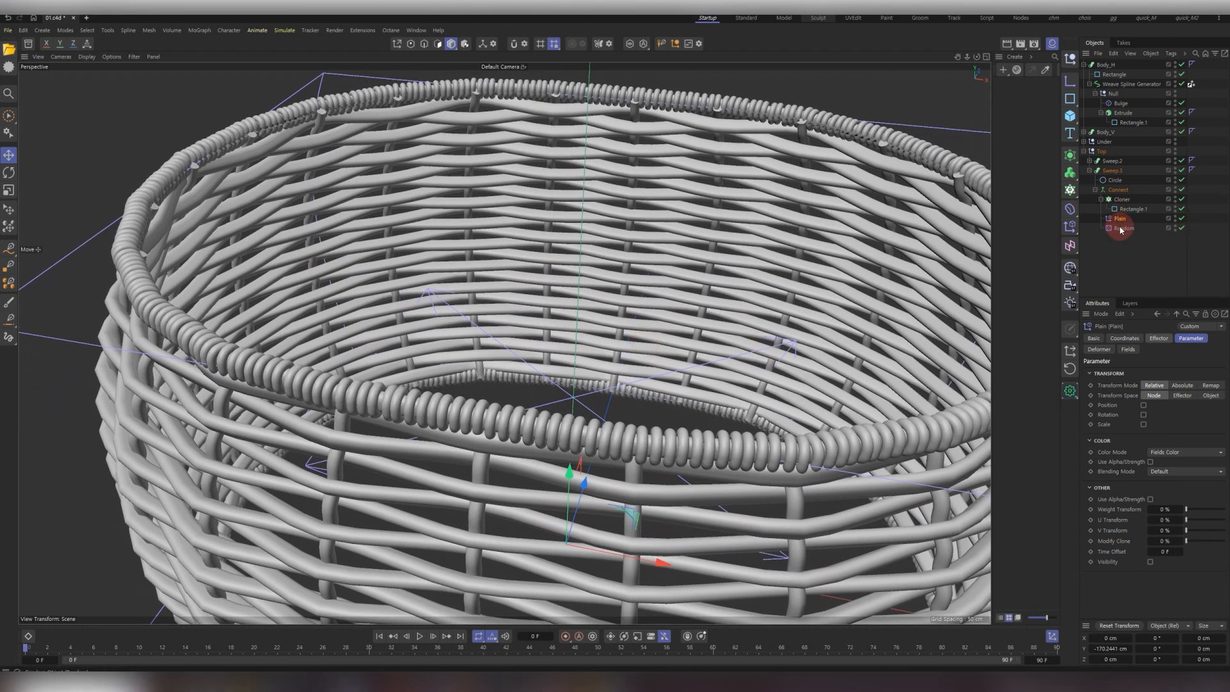
pyautogui.moveTo(1120, 229); pyautogui.dragTo(1125, 218)
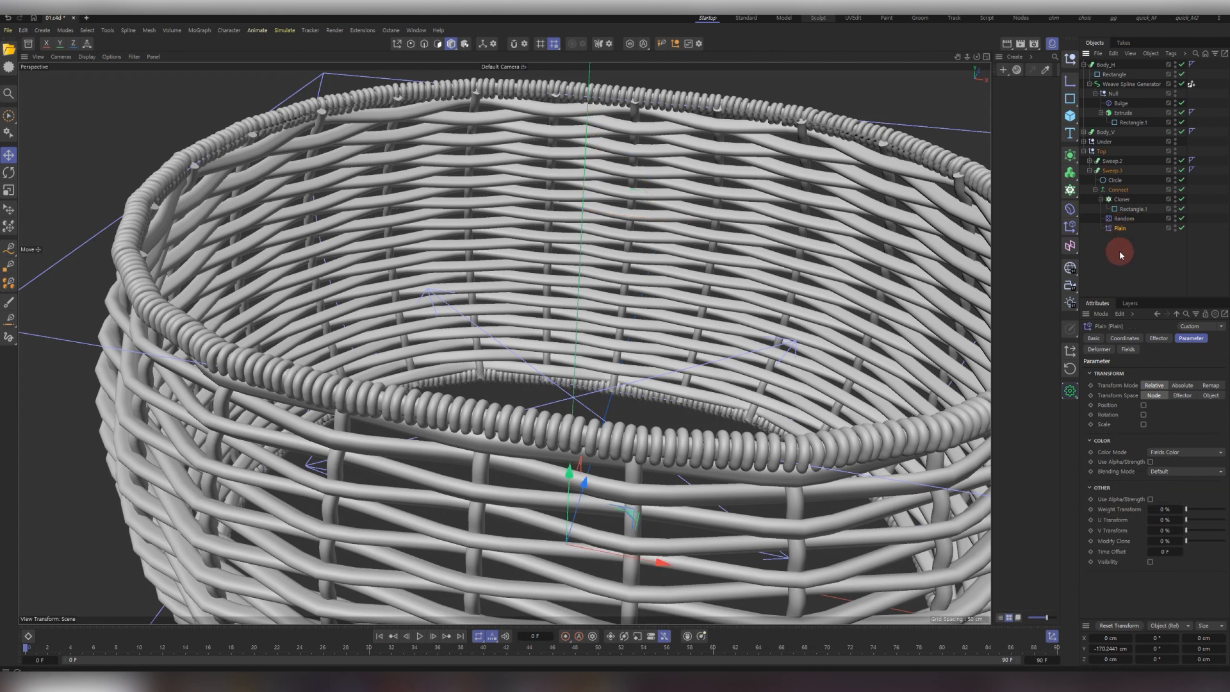
# Add a Box Field to the Plain effector's Fields to limit its area of influence.
pyautogui.click(1104, 353)
pyautogui.click(1128, 349)
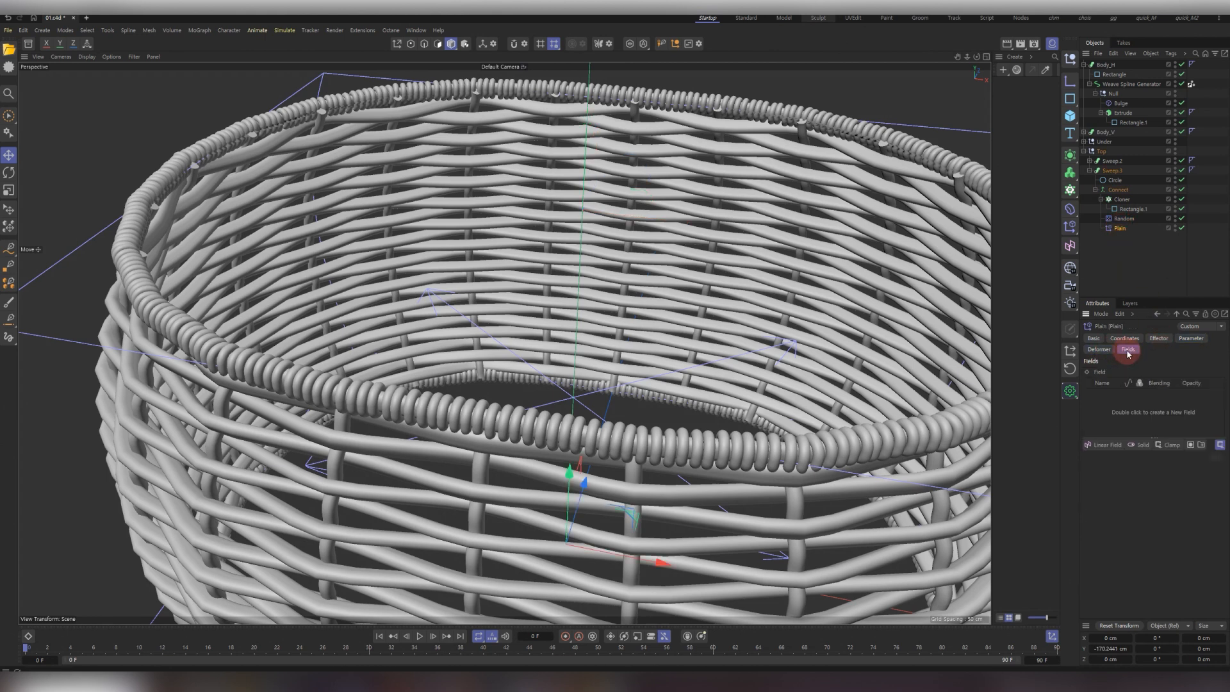
pyautogui.click(1102, 449)
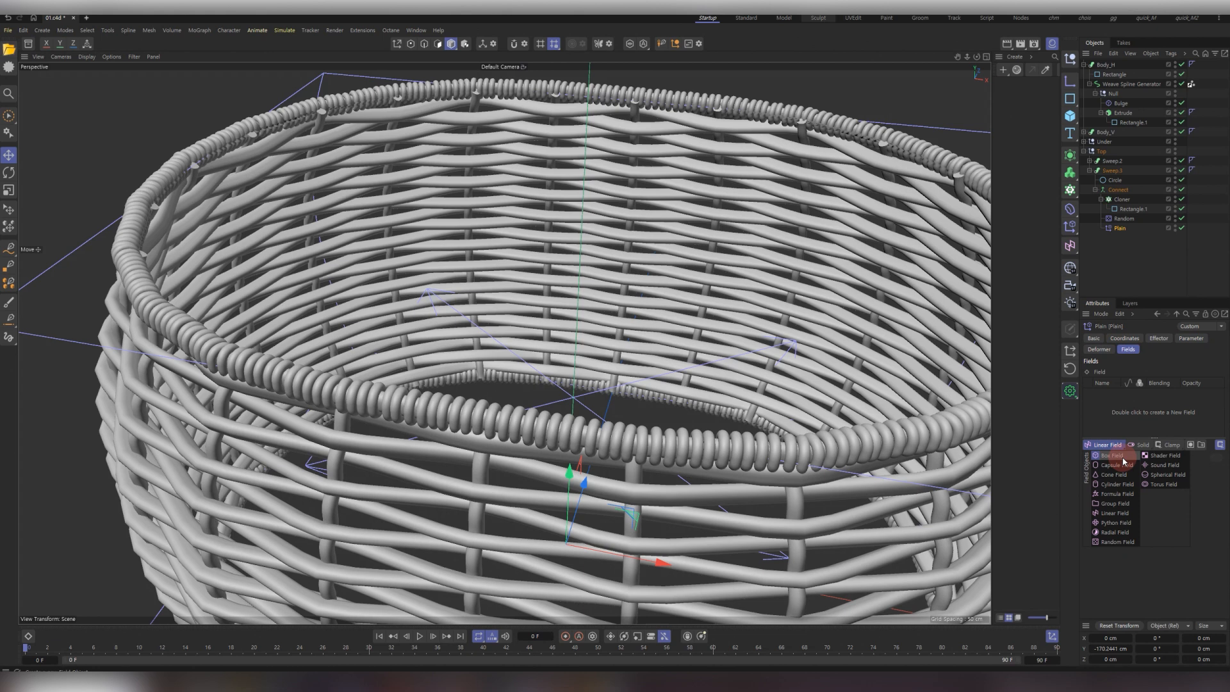
pyautogui.click(1121, 456)
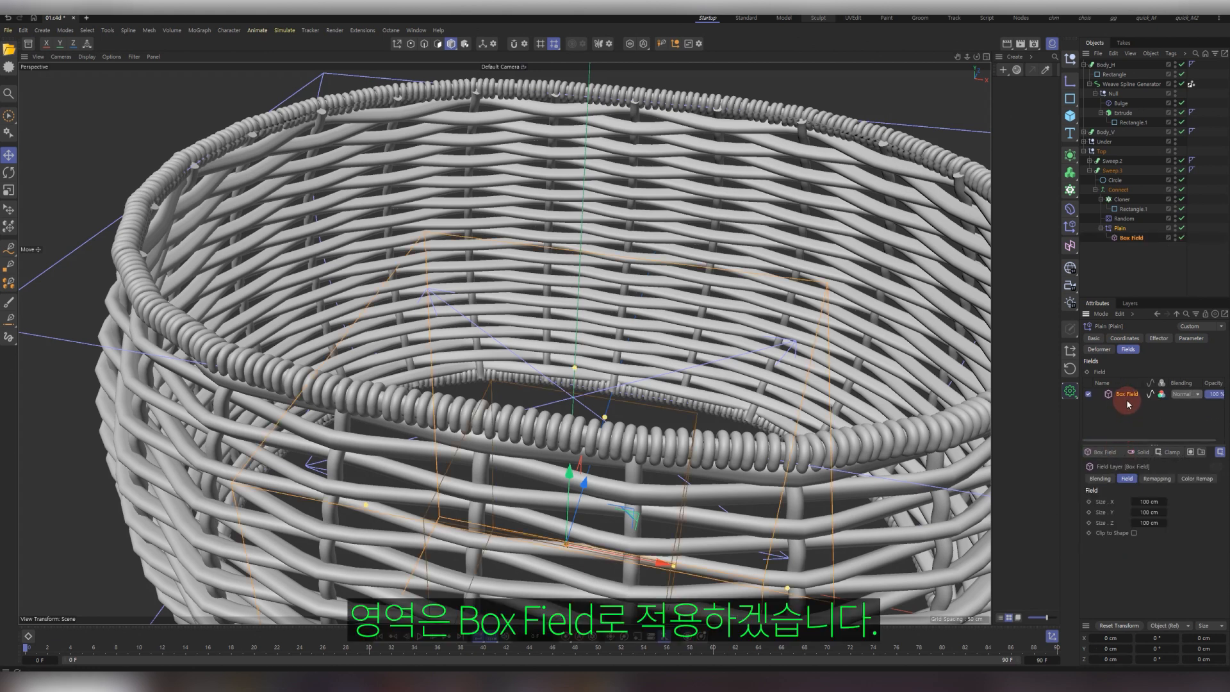
# Shrink the Box Field to about 15.4 cm per side and move it onto the front edge of the top rim.
pyautogui.click(1130, 239)
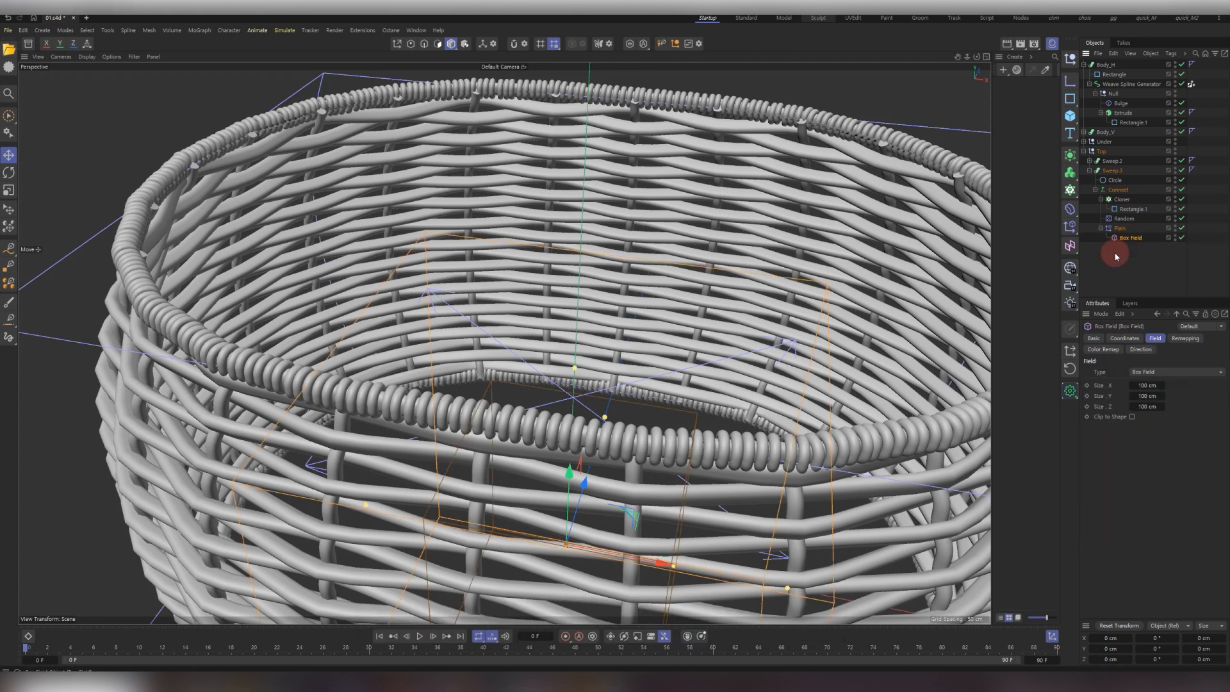
pyautogui.middleClick(617, 494)
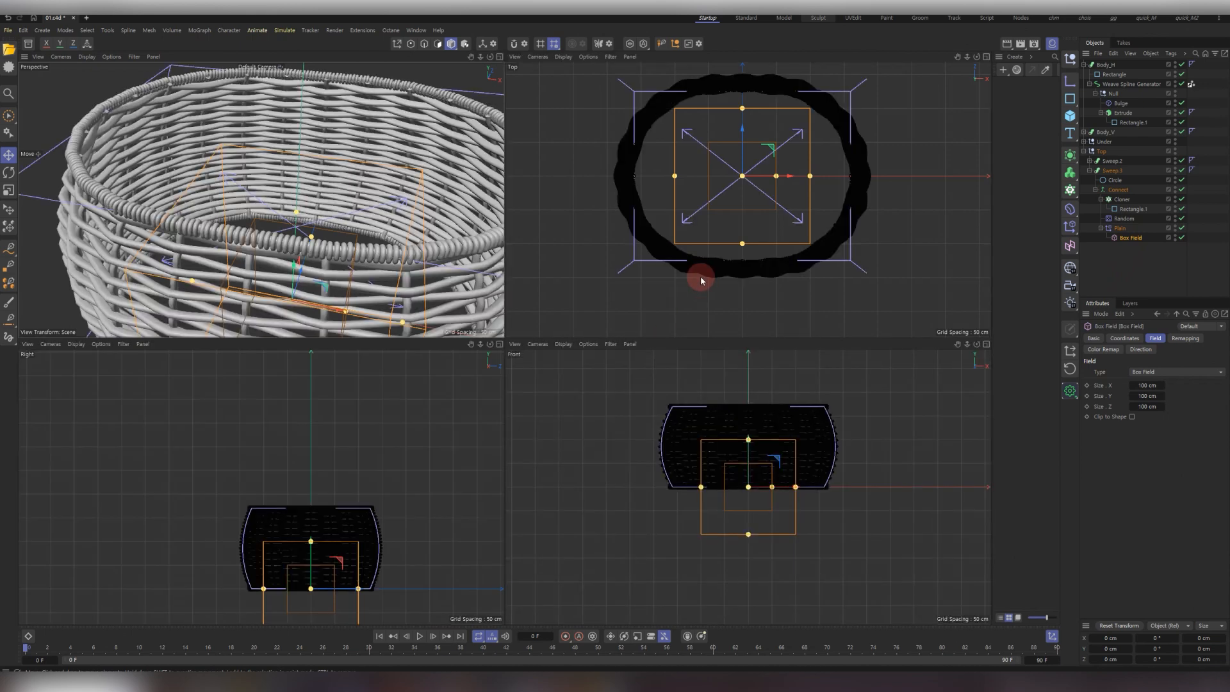
pyautogui.moveTo(743, 127); pyautogui.dragTo(747, 237)
pyautogui.moveTo(253, 536); pyautogui.dragTo(234, 567)
pyautogui.press('t')
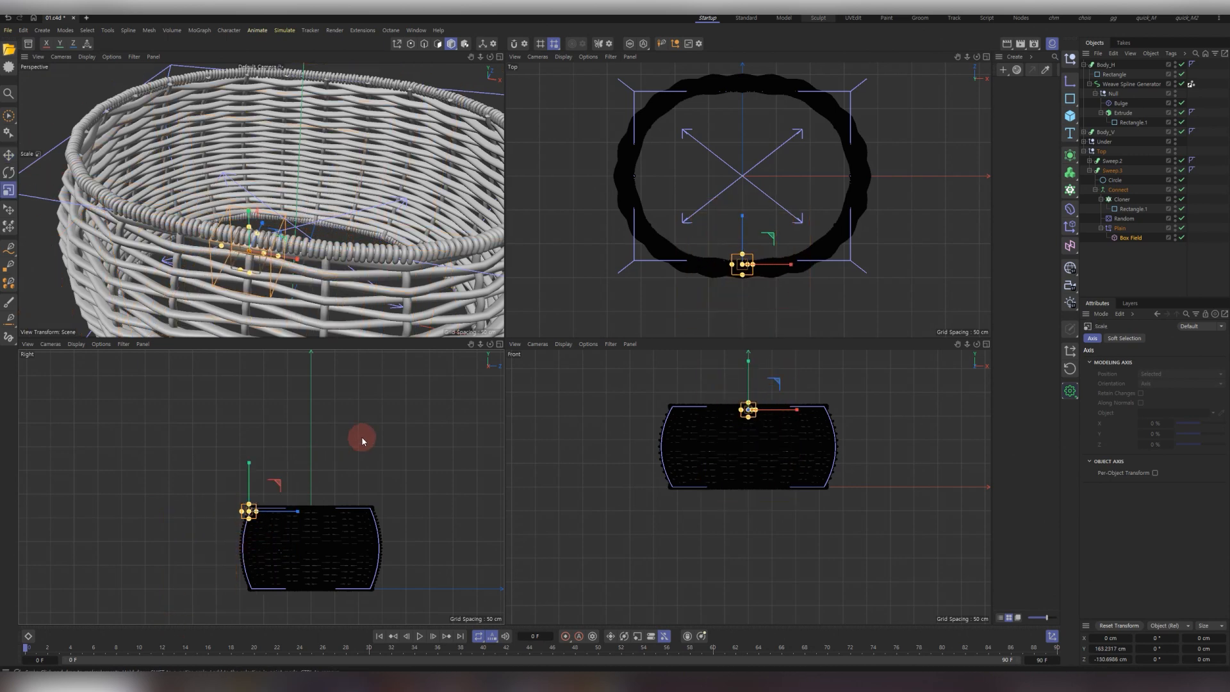
# Enable Scale with Uniform Scale on the Plain effector and set the scale to -1.
pyautogui.click(1118, 229)
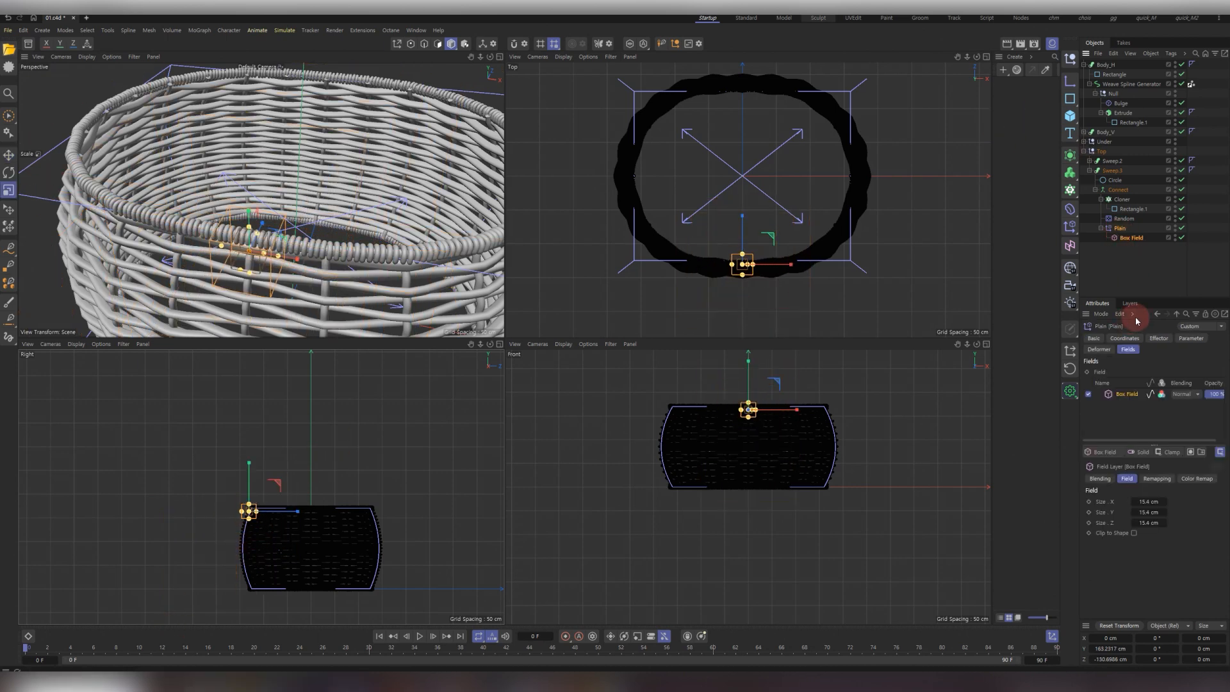
pyautogui.click(1158, 338)
pyautogui.click(1191, 337)
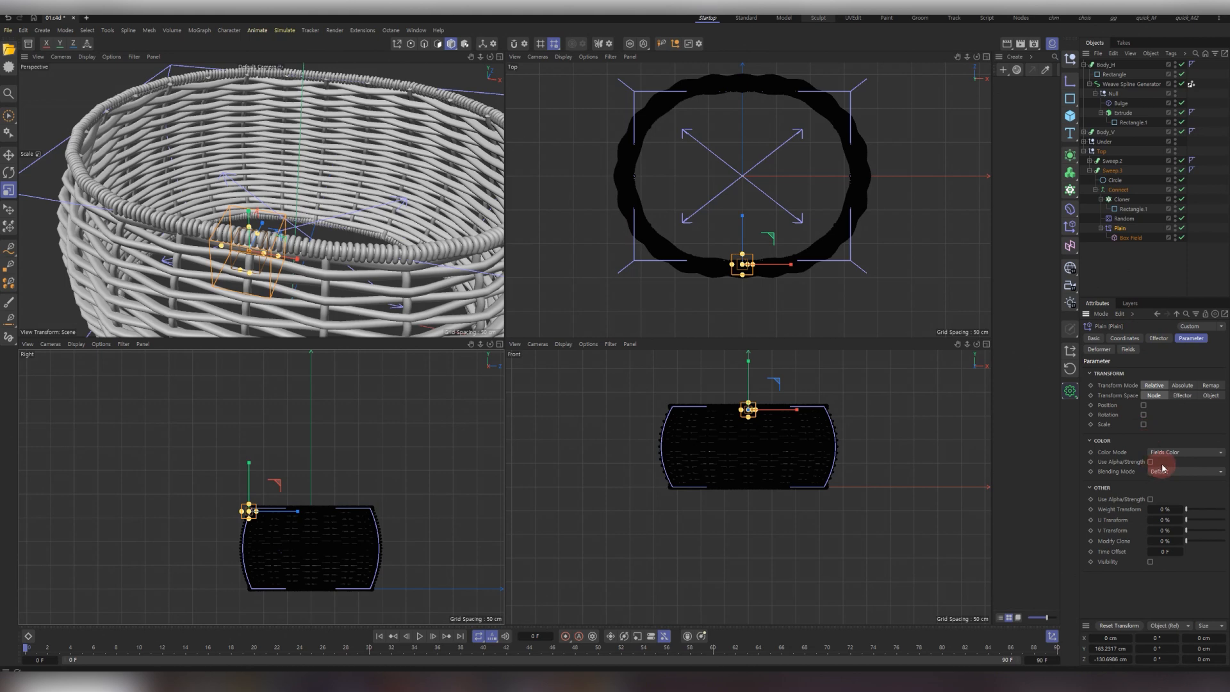
pyautogui.click(1143, 424)
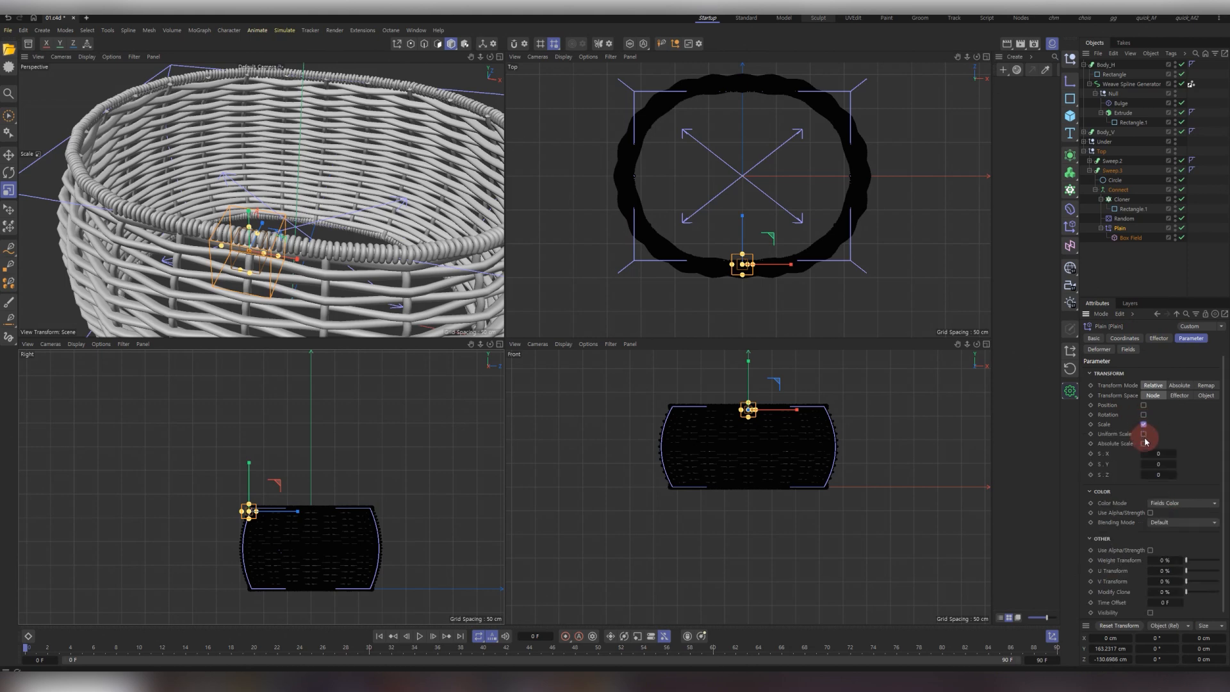
pyautogui.click(1144, 434)
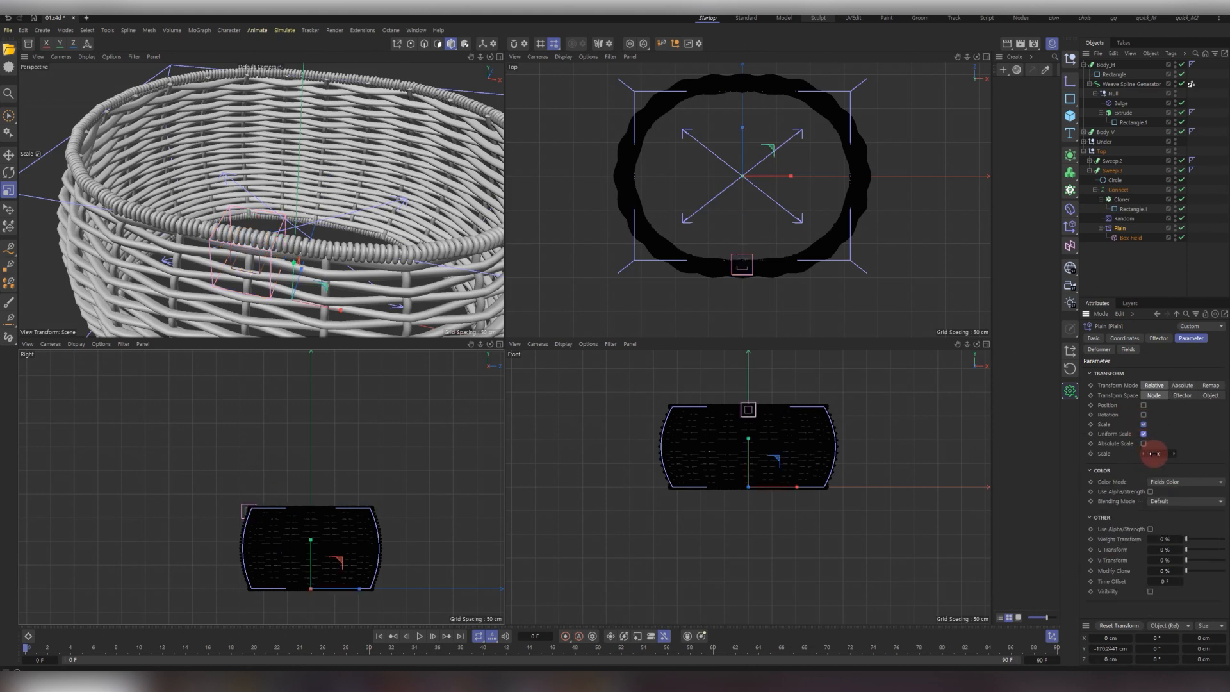
pyautogui.write('-1')
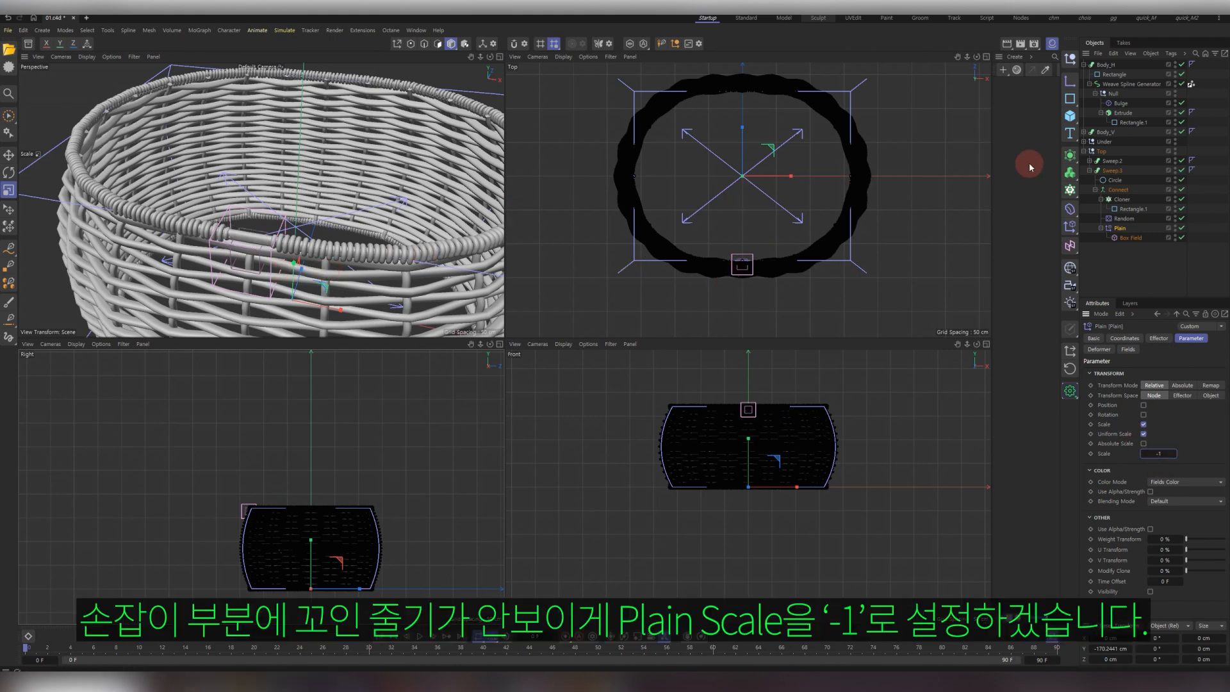
# Raise the Box Field slightly to a height of about 168 cm and open its settings.
pyautogui.click(1127, 238)
pyautogui.press('e')
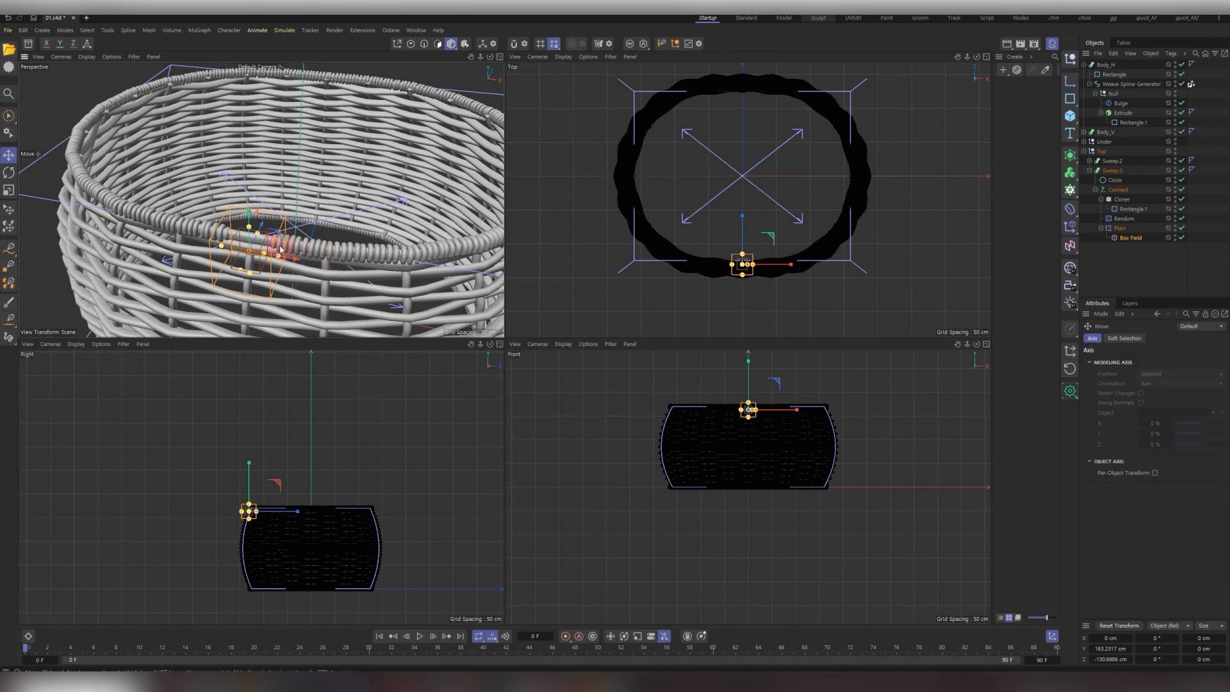
pyautogui.click(1131, 237)
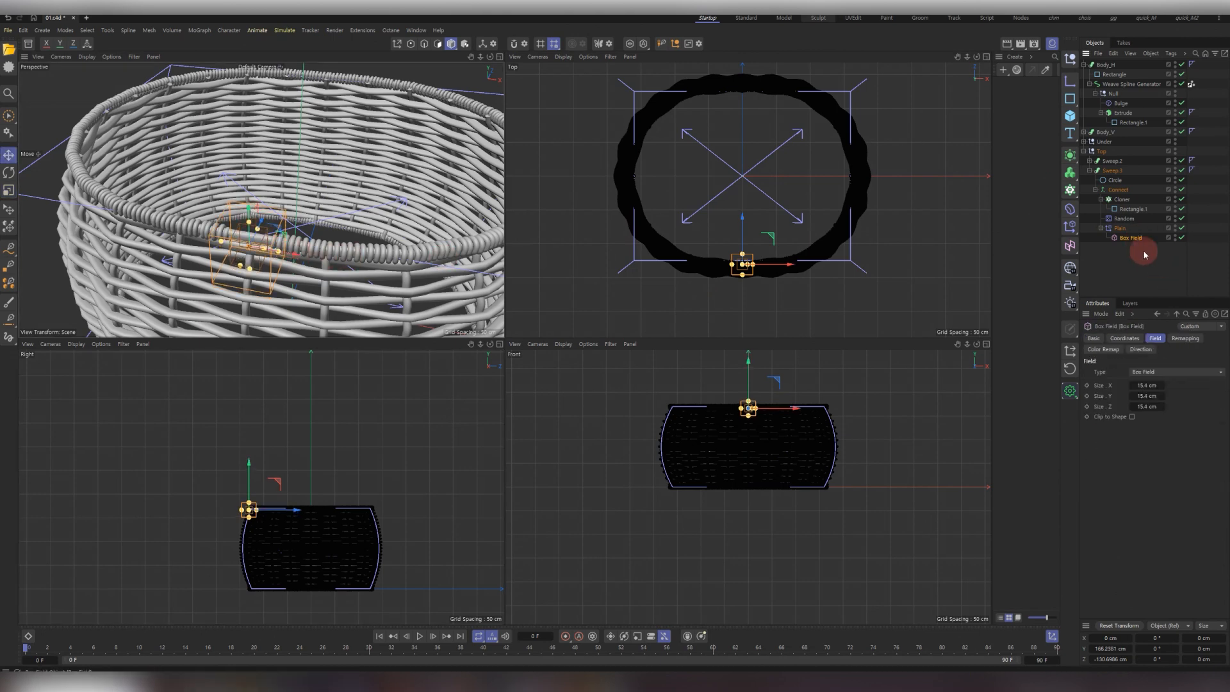
# Set the Box Field's Inner Offset to 100 % and scale the field down slightly to narrow the rim gap.
pyautogui.moveTo(1195, 459); pyautogui.dragTo(1225, 458)
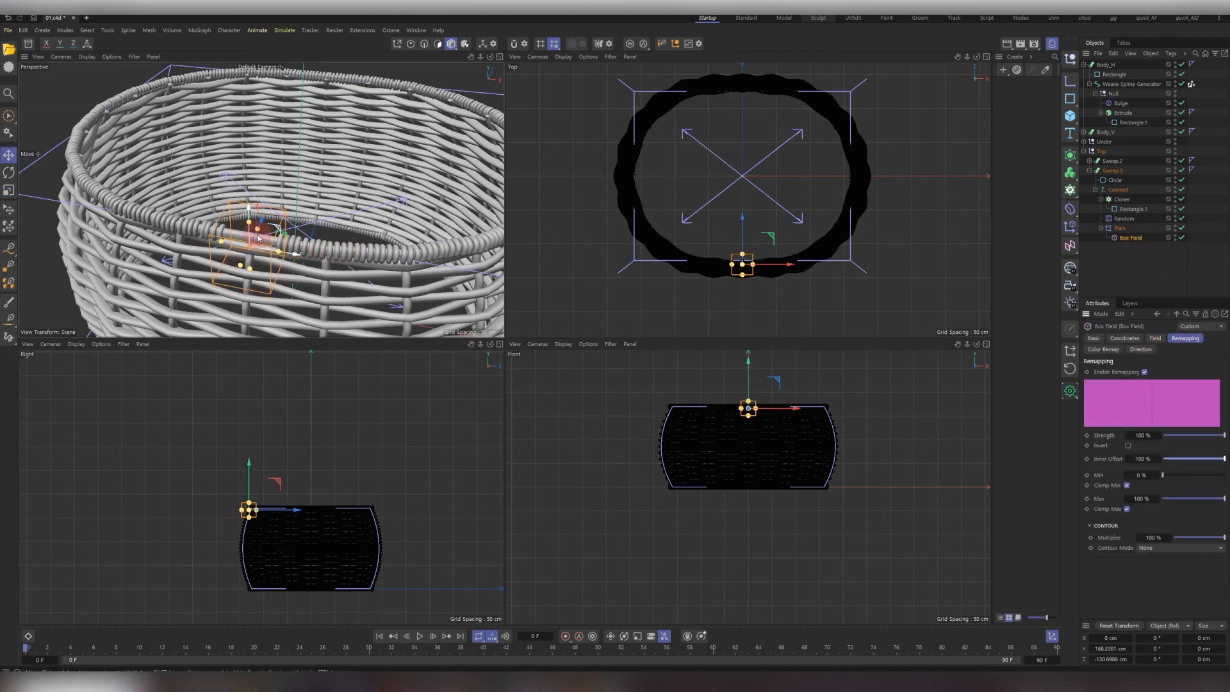
pyautogui.press('t')
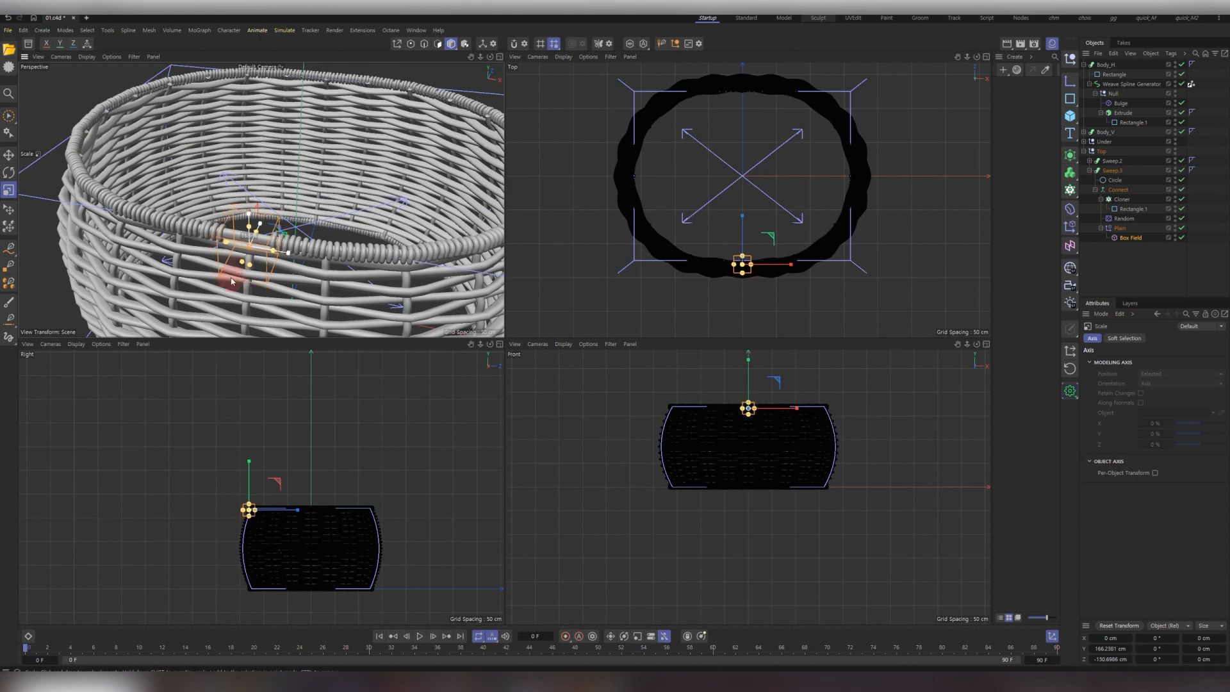
pyautogui.middleClick(247, 260)
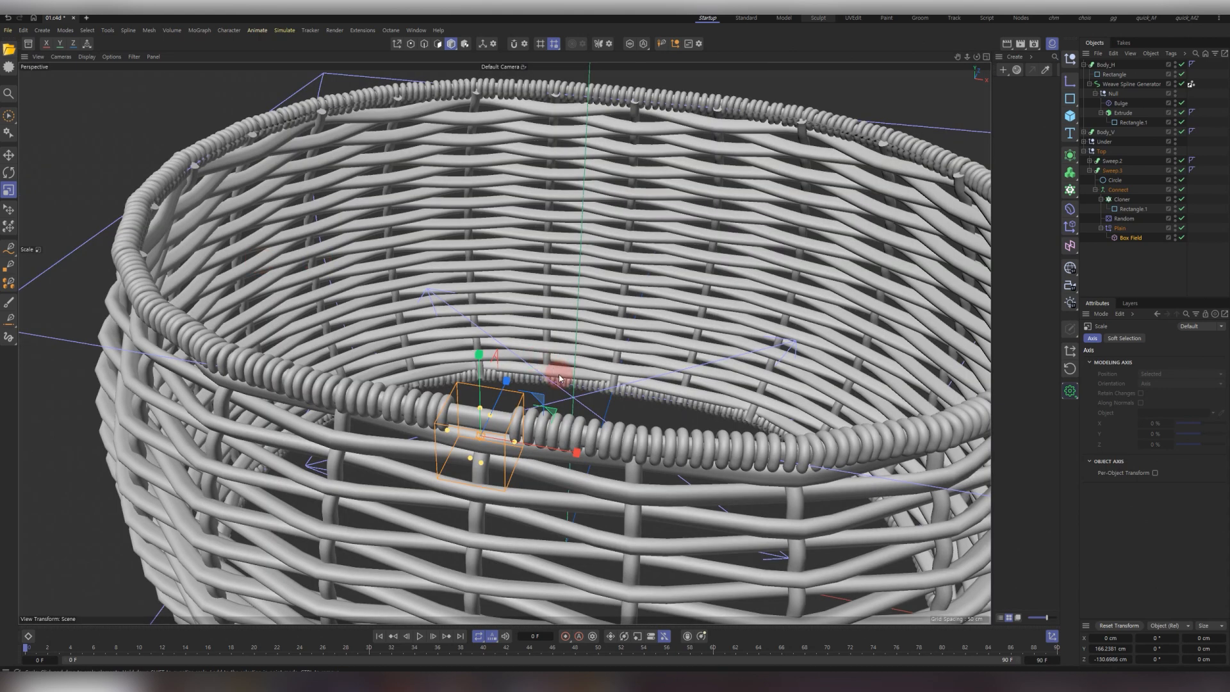
# Shrink the Box Field further and shift it along Z to about -128.5 cm to tighten the front rim gap.
pyautogui.moveTo(559, 378); pyautogui.dragTo(492, 437)
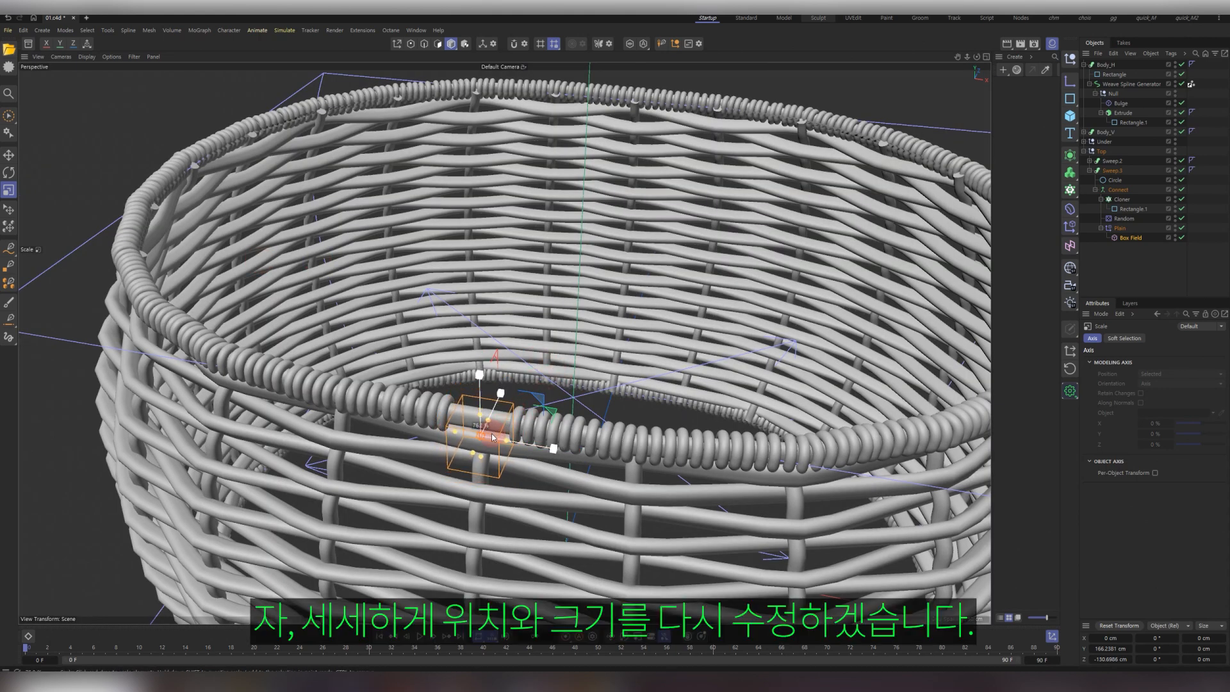
pyautogui.press('e')
pyautogui.moveTo(506, 384); pyautogui.dragTo(506, 379)
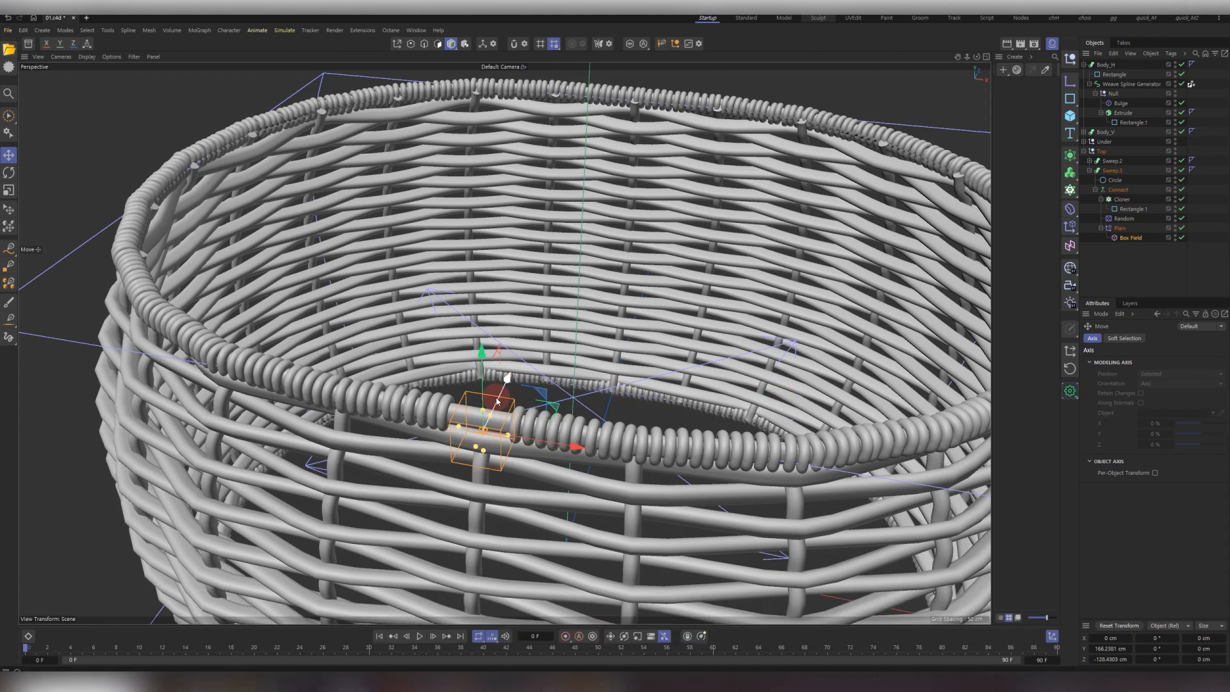
pyautogui.press('t')
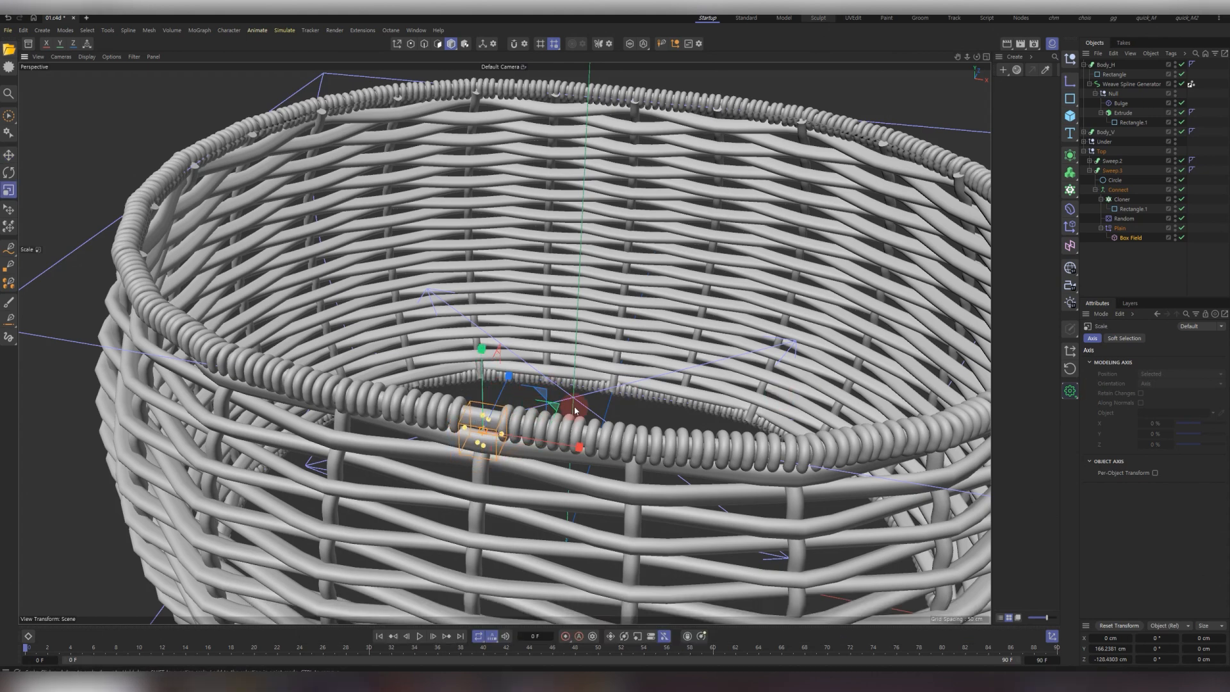
pyautogui.keyDown('alt'); pyautogui.moveTo(575, 410); pyautogui.dragTo(587, 447); pyautogui.keyUp('alt')
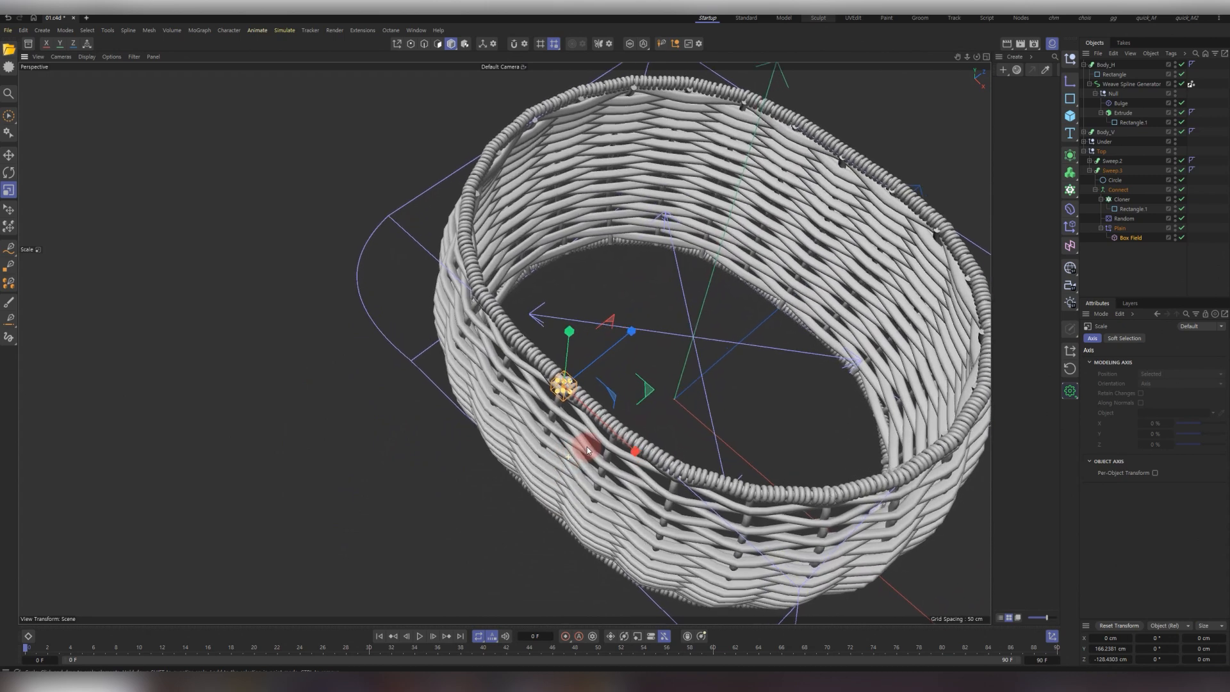
pyautogui.keyDown('alt'); pyautogui.moveTo(586, 447); pyautogui.dragTo(724, 383, button='right'); pyautogui.keyUp('alt')
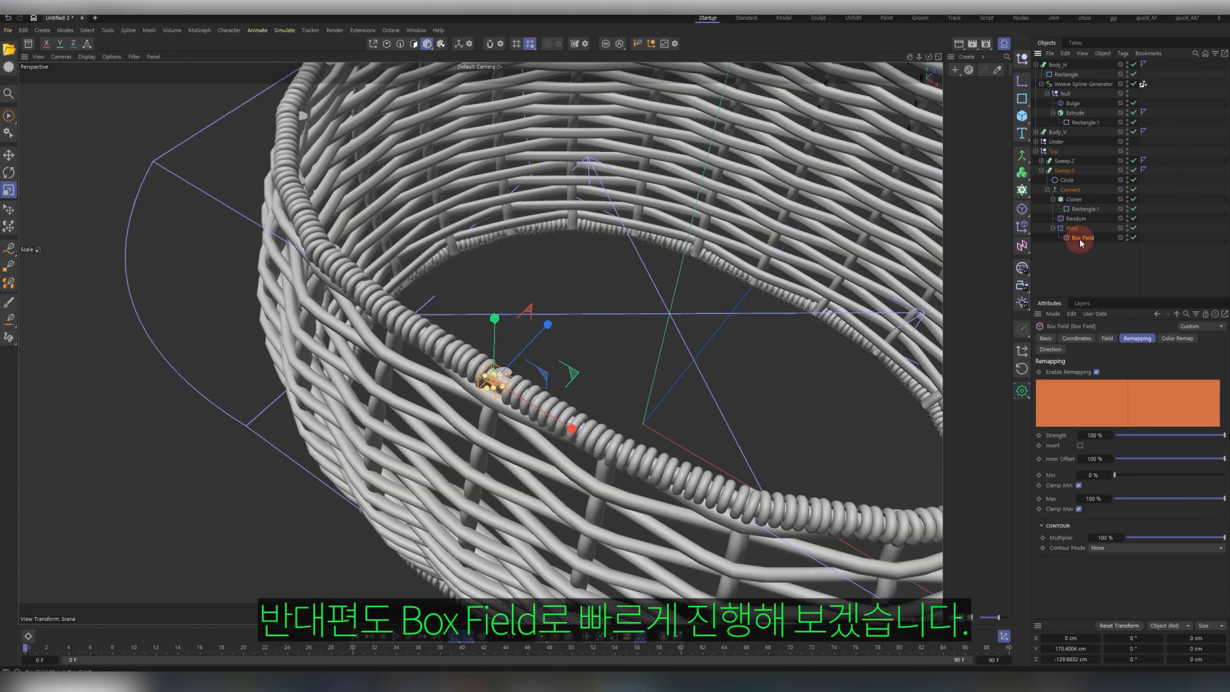
# Add a duplicate Box Field to the Plain effector's fields and move it to the opposite rim, about 133.6 cm along Z.
pyautogui.click(1071, 228)
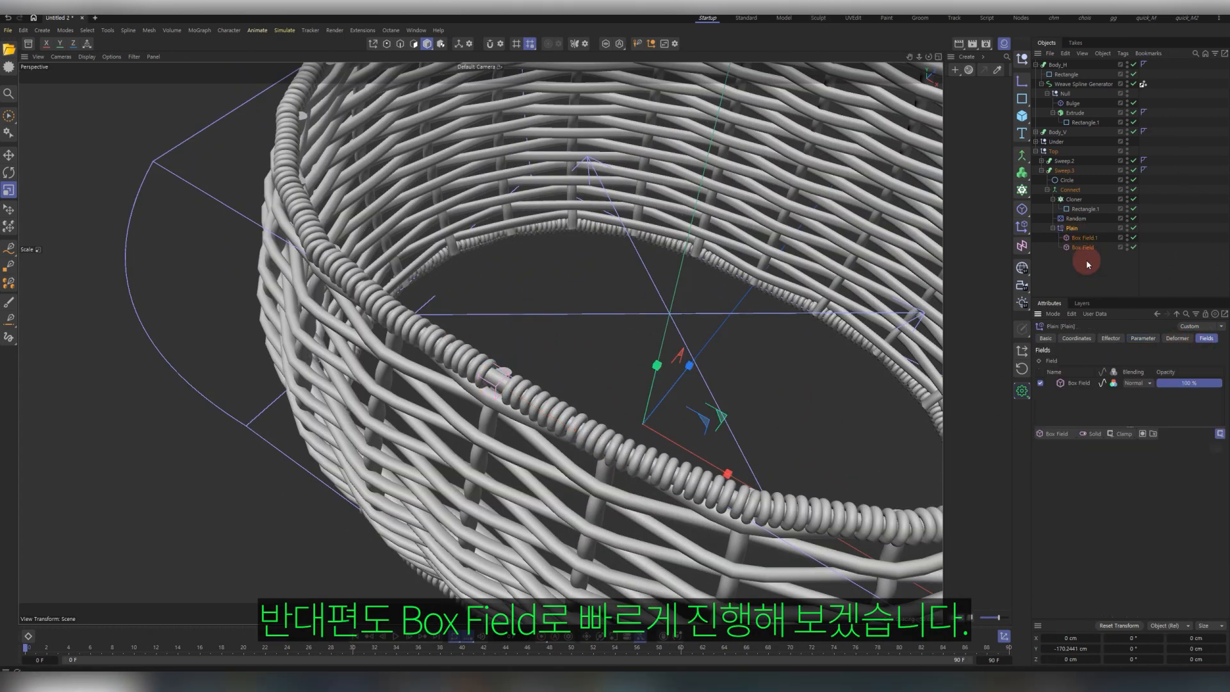
pyautogui.moveTo(1084, 238); pyautogui.dragTo(1078, 389)
pyautogui.press('e')
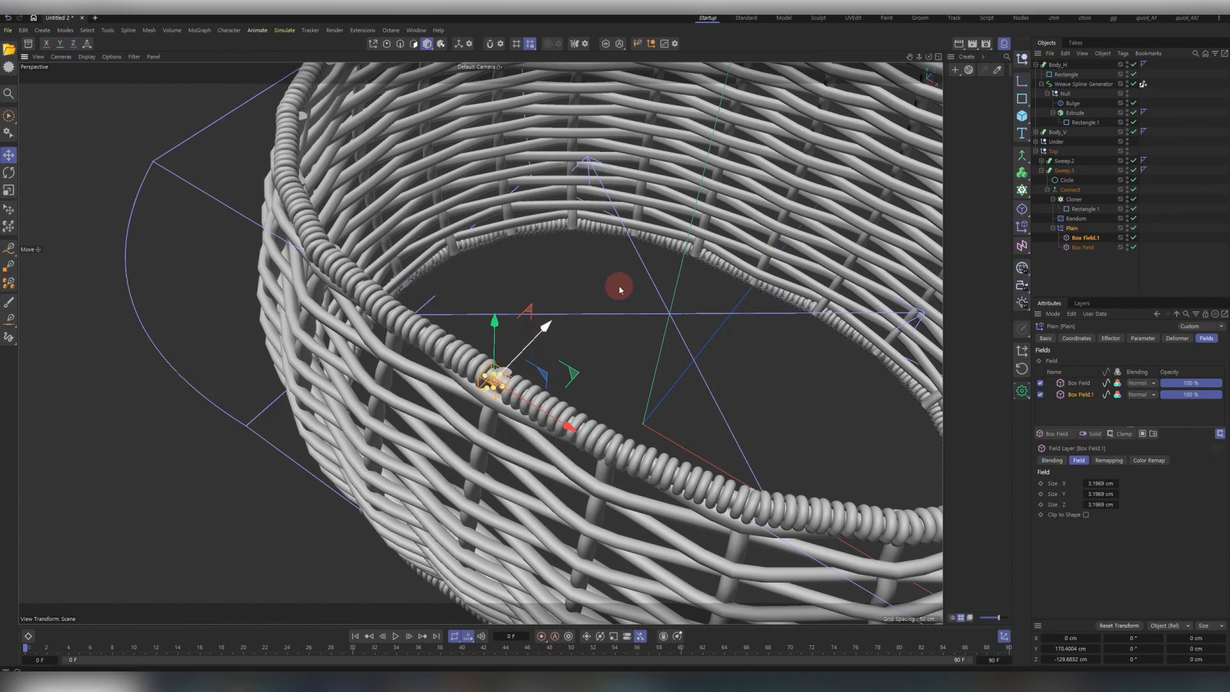
pyautogui.moveTo(619, 290); pyautogui.dragTo(705, 211)
pyautogui.scroll(-5, 640, 281)
pyautogui.moveTo(640, 282); pyautogui.dragTo(781, 176)
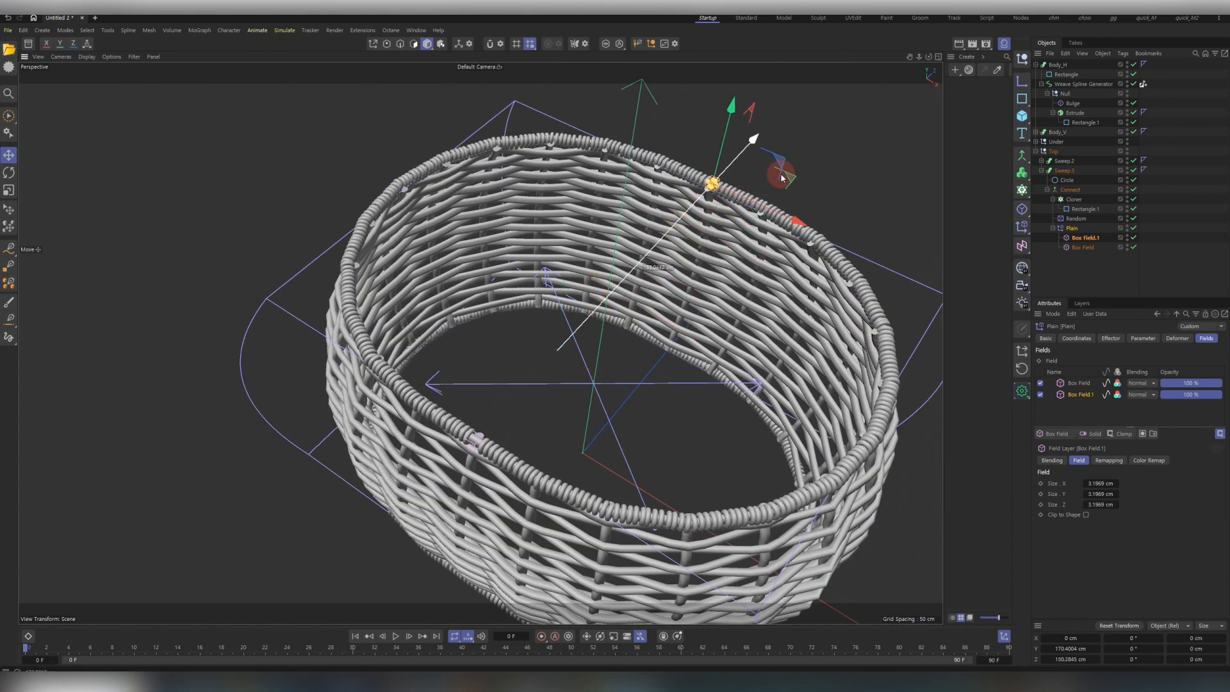
pyautogui.scroll(5, 778, 160)
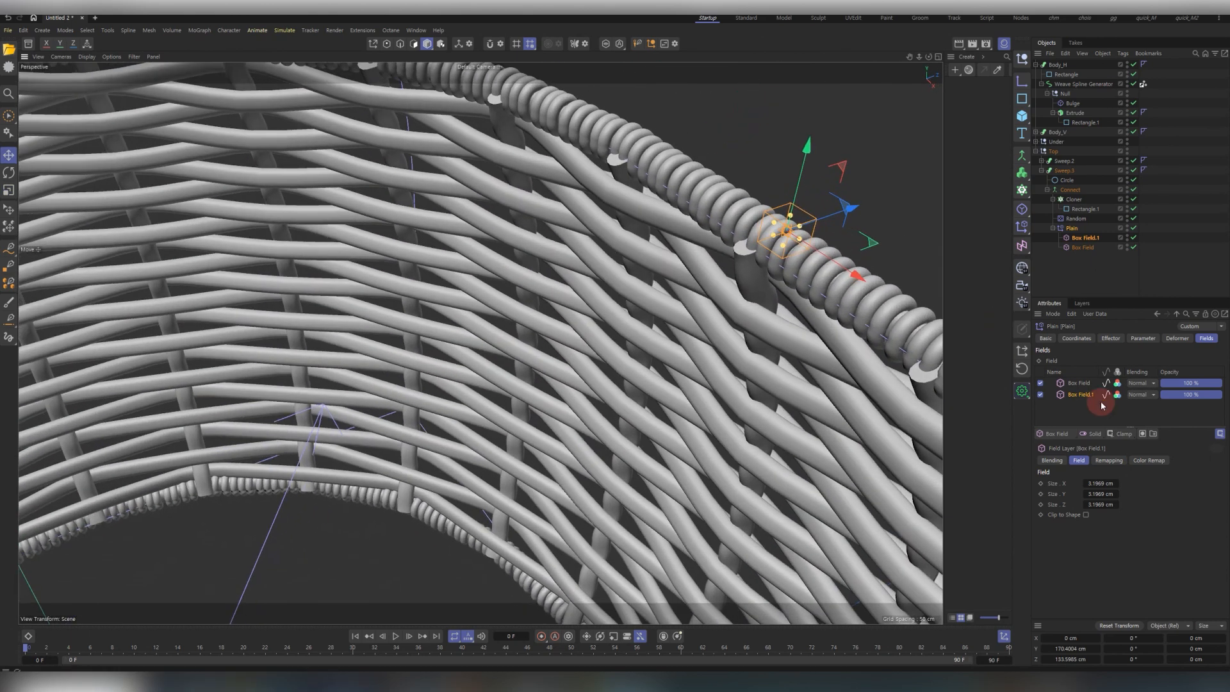
# Set the original Box Field's blending to Subtract in the Plain effector's field list.
pyautogui.click(1140, 383)
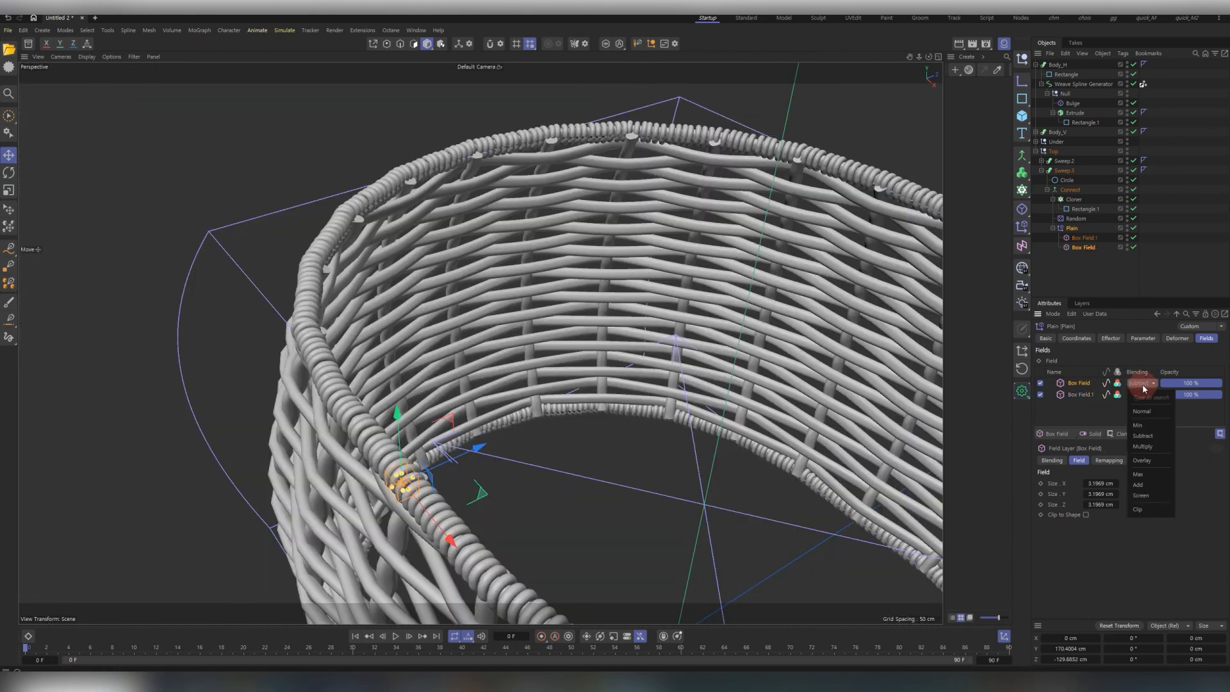
pyautogui.click(1143, 435)
pyautogui.click(865, 343)
pyautogui.keyDown('alt'); pyautogui.moveTo(865, 344); pyautogui.dragTo(817, 178); pyautogui.keyUp('alt')
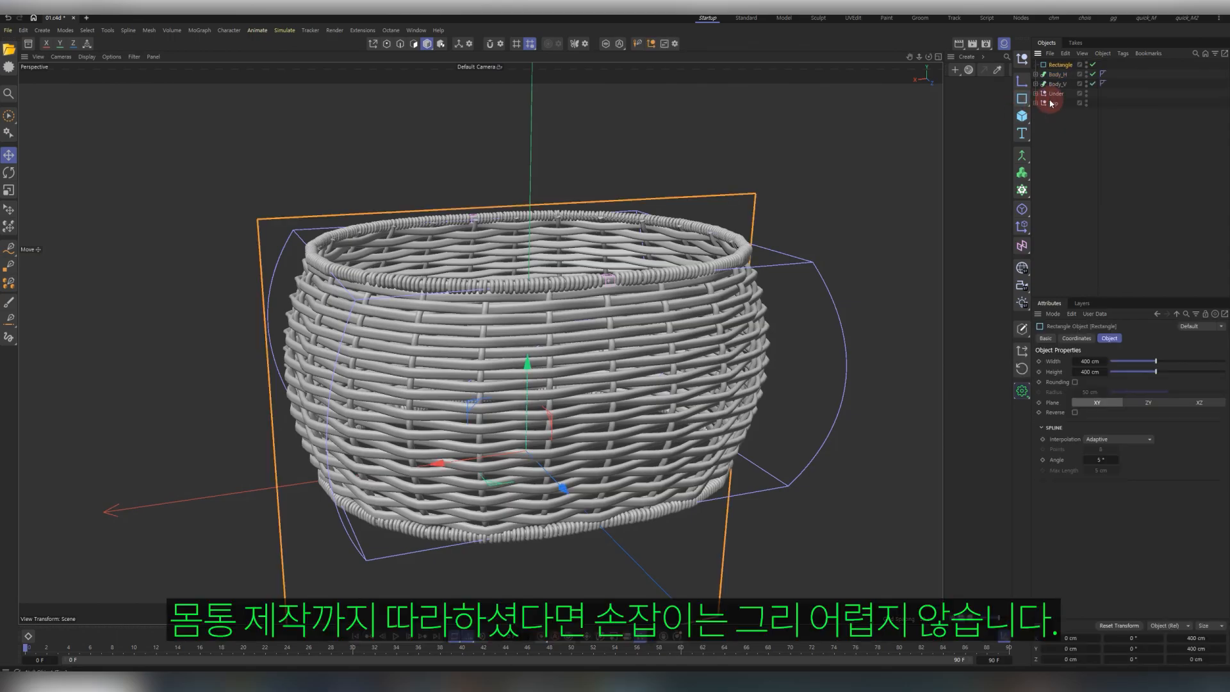
# Orient the rectangle spline in the ZY plane, raise it above the basket to about 238 cm and scale it to about 267 cm per side.
pyautogui.moveTo(527, 365); pyautogui.dragTo(528, 199)
pyautogui.keyDown('alt'); pyautogui.moveTo(551, 198); pyautogui.dragTo(593, 206); pyautogui.keyUp('alt')
pyautogui.keyDown('alt'); pyautogui.moveTo(593, 205); pyautogui.dragTo(519, 308, button='right'); pyautogui.keyUp('alt')
pyautogui.press('t')
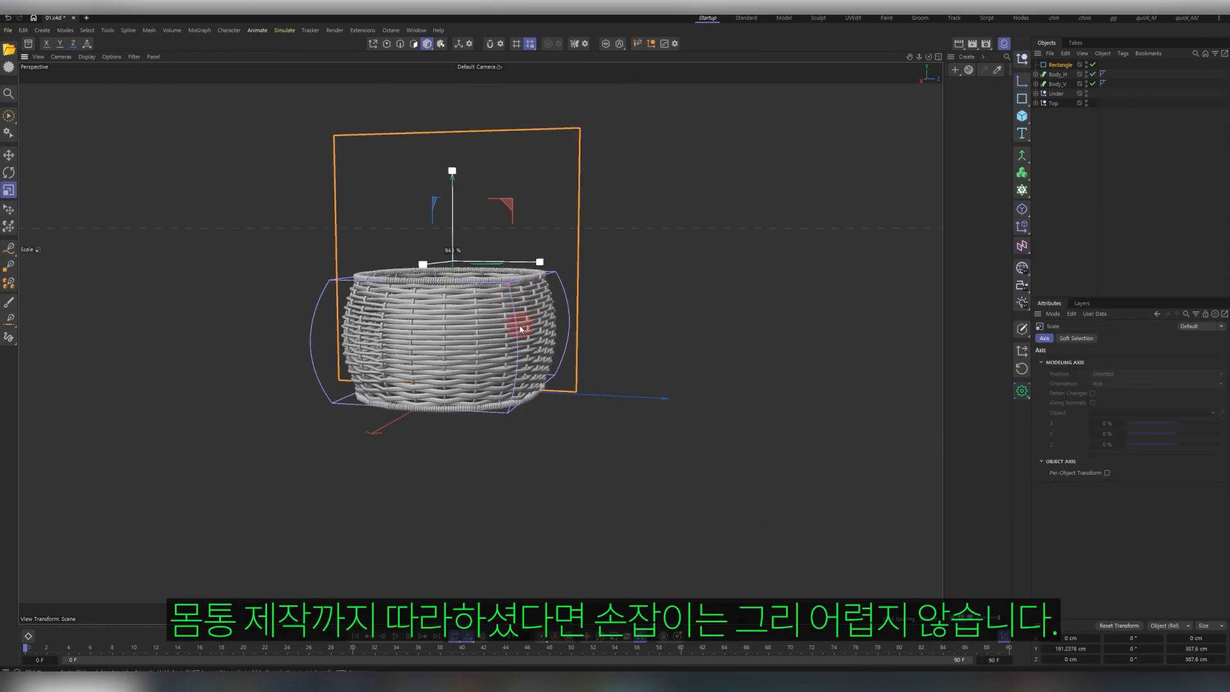
pyautogui.moveTo(519, 324); pyautogui.dragTo(458, 340)
pyautogui.keyDown('alt'); pyautogui.moveTo(458, 359); pyautogui.dragTo(472, 378); pyautogui.keyUp('alt')
pyautogui.press('e')
pyautogui.moveTo(454, 244); pyautogui.dragTo(453, 216)
pyautogui.keyDown('alt'); pyautogui.moveTo(487, 420); pyautogui.dragTo(494, 445); pyautogui.keyUp('alt')
pyautogui.scroll(3, 500, 442)
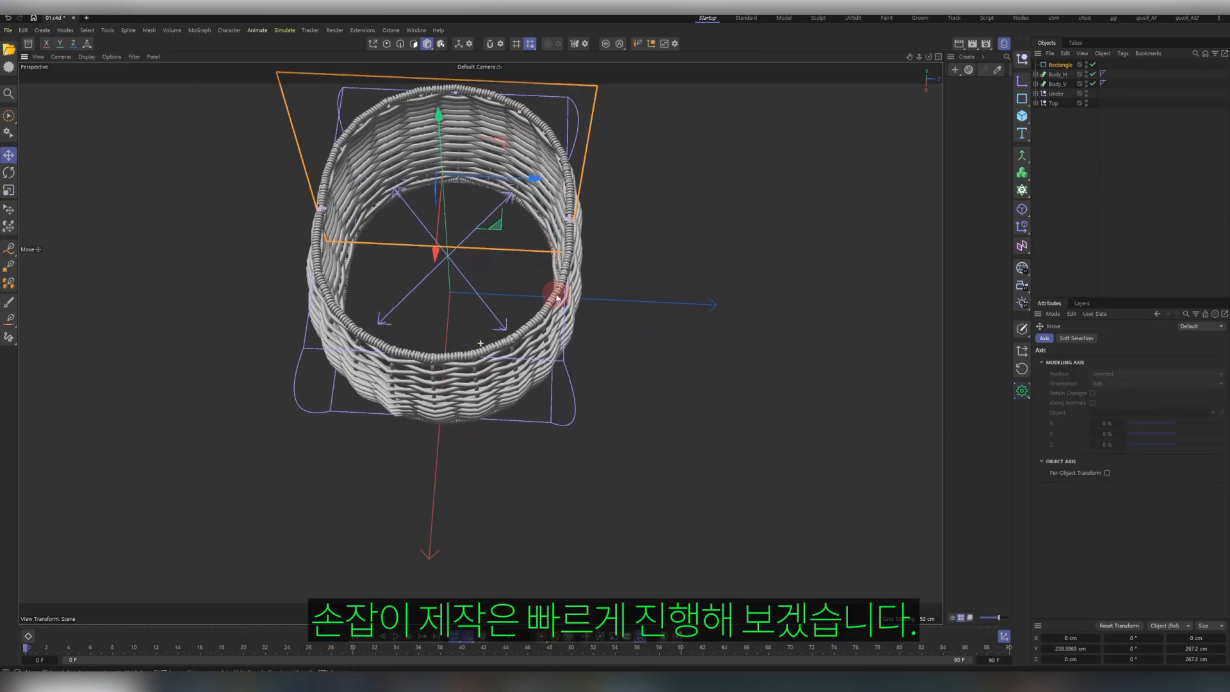
# Shape the rectangle spline into a handle arch with width 257 cm, height 319 cm and rounding of radius 100 cm.
pyautogui.keyDown('alt'); pyautogui.moveTo(558, 291); pyautogui.dragTo(577, 359, button='middle'); pyautogui.keyUp('alt')
pyautogui.click(1061, 66)
pyautogui.moveTo(1147, 392); pyautogui.dragTo(1203, 389)
pyautogui.keyDown('alt'); pyautogui.moveTo(516, 326); pyautogui.dragTo(736, 301); pyautogui.keyUp('alt')
pyautogui.moveTo(1140, 372); pyautogui.dragTo(1105, 359)
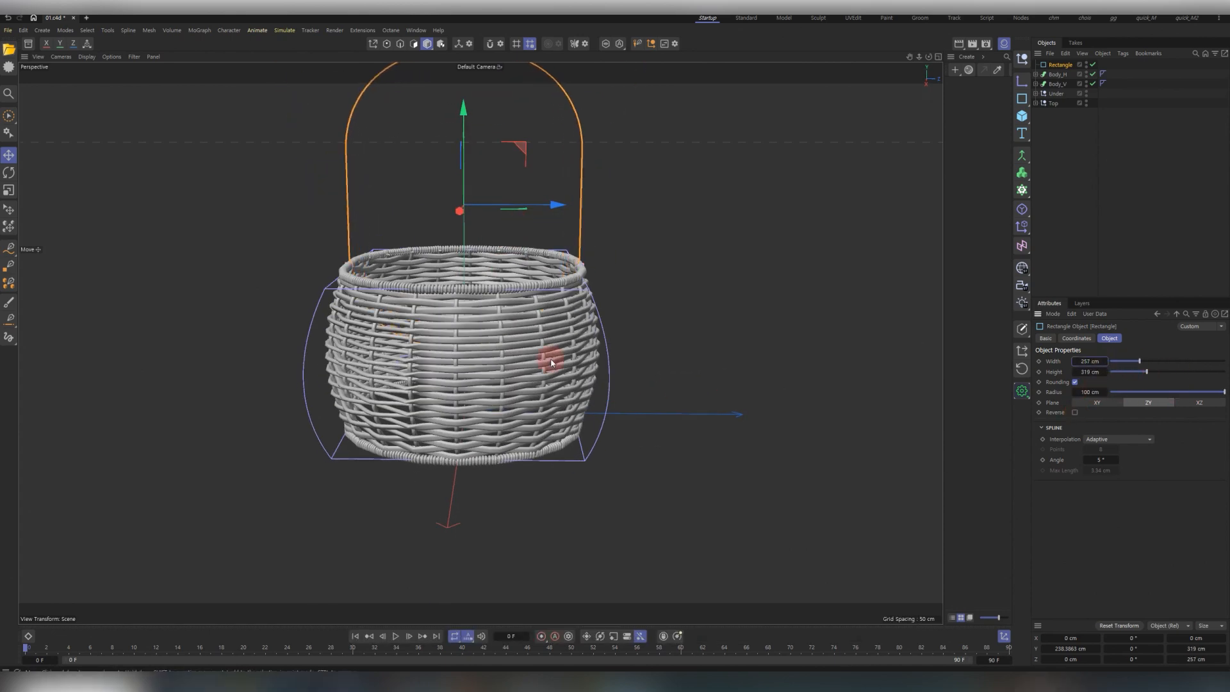
pyautogui.keyDown('alt'); pyautogui.moveTo(549, 357); pyautogui.dragTo(506, 424); pyautogui.keyUp('alt')
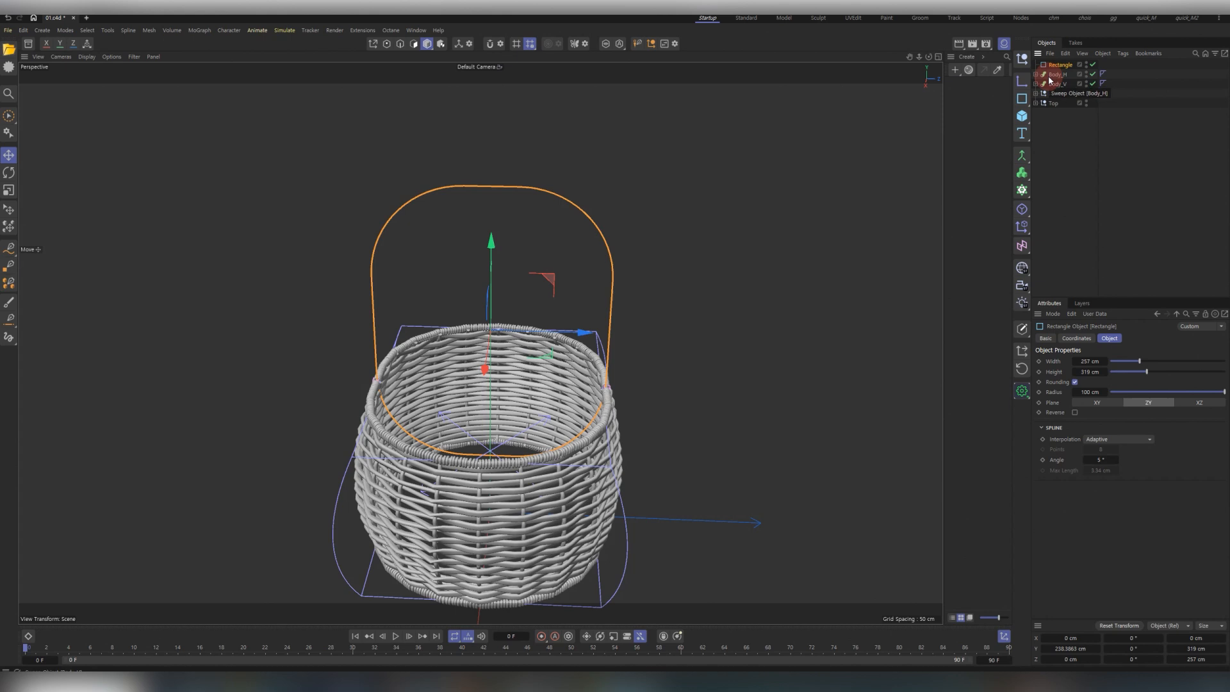
# Put the handle spline under a Sweep and add a second rectangle as profile, scaled to about 6.8 cm per side.
pyautogui.click(1022, 172)
pyautogui.keyDown('alt'); pyautogui.click(1059, 200); pyautogui.keyUp('alt')
pyautogui.click(1022, 98)
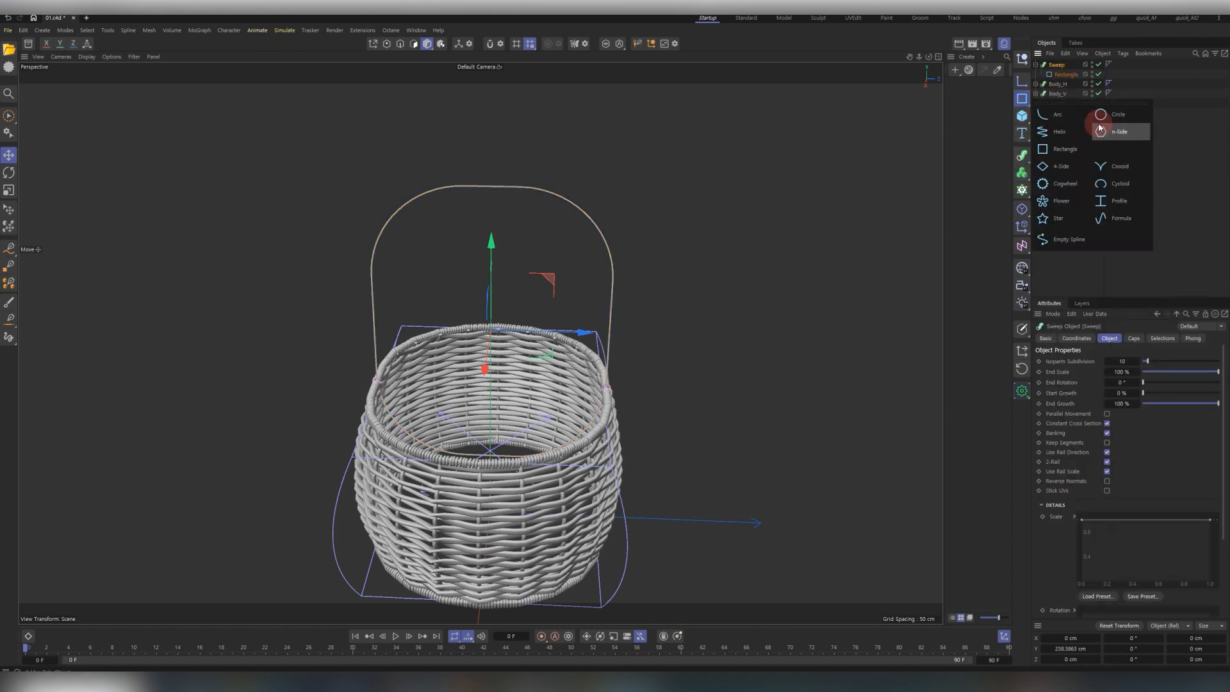
pyautogui.click(1064, 149)
pyautogui.moveTo(1064, 84); pyautogui.dragTo(1062, 72)
pyautogui.press('t')
pyautogui.moveTo(769, 354); pyautogui.dragTo(611, 354)
pyautogui.keyDown('alt'); pyautogui.moveTo(596, 249); pyautogui.dragTo(501, 266); pyautogui.keyUp('alt')
# Round the profile rectangle with a radius of 0.85 cm and set its interpolation to Uniform with 1 point.
pyautogui.click(1059, 76)
pyautogui.click(1075, 383)
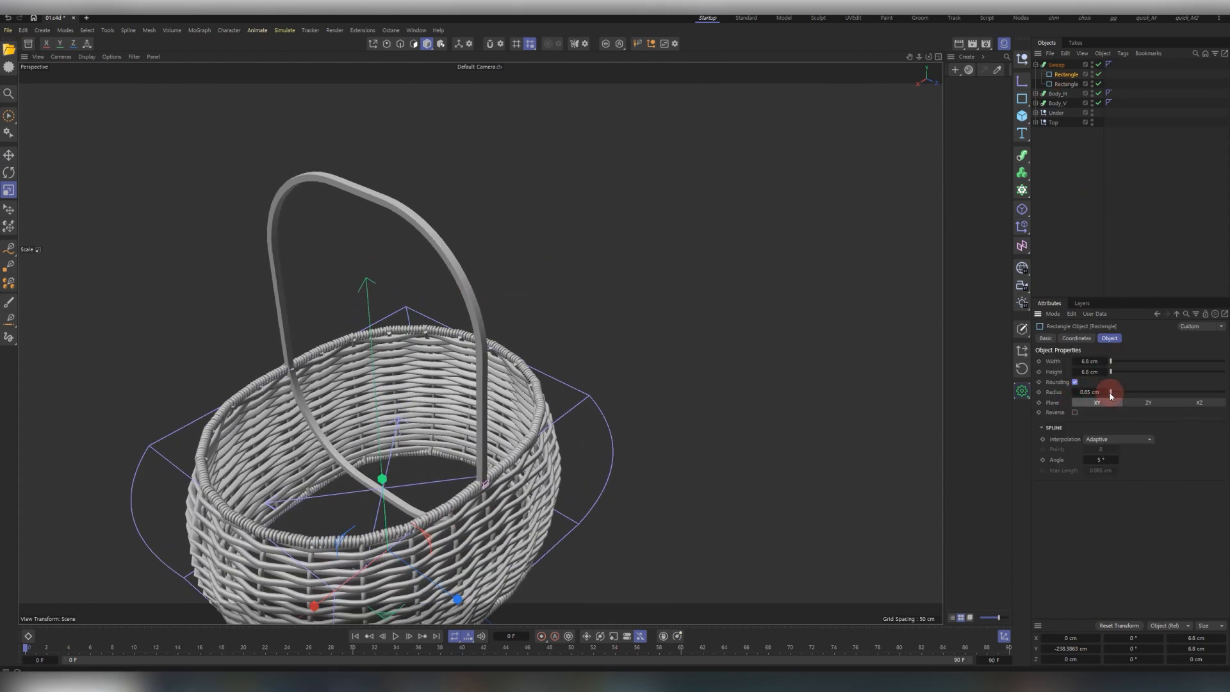
pyautogui.click(1110, 442)
pyautogui.click(1097, 449)
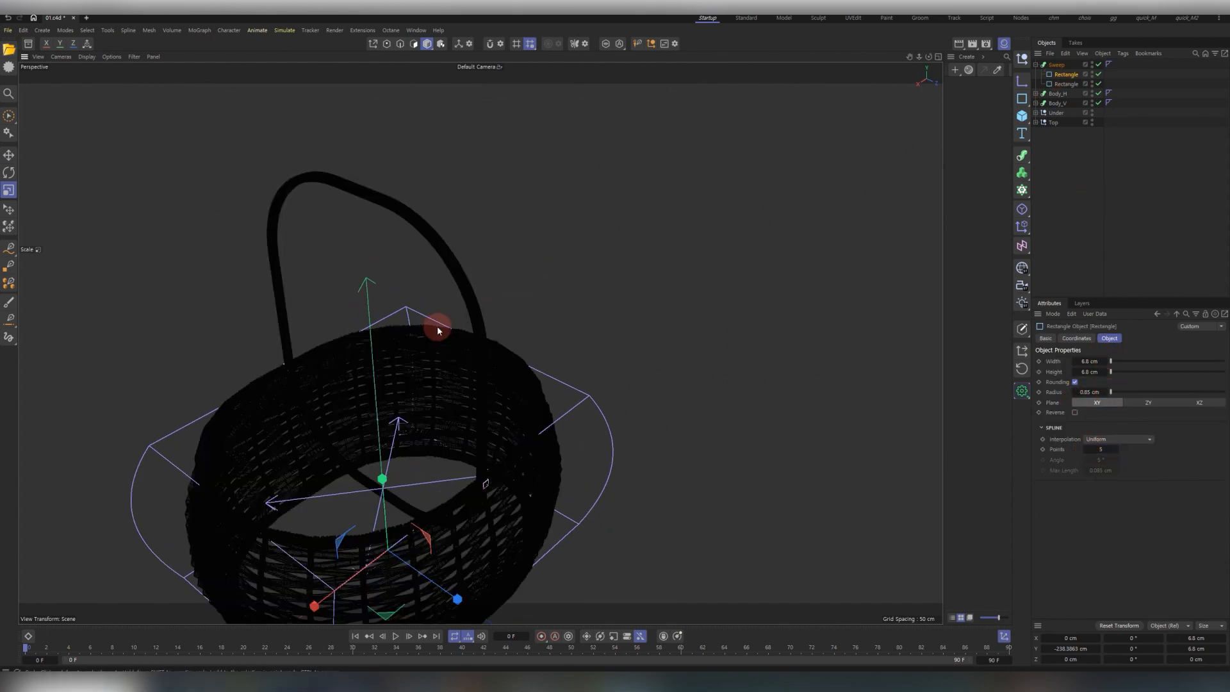
pyautogui.scroll(5, 438, 329)
pyautogui.click(1093, 448)
pyautogui.write('1')
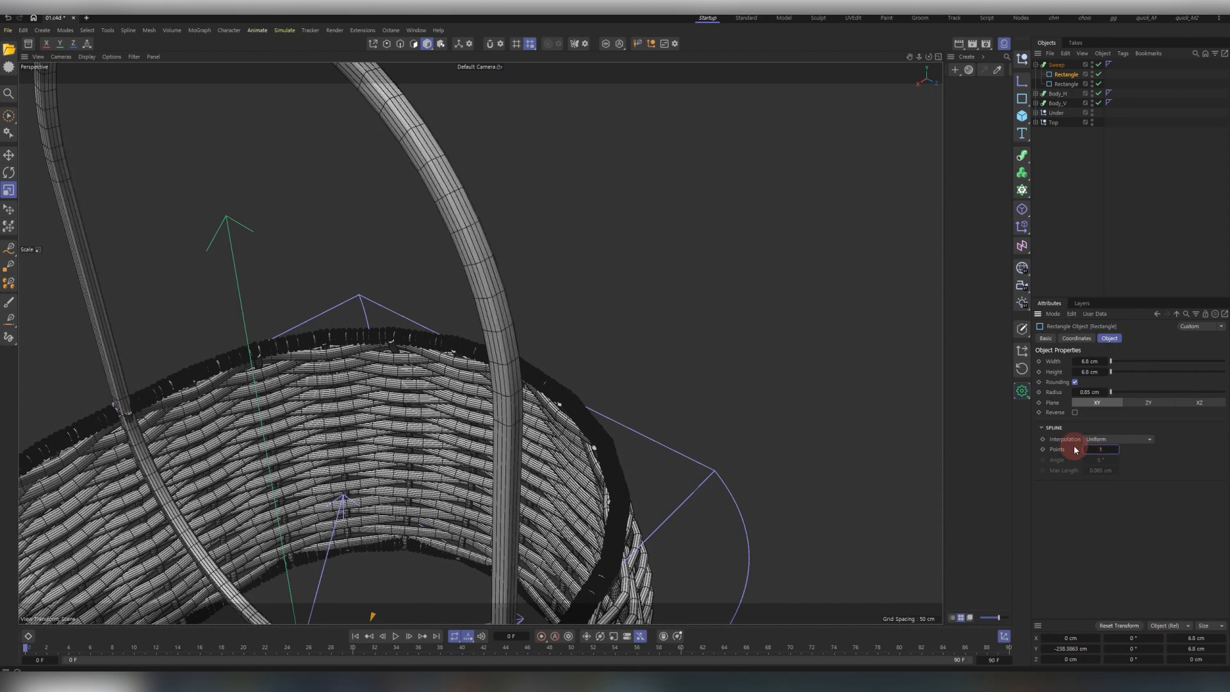
pyautogui.scroll(-4, 553, 313)
# Try a width of 4.8 cm for the handle's profile rectangle.
pyautogui.keyDown('alt'); pyautogui.moveTo(551, 314); pyautogui.dragTo(571, 464); pyautogui.keyUp('alt')
pyautogui.click(1076, 363)
pyautogui.click(1076, 362)
pyautogui.click(1076, 363)
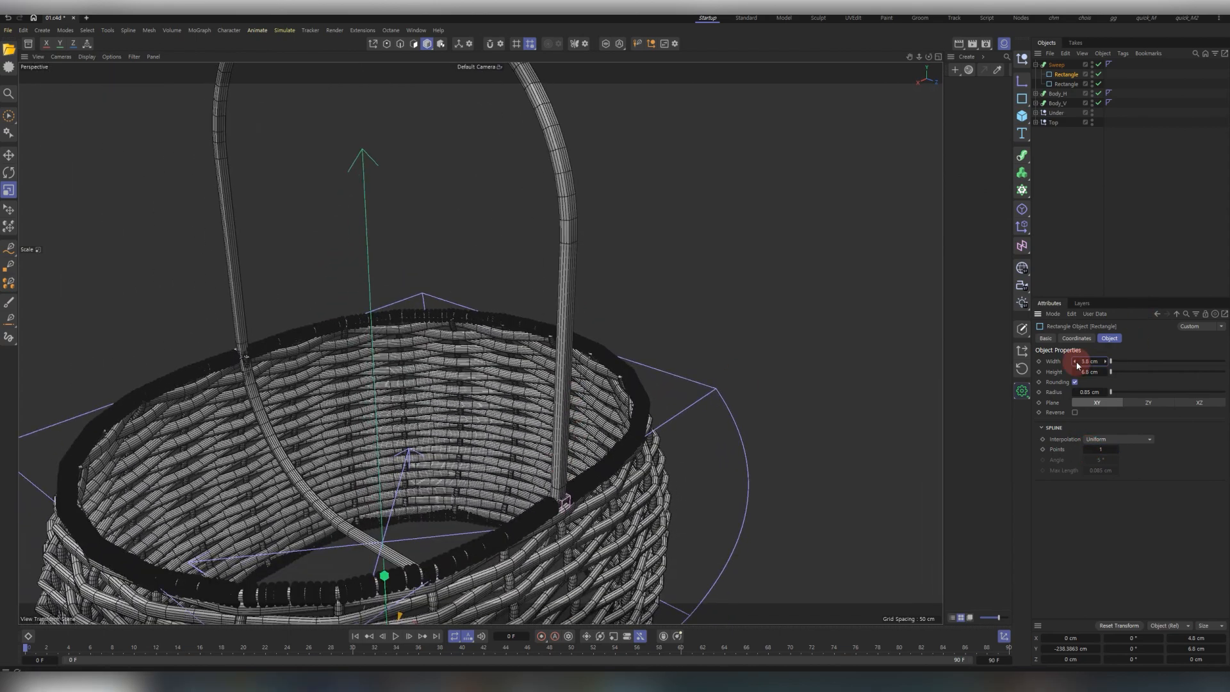
pyautogui.click(1076, 362)
pyautogui.keyDown('alt'); pyautogui.moveTo(717, 487); pyautogui.dragTo(871, 477); pyautogui.keyUp('alt')
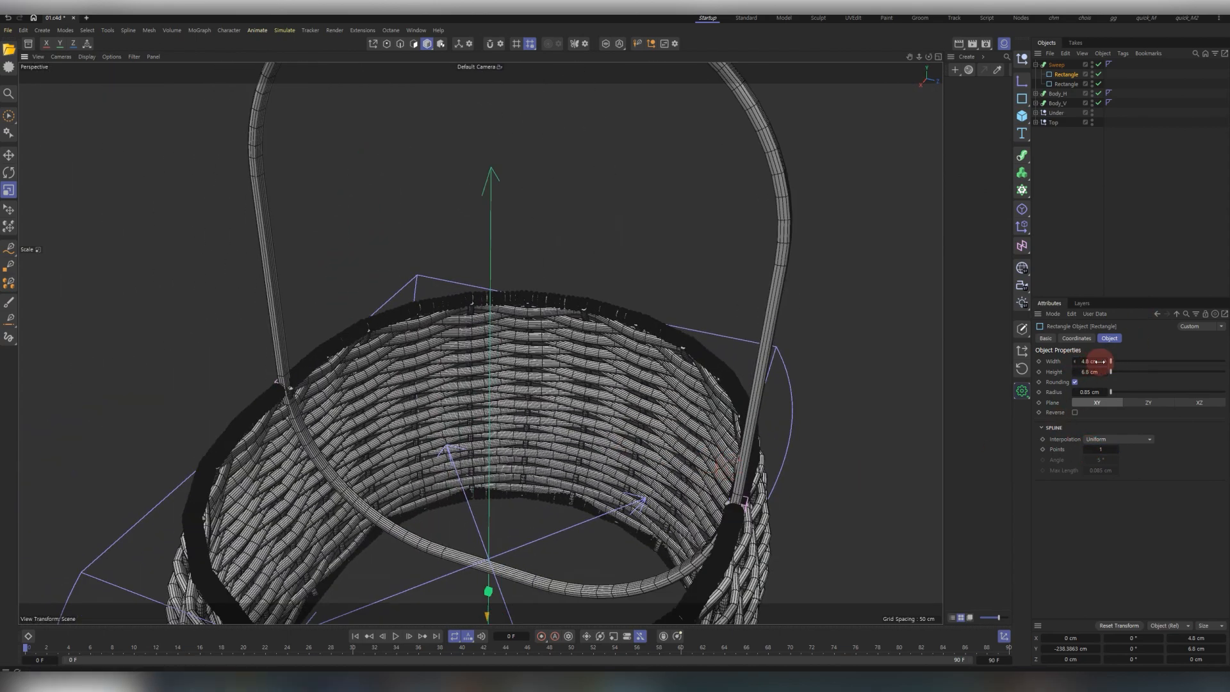
# Set the handle profile to 6.8 cm wide and 4.8 cm high, and widen the handle path rectangle to 258 cm.
pyautogui.click(1076, 372)
pyautogui.click(1076, 373)
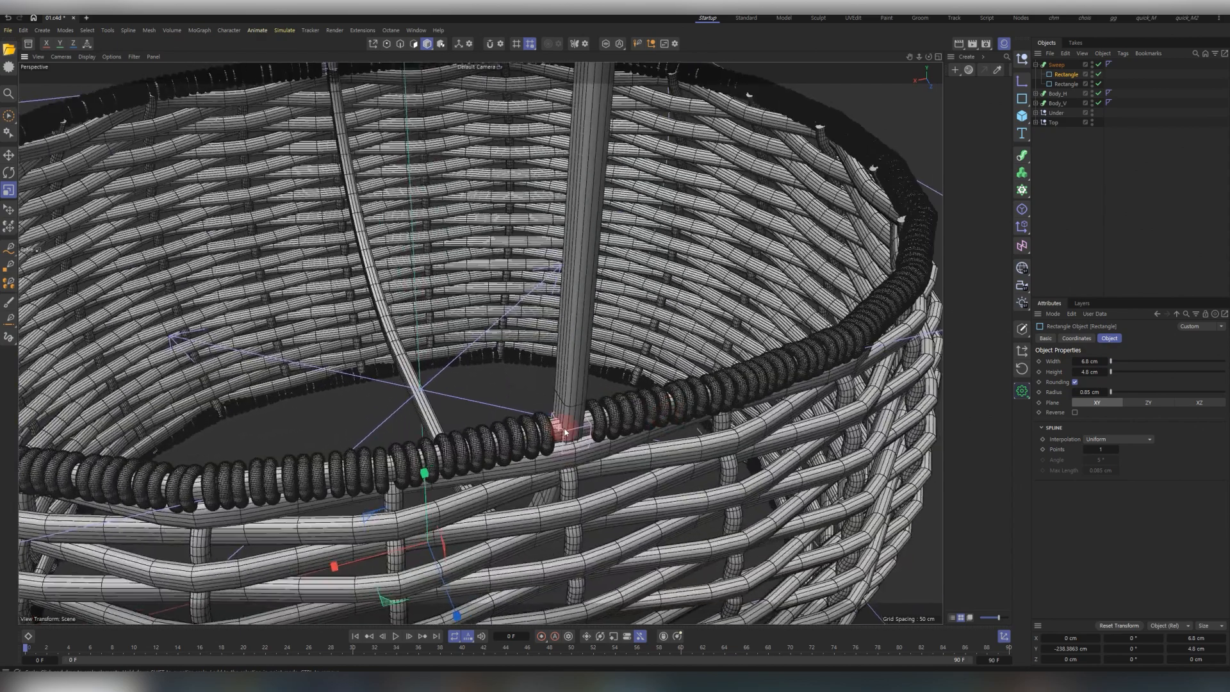
pyautogui.click(1107, 361)
pyautogui.click(1106, 362)
pyautogui.keyDown('alt'); pyautogui.moveTo(867, 419); pyautogui.dragTo(1082, 362); pyautogui.keyUp('alt')
pyautogui.click(1066, 84)
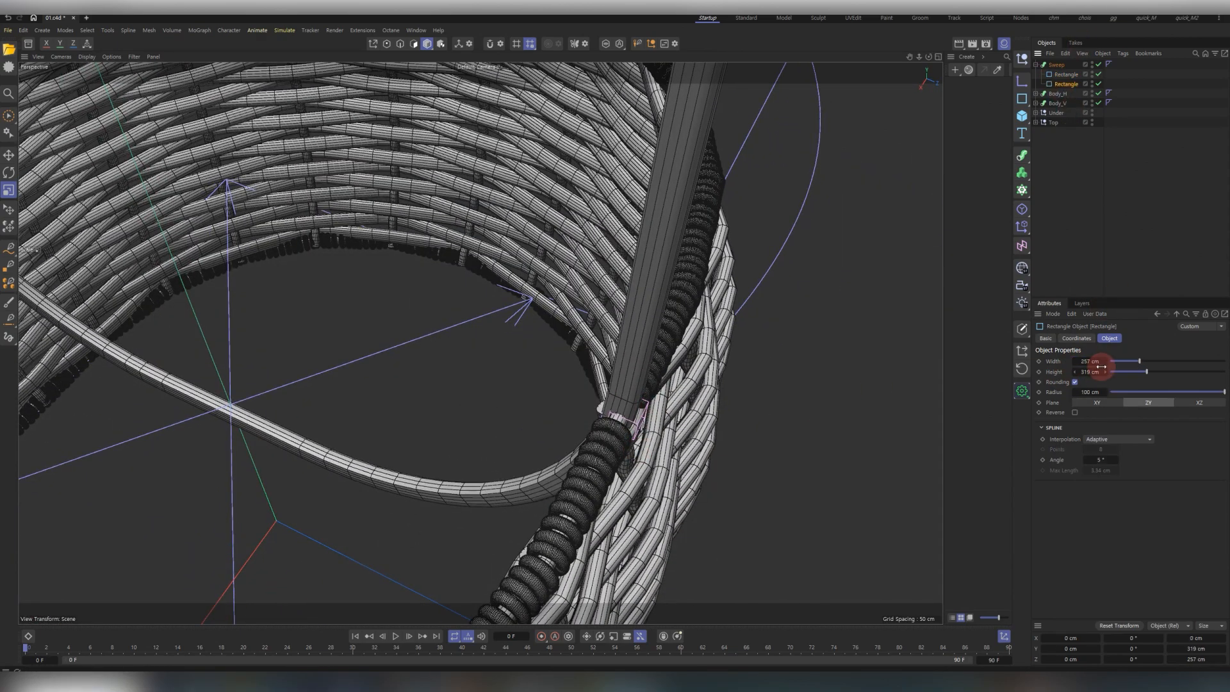
pyautogui.keyDown('alt'); pyautogui.moveTo(636, 334); pyautogui.dragTo(541, 321); pyautogui.keyUp('alt')
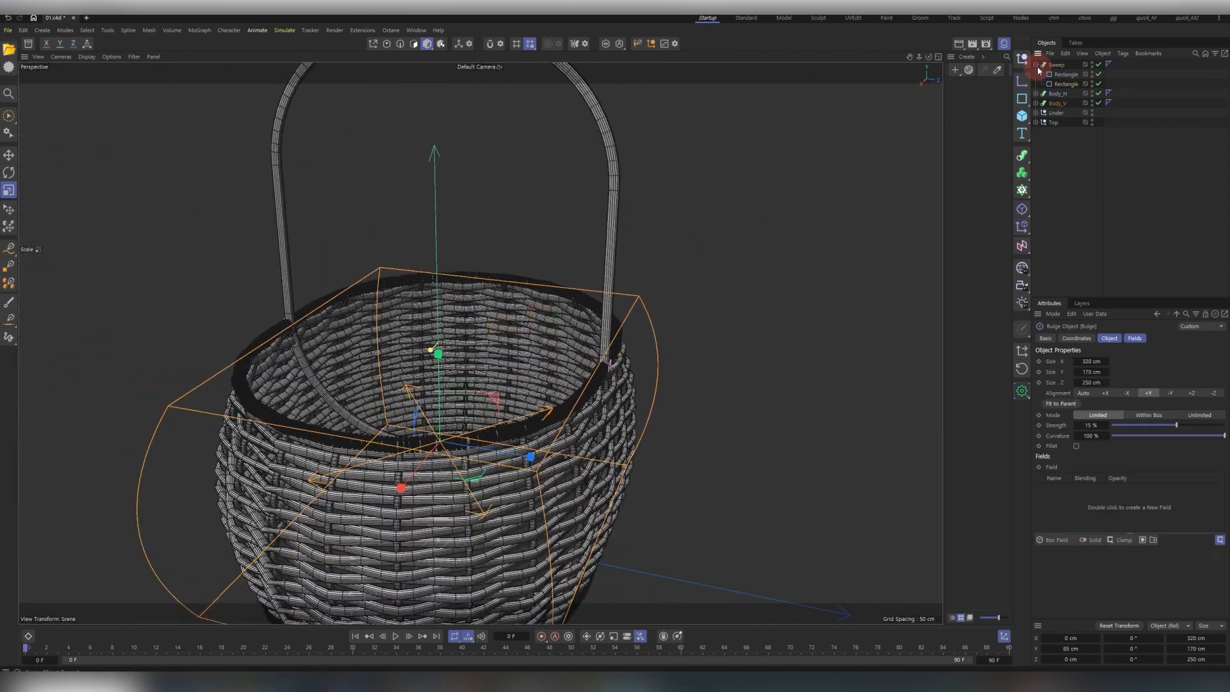
# Place the handle Sweep under a Boolean and add a cube to it, scaled to about 323 cm per side.
pyautogui.click(1036, 65)
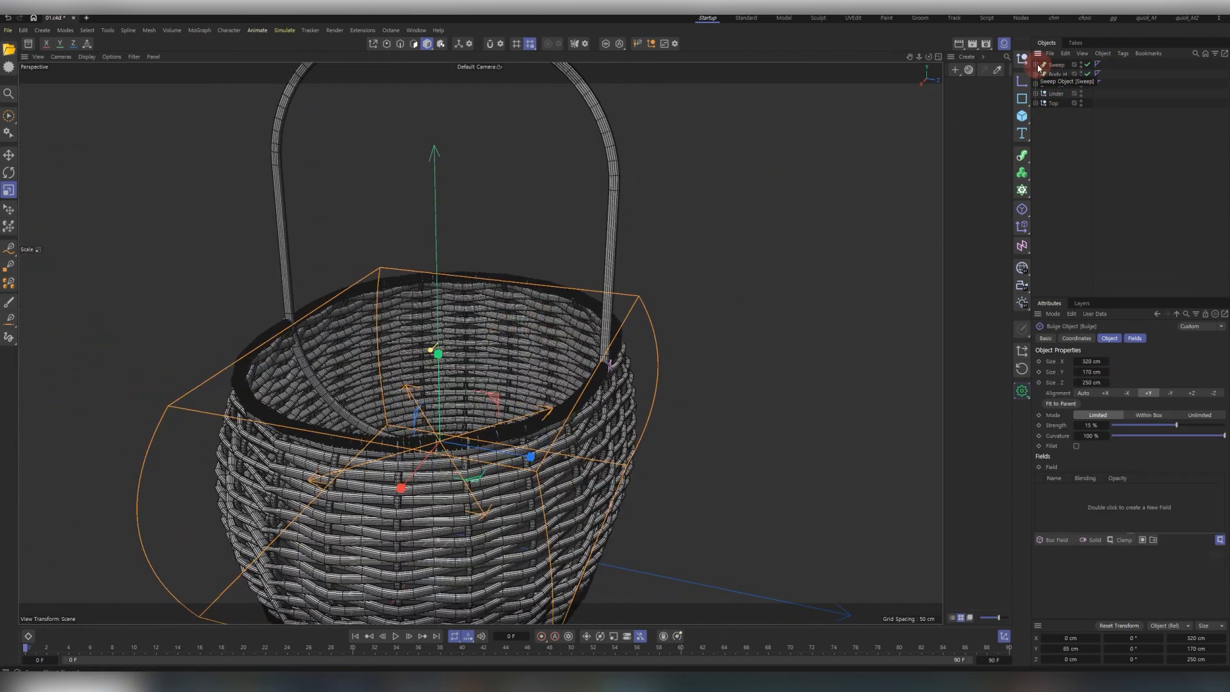
pyautogui.click(1055, 64)
pyautogui.click(1022, 156)
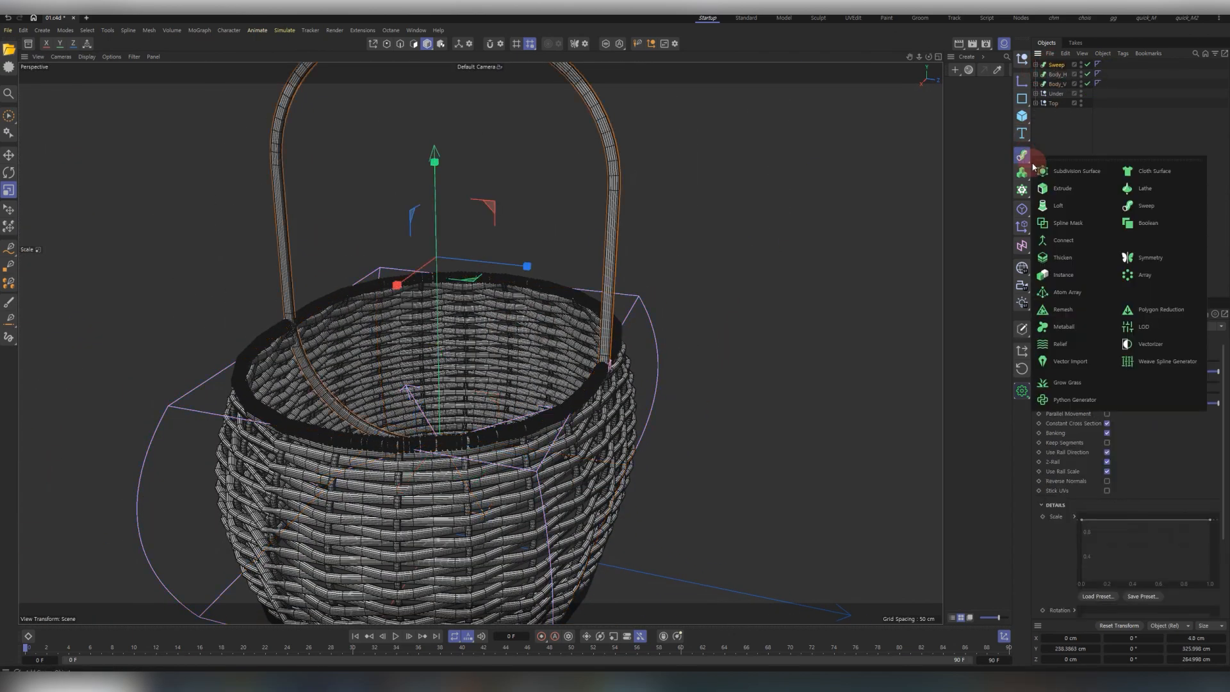
pyautogui.keyDown('alt'); pyautogui.click(1141, 224); pyautogui.keyUp('alt')
pyautogui.click(1022, 116)
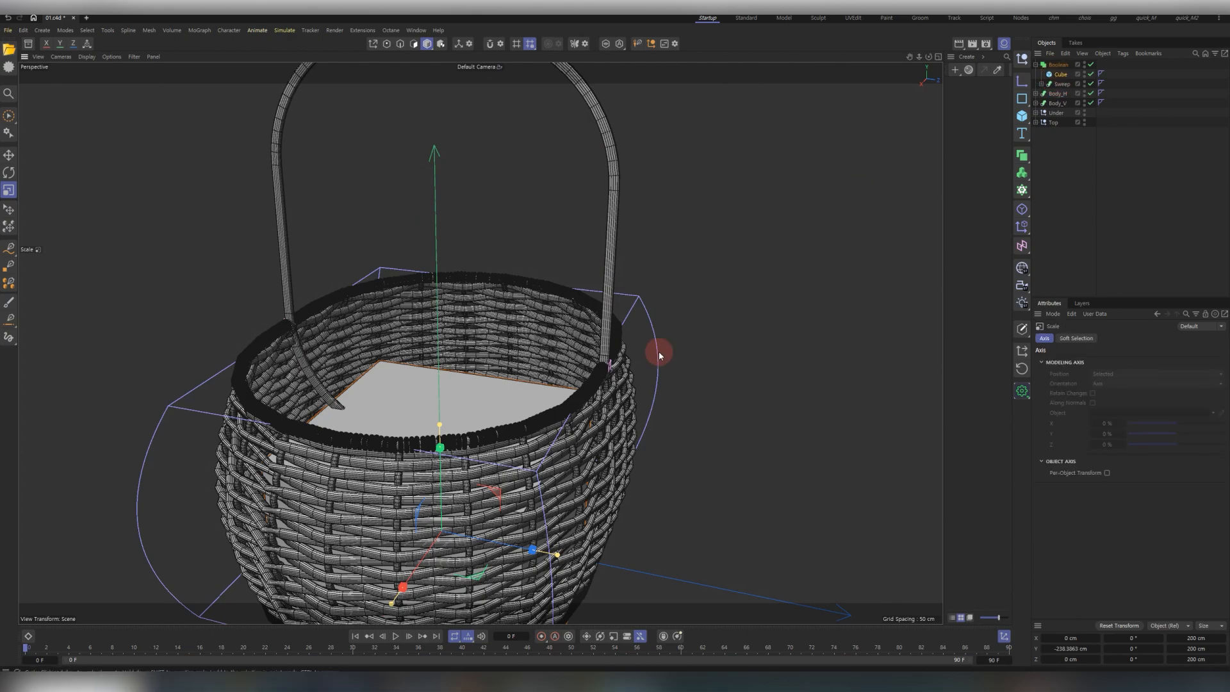
pyautogui.moveTo(659, 351); pyautogui.dragTo(852, 253)
# Use the Subtract operation on the Boolean with the Sweep ordered above the cube, cutting off the handle's lower part.
pyautogui.click(1058, 65)
pyautogui.click(1133, 361)
pyautogui.click(1128, 384)
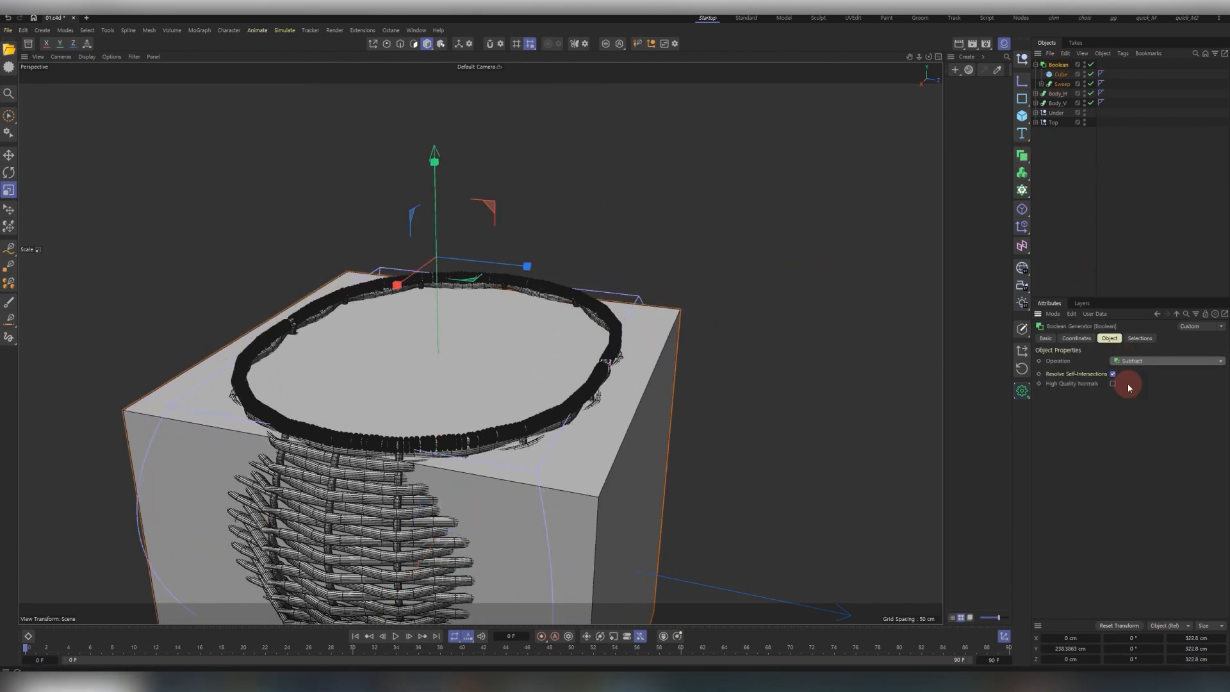
pyautogui.moveTo(1059, 83); pyautogui.dragTo(1055, 70)
pyautogui.click(1057, 163)
pyautogui.scroll(6, 581, 370)
pyautogui.keyDown('alt'); pyautogui.moveTo(581, 370); pyautogui.dragTo(674, 349); pyautogui.keyUp('alt')
# Increase the height of the handle path rectangle to make the handle taller.
pyautogui.click(1042, 75)
pyautogui.click(1066, 94)
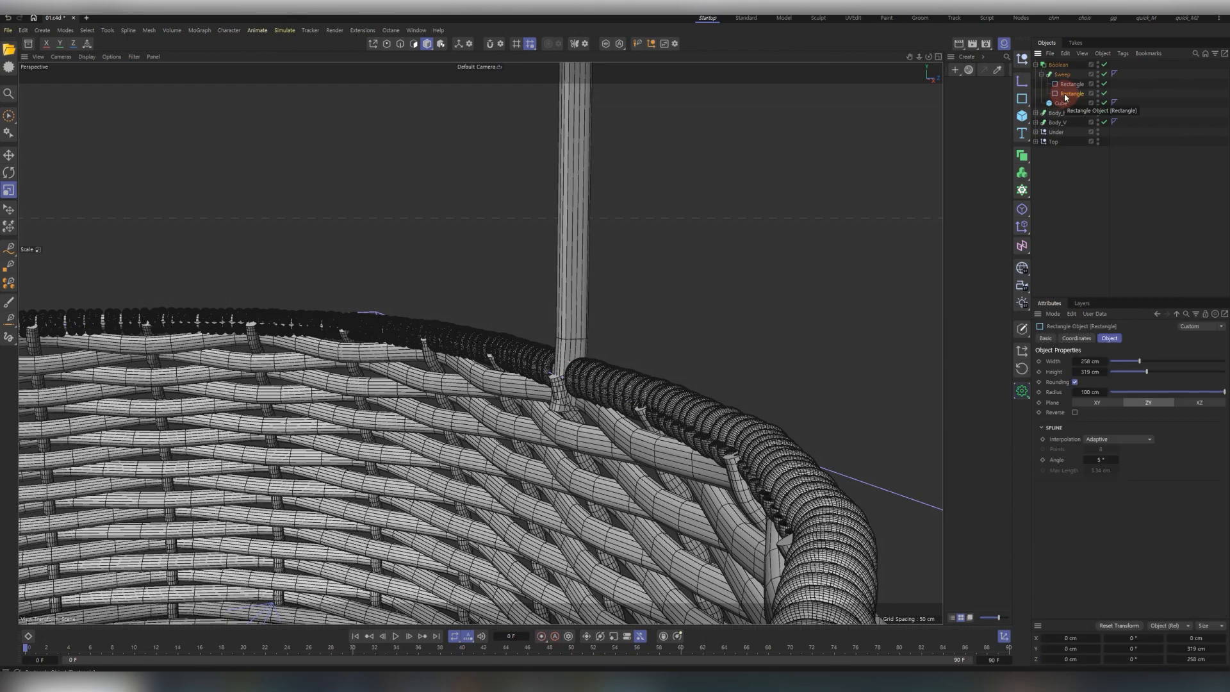
pyautogui.keyDown('alt'); pyautogui.moveTo(727, 370); pyautogui.dragTo(413, 393, button='right'); pyautogui.keyUp('alt')
pyautogui.doubleClick(1087, 372)
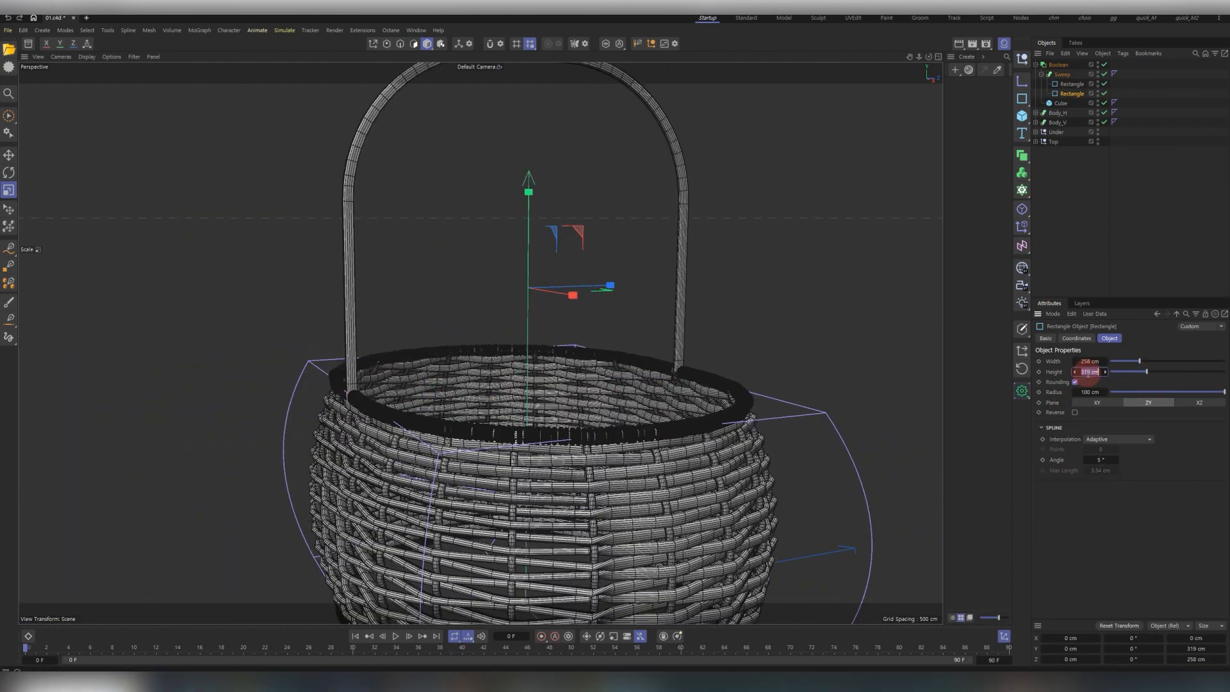
pyautogui.click(1114, 382)
pyautogui.keyDown('alt'); pyautogui.moveTo(700, 357); pyautogui.dragTo(506, 340, button='right'); pyautogui.keyUp('alt')
pyautogui.click(1058, 65)
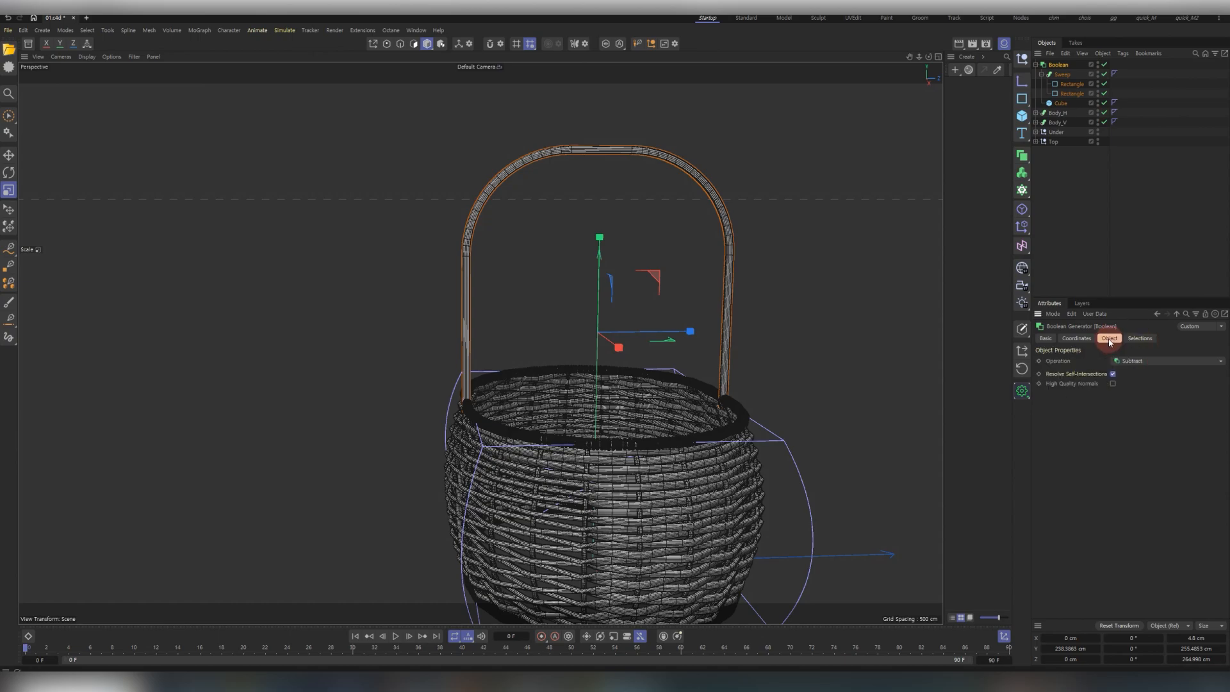
pyautogui.keyDown('alt'); pyautogui.moveTo(730, 396); pyautogui.dragTo(486, 376, button='right'); pyautogui.keyUp('alt')
pyautogui.click(648, 284)
# Duplicate the top rim's ring-wrap Sweep out of the Top group to the start of the object hierarchy.
pyautogui.click(1036, 141)
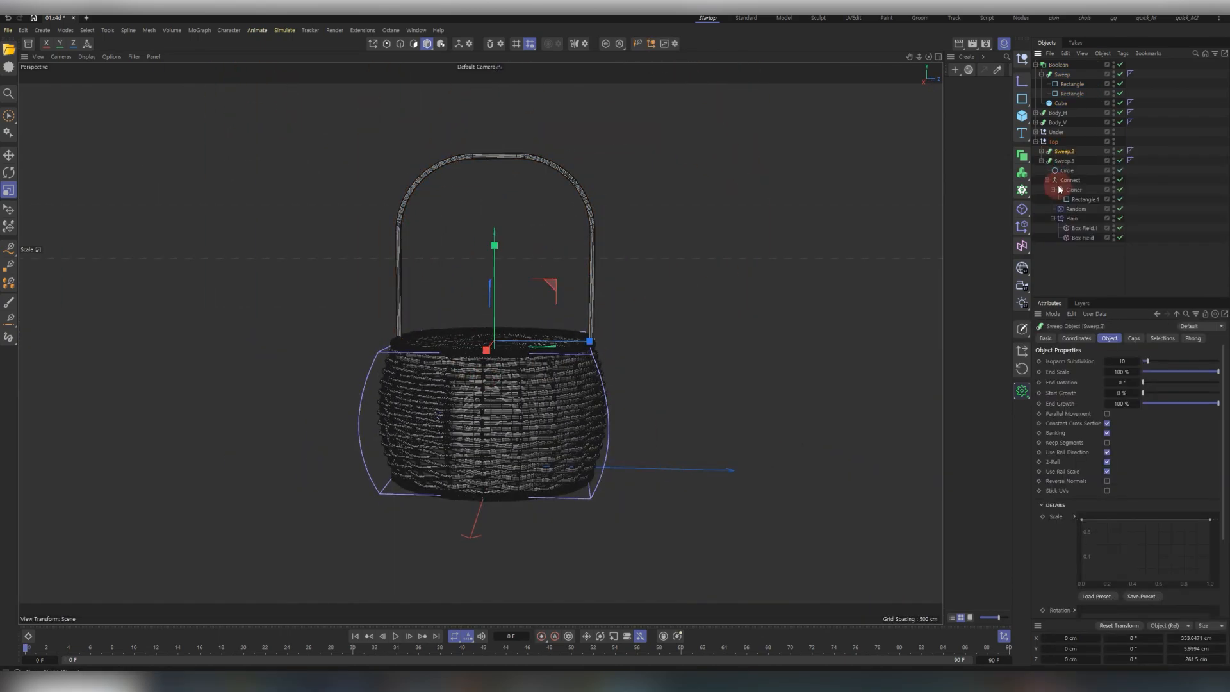
pyautogui.click(1070, 180)
pyautogui.click(1064, 161)
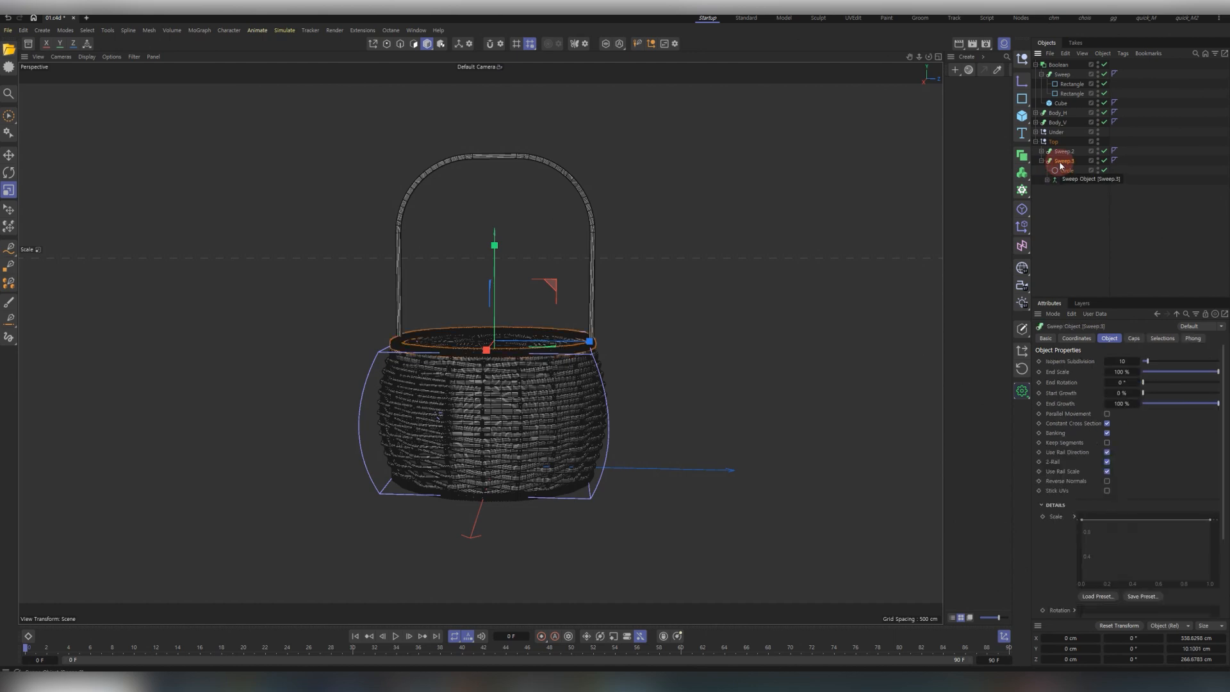
pyautogui.click(1041, 161)
pyautogui.keyDown('ctrl'); pyautogui.moveTo(1062, 74); pyautogui.dragTo(1057, 61); pyautogui.keyUp('ctrl')
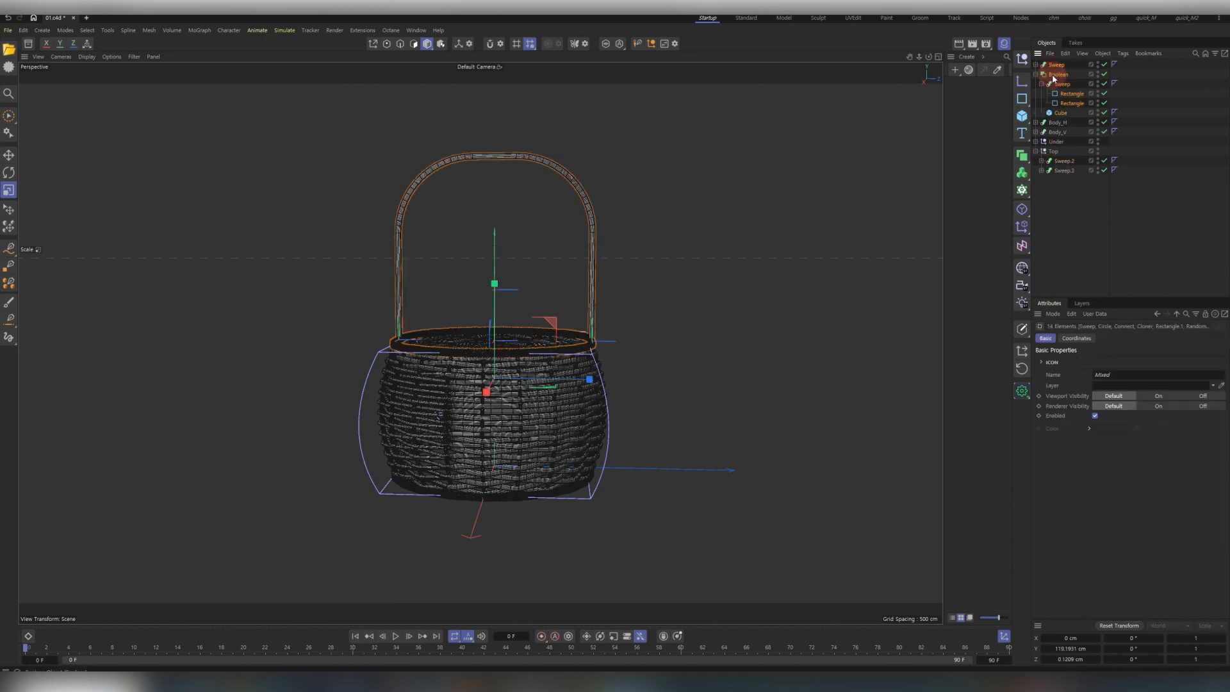
# Isolate the copied ring-wrap Sweep and the handle Boolean in the viewport with Solo mode.
pyautogui.click(618, 44)
pyautogui.click(548, 385)
pyautogui.scroll(5, 549, 386)
pyautogui.click(578, 351)
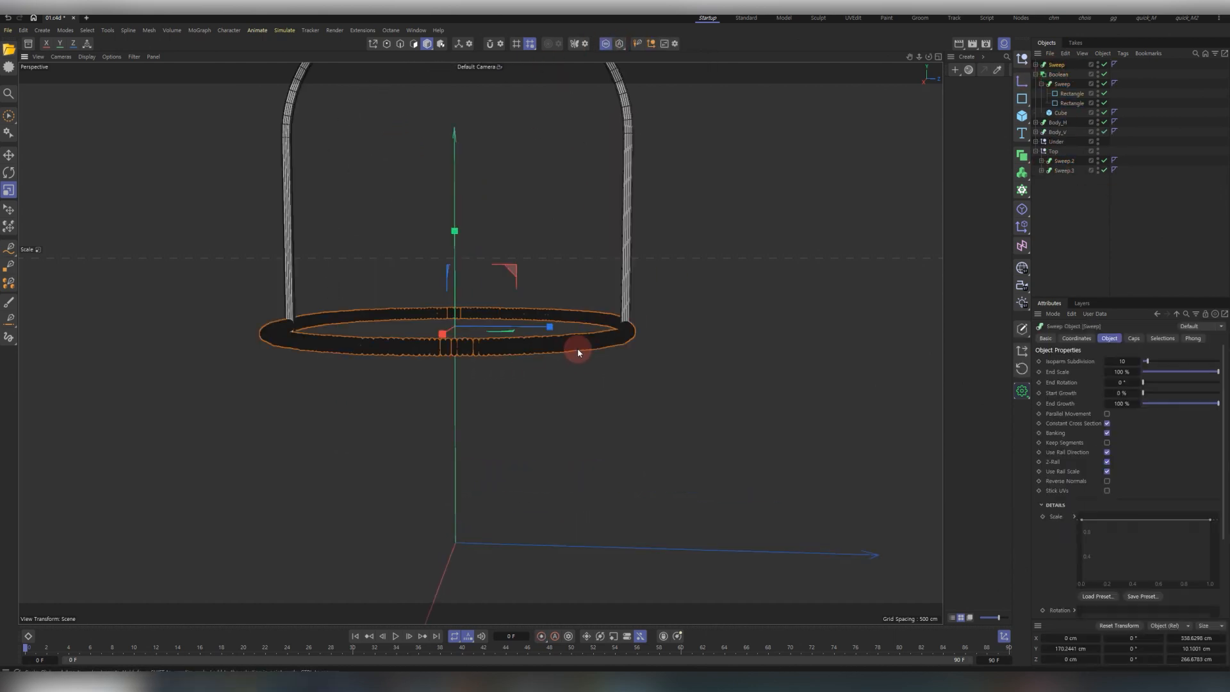
# Delete the Plain effector with its box fields from the copied ring-wrap Sweep.
pyautogui.click(1035, 65)
pyautogui.click(1042, 84)
pyautogui.click(1065, 123)
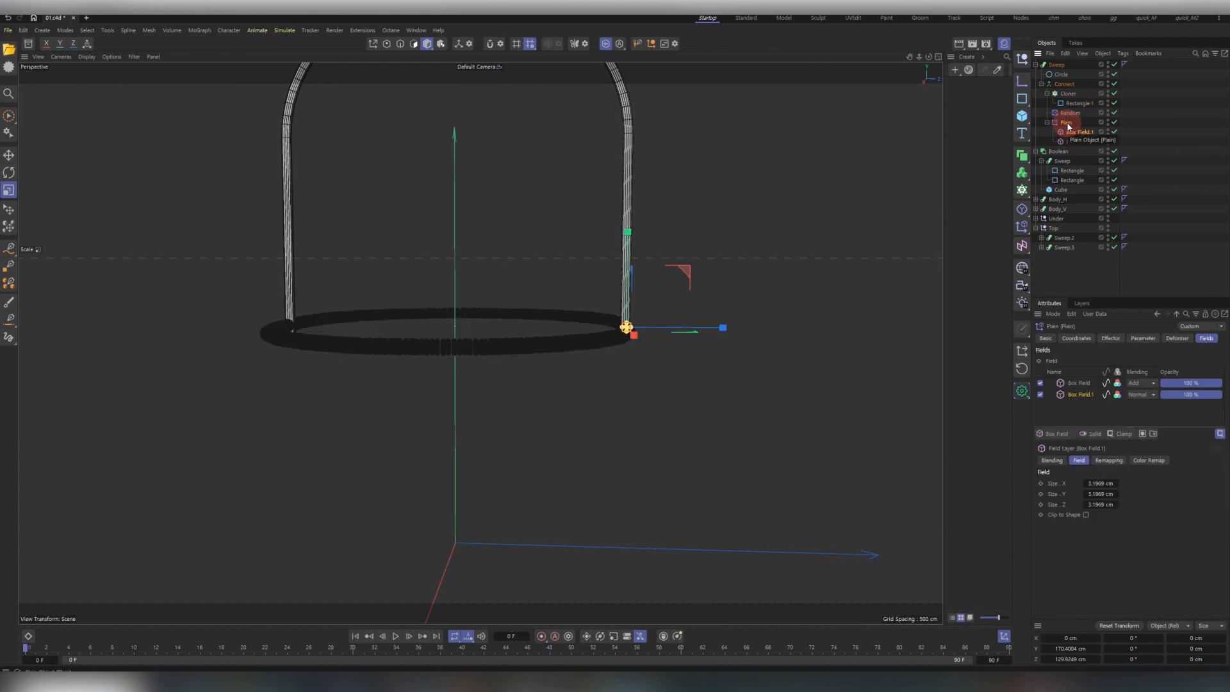
pyautogui.press('Delete')
# Link the handle's path Rectangle as the object of the copied ring Cloner and turn off Solo mode.
pyautogui.click(1073, 131)
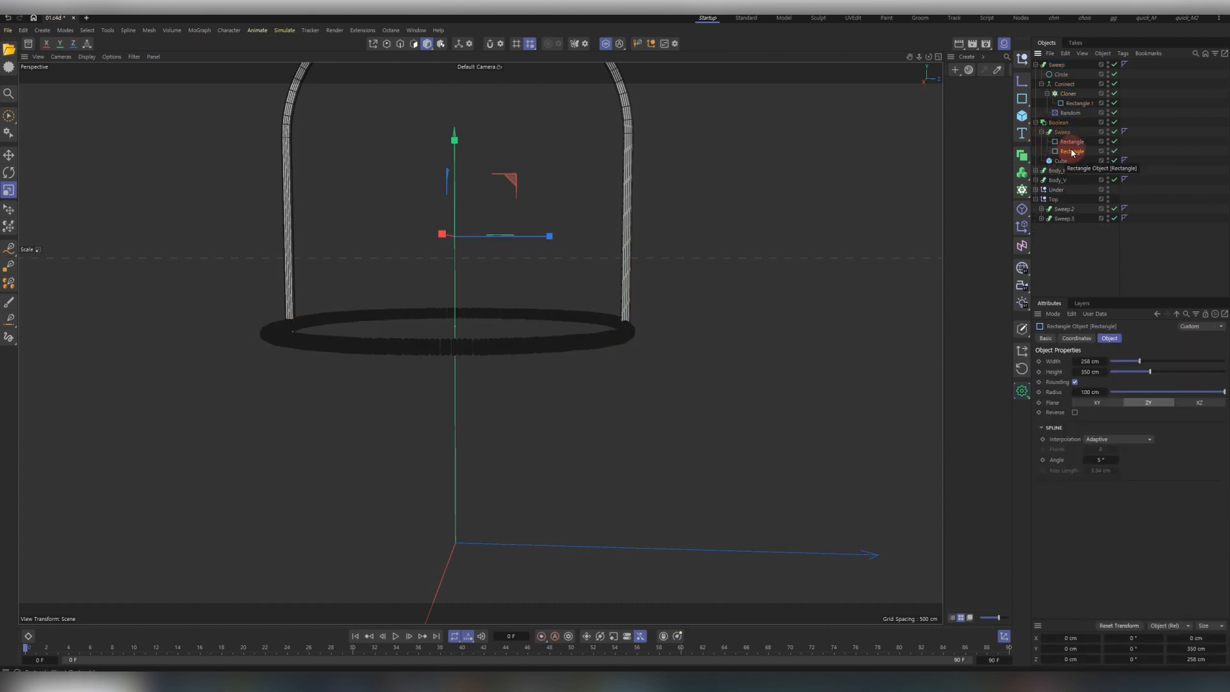
pyautogui.click(1114, 131)
pyautogui.click(1071, 141)
pyautogui.click(1075, 151)
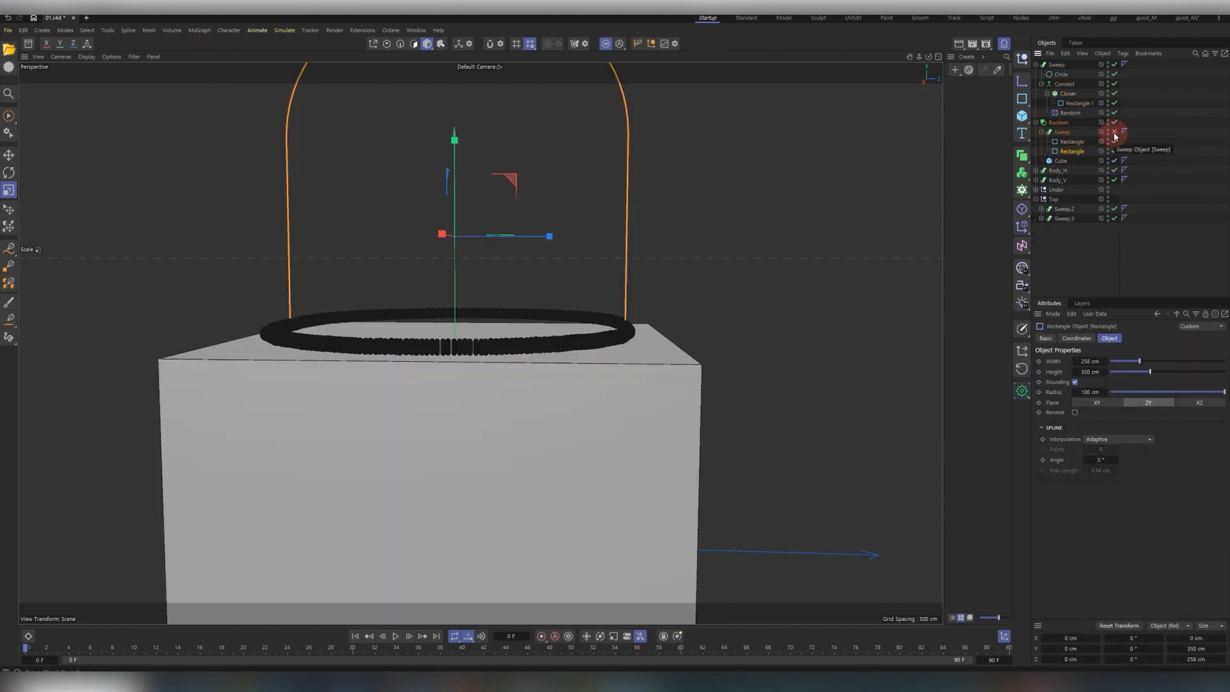
pyautogui.click(1114, 132)
pyautogui.click(1069, 93)
pyautogui.moveTo(1072, 152); pyautogui.dragTo(1124, 430)
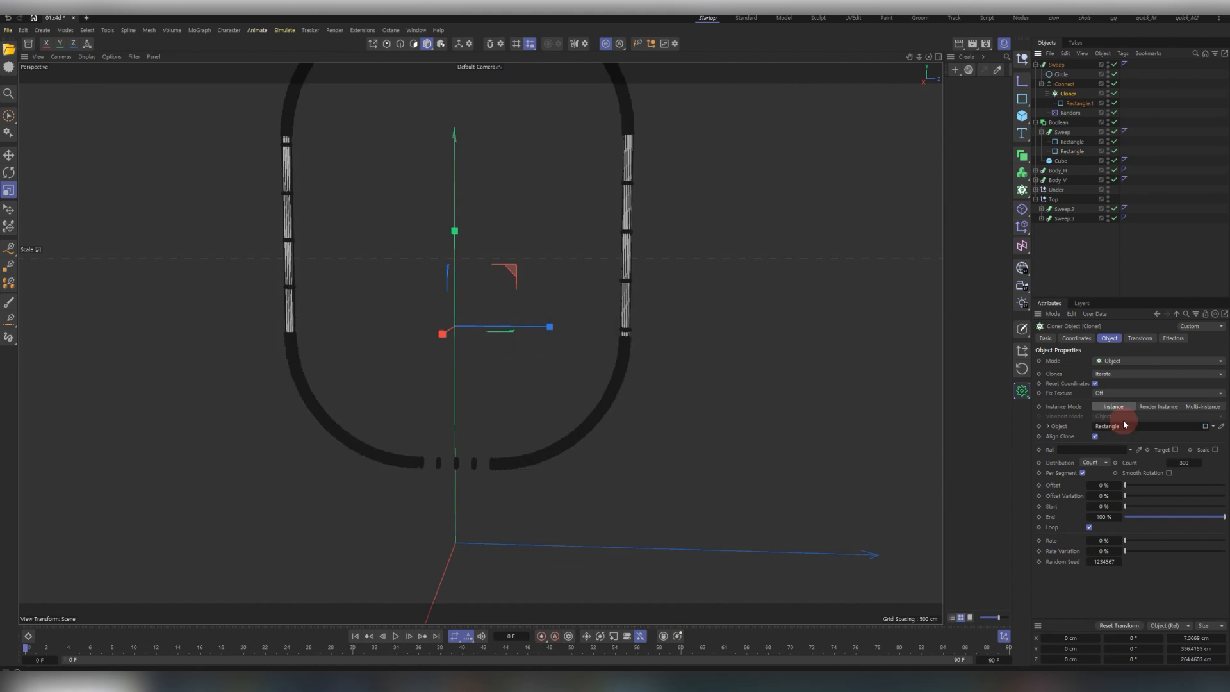
pyautogui.click(882, 228)
pyautogui.scroll(-5, 647, 315)
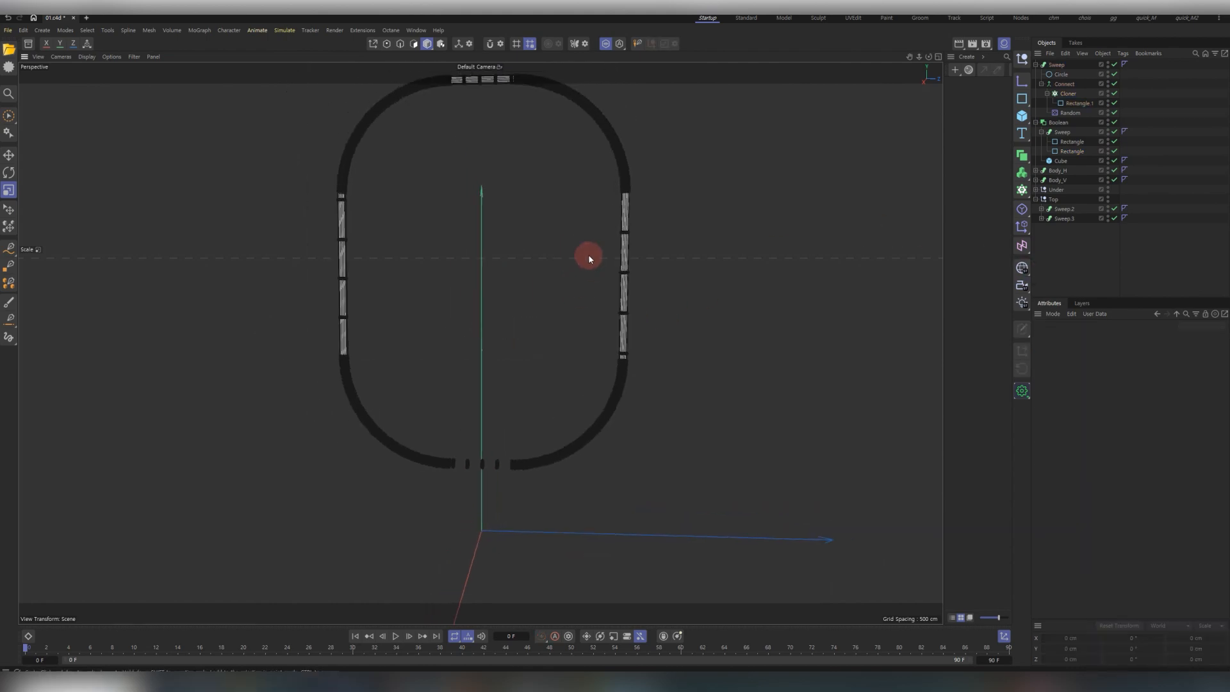
pyautogui.keyDown('alt'); pyautogui.moveTo(620, 93); pyautogui.dragTo(648, 393); pyautogui.keyUp('alt')
pyautogui.scroll(2, 647, 393)
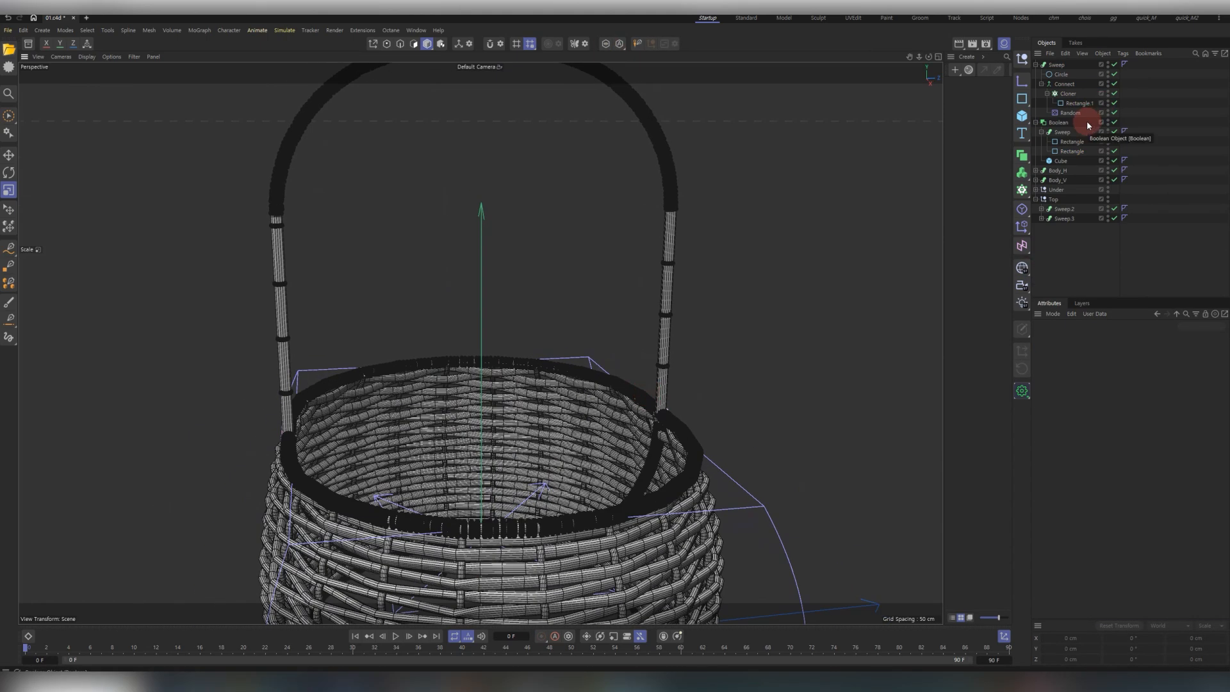
# Duplicate the handle's path Rectangle to the start of the object hierarchy and link the copy to the ring Cloner.
pyautogui.click(1075, 152)
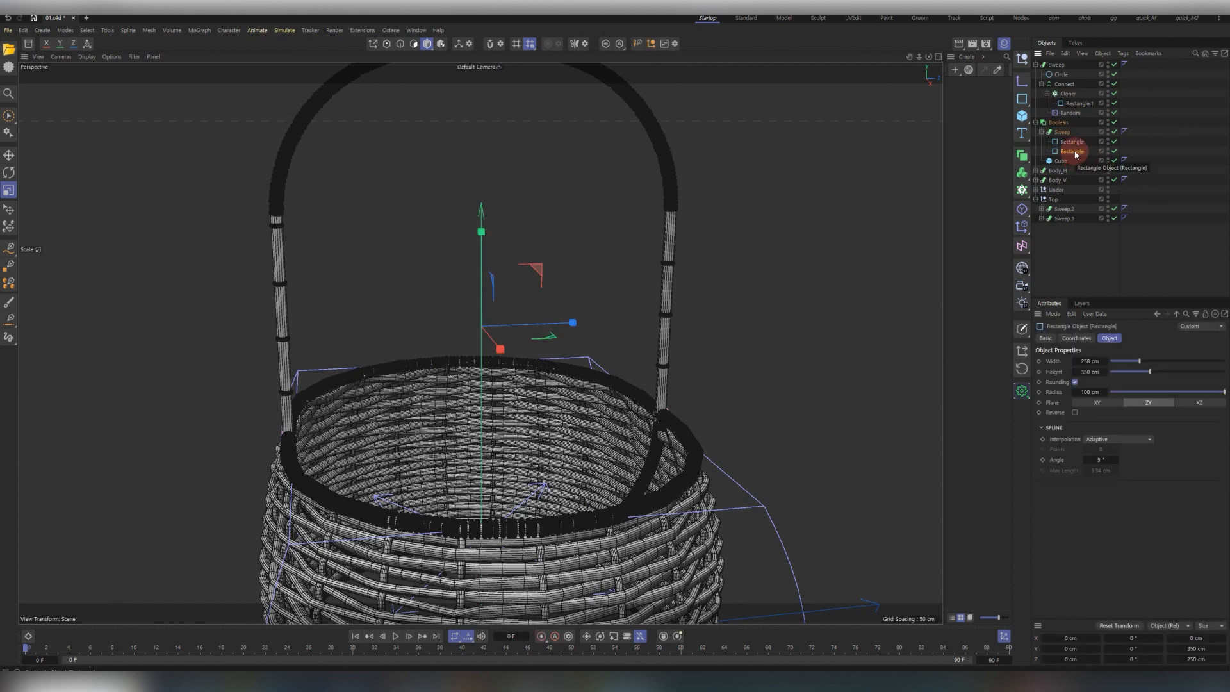
pyautogui.keyDown('ctrl'); pyautogui.moveTo(1055, 67); pyautogui.dragTo(1058, 66); pyautogui.keyUp('ctrl')
pyautogui.click(1068, 104)
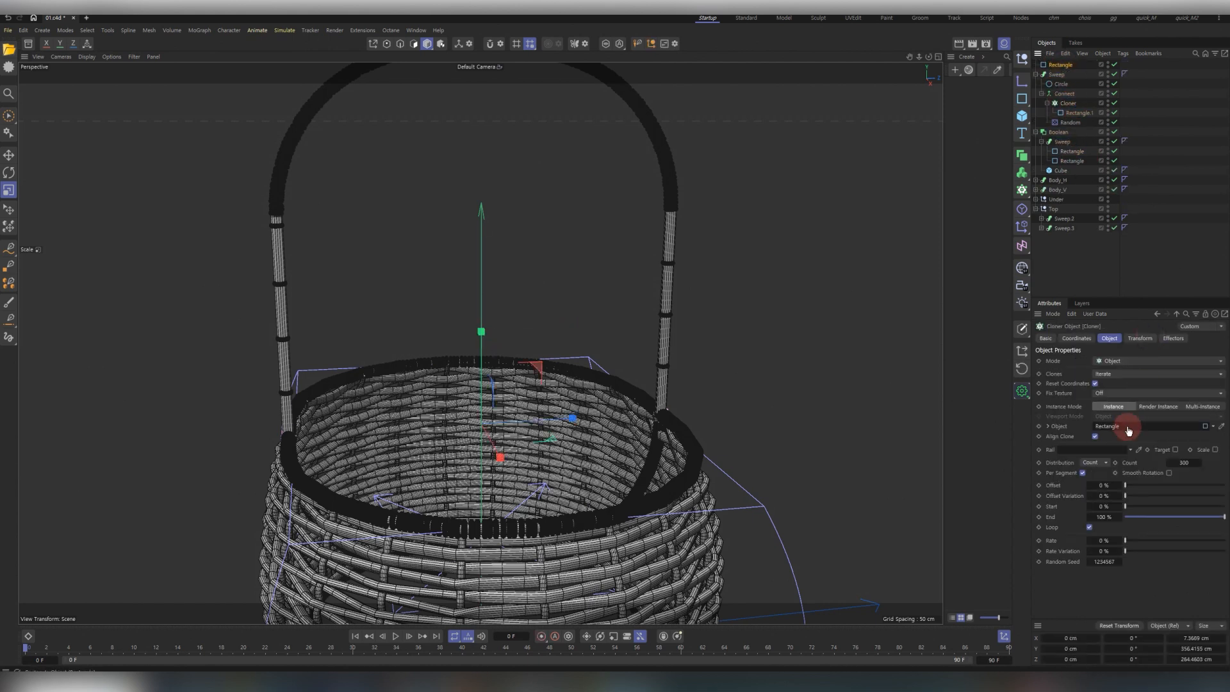
# Make the copied Rectangle editable, isolate it, and delete its two bottom points.
pyautogui.click(1060, 64)
pyautogui.press('c')
pyautogui.click(605, 44)
pyautogui.click(387, 43)
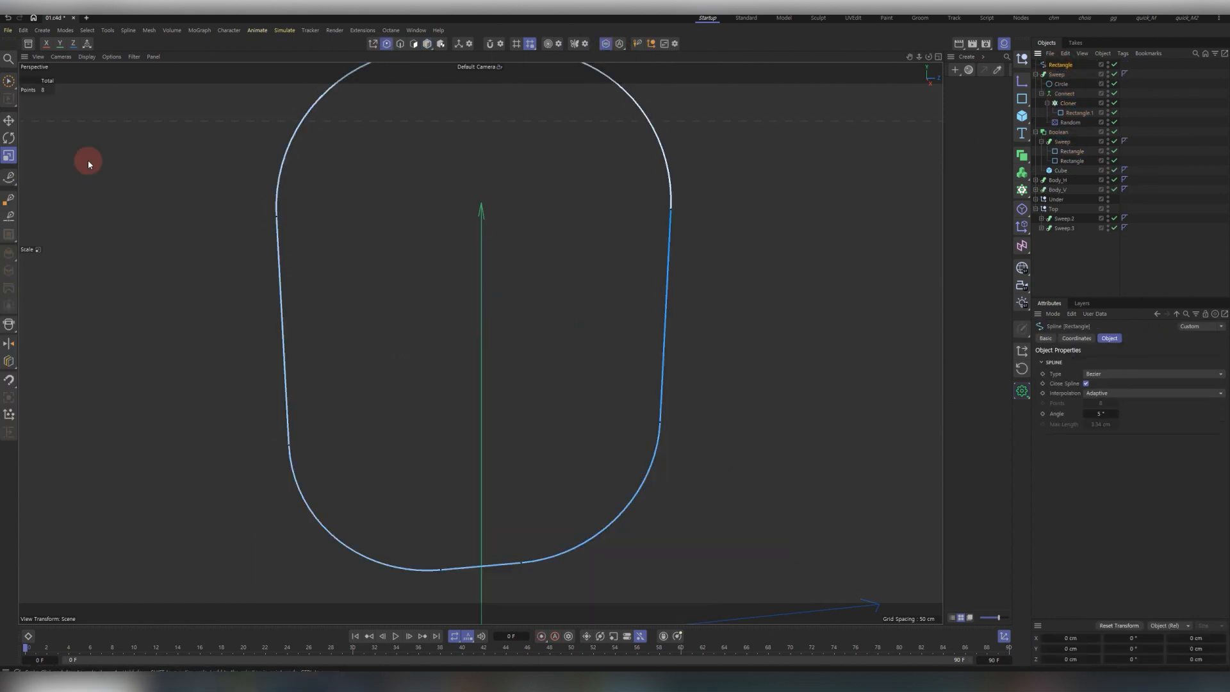
pyautogui.press('9')
pyautogui.moveTo(524, 566); pyautogui.dragTo(440, 573)
pyautogui.press('Delete')
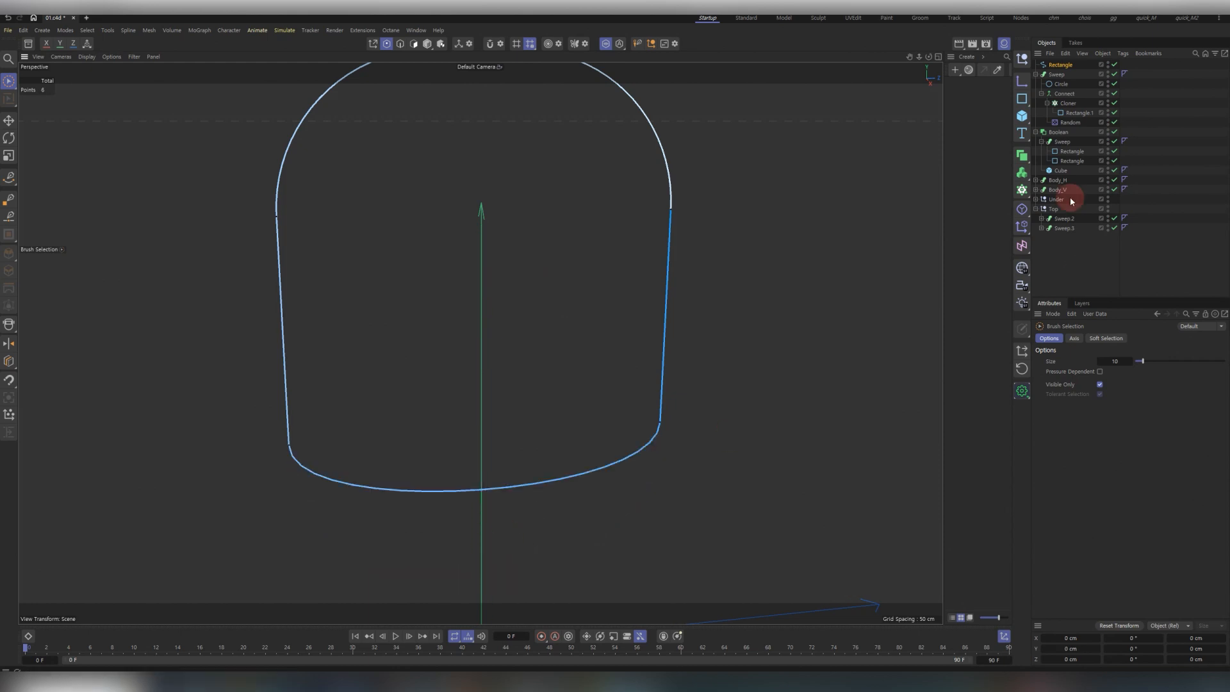
# Disable Close Spline and reorder the points so the opening lies between the arch's lower ends, then show the whole basket again.
pyautogui.click(1058, 67)
pyautogui.click(1086, 384)
pyautogui.click(660, 424)
pyautogui.click(288, 444)
pyautogui.rightClick(417, 485)
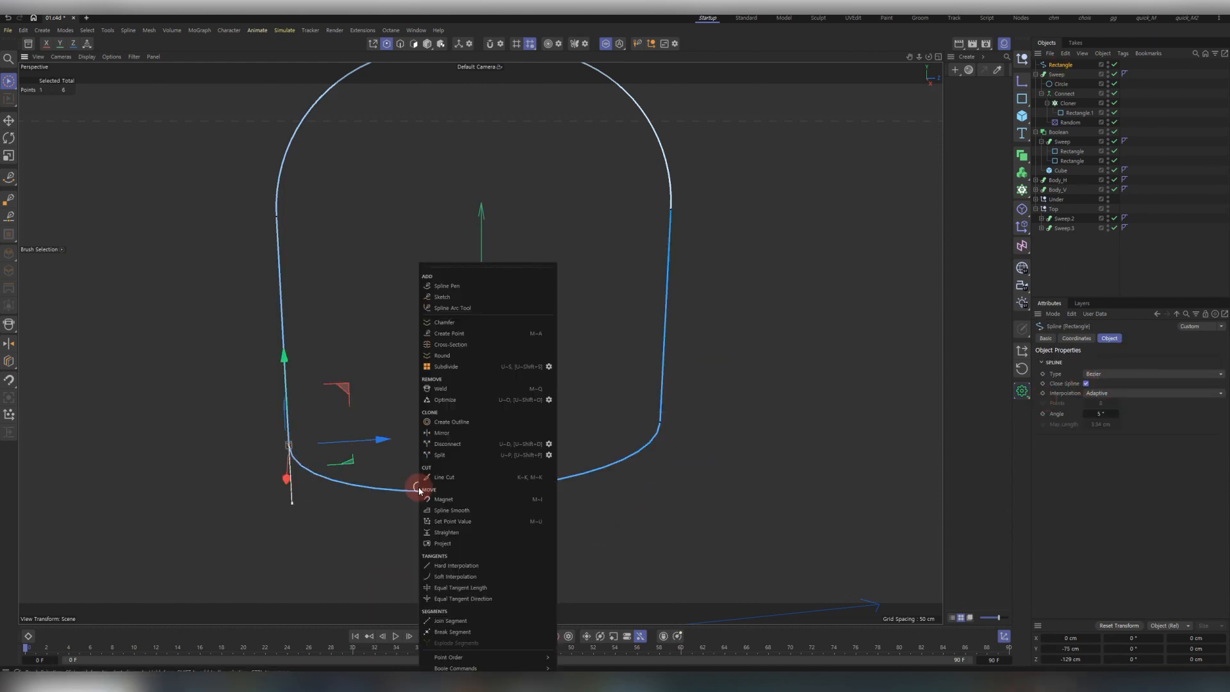
pyautogui.click(494, 653)
pyautogui.click(1086, 384)
pyautogui.click(661, 422)
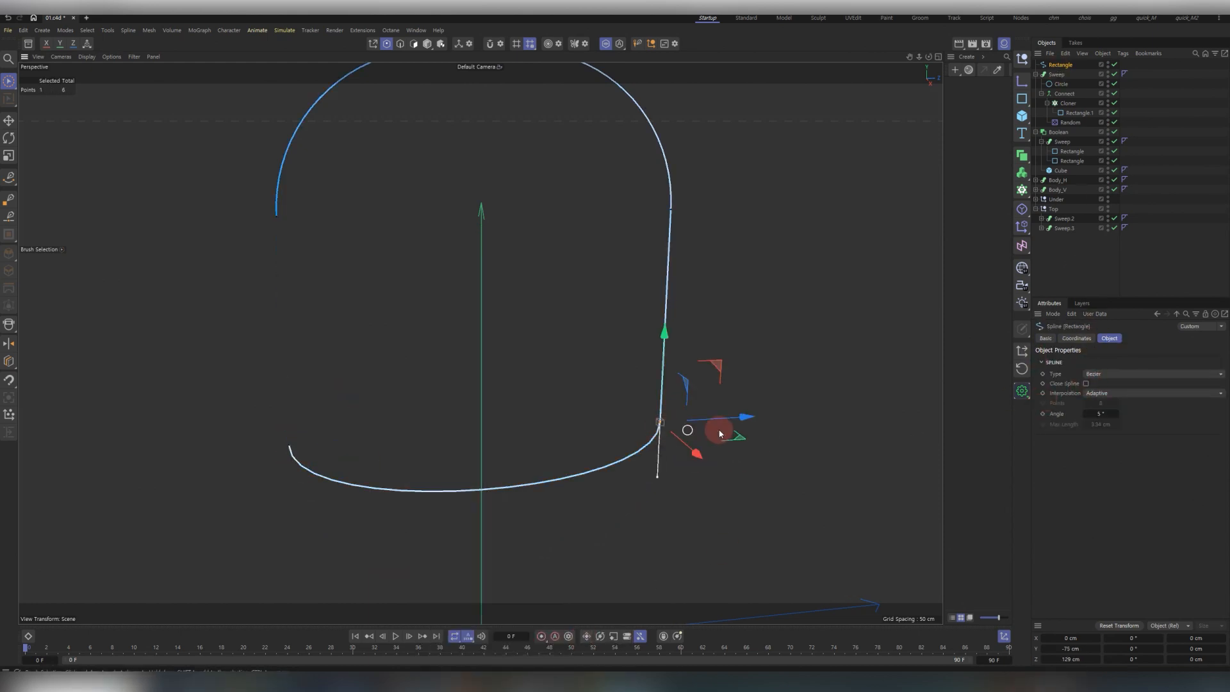
pyautogui.rightClick(780, 433)
pyautogui.click(877, 656)
pyautogui.click(1087, 258)
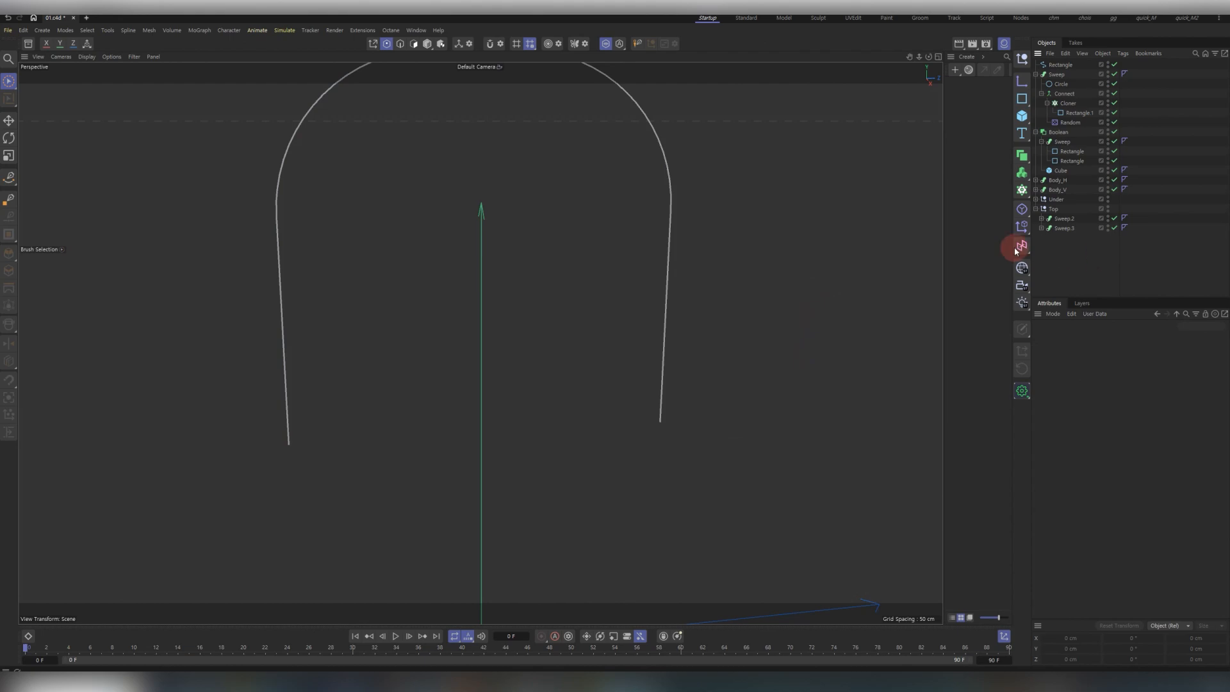
pyautogui.click(427, 42)
pyautogui.click(606, 43)
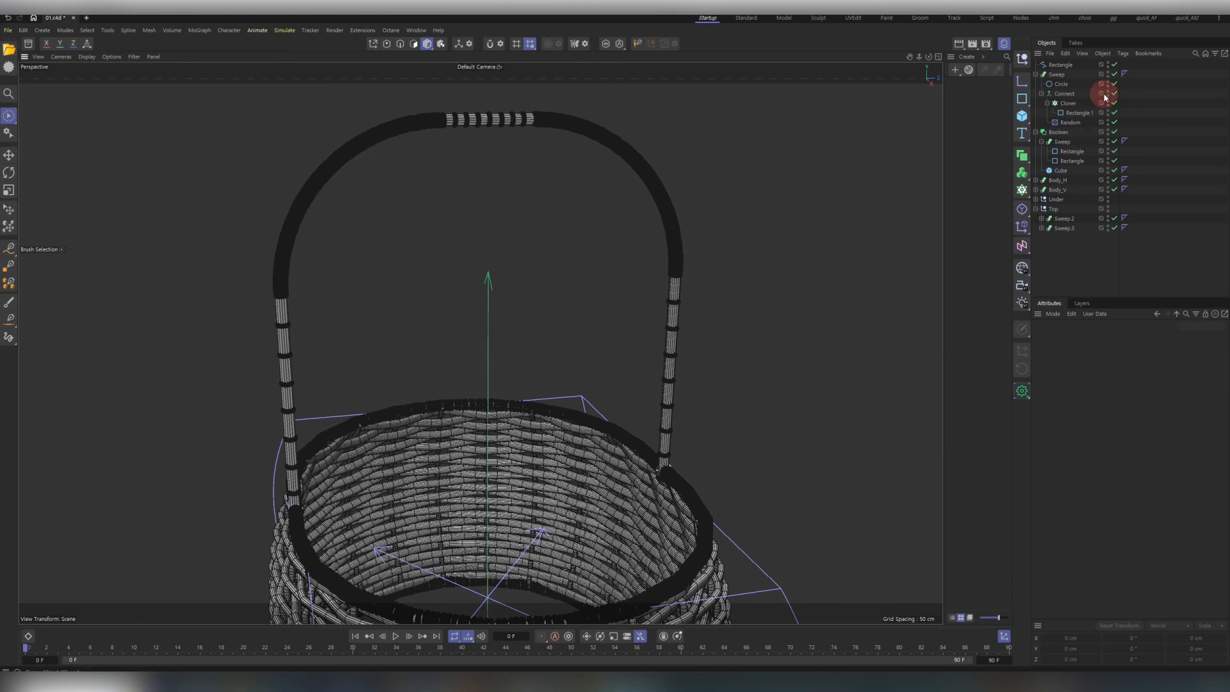
# Adjust the ring Cloner's distribution and increase the ring density until the rings wrap the handle closely.
pyautogui.click(1104, 98)
pyautogui.click(1098, 335)
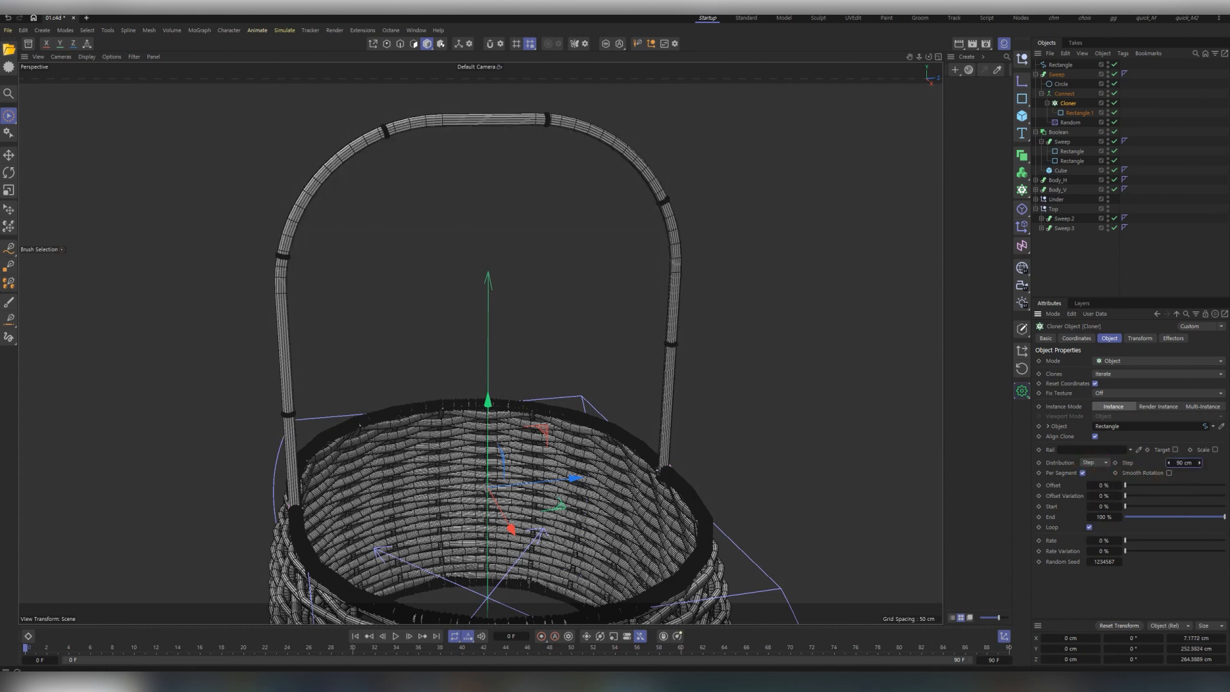
pyautogui.click(1199, 462)
pyautogui.click(1184, 463)
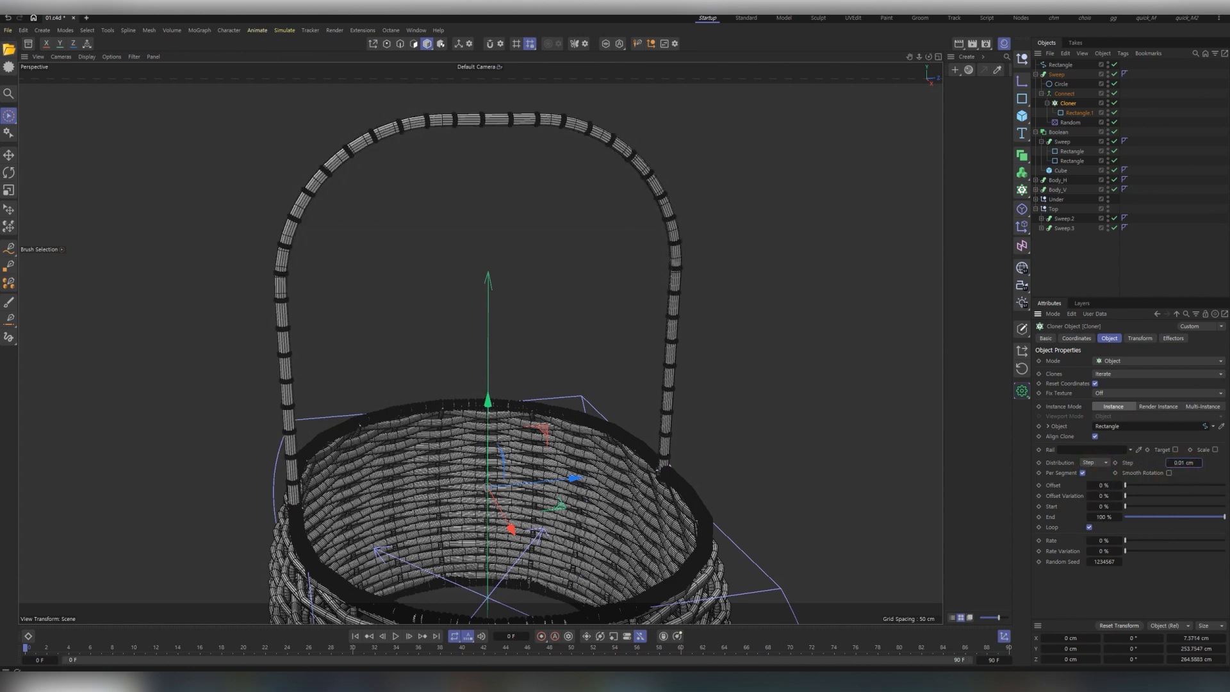
pyautogui.click(1100, 462)
pyautogui.click(1098, 492)
pyautogui.click(1184, 462)
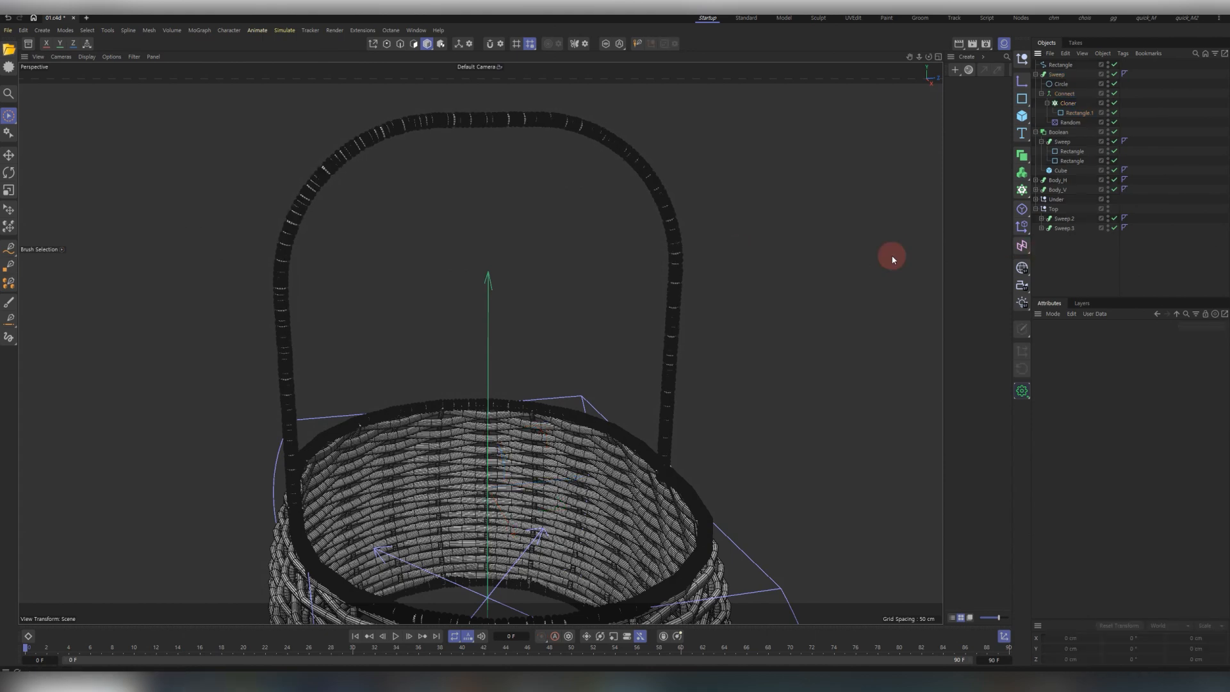
pyautogui.click(661, 263)
pyautogui.moveTo(665, 237)
pyautogui.keyDown('alt'); pyautogui.mouseDown(button='right')
pyautogui.moveTo(660, 221)
pyautogui.moveTo(782, 250)
pyautogui.moveTo(780, 269)
pyautogui.moveTo(676, 247)
pyautogui.mouseUp(button='right'); pyautogui.keyUp('alt')
pyautogui.click(1056, 75)
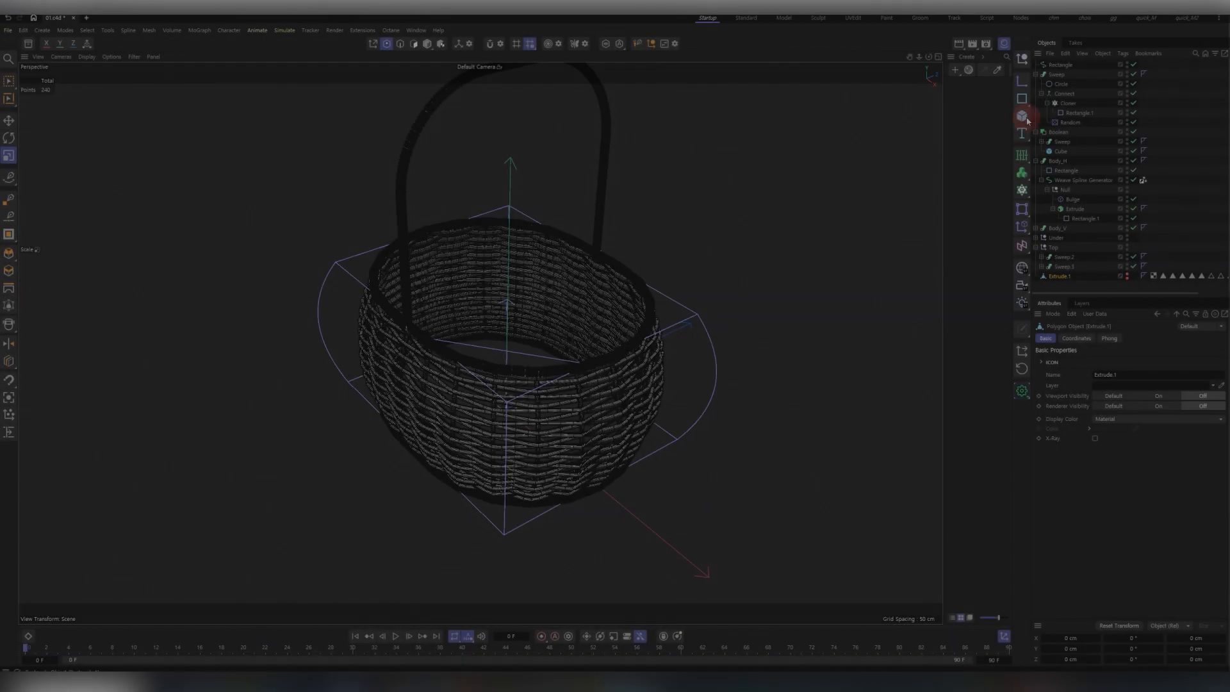
# Add a Disc for the basket's bottom and set its Disc Segments to 4.
pyautogui.click(1021, 115)
pyautogui.click(1121, 150)
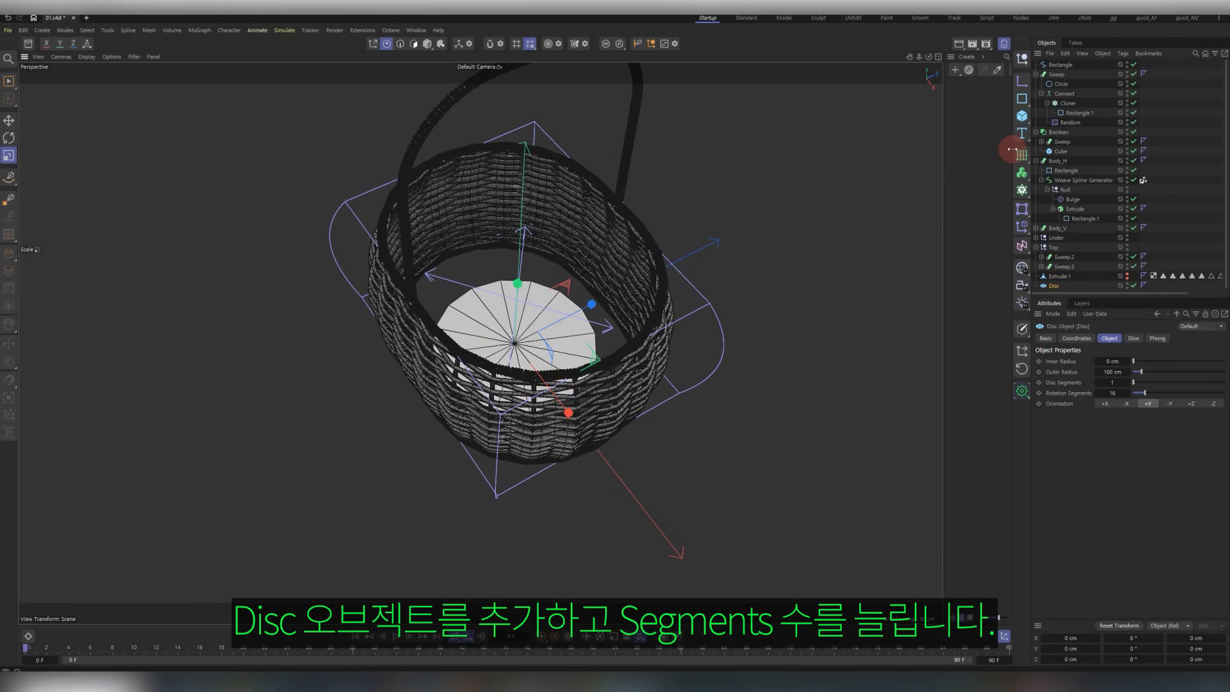
pyautogui.click(1055, 288)
pyautogui.moveTo(1128, 385); pyautogui.dragTo(1116, 381)
# Add an FFD deformer to the Disc and set its grid points to 3 in X, 2 in Y and 3 in Z.
pyautogui.click(1028, 216)
pyautogui.click(1066, 276)
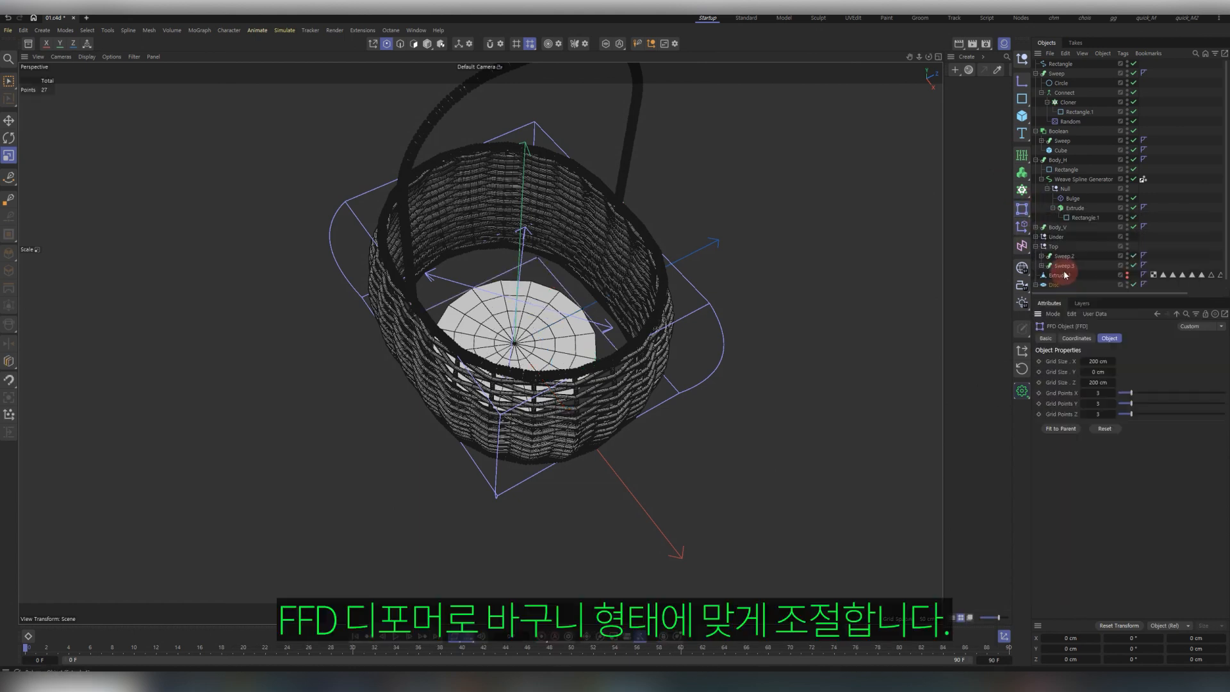
pyautogui.click(1114, 394)
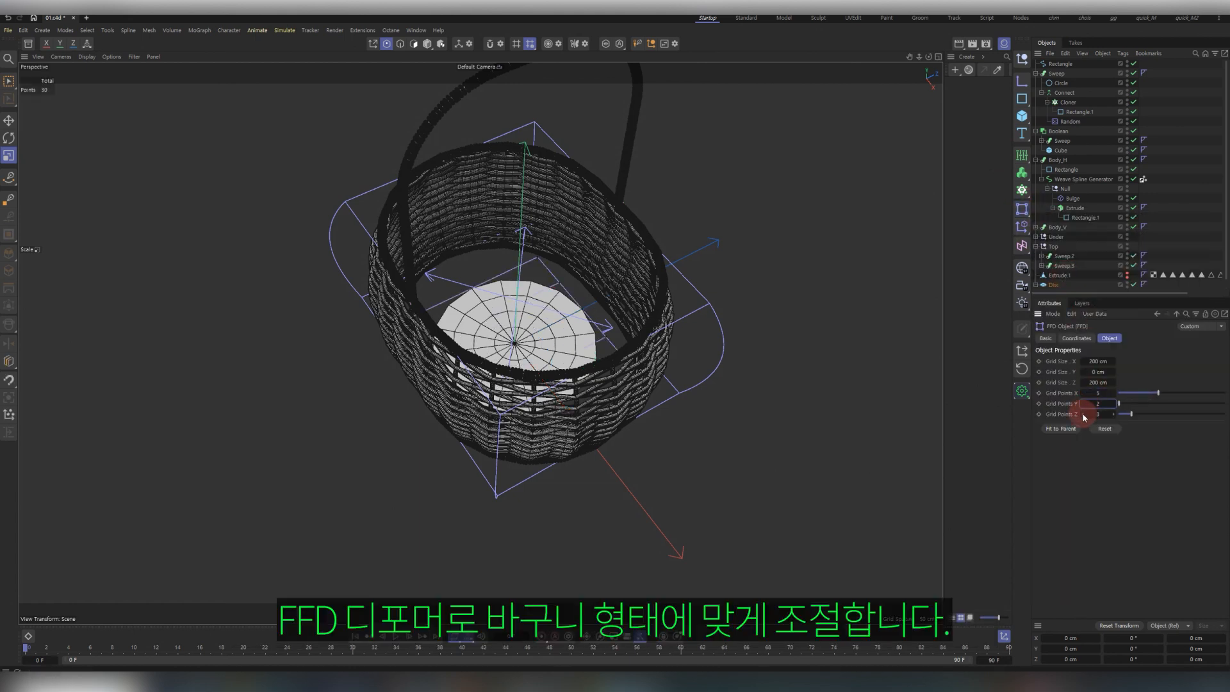
pyautogui.click(1114, 415)
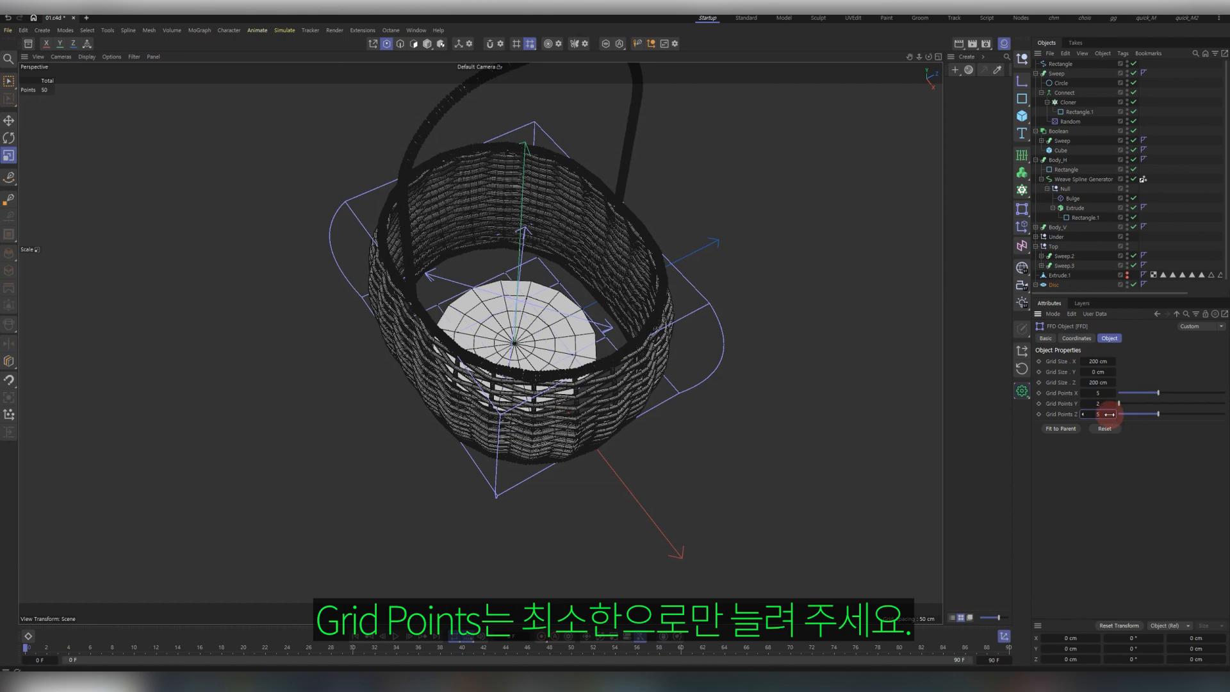
pyautogui.keyDown('alt'); pyautogui.moveTo(932, 219); pyautogui.dragTo(1065, 410); pyautogui.keyUp('alt')
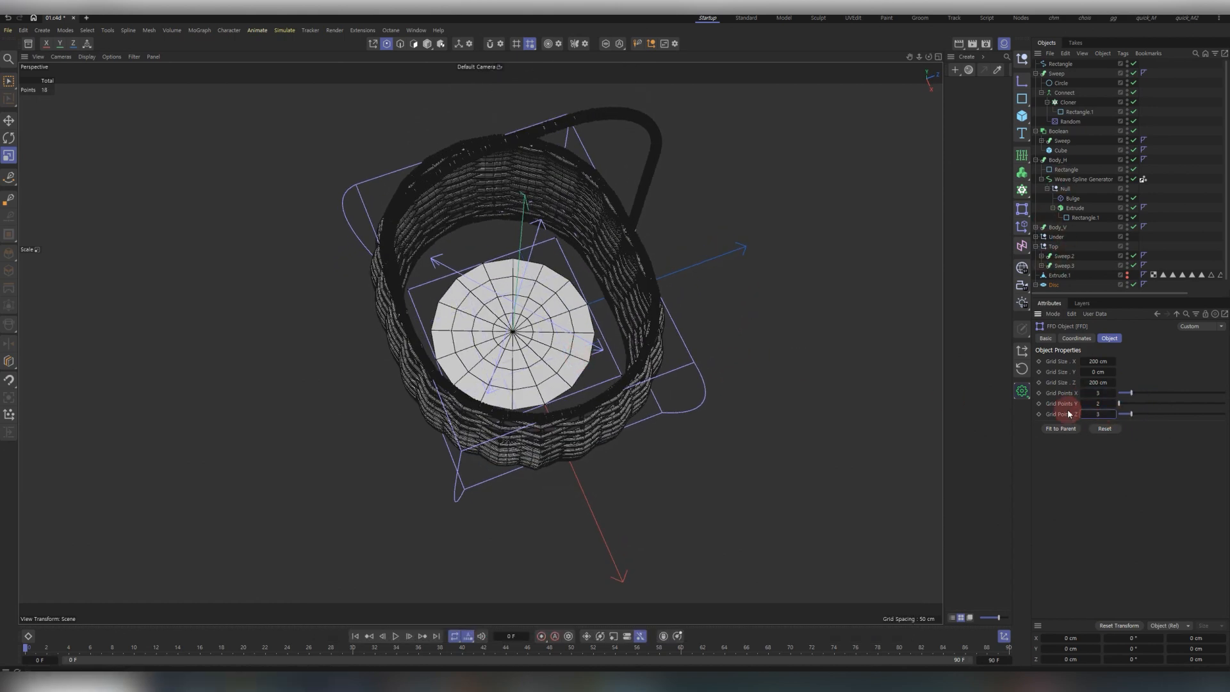
# Stretch the Disc to fill the basket's oval bottom and set the FFD grid points to 5 × 2 × 5.
pyautogui.click(13, 84)
pyautogui.keyDown('alt'); pyautogui.moveTo(414, 218); pyautogui.dragTo(625, 262); pyautogui.keyUp('alt')
pyautogui.keyDown('shift'); pyautogui.moveTo(635, 364); pyautogui.dragTo(426, 417); pyautogui.keyUp('shift')
pyautogui.press('t')
pyautogui.moveTo(522, 369); pyautogui.dragTo(524, 392)
pyautogui.click(613, 300)
pyautogui.moveTo(614, 304); pyautogui.dragTo(686, 164)
pyautogui.scroll(-1, 1073, 256)
pyautogui.click(1059, 284)
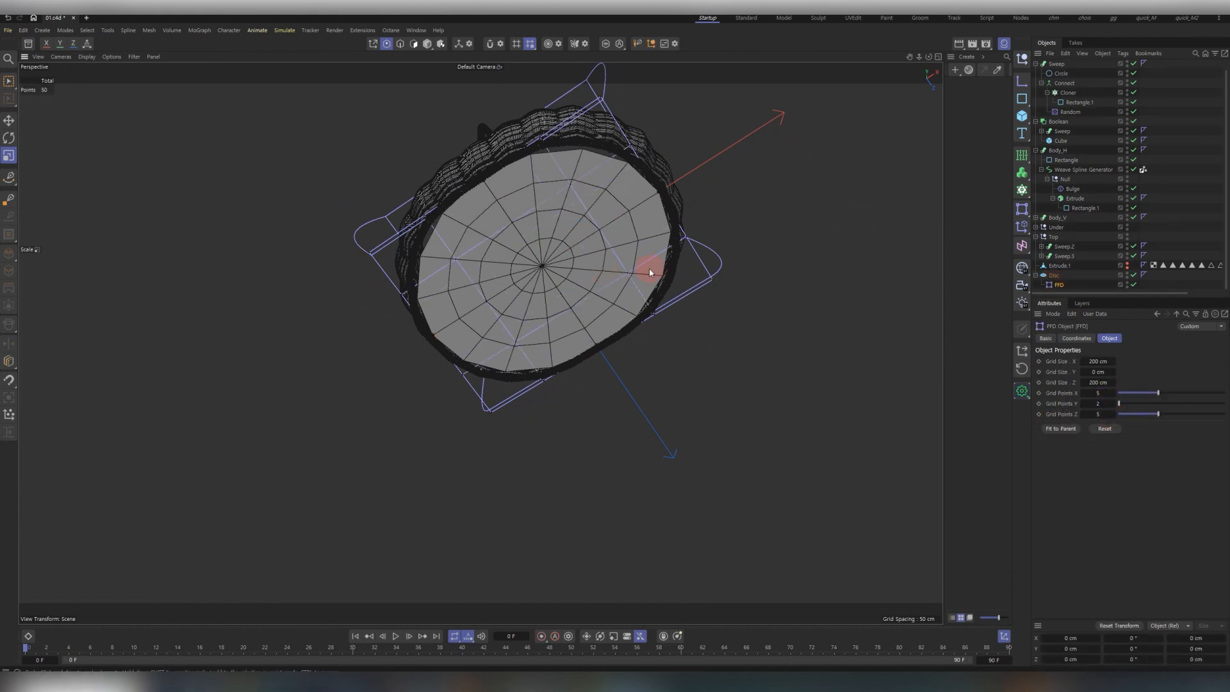
# Scale the FFD's opposite middle side points inward along Z to fit the disc to the basket's inner edge.
pyautogui.keyDown('alt'); pyautogui.moveTo(650, 272); pyautogui.dragTo(628, 250); pyautogui.keyUp('alt')
pyautogui.press('0')
pyautogui.moveTo(388, 199); pyautogui.dragTo(474, 253)
pyautogui.keyDown('alt'); pyautogui.moveTo(474, 253); pyautogui.dragTo(496, 264); pyautogui.keyUp('alt')
pyautogui.keyDown('shift'); pyautogui.moveTo(705, 283); pyautogui.dragTo(645, 312); pyautogui.keyUp('shift')
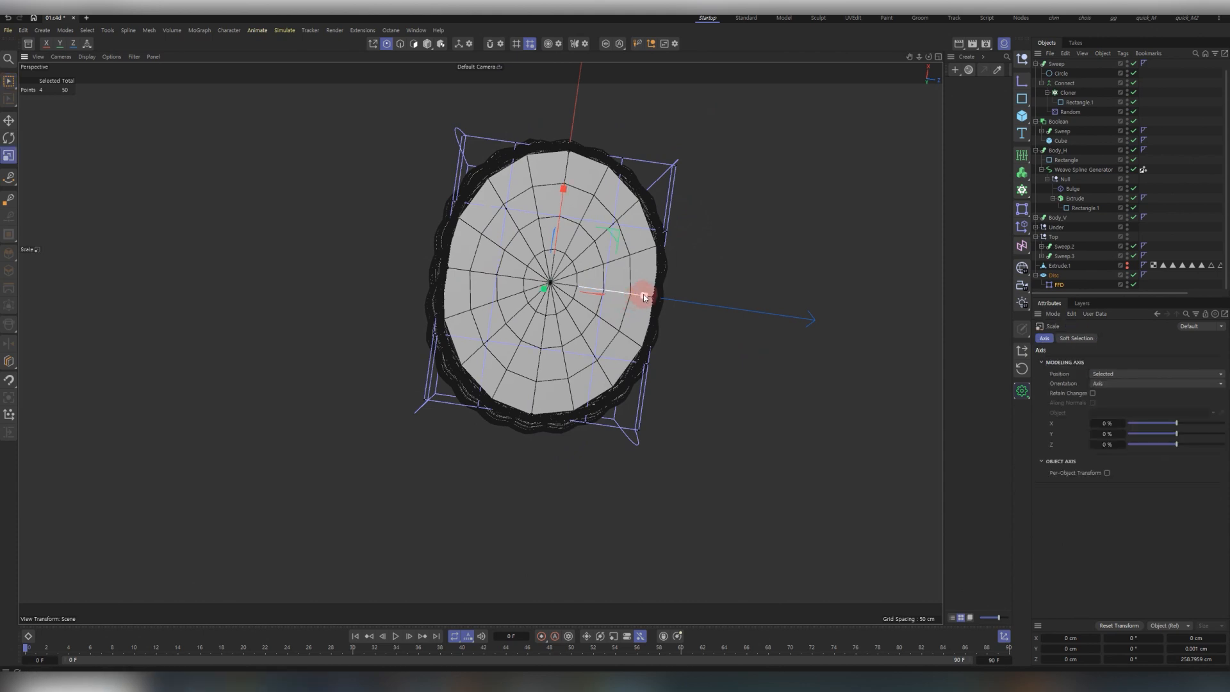
pyautogui.moveTo(392, 249); pyautogui.dragTo(506, 292)
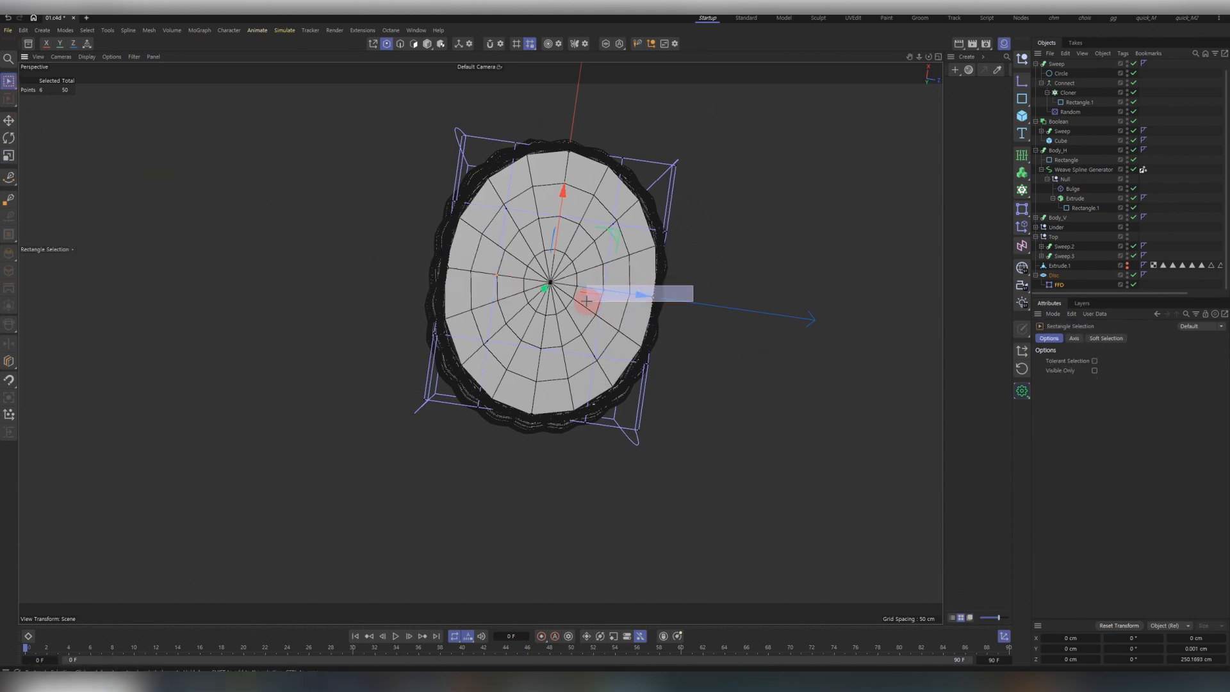
pyautogui.press('t')
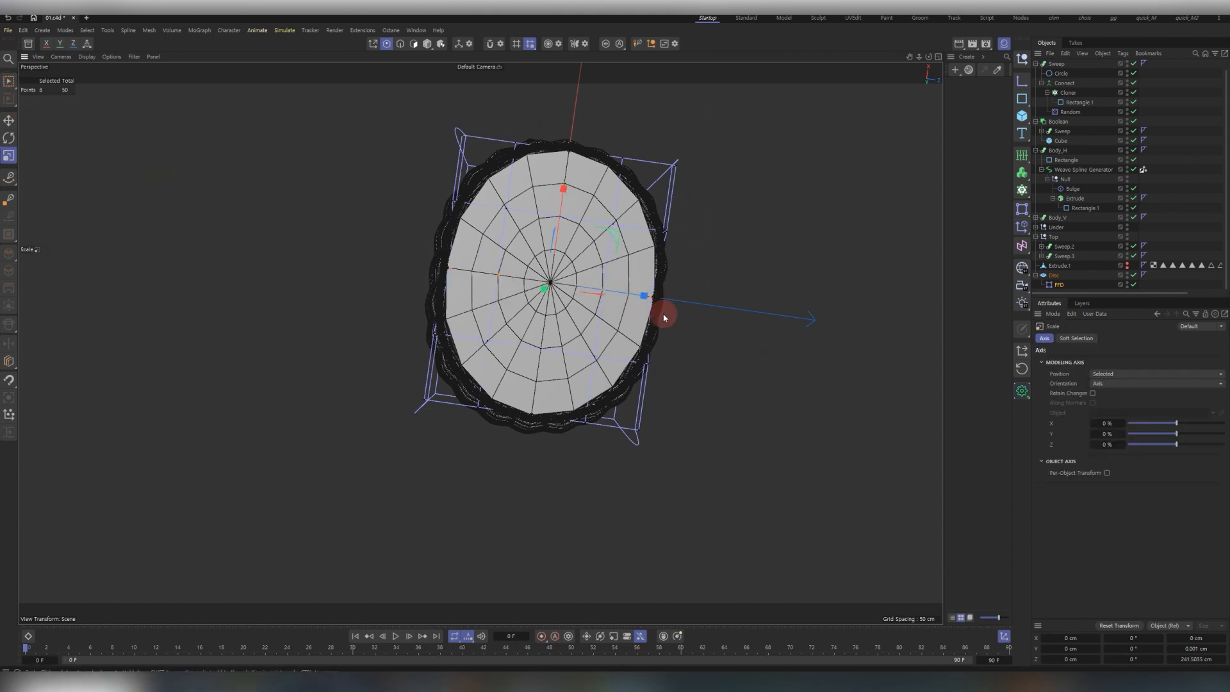
# Select the FFD's four corner points in the top view and scale them slightly outward.
pyautogui.press('0')
pyautogui.moveTo(318, 352); pyautogui.dragTo(632, 425)
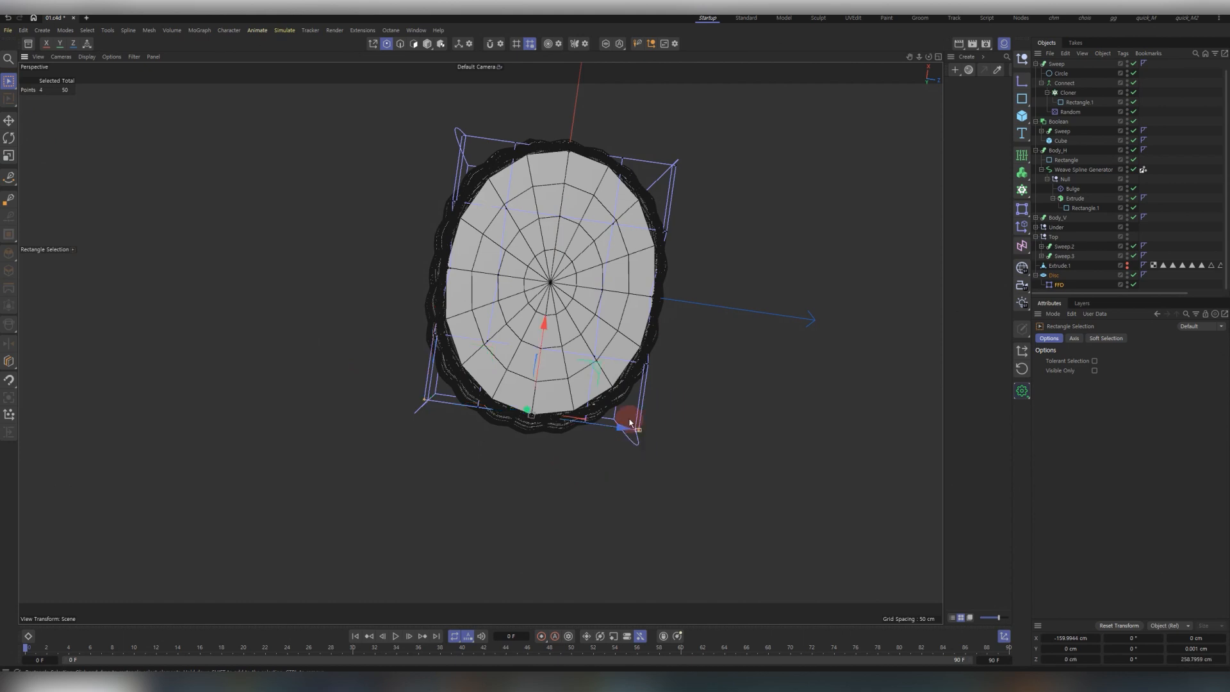
pyautogui.press('F5')
pyautogui.middleClick(717, 295)
pyautogui.moveTo(599, 209); pyautogui.dragTo(671, 264)
pyautogui.keyDown('shift'); pyautogui.moveTo(297, 200); pyautogui.dragTo(371, 264); pyautogui.keyUp('shift')
pyautogui.keyDown('shift'); pyautogui.moveTo(313, 442); pyautogui.dragTo(375, 493); pyautogui.keyUp('shift')
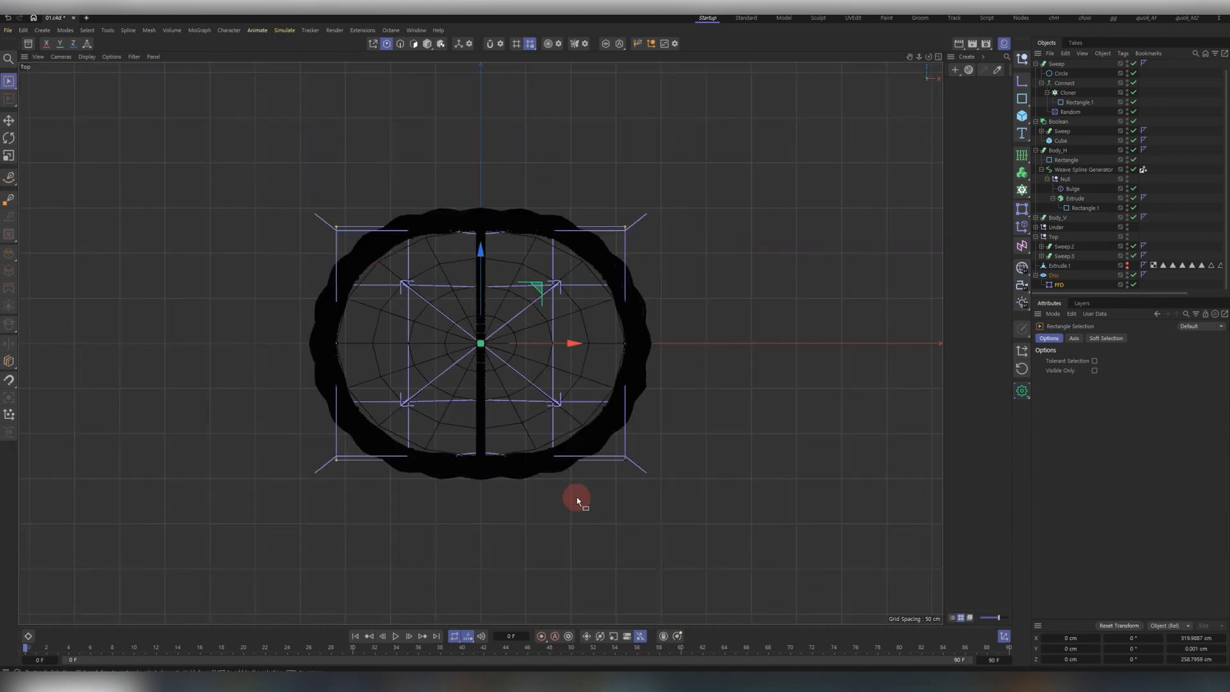
pyautogui.keyDown('shift'); pyautogui.moveTo(576, 498); pyautogui.dragTo(666, 426); pyautogui.keyUp('shift')
pyautogui.press('t')
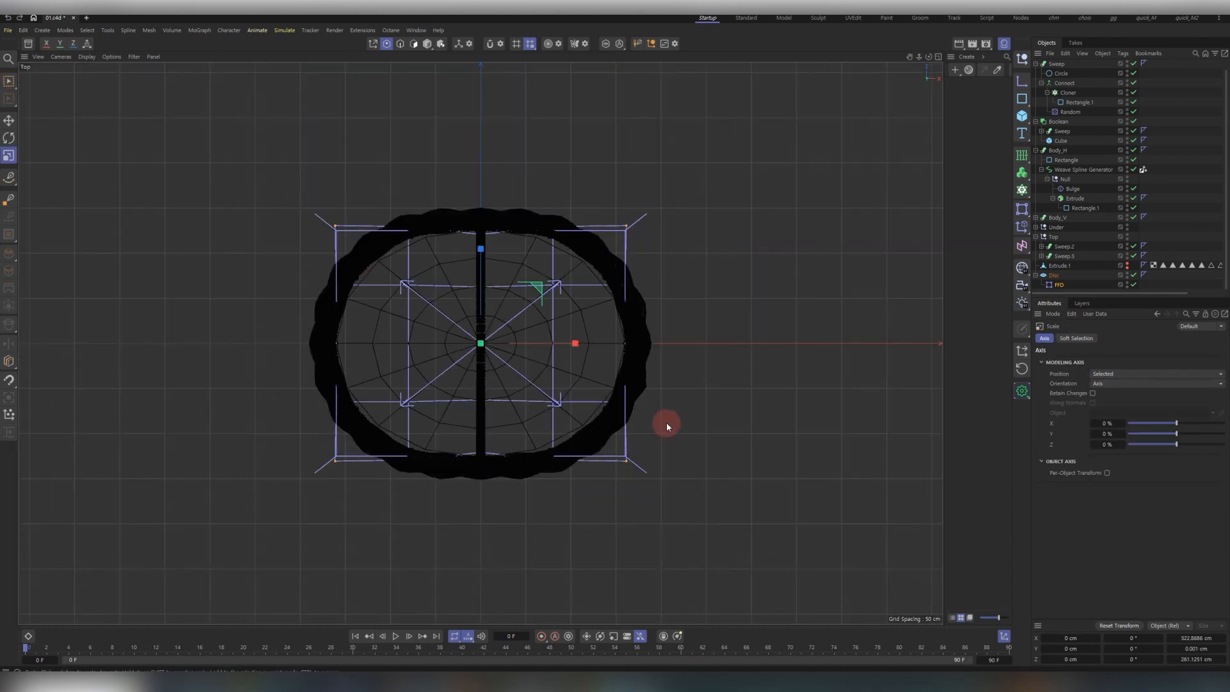
pyautogui.moveTo(573, 428); pyautogui.dragTo(567, 424)
pyautogui.press('0')
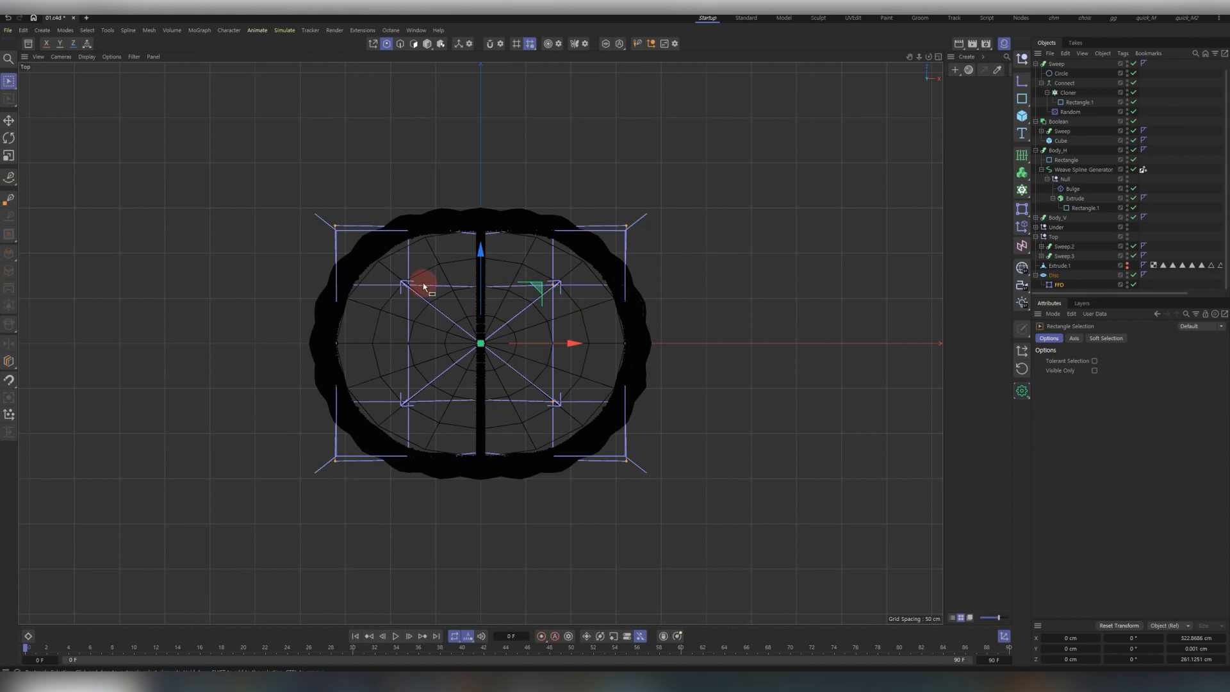
pyautogui.press('t')
pyautogui.moveTo(439, 426); pyautogui.dragTo(451, 427)
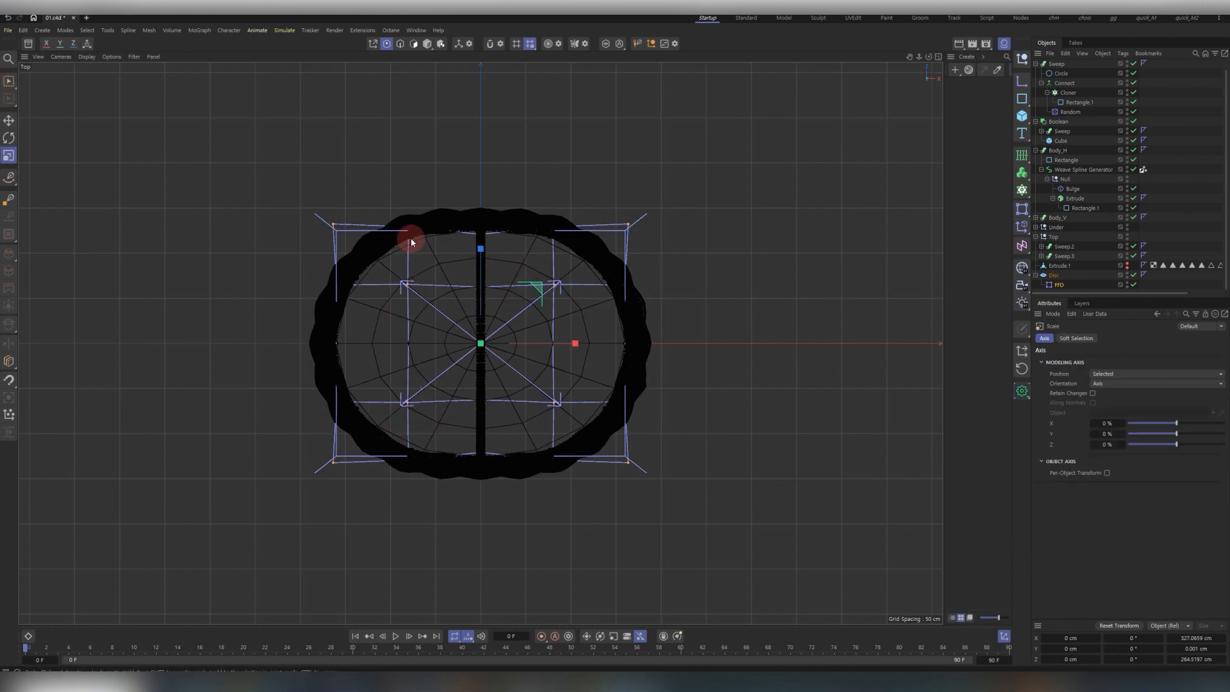
# Adjust the scale of the FFD's intermediate edge points in the top view, excluding the inner points from the selection.
pyautogui.press('0')
pyautogui.moveTo(370, 190); pyautogui.dragTo(433, 315)
pyautogui.moveTo(379, 371); pyautogui.dragTo(441, 495)
pyautogui.press('t')
pyautogui.moveTo(474, 363); pyautogui.dragTo(487, 370)
pyautogui.hotkey('ctrl', 'z')
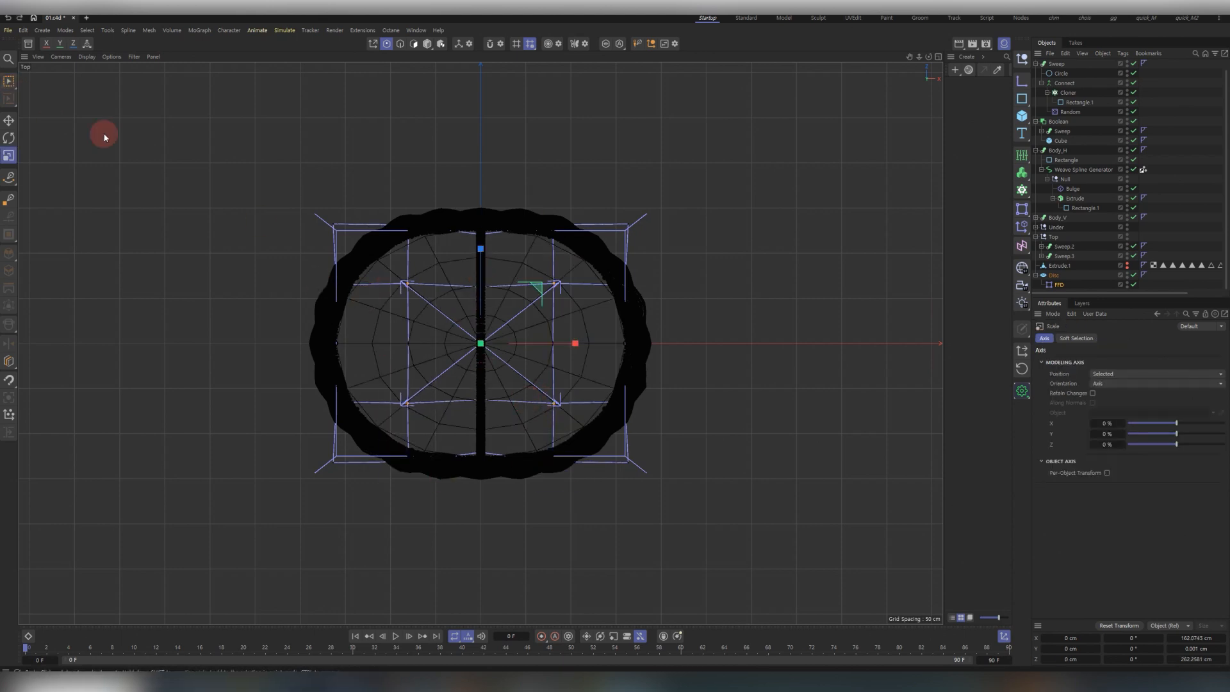
pyautogui.click(8, 82)
pyautogui.keyDown('ctrl'); pyautogui.moveTo(392, 269); pyautogui.dragTo(585, 428); pyautogui.keyUp('ctrl')
pyautogui.press('t')
# Apply a Weave Spline Generator to the Disc in the perspective view to create woven splines for the bottom.
pyautogui.click(1054, 274)
pyautogui.scroll(1, 1053, 278)
pyautogui.press('F1')
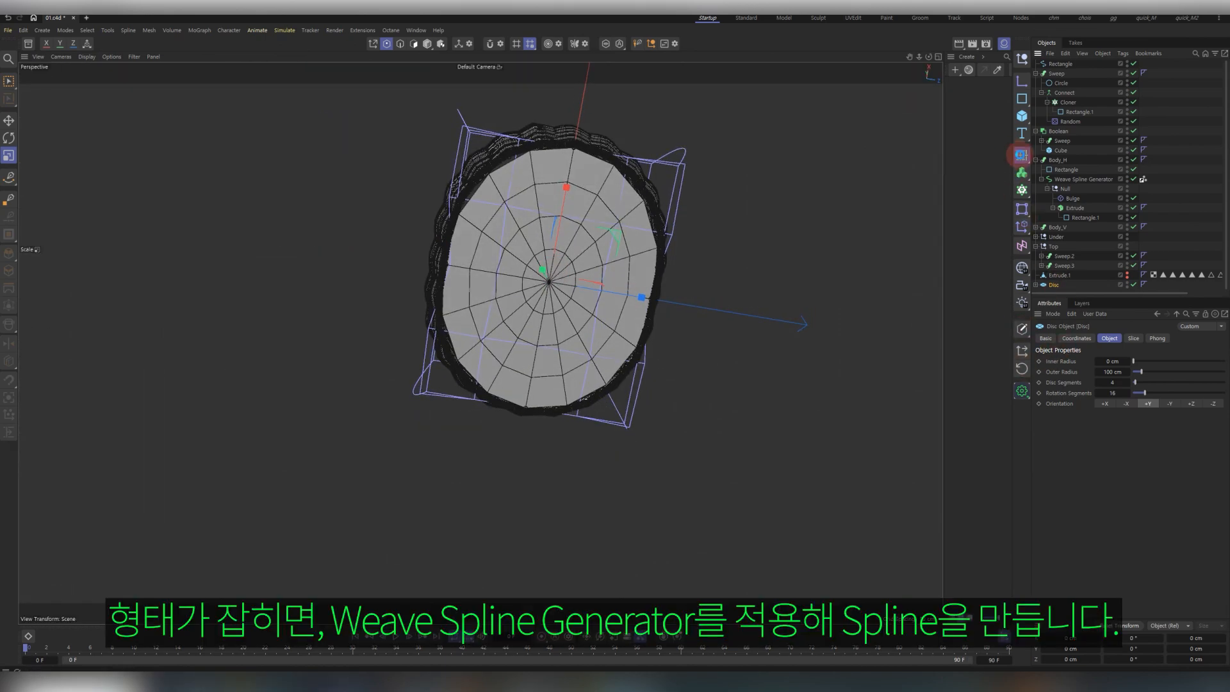
pyautogui.click(1021, 155)
pyautogui.keyDown('alt'); pyautogui.moveTo(670, 303); pyautogui.dragTo(686, 300); pyautogui.keyUp('alt')
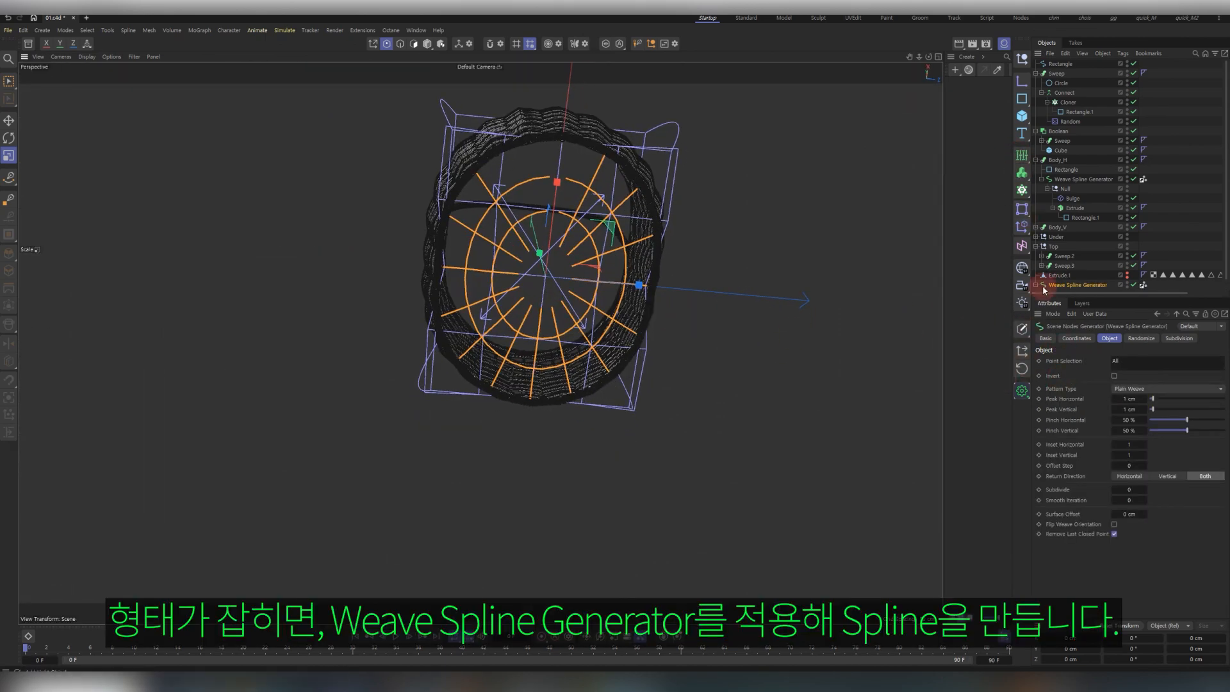
# Set the Disc's disc segments to 6 under the bottom Weave Spline Generator.
pyautogui.keyDown('alt'); pyautogui.moveTo(608, 264); pyautogui.dragTo(573, 502); pyautogui.keyUp('alt')
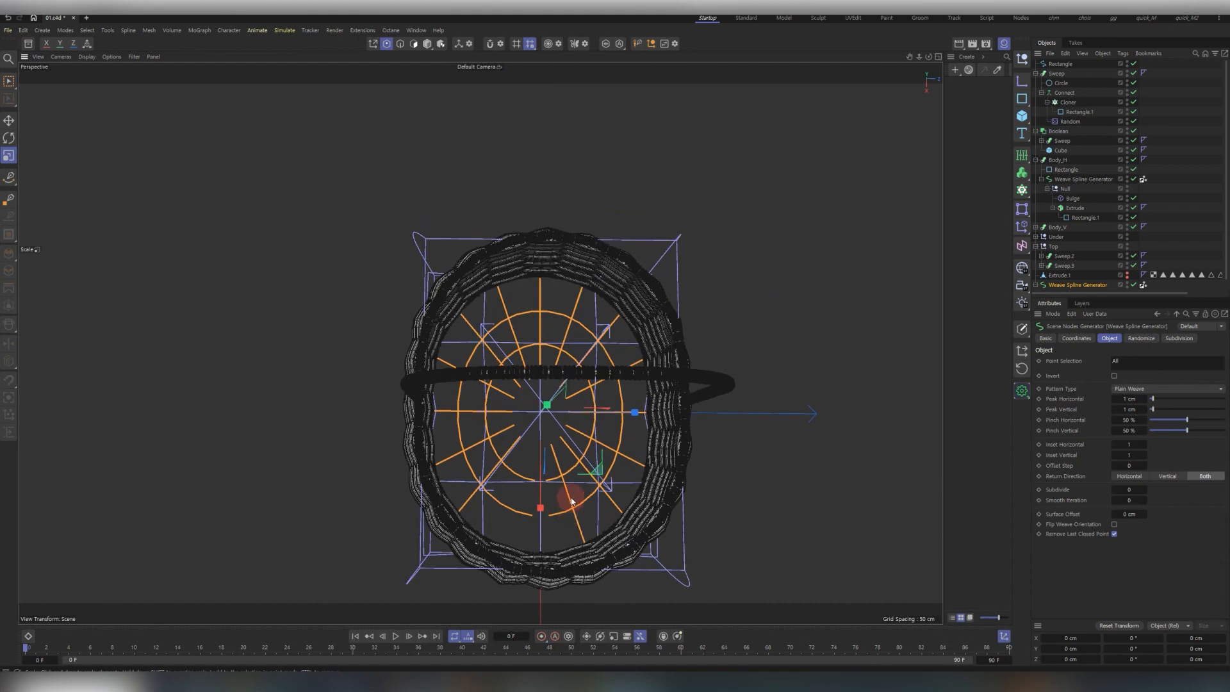
pyautogui.keyDown('alt'); pyautogui.moveTo(569, 450); pyautogui.dragTo(558, 410, button='right'); pyautogui.keyUp('alt')
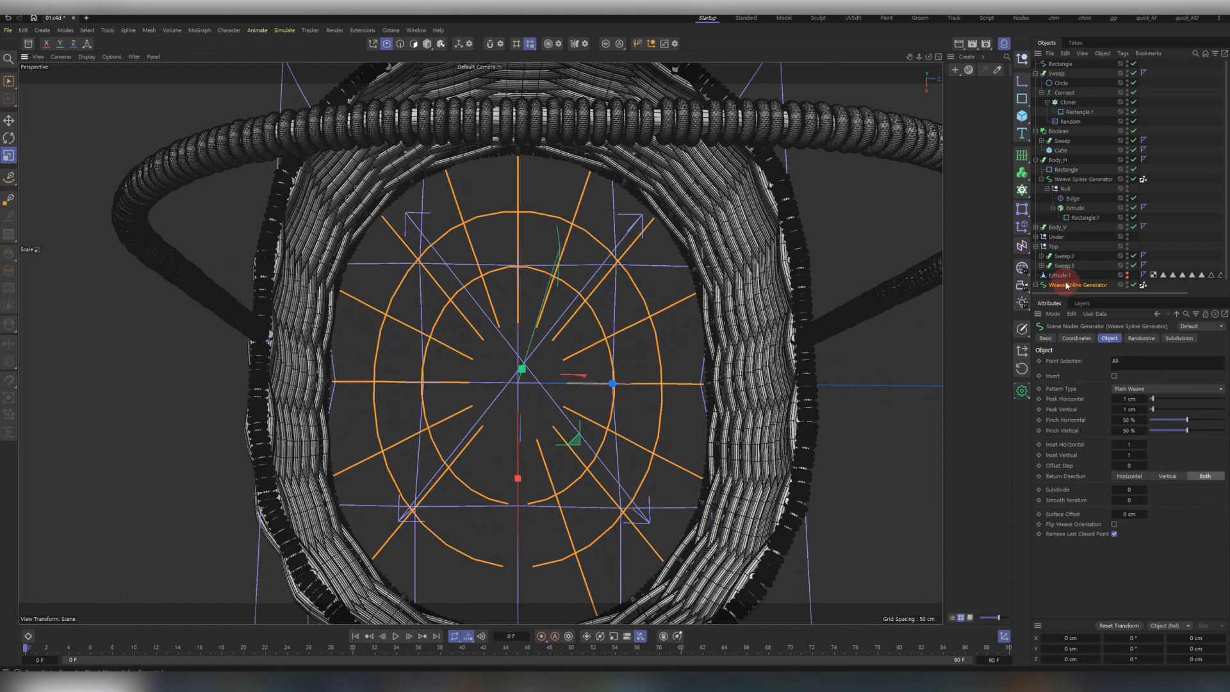
pyautogui.click(1036, 284)
pyautogui.click(1048, 284)
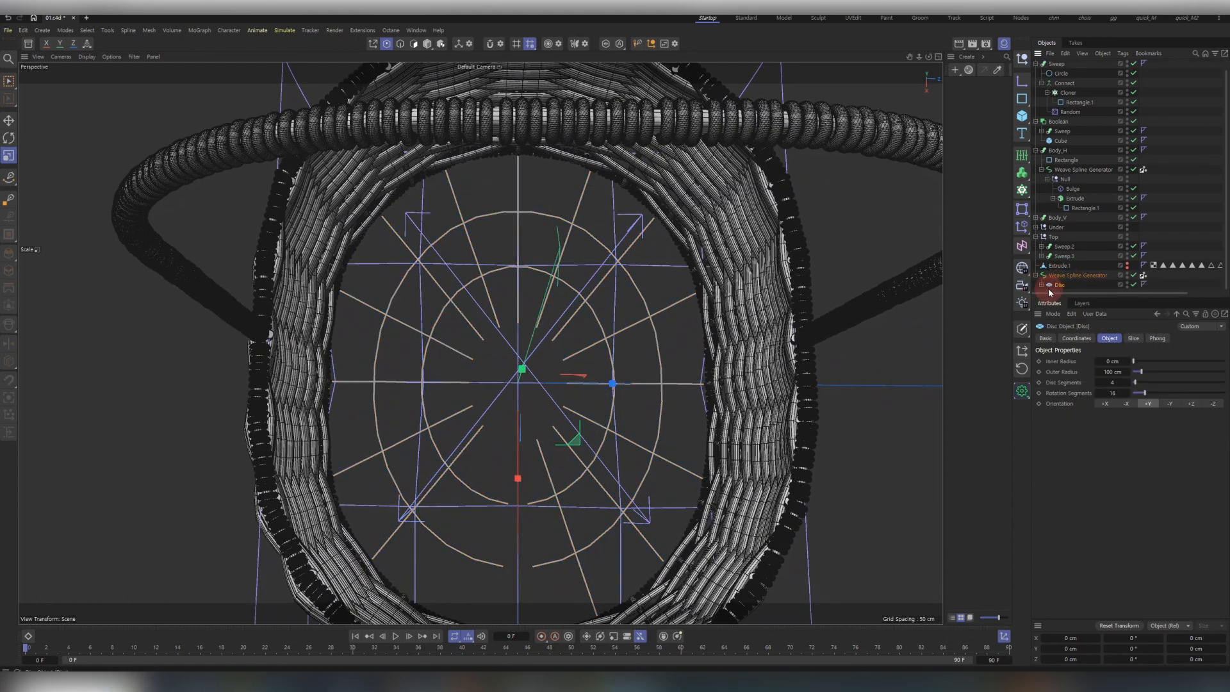
pyautogui.click(1127, 382)
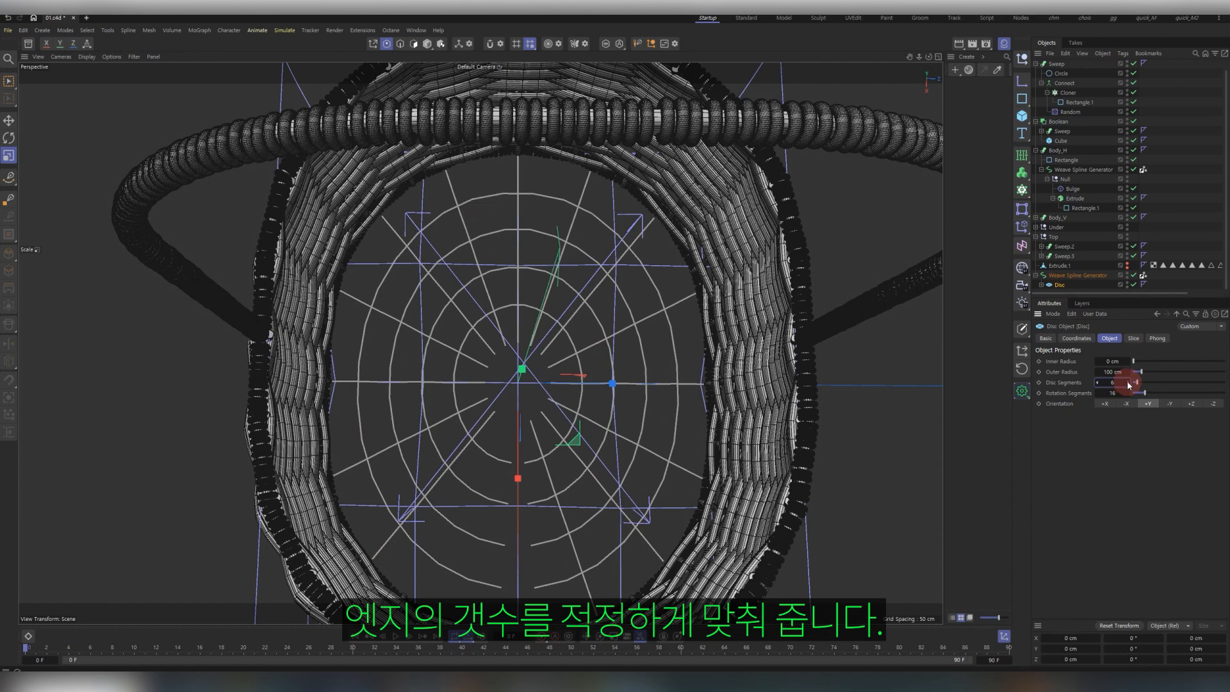
pyautogui.keyDown('alt'); pyautogui.moveTo(631, 379); pyautogui.dragTo(618, 363); pyautogui.keyUp('alt')
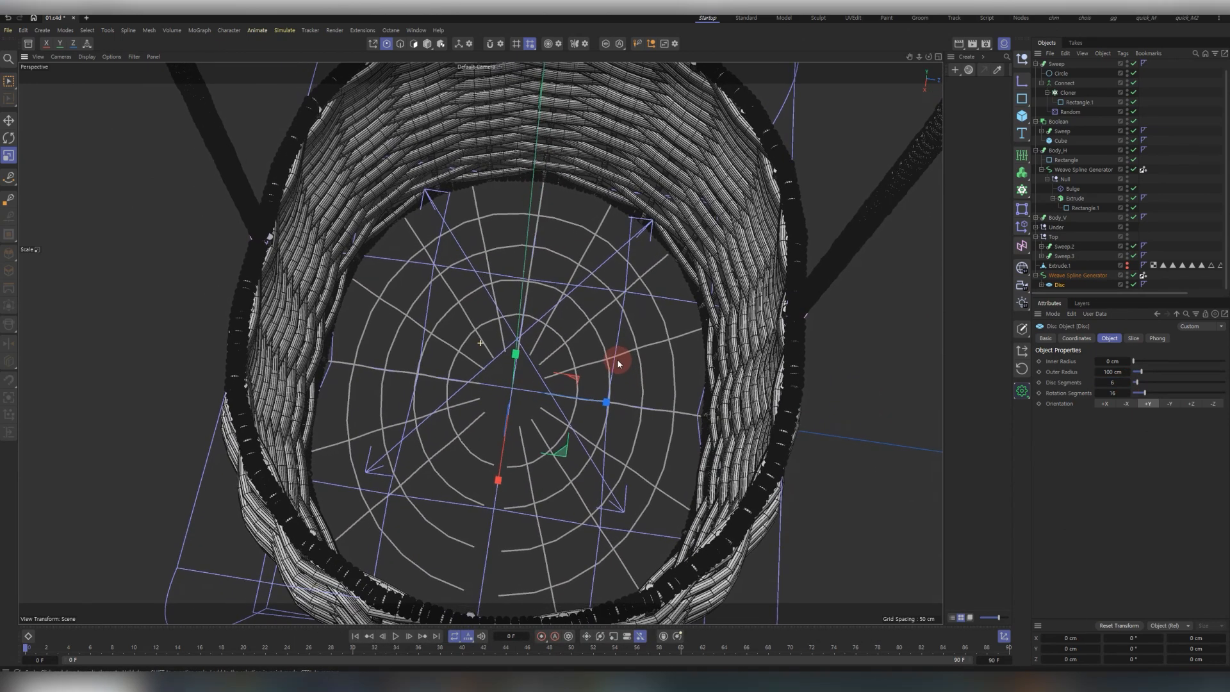
# Collapse the Sweep, Boolean and Body_H hierarchies, then select Body_H and switch to model mode.
pyautogui.scroll(1, 1084, 143)
pyautogui.click(1036, 74)
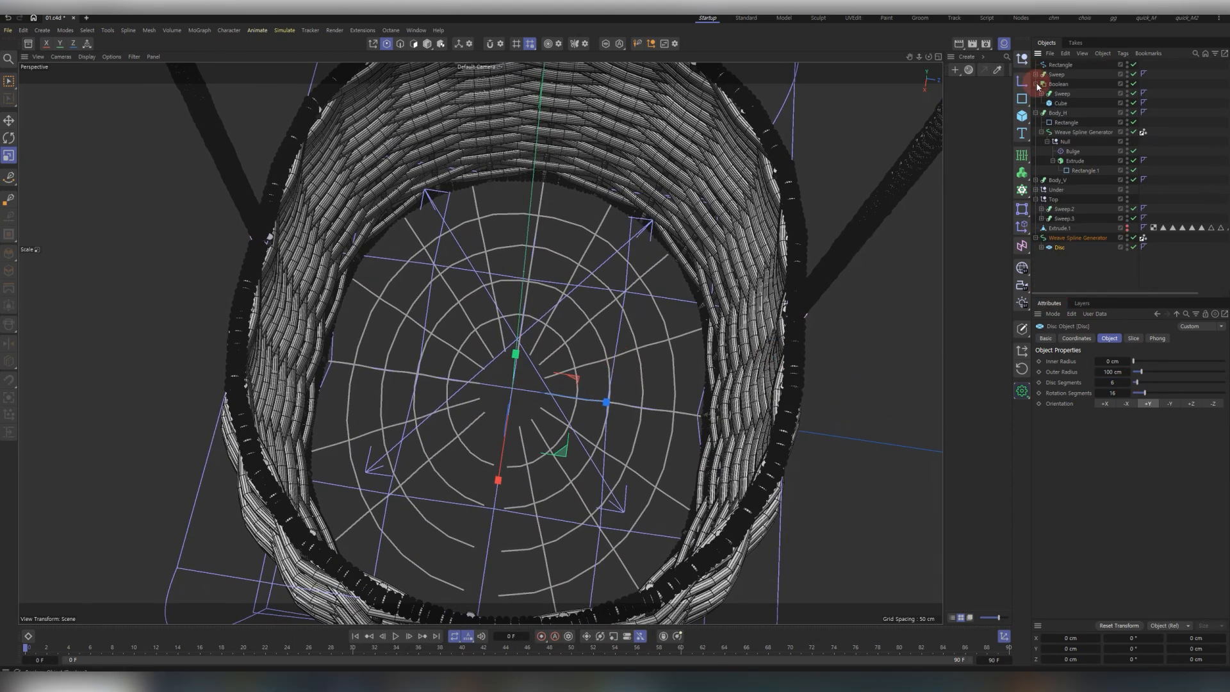
pyautogui.click(1036, 84)
pyautogui.click(1036, 94)
pyautogui.click(745, 177)
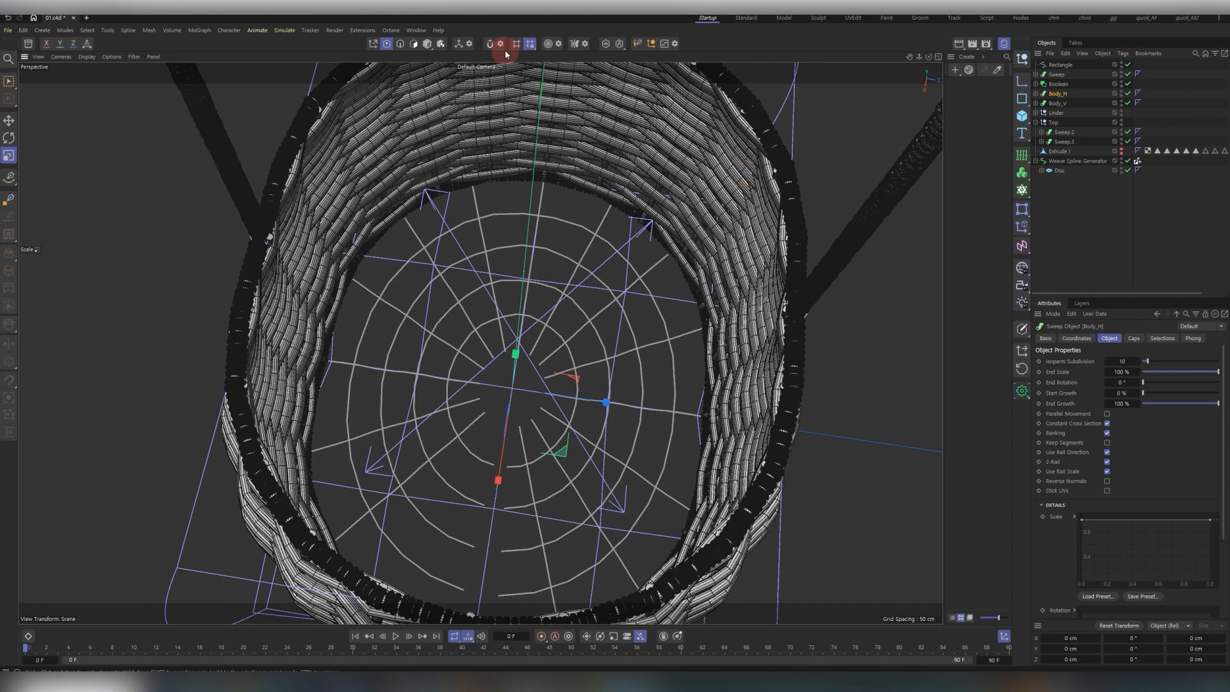
pyautogui.click(427, 43)
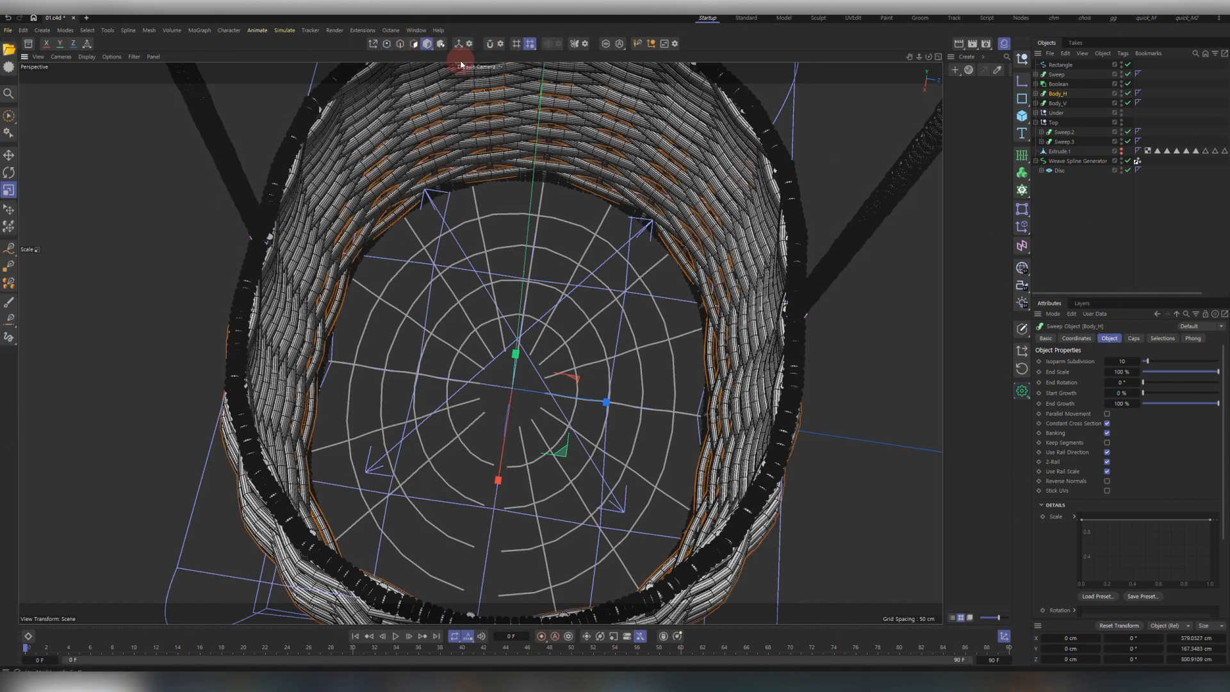
# Isolate Body_V's source Extrude and Rectangle.1 to examine how many vertical strands the basket body has, then restore the full view.
pyautogui.click(1060, 104)
pyautogui.click(1036, 104)
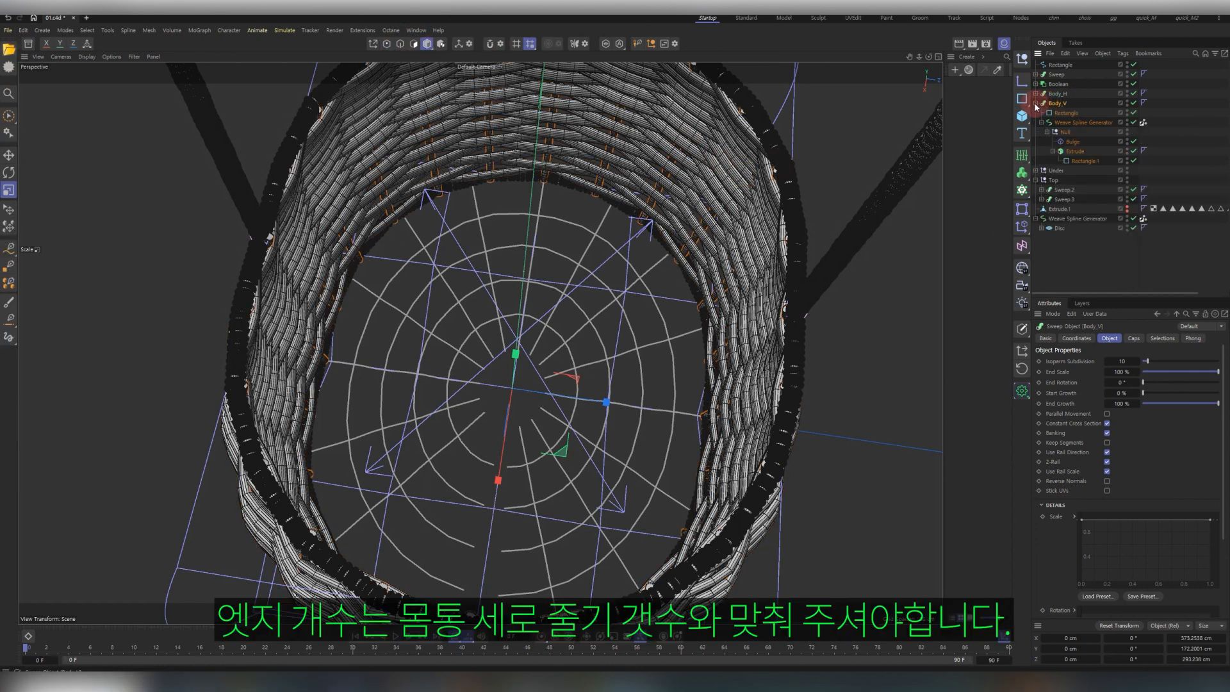
pyautogui.click(1082, 161)
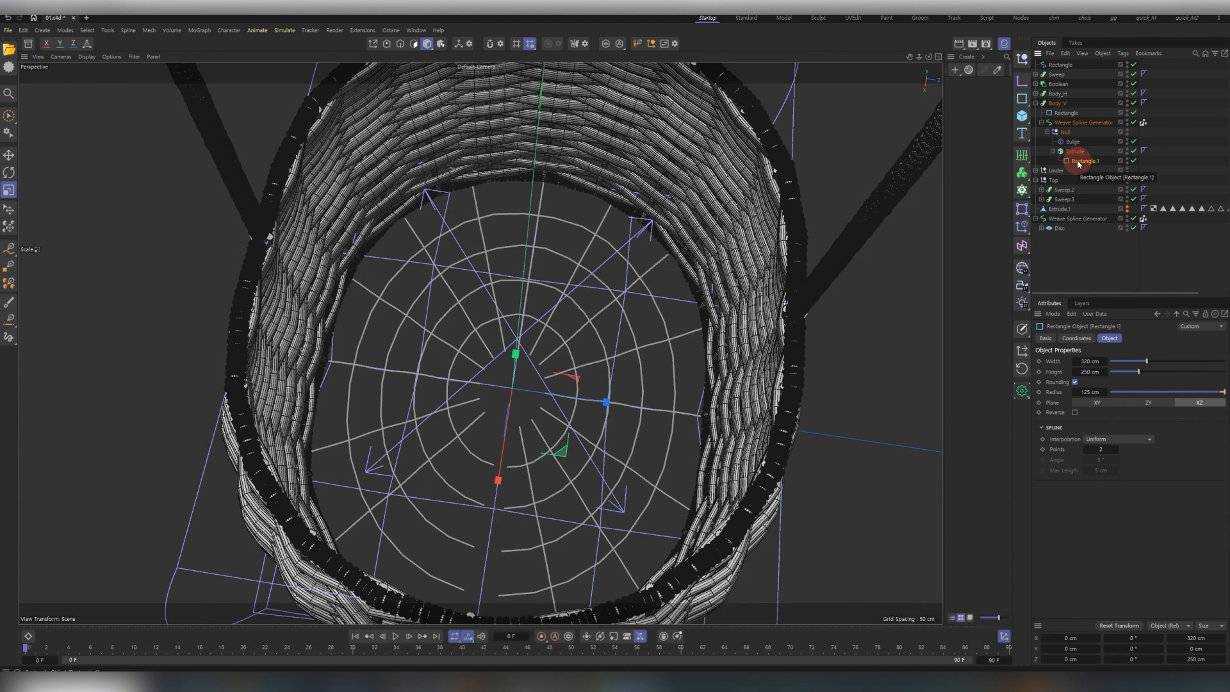
pyautogui.click(1077, 339)
pyautogui.click(1110, 340)
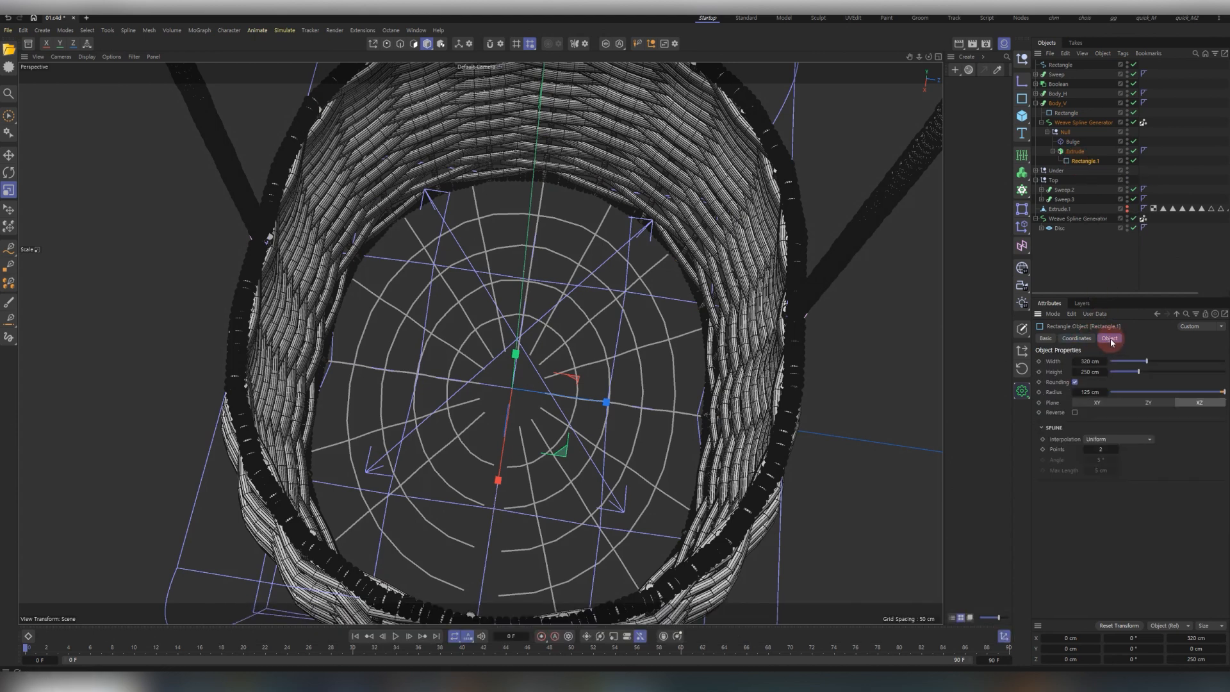
pyautogui.keyDown('ctrl'); pyautogui.click(1075, 153); pyautogui.keyUp('ctrl')
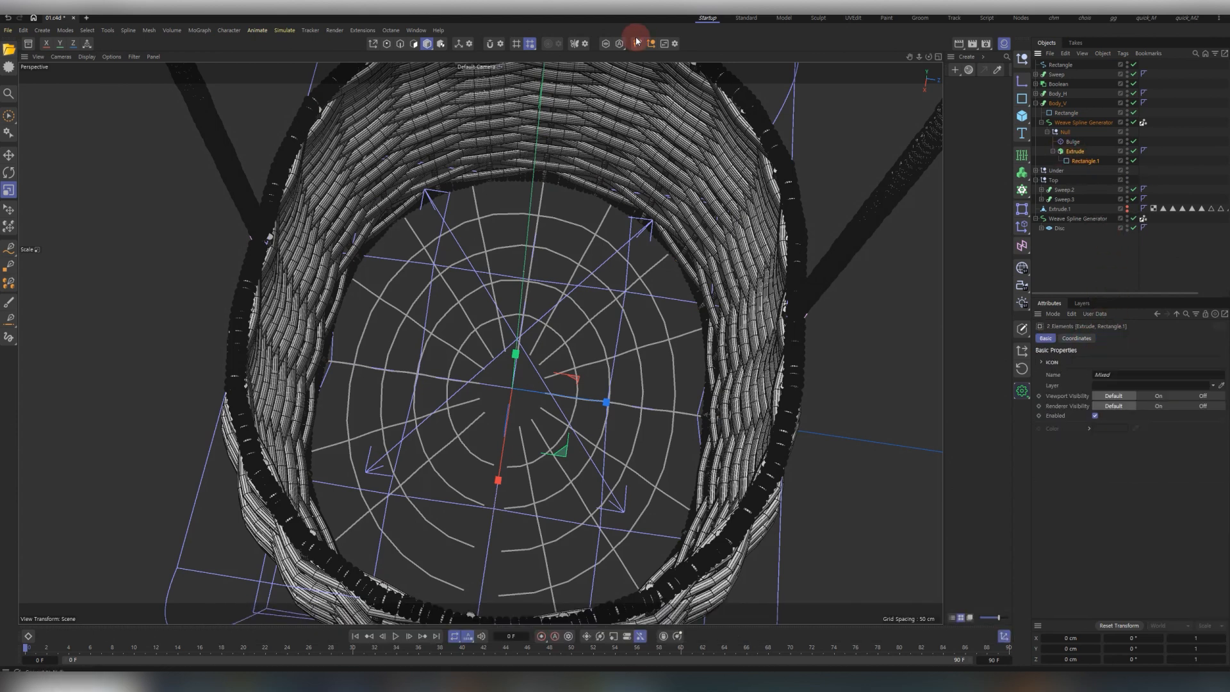
pyautogui.click(605, 44)
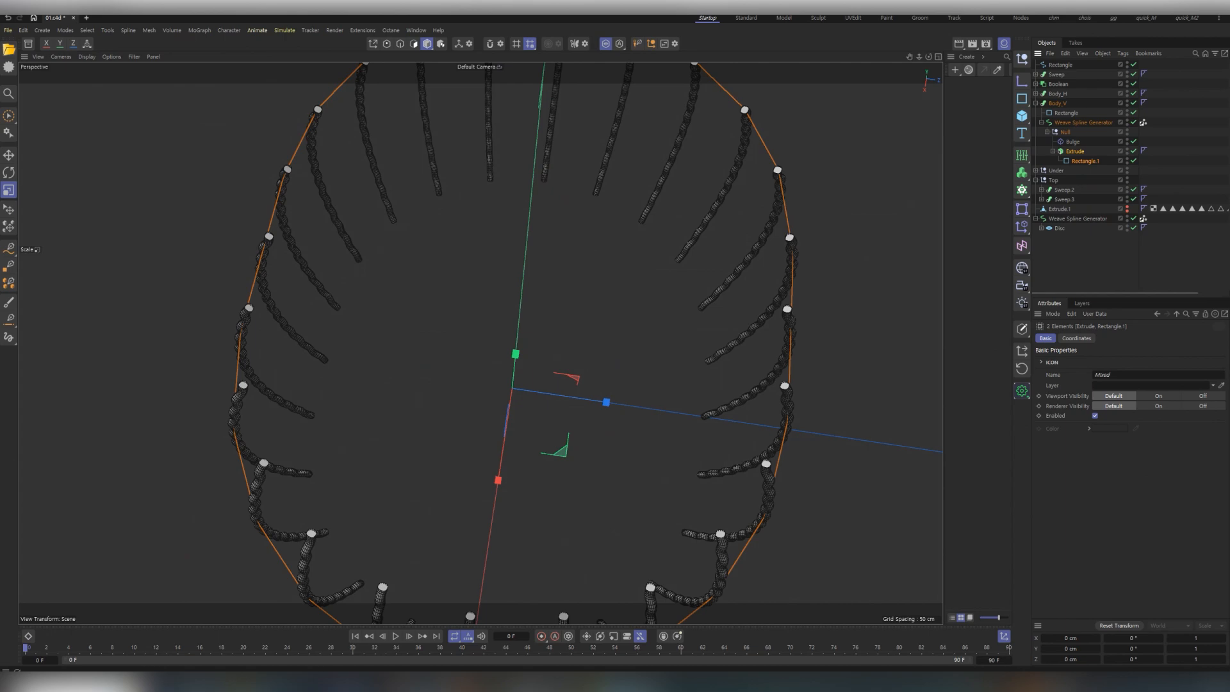
pyautogui.click(611, 45)
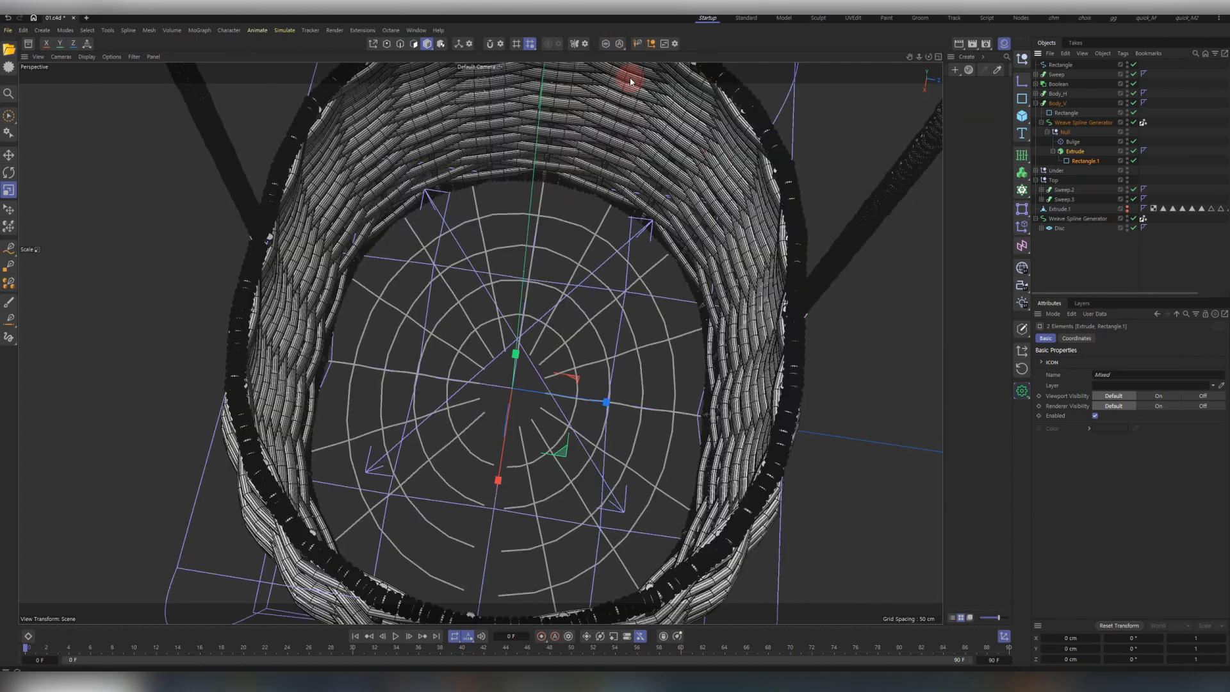
# Set the Disc's rotation segments to 24 to match the body's vertical strands.
pyautogui.click(587, 327)
pyautogui.click(1056, 228)
pyautogui.moveTo(1126, 393); pyautogui.dragTo(1128, 397)
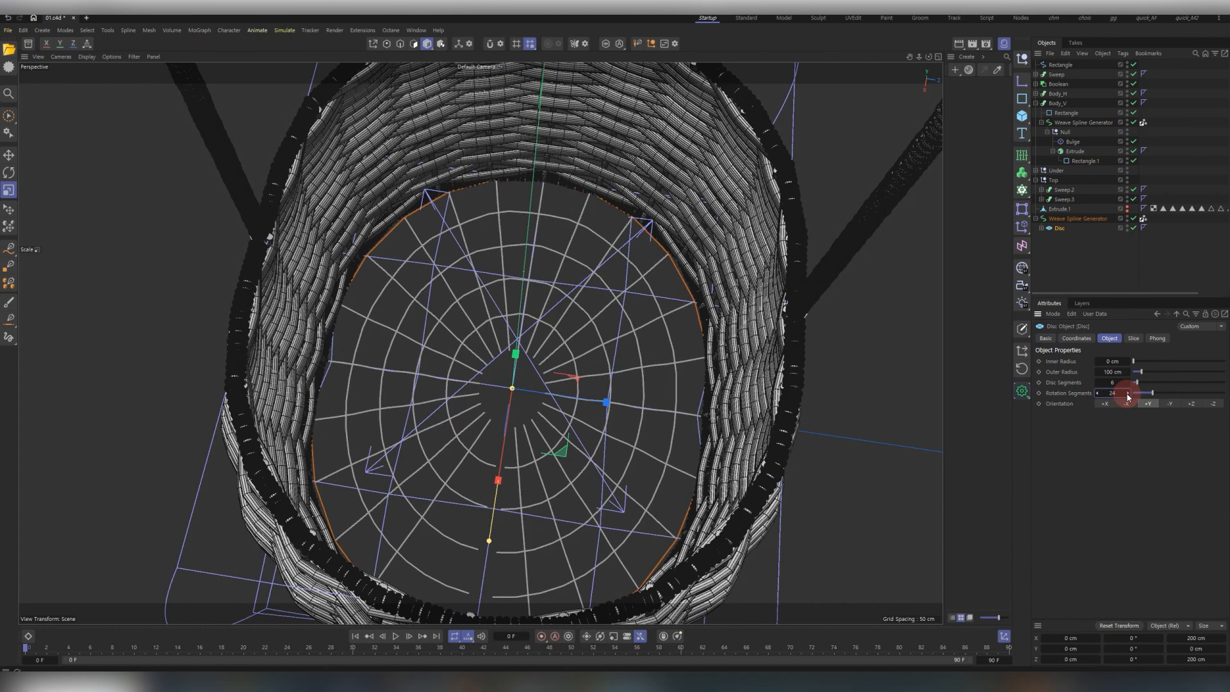
pyautogui.moveTo(606, 269)
pyautogui.keyDown('alt'); pyautogui.mouseDown()
pyautogui.moveTo(604, 256)
pyautogui.moveTo(601, 287)
pyautogui.mouseUp(); pyautogui.keyUp('alt')
# Set the Inset Vertical of the bottom's Weave Spline Generator to 0.
pyautogui.click(1042, 228)
pyautogui.click(1076, 219)
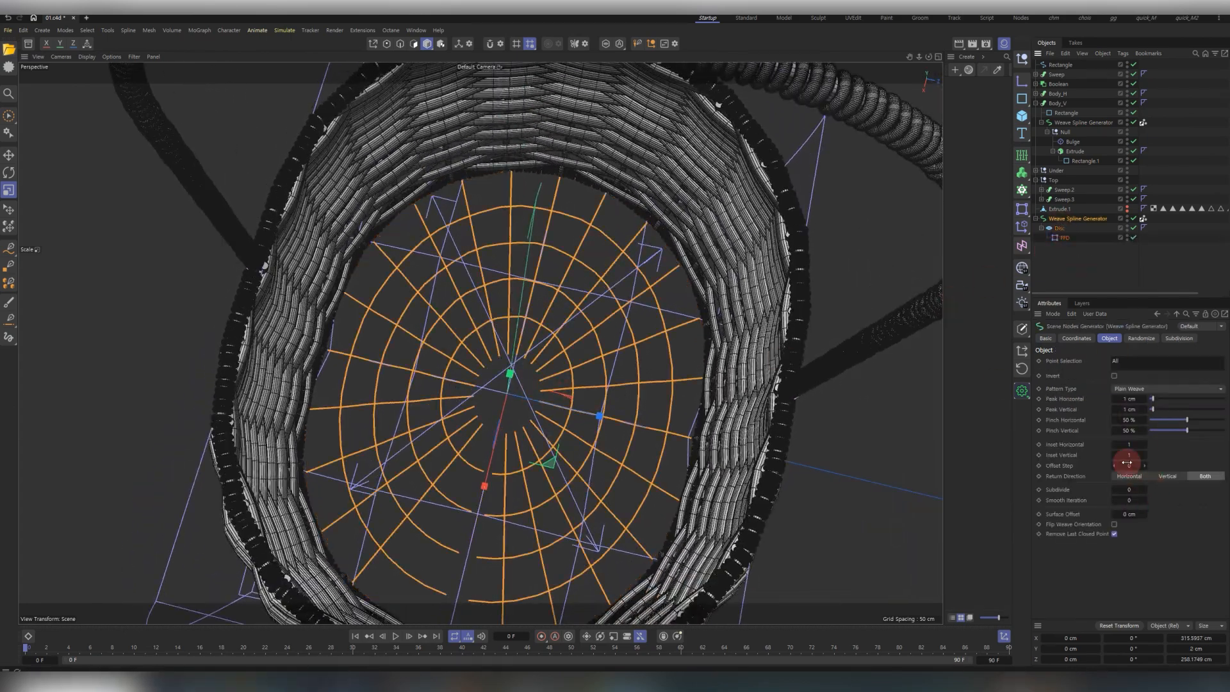
pyautogui.keyDown('alt'); pyautogui.moveTo(734, 501); pyautogui.dragTo(497, 541); pyautogui.keyUp('alt')
# Hide the Body_H horizontal weave in the viewport to expose the vertical strands around the bottom.
pyautogui.click(507, 552)
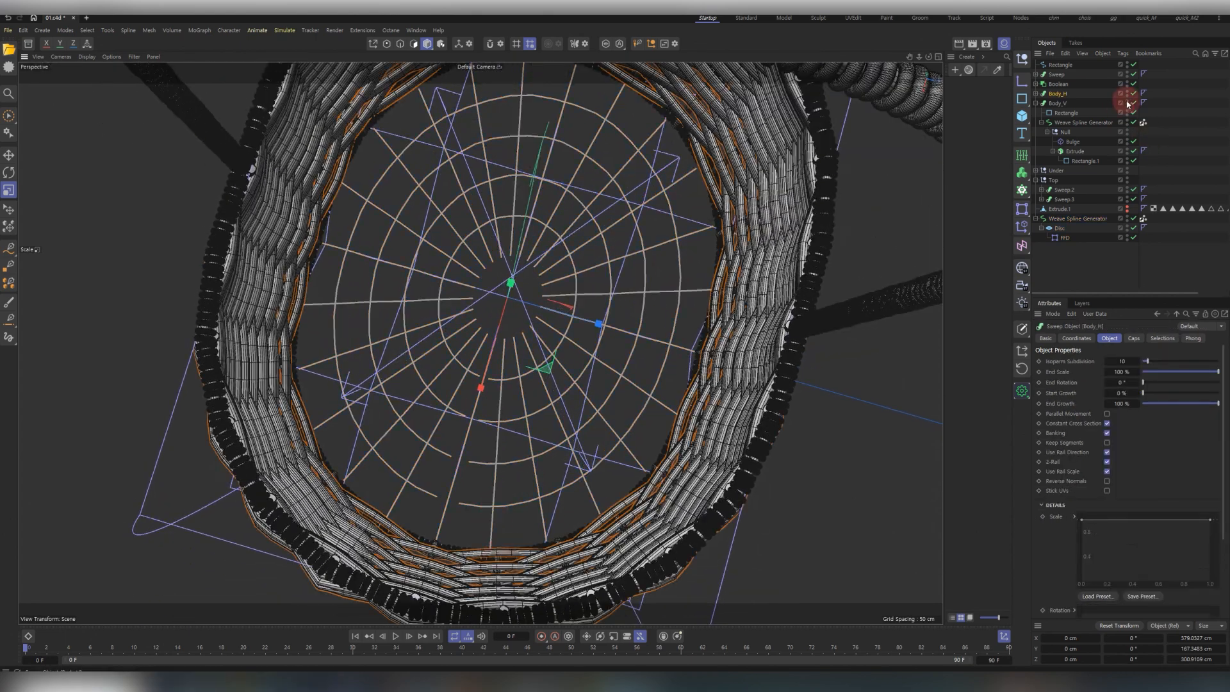
pyautogui.click(1126, 92)
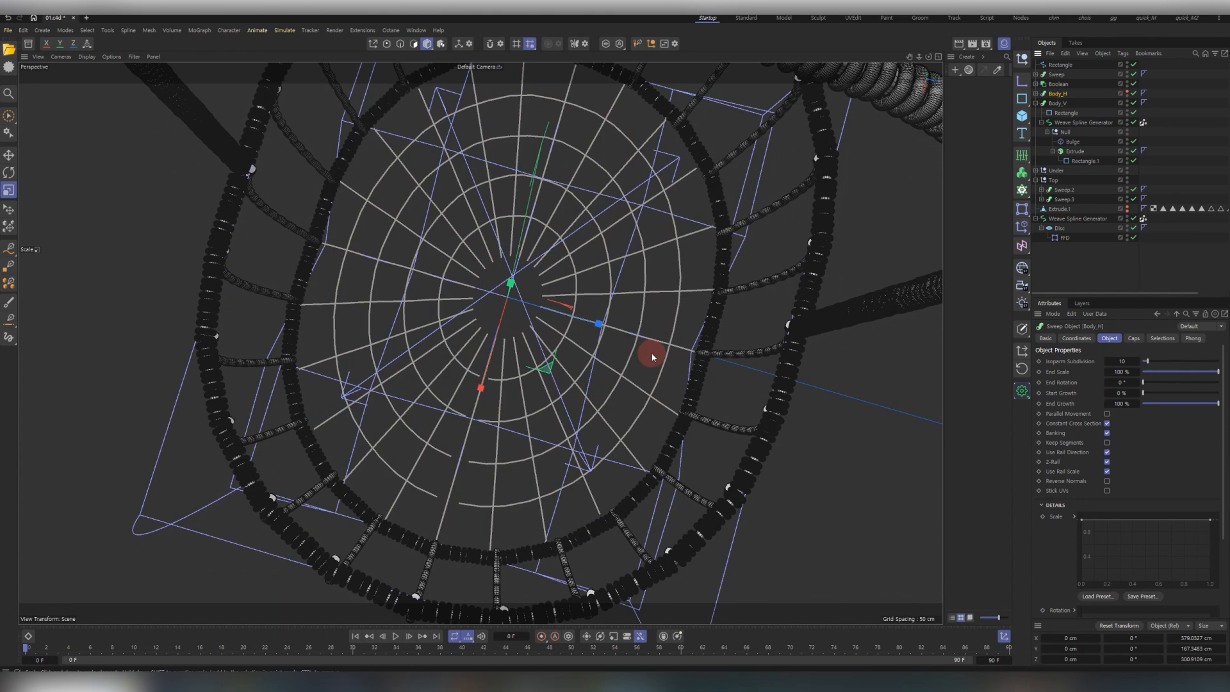
pyautogui.keyDown('alt'); pyautogui.moveTo(581, 303); pyautogui.dragTo(538, 299); pyautogui.keyUp('alt')
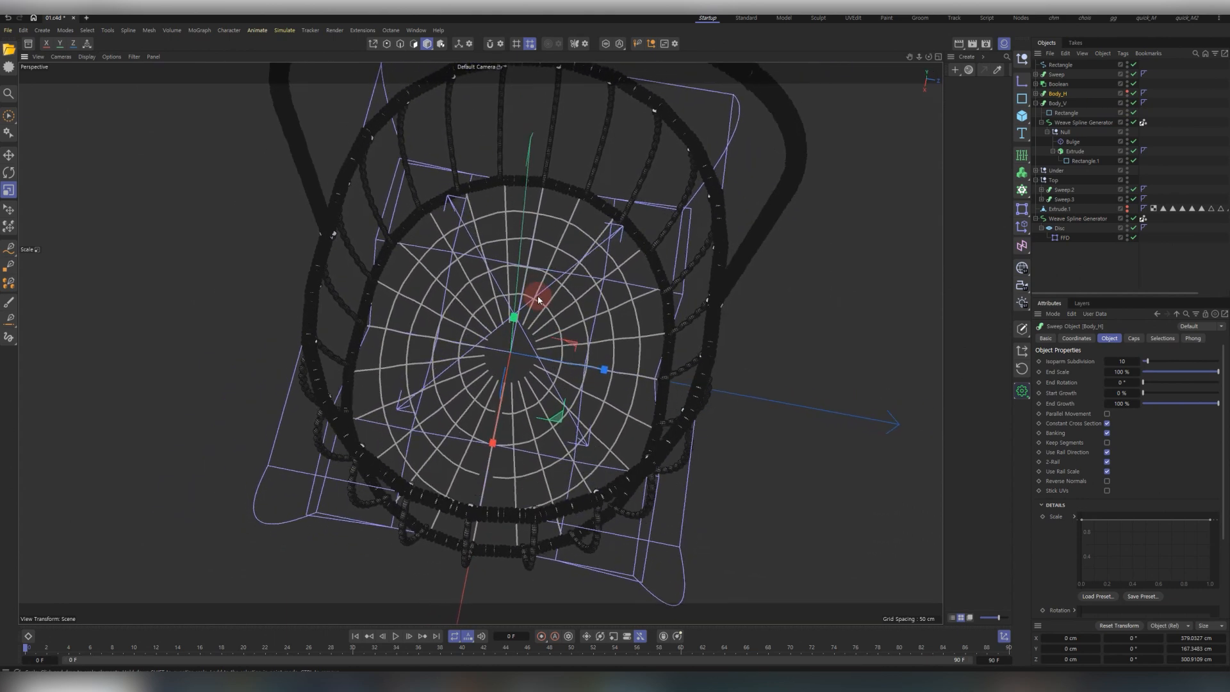
# Try inner radii of 10 cm and 28 cm on the Disc, viewing it in isolation before restoring the whole basket.
pyautogui.click(1059, 228)
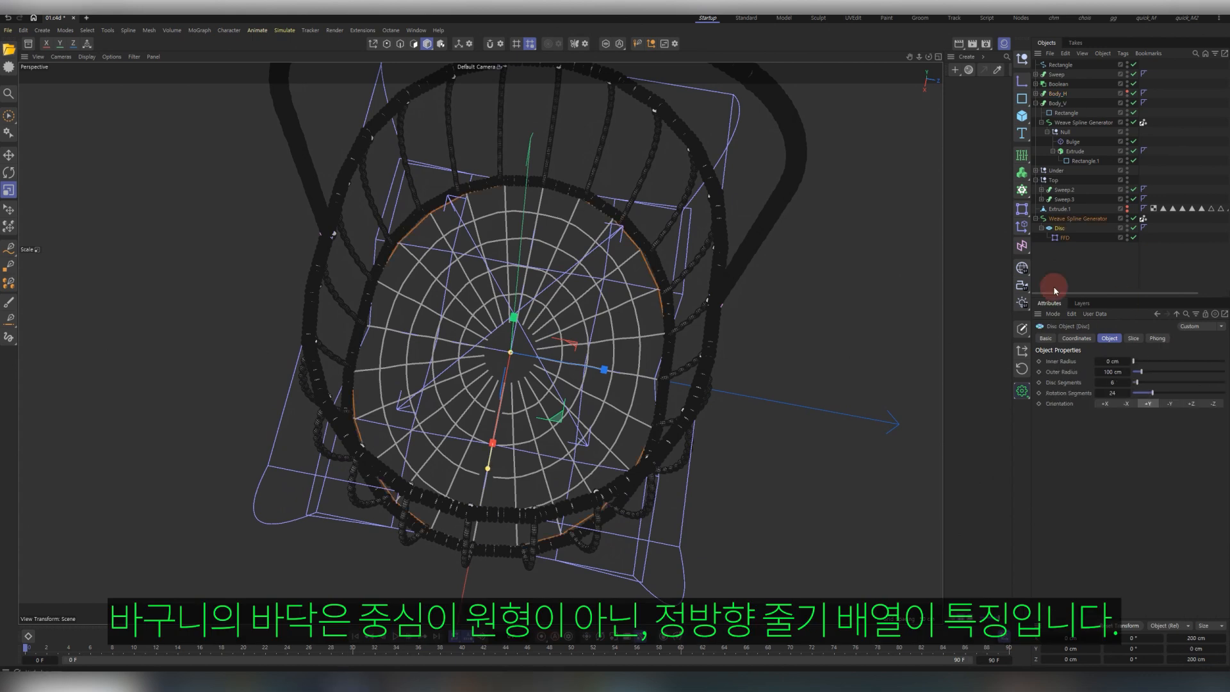
pyautogui.moveTo(1137, 363); pyautogui.dragTo(1138, 363)
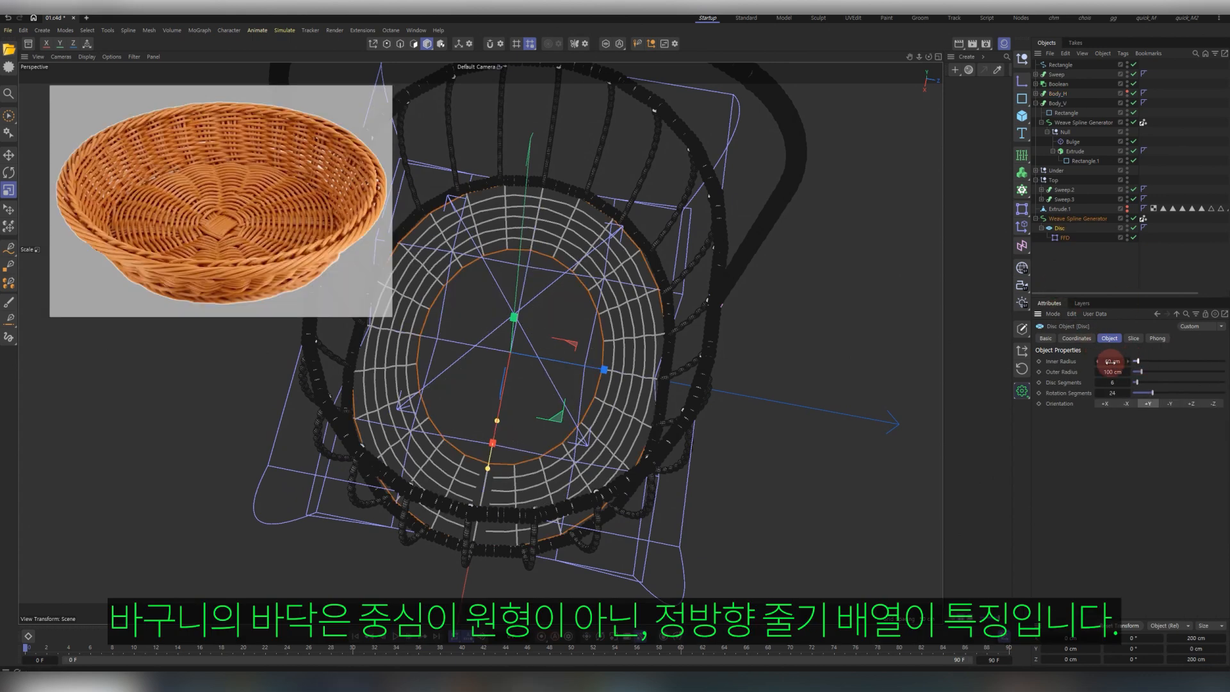
pyautogui.doubleClick(1116, 367)
pyautogui.write('10')
pyautogui.press('Return')
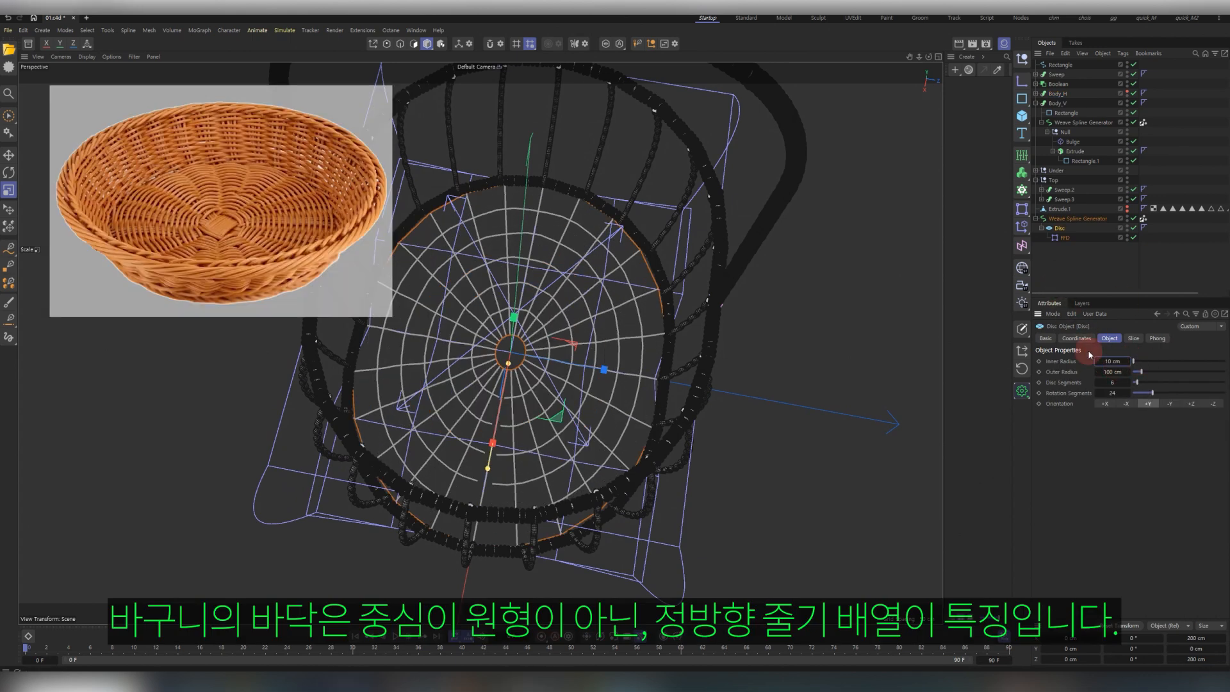
pyautogui.moveTo(1130, 362); pyautogui.dragTo(1130, 362)
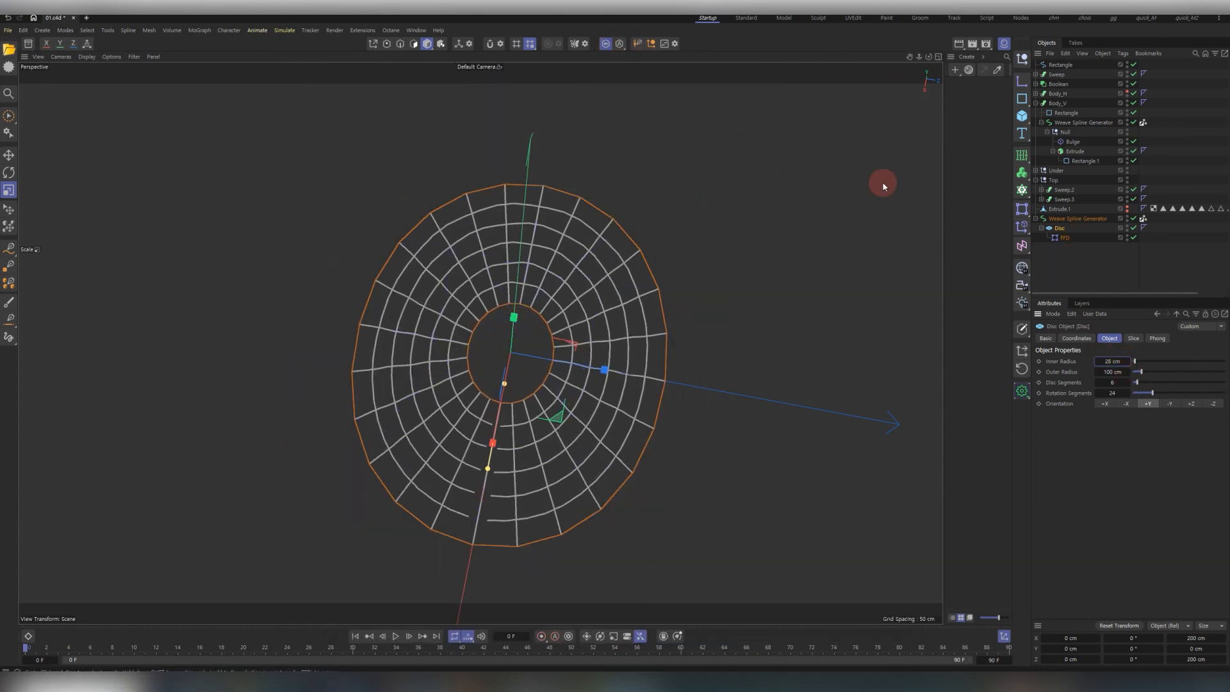
pyautogui.click(1055, 261)
pyautogui.click(606, 43)
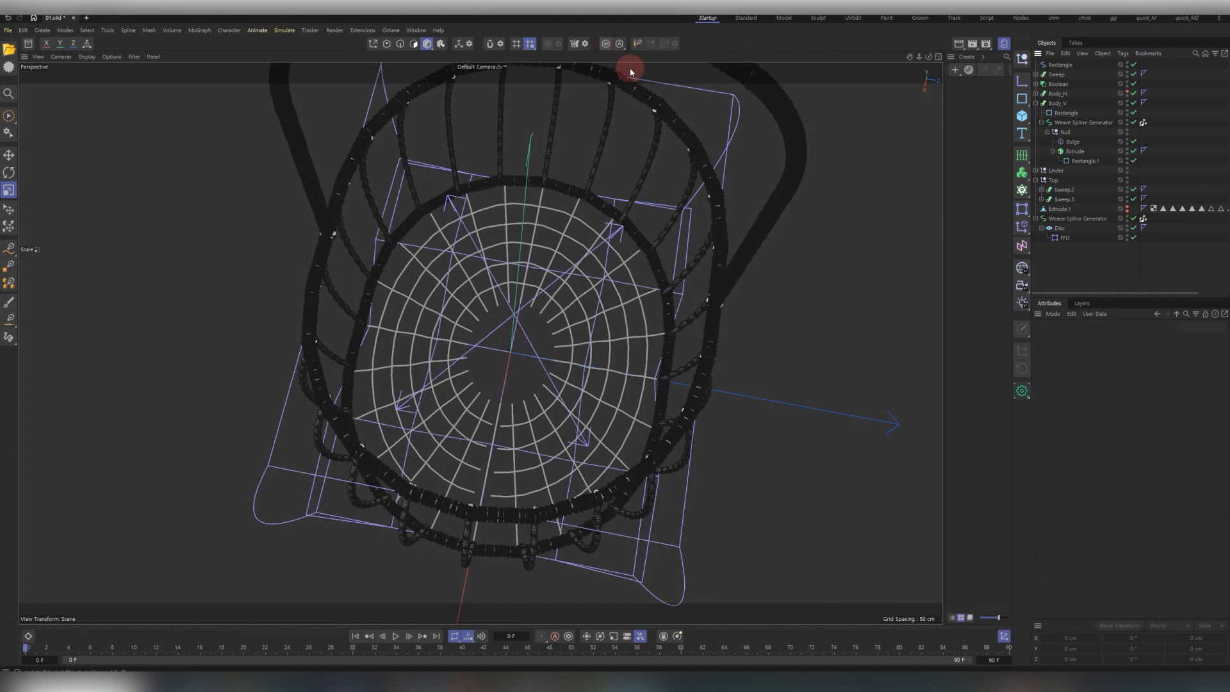
# Set the Disc's inner radius to 25 cm.
pyautogui.click(1060, 228)
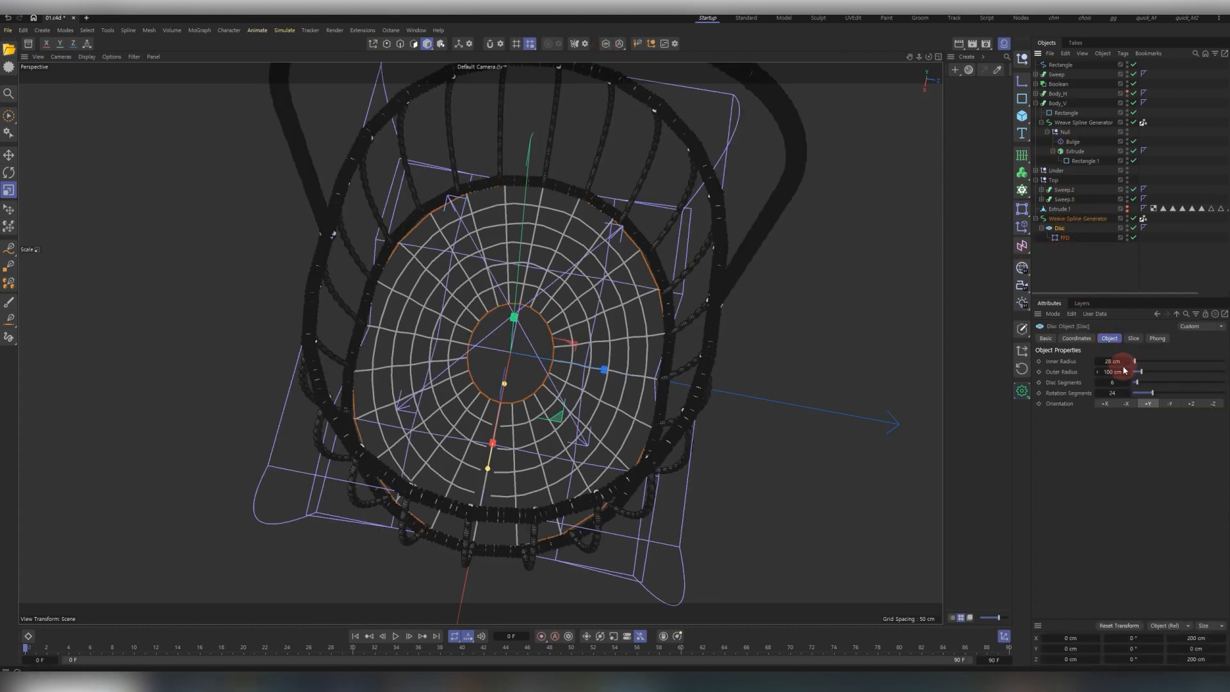
pyautogui.write('0')
pyautogui.press('Return')
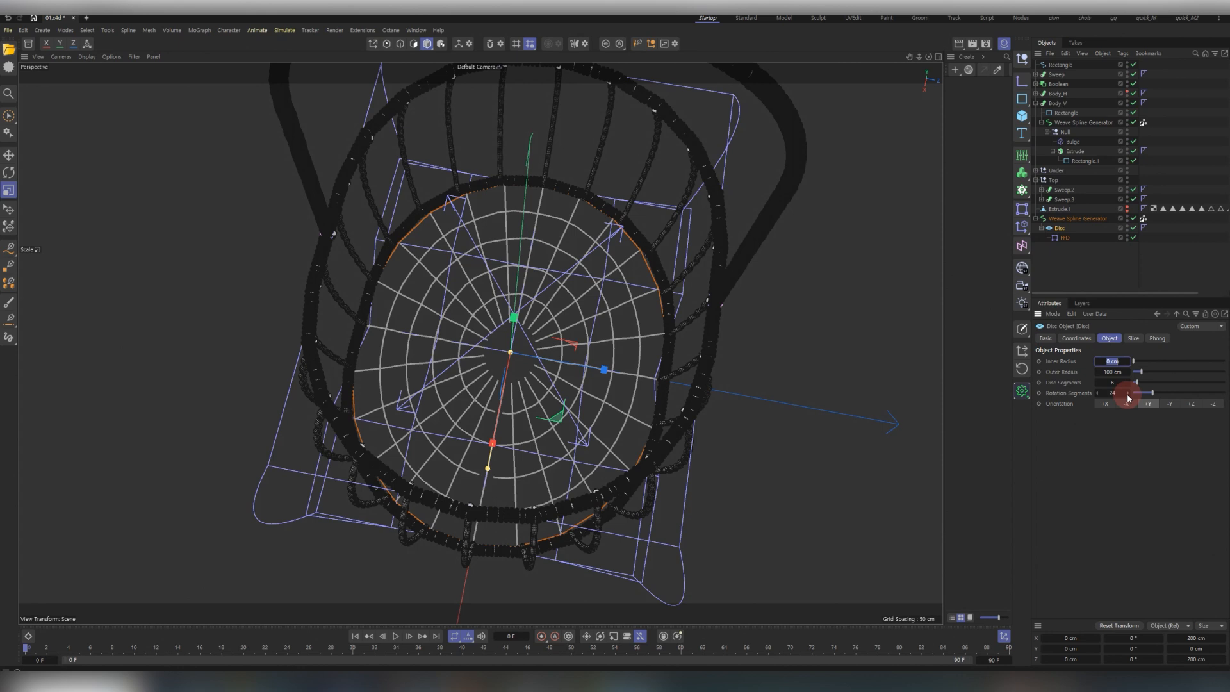
pyautogui.write('25')
pyautogui.press('Return')
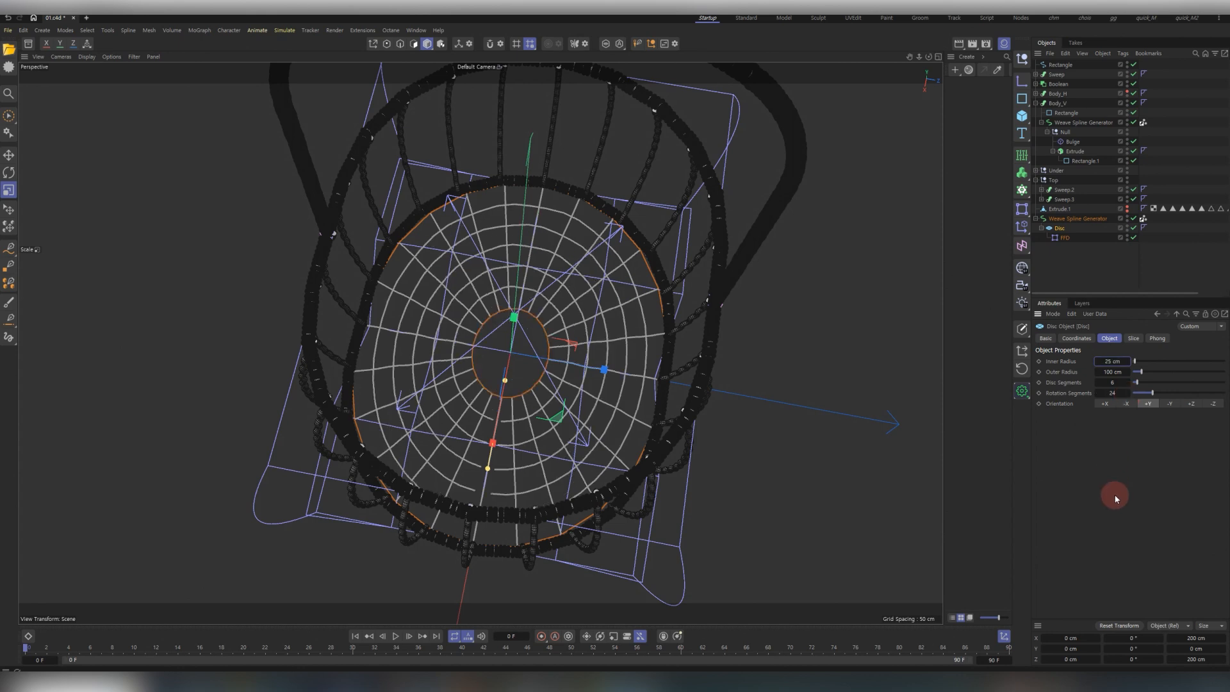
# Keep a hidden backup copy of the bottom's Weave Spline Generator and merge the original Disc and FFD into one polygon object.
pyautogui.click(1089, 285)
pyautogui.click(1061, 229)
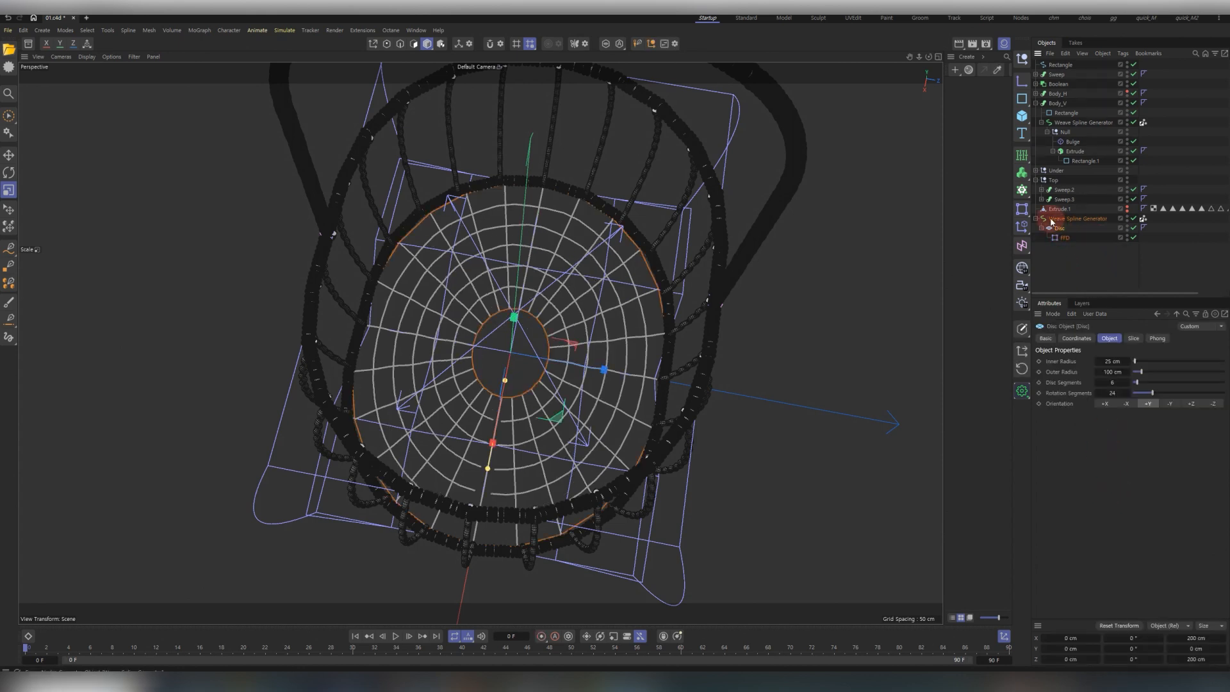
pyautogui.click(1053, 219)
pyautogui.click(1035, 219)
pyautogui.keyDown('ctrl'); pyautogui.moveTo(1063, 219); pyautogui.dragTo(1073, 239); pyautogui.keyUp('ctrl')
pyautogui.rightClick(1042, 222)
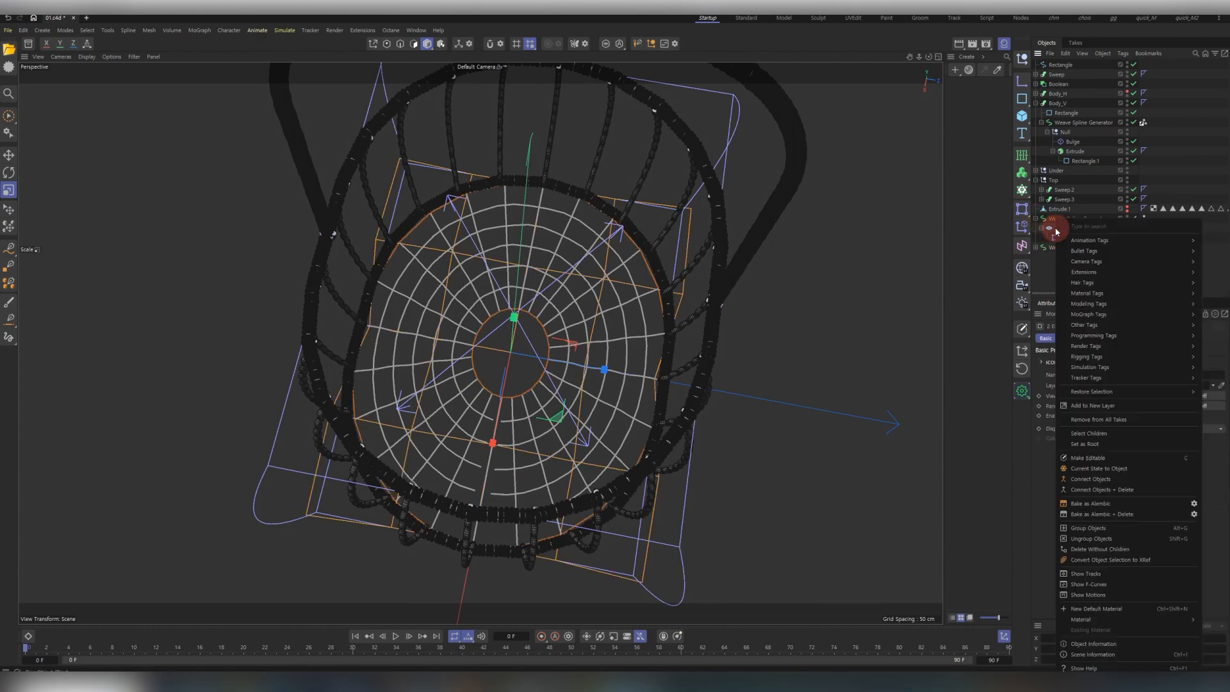
pyautogui.click(1121, 493)
# Duplicate the Weave Spline Generator with its merged Disc and set the copy's return direction to Horizontal.
pyautogui.keyDown('alt'); pyautogui.moveTo(590, 361); pyautogui.dragTo(549, 247); pyautogui.keyUp('alt')
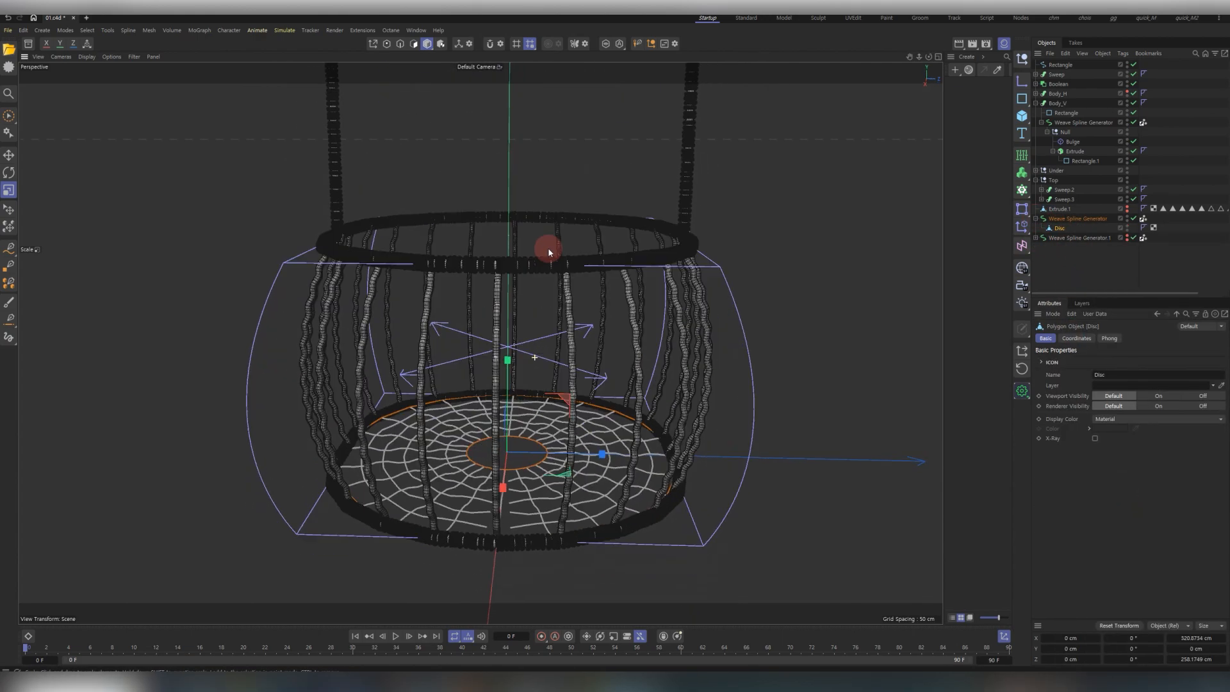
pyautogui.keyDown('alt'); pyautogui.moveTo(549, 248); pyautogui.dragTo(522, 511, button='right'); pyautogui.keyUp('alt')
pyautogui.click(1061, 218)
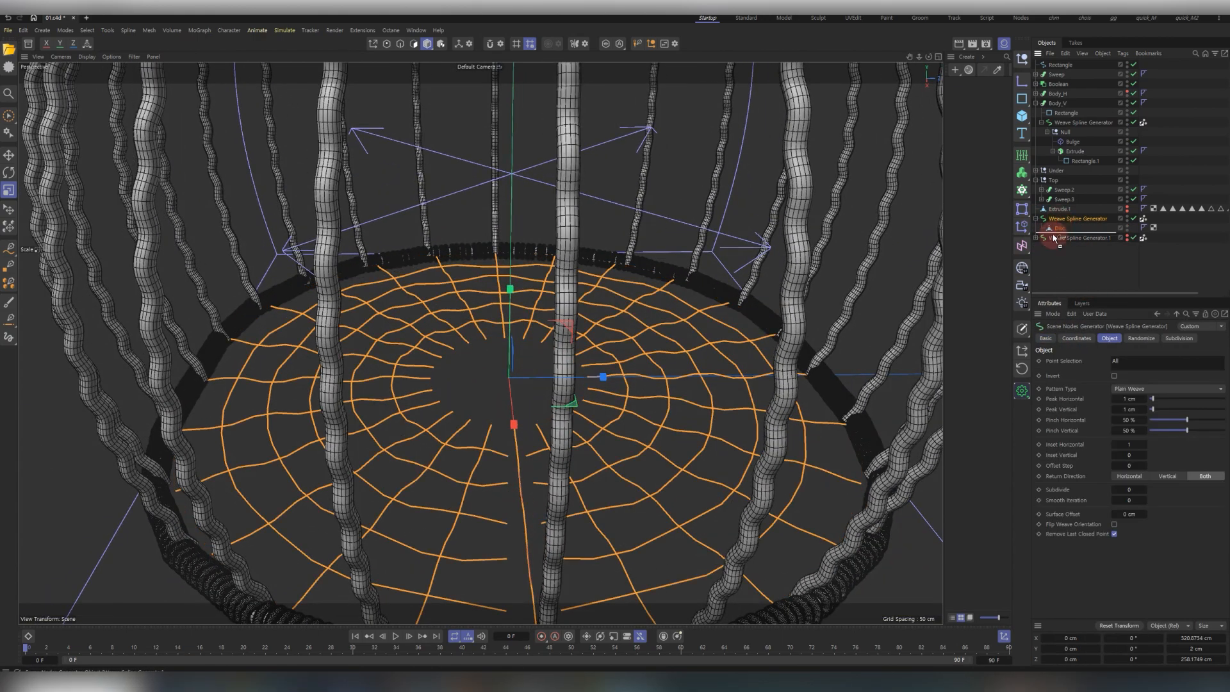
pyautogui.keyDown('ctrl'); pyautogui.moveTo(1057, 220); pyautogui.dragTo(1063, 234); pyautogui.keyUp('ctrl')
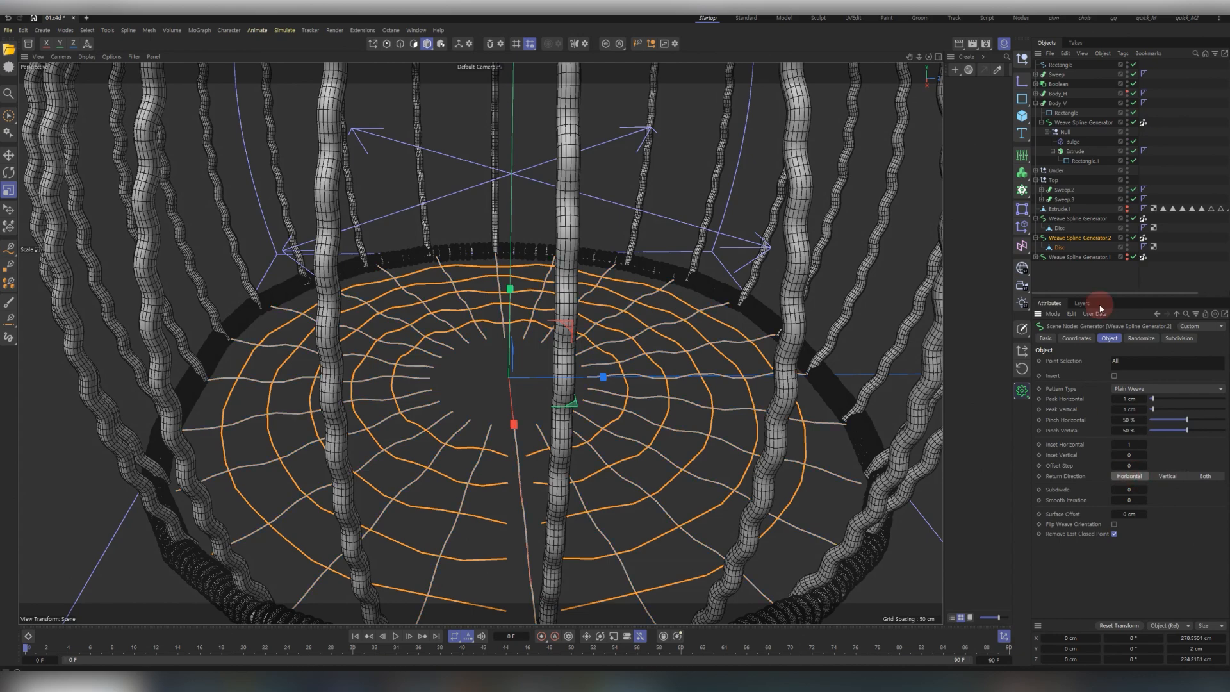
pyautogui.click(1128, 237)
pyautogui.click(1127, 237)
# Set the copied generator's Close Spline option to Closed and select its Disc.
pyautogui.click(1179, 338)
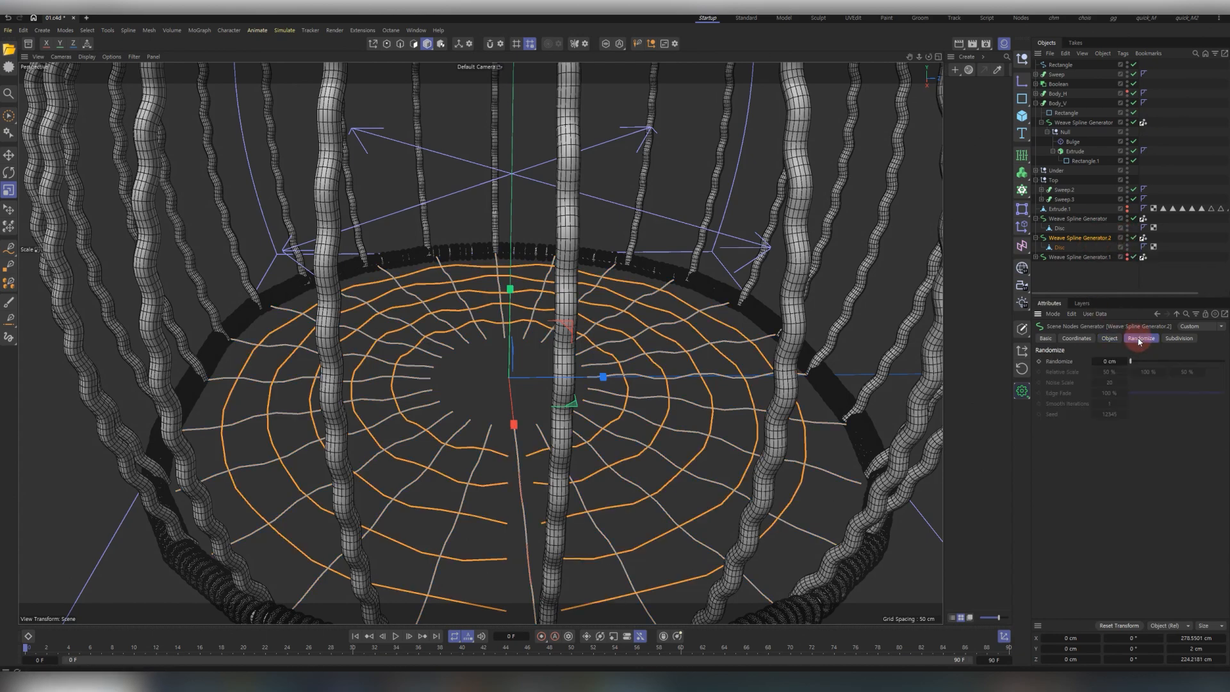
pyautogui.click(1122, 371)
pyautogui.click(1080, 402)
pyautogui.keyDown('alt'); pyautogui.moveTo(565, 454); pyautogui.dragTo(559, 467); pyautogui.keyUp('alt')
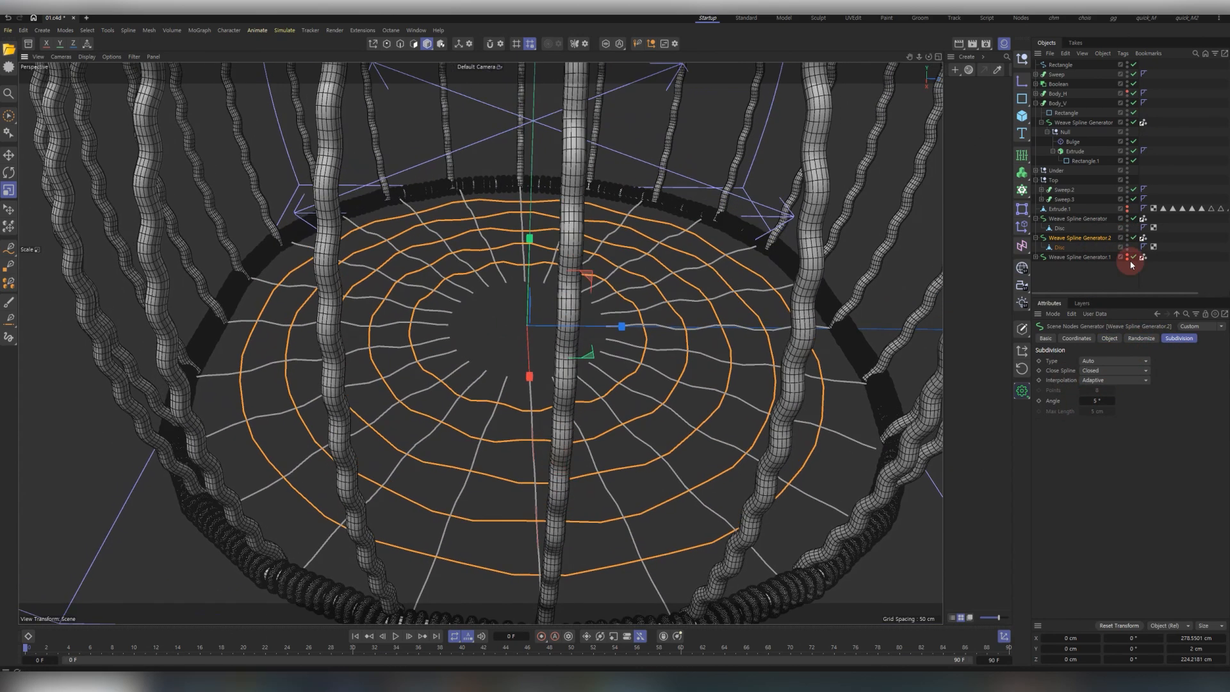
pyautogui.click(1060, 247)
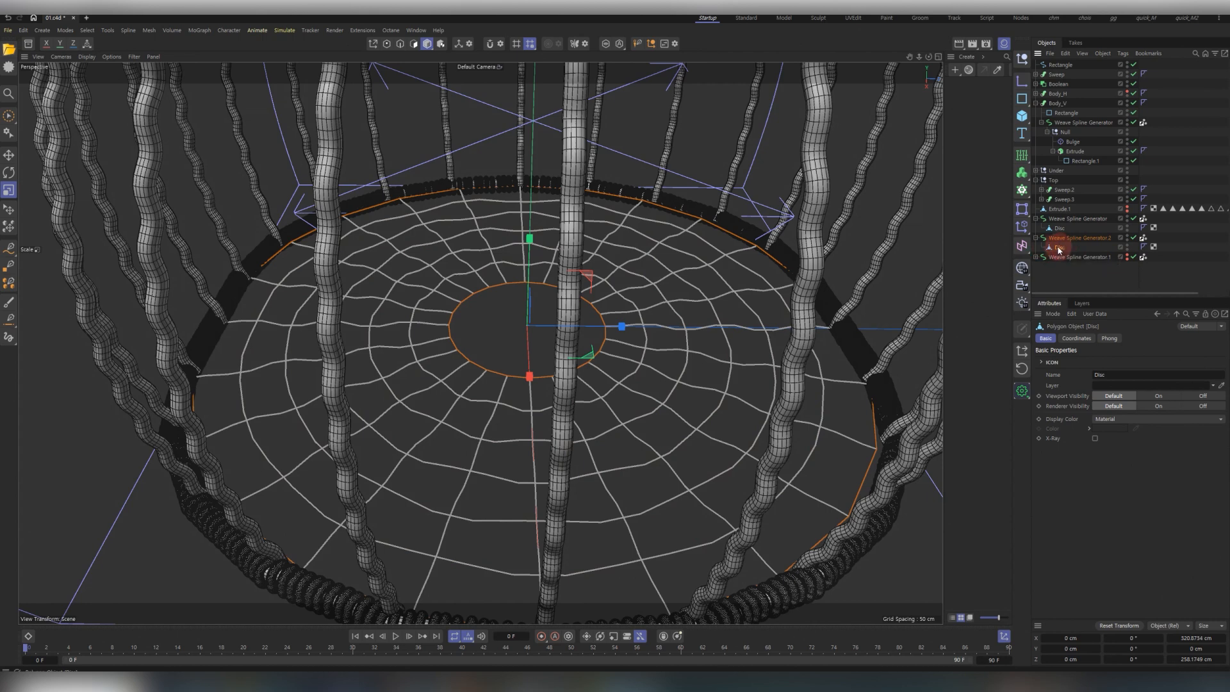
# Switch off the horizontal generator copy and isolate its merged Disc for polygon editing.
pyautogui.click(1036, 257)
pyautogui.click(1059, 267)
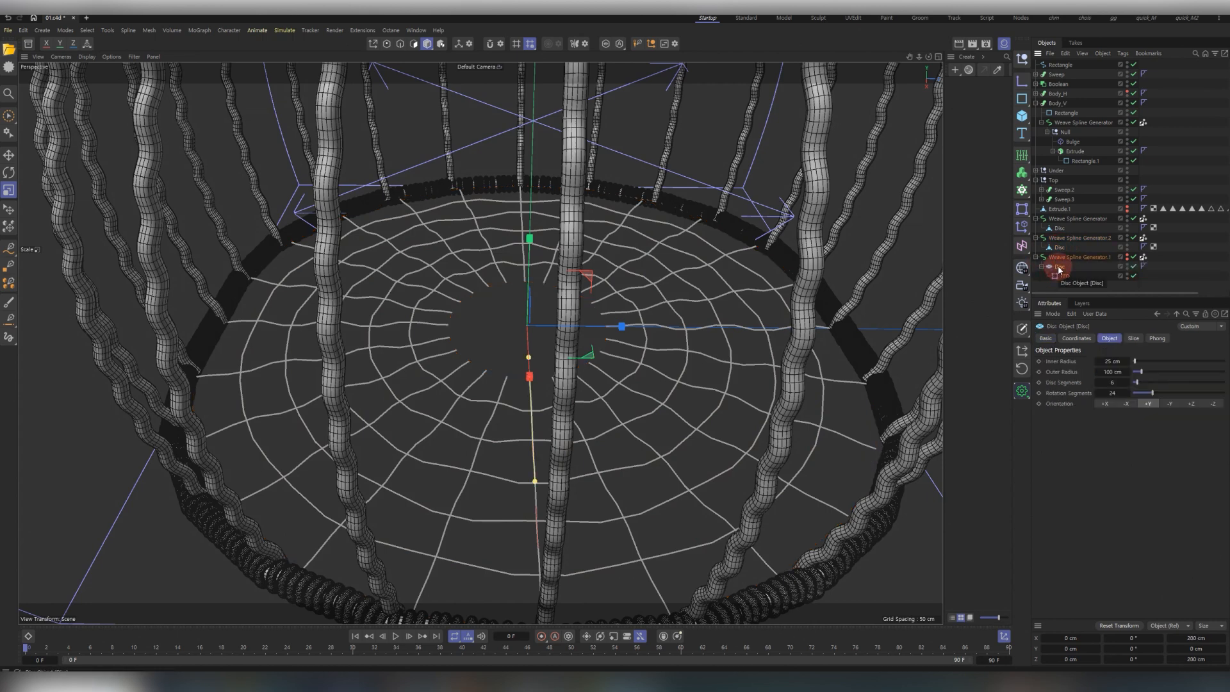
pyautogui.click(1060, 247)
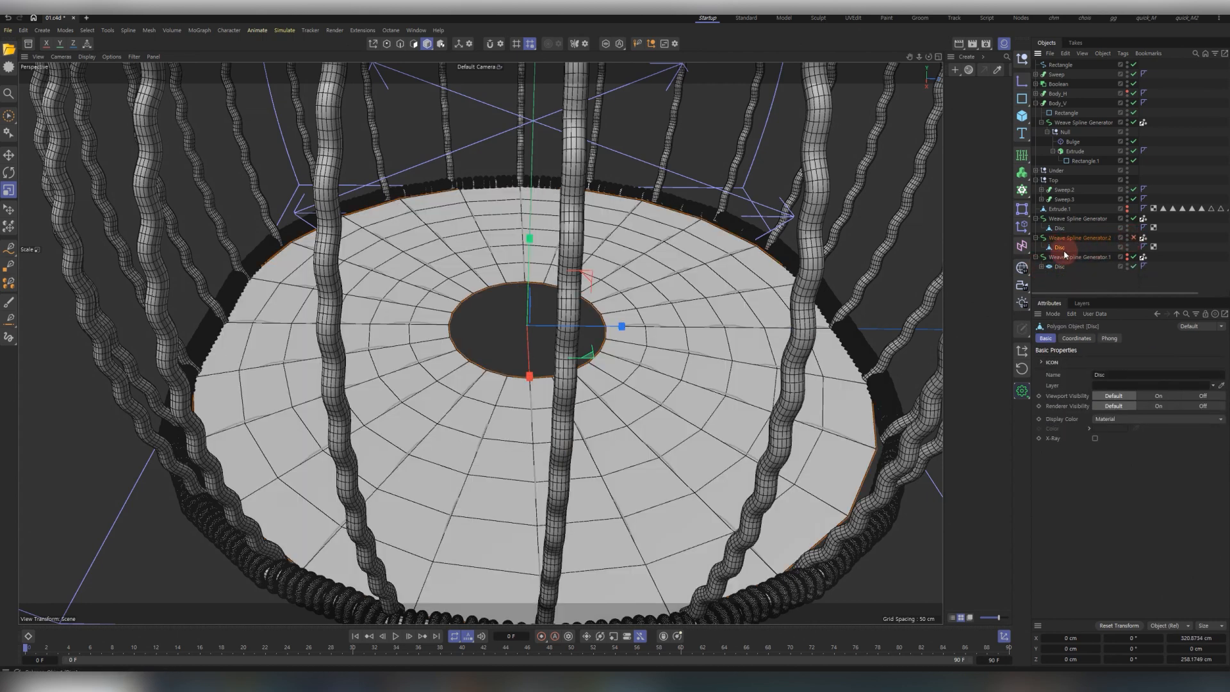
pyautogui.click(606, 43)
pyautogui.keyDown('alt'); pyautogui.moveTo(681, 440); pyautogui.dragTo(489, 198); pyautogui.keyUp('alt')
pyautogui.click(413, 44)
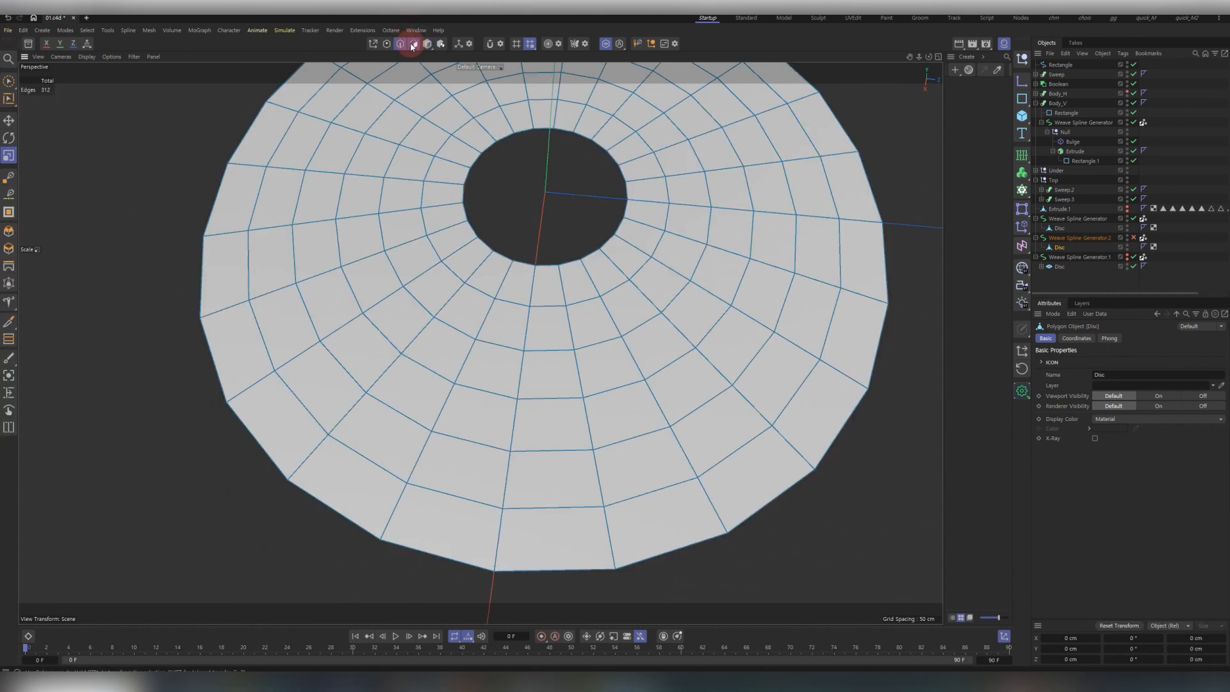
pyautogui.click(1060, 248)
pyautogui.press('0')
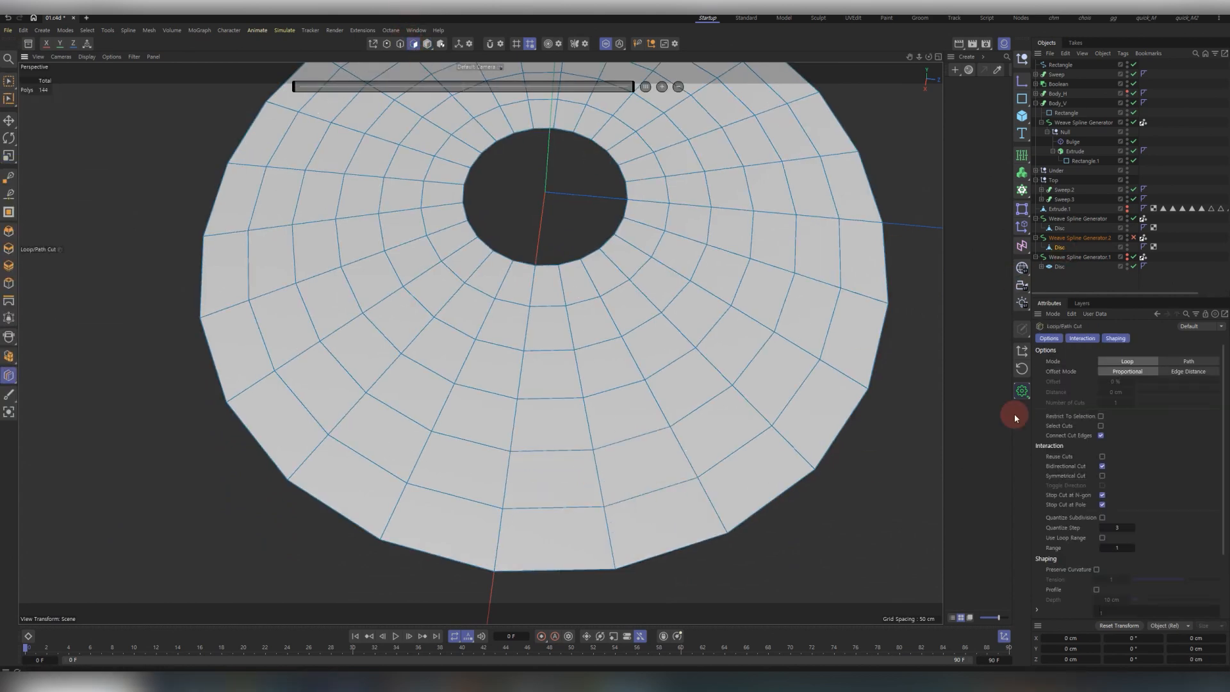
# Isolate Body_V together with the merged Disc and try Loop Selection on the Disc's radial edges.
pyautogui.keyDown('ctrl'); pyautogui.click(1057, 103); pyautogui.keyUp('ctrl')
pyautogui.click(606, 44)
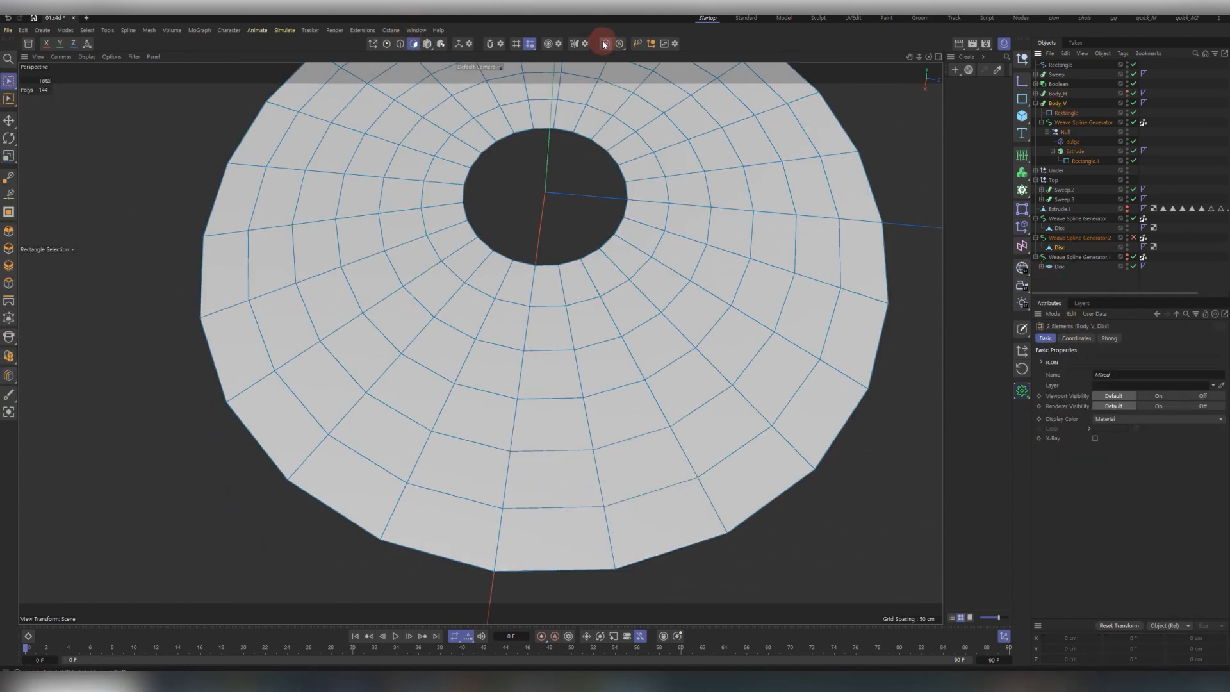
pyautogui.click(400, 44)
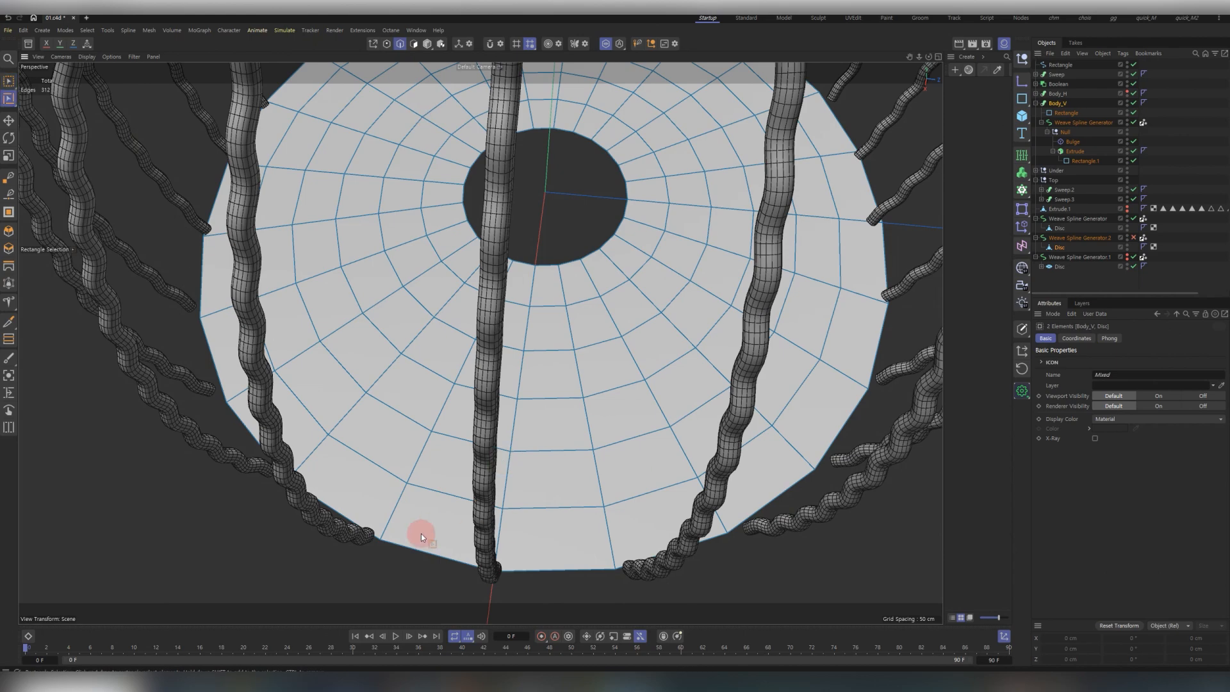
pyautogui.press('u')
pyautogui.press('l')
pyautogui.keyDown('alt'); pyautogui.moveTo(448, 448); pyautogui.dragTo(570, 391); pyautogui.keyUp('alt')
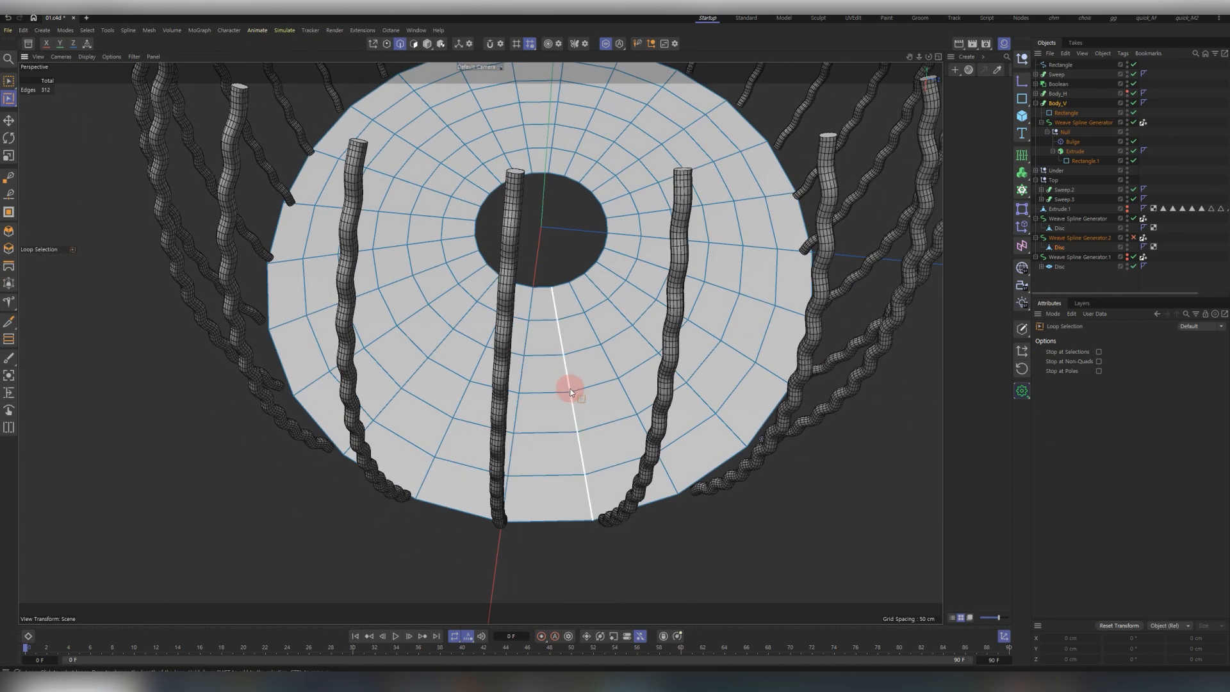
pyautogui.press('F2')
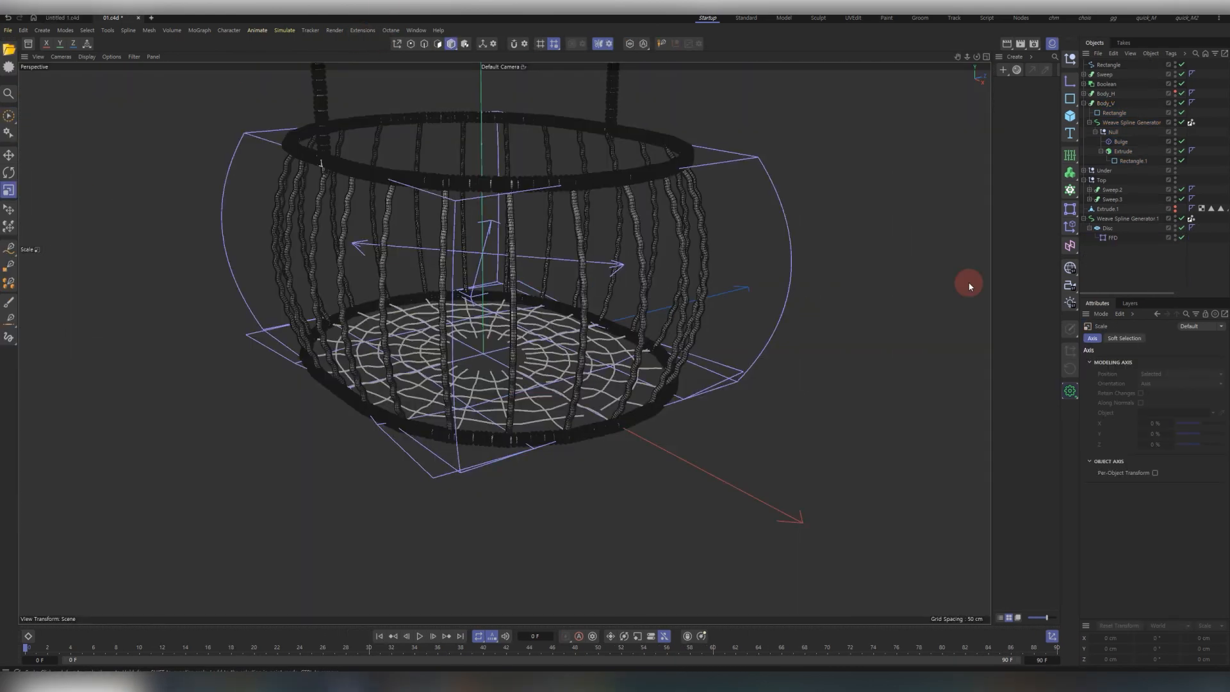
# Sweep a Circle along the bottom's Weave Spline Generator and scale the circle down to about 5.2 cm.
pyautogui.click(513, 359)
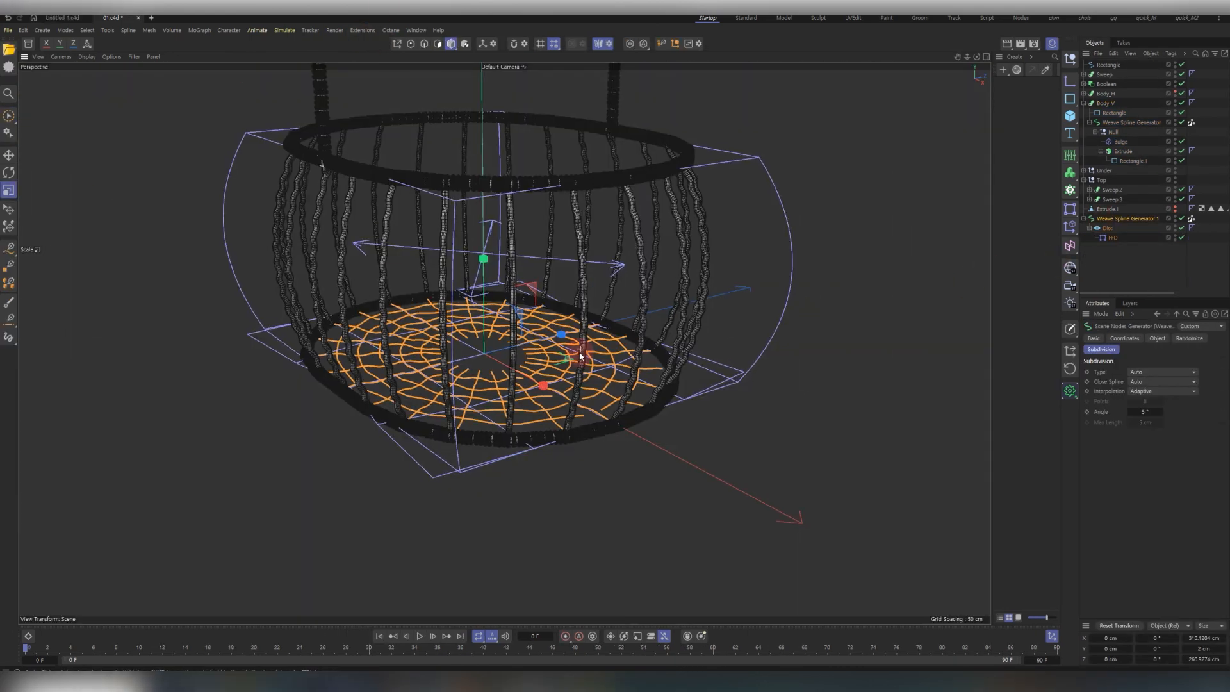
pyautogui.keyDown('alt'); pyautogui.moveTo(513, 359); pyautogui.dragTo(574, 407); pyautogui.keyUp('alt')
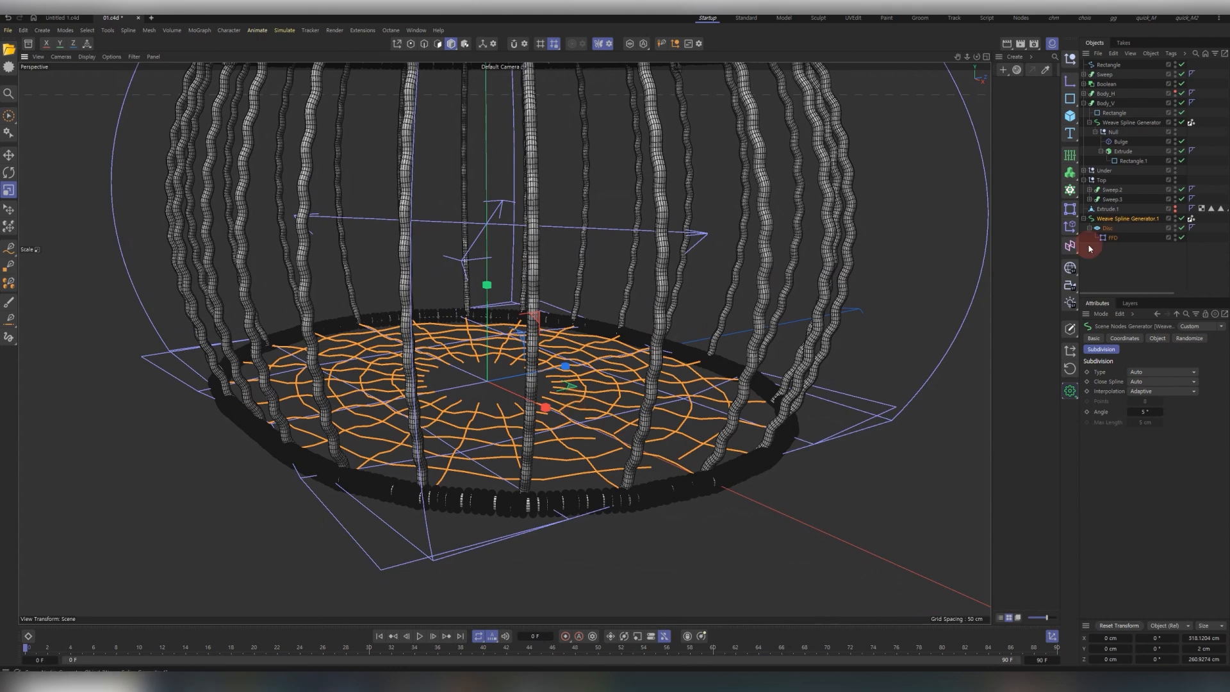
pyautogui.click(1069, 190)
pyautogui.click(1016, 203)
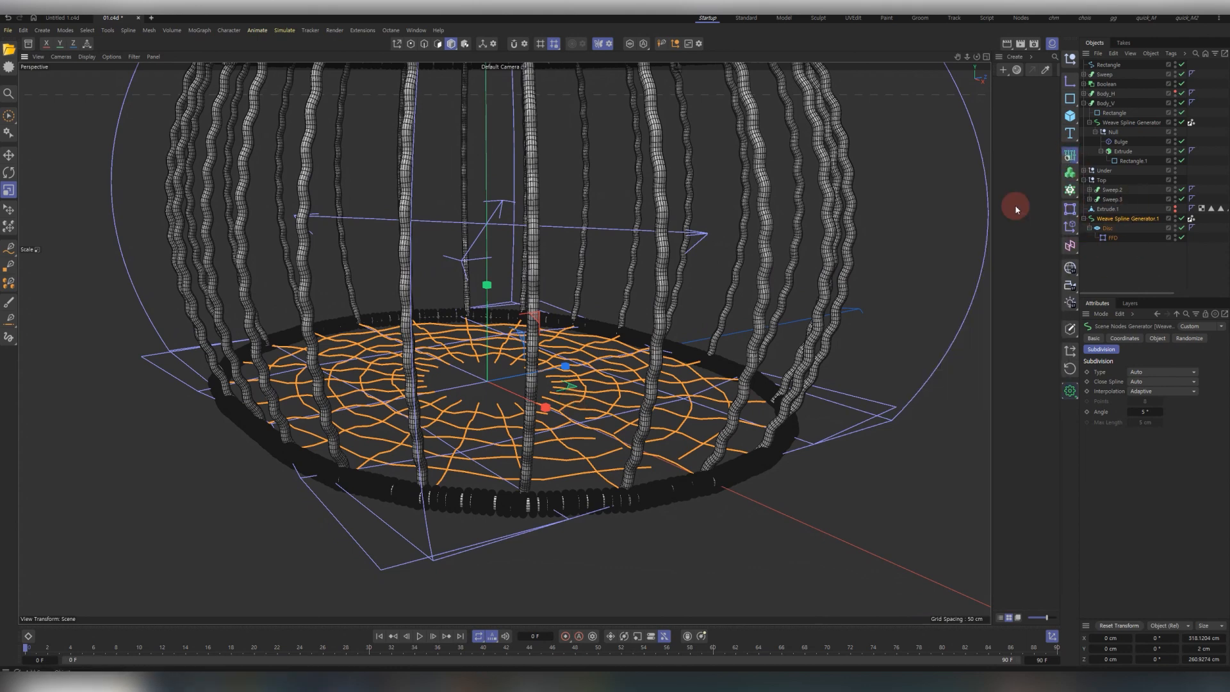
pyautogui.click(1069, 98)
pyautogui.click(1148, 117)
pyautogui.moveTo(1102, 225); pyautogui.dragTo(1103, 229)
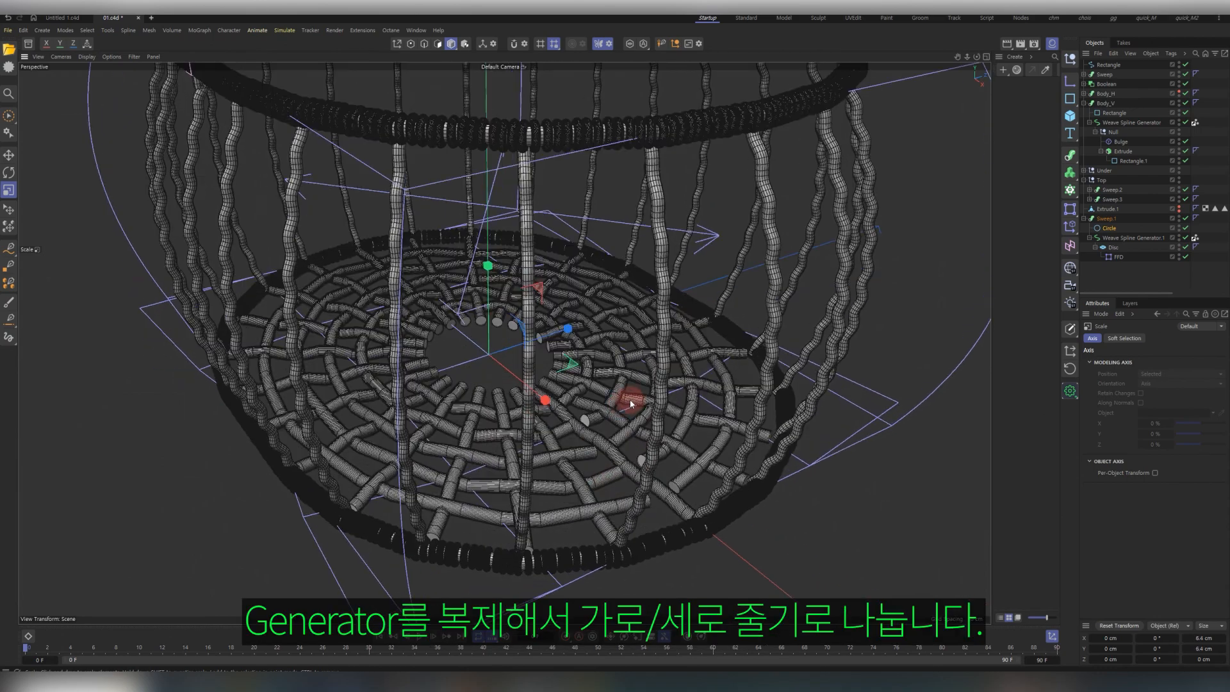
pyautogui.moveTo(630, 404); pyautogui.dragTo(588, 439)
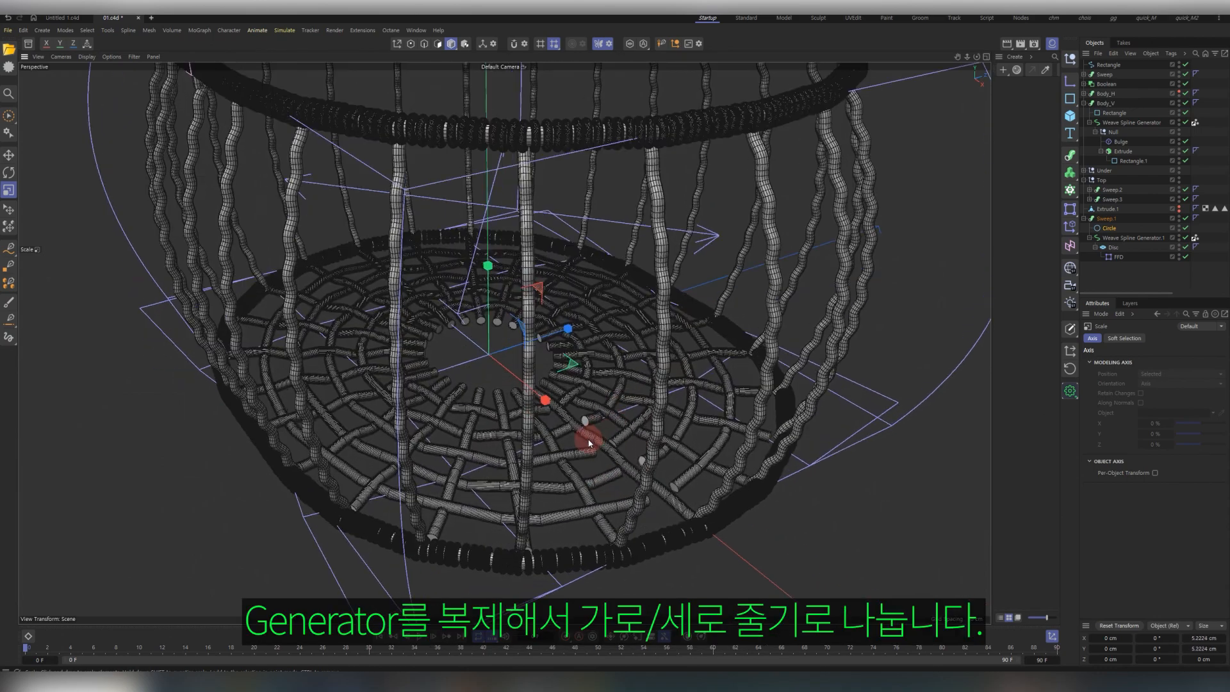
# Replace the bottom Sweep's Circle profile with a copy of Body_V's 4 × 4 cm rounded Rectangle.
pyautogui.keyDown('alt'); pyautogui.moveTo(601, 492); pyautogui.dragTo(656, 558); pyautogui.keyUp('alt')
pyautogui.scroll(3, 655, 477)
pyautogui.click(654, 475)
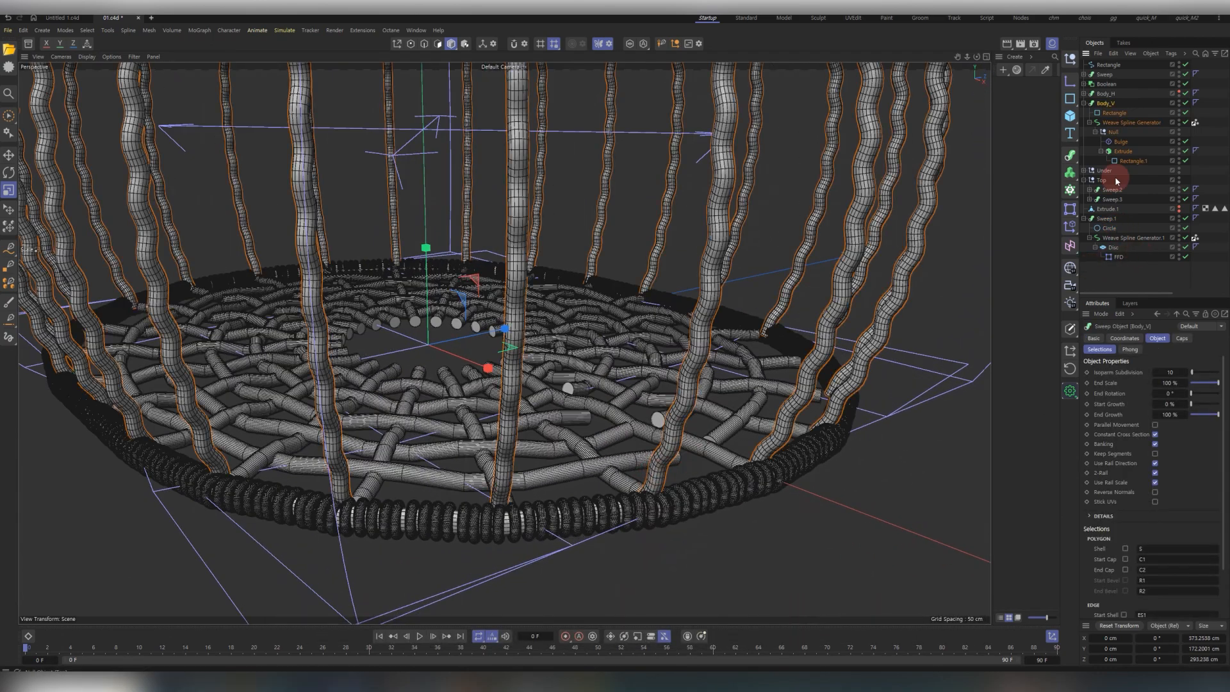
pyautogui.keyDown('ctrl'); pyautogui.moveTo(1114, 116); pyautogui.dragTo(1112, 223); pyautogui.keyUp('ctrl')
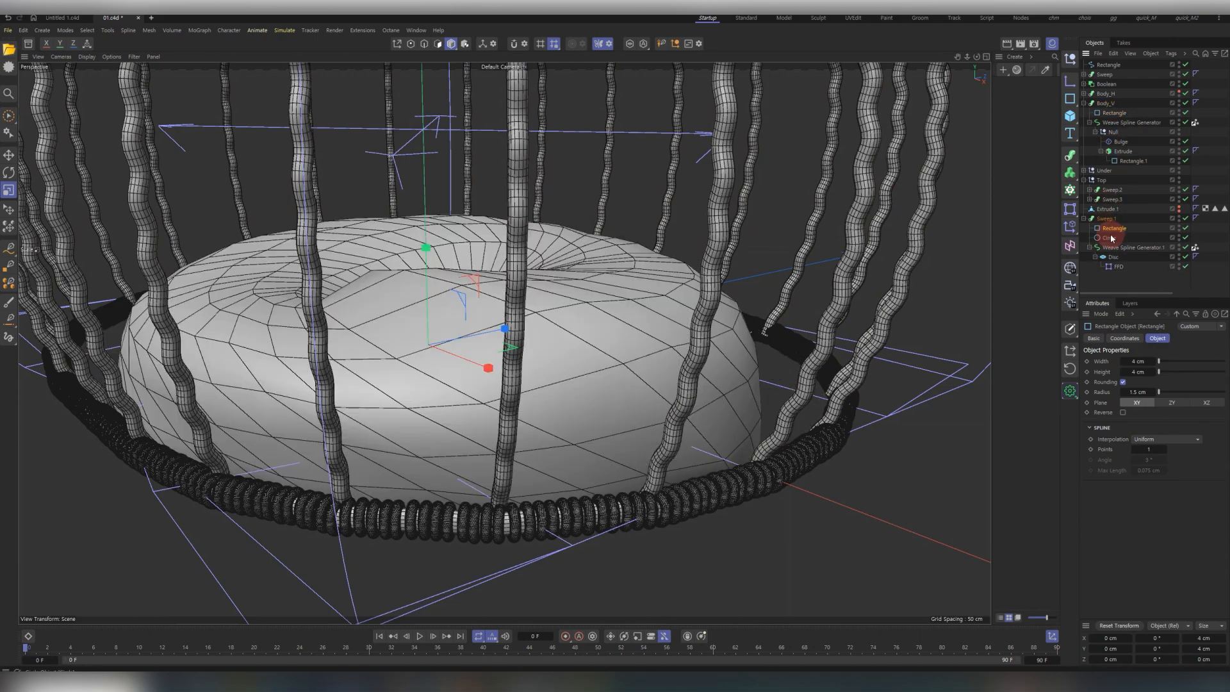
pyautogui.click(1111, 237)
pyautogui.press('Delete')
# Set the return direction of the bottom Sweep's Weave Spline Generator to Vertical.
pyautogui.click(1102, 219)
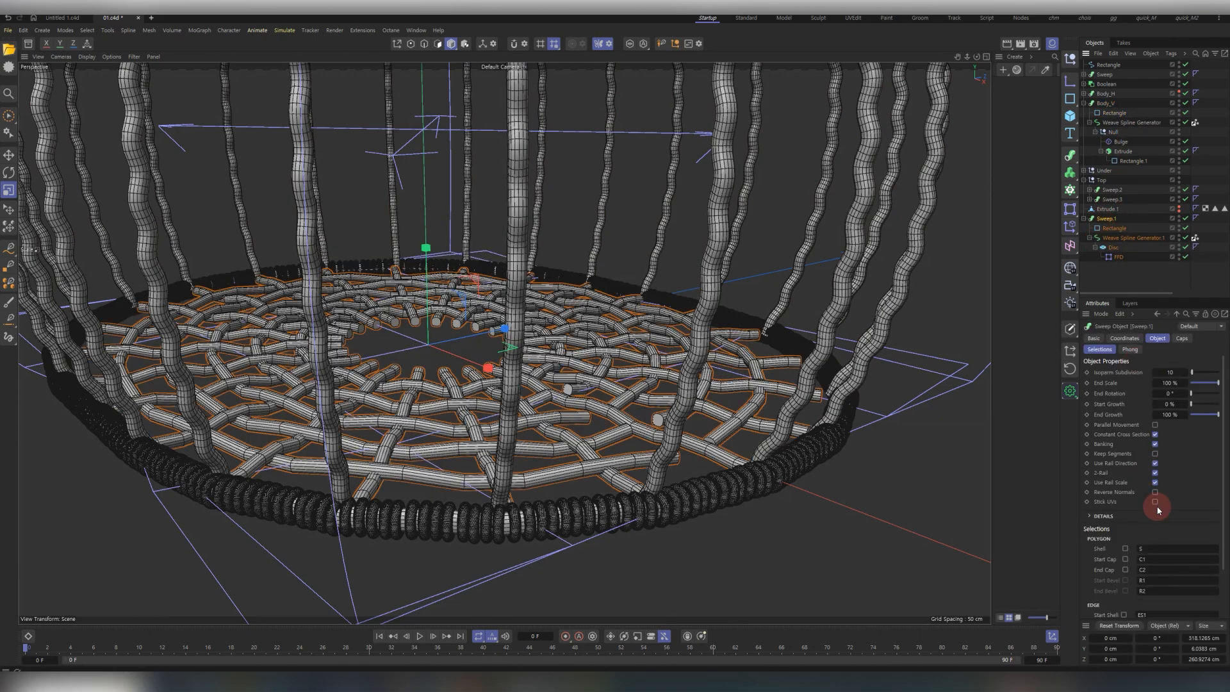
pyautogui.click(1118, 237)
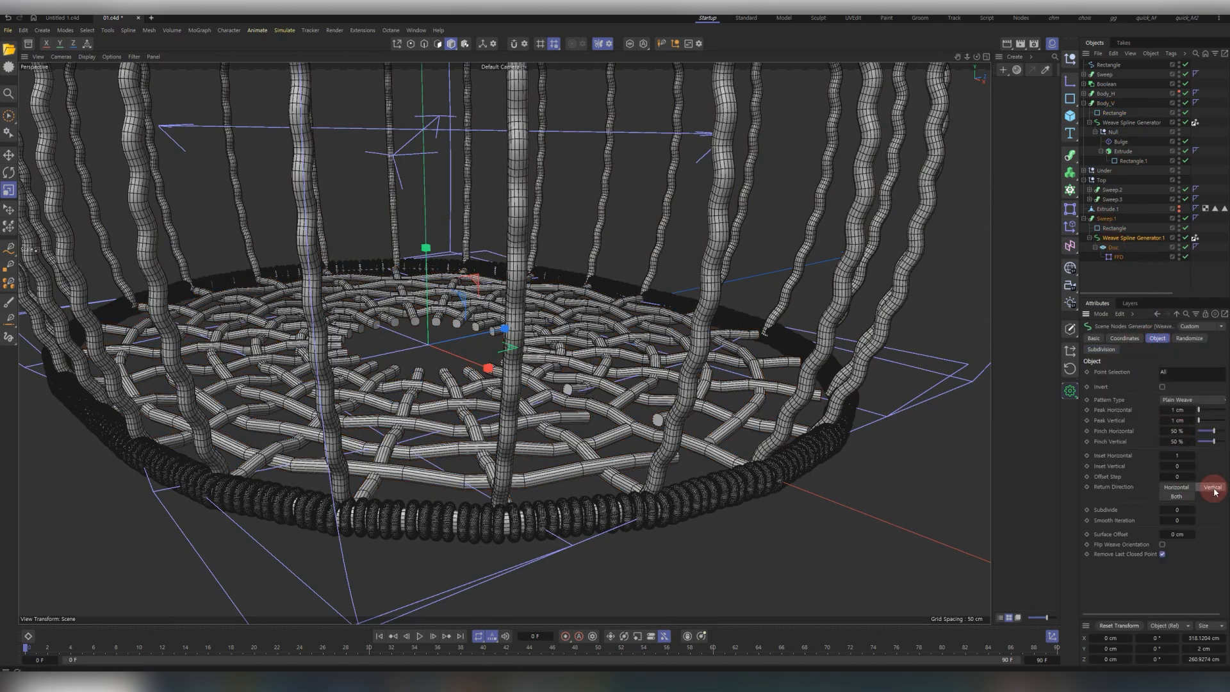
pyautogui.click(1214, 489)
pyautogui.keyDown('alt'); pyautogui.moveTo(666, 496); pyautogui.dragTo(1114, 266); pyautogui.keyUp('alt')
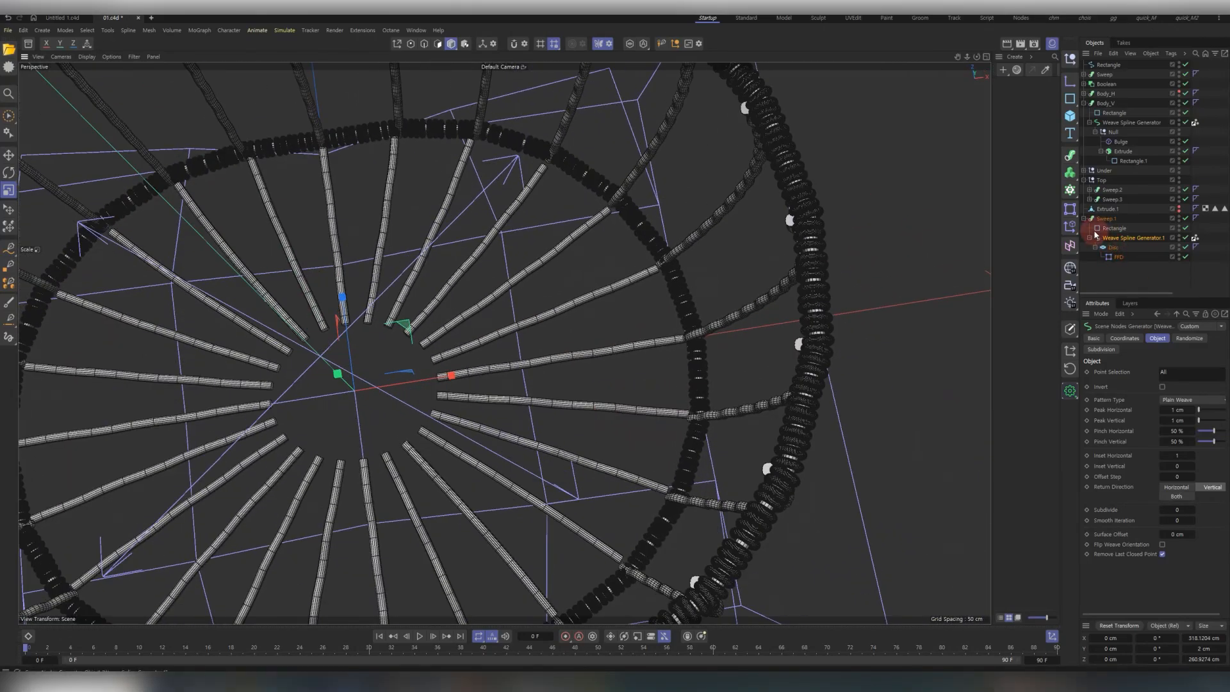
# Duplicate the bottom Sweep and set the copy's Weave Spline Generator to Horizontal return direction with Close Spline set to Closed.
pyautogui.click(1083, 218)
pyautogui.keyDown('ctrl'); pyautogui.moveTo(1106, 218); pyautogui.dragTo(1108, 225); pyautogui.keyUp('ctrl')
pyautogui.click(1084, 228)
pyautogui.click(1106, 229)
pyautogui.click(1132, 248)
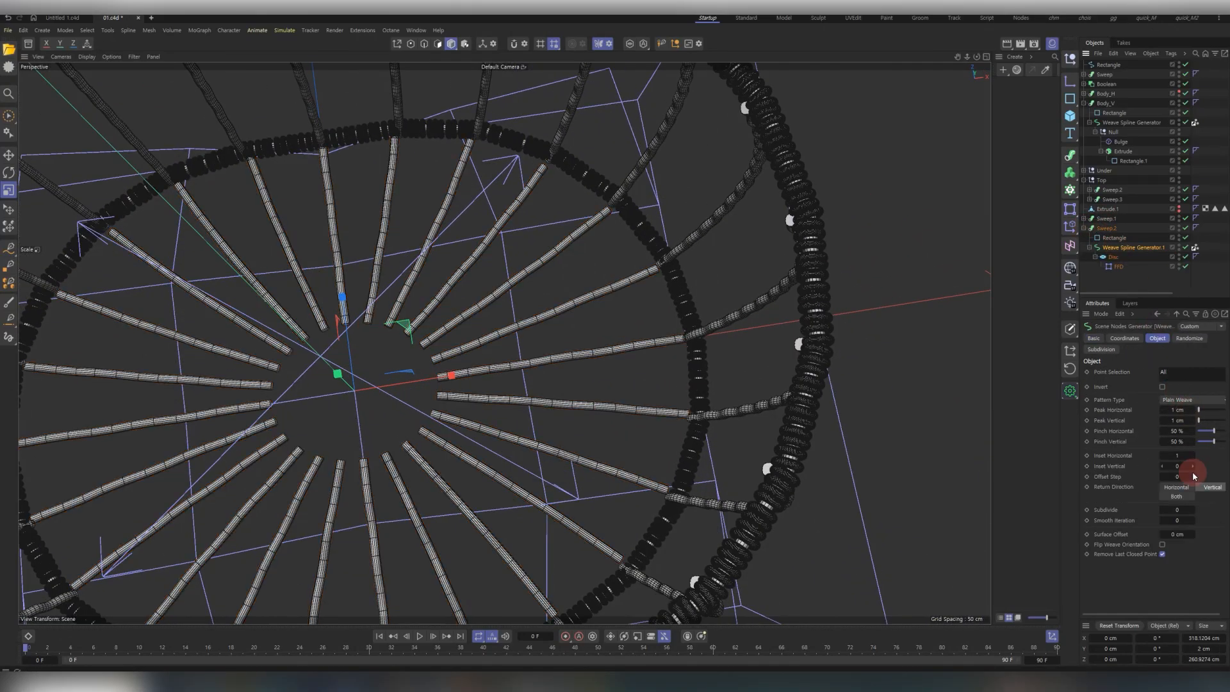
pyautogui.click(1101, 349)
pyautogui.click(1163, 381)
pyautogui.click(1155, 406)
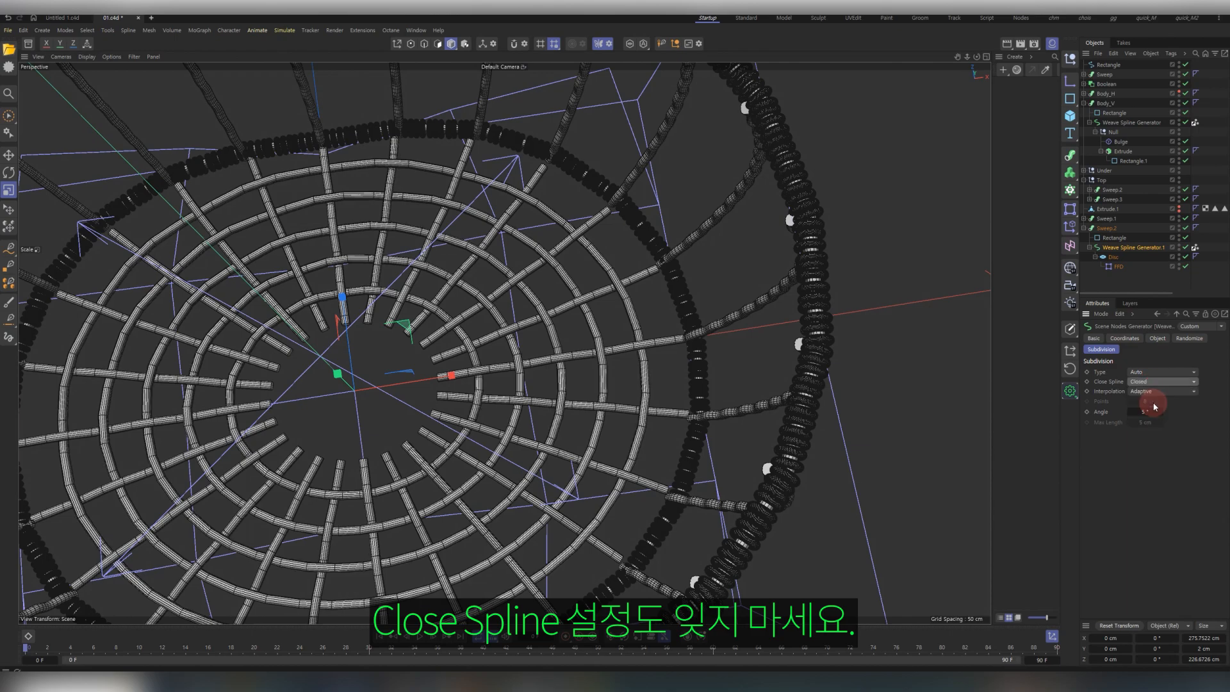
# Make the horizontal weave Body_H visible again around the basket's side.
pyautogui.keyDown('alt'); pyautogui.moveTo(549, 415); pyautogui.dragTo(665, 109); pyautogui.keyUp('alt')
pyautogui.click(657, 256)
pyautogui.click(815, 191)
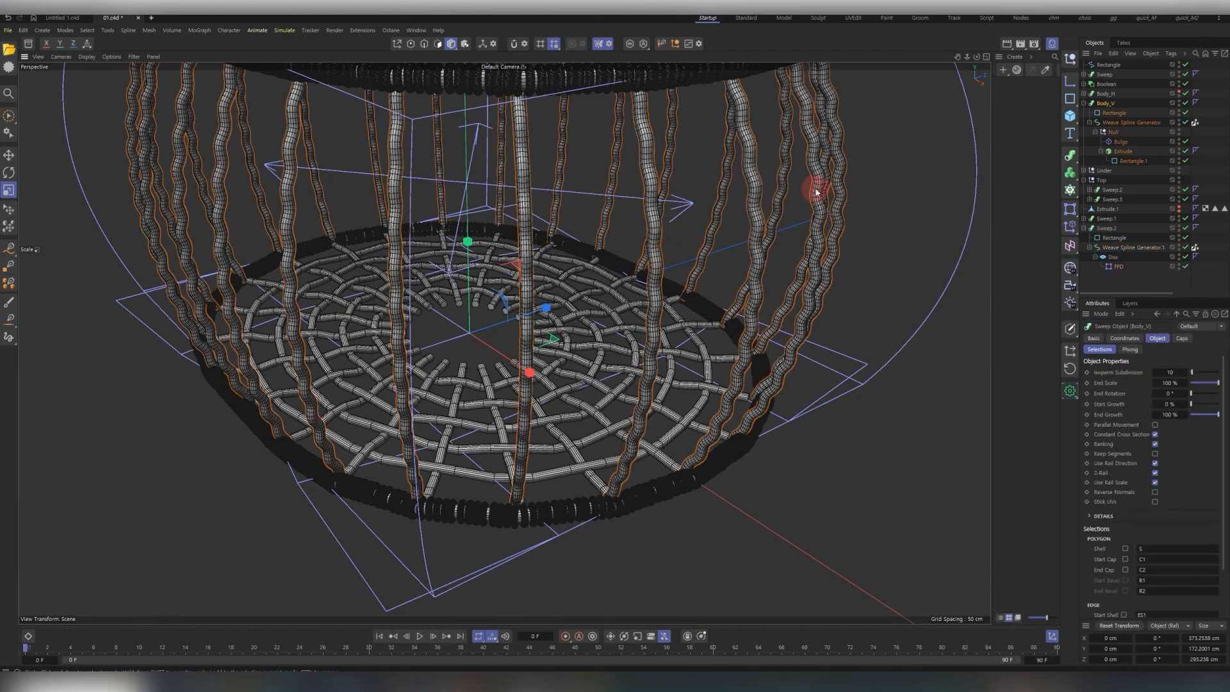
pyautogui.click(1179, 95)
pyautogui.moveTo(645, 260)
pyautogui.keyDown('alt'); pyautogui.mouseDown()
pyautogui.moveTo(609, 236)
pyautogui.moveTo(593, 252)
pyautogui.moveTo(590, 304)
pyautogui.moveTo(634, 250)
pyautogui.mouseUp(); pyautogui.keyUp('alt')
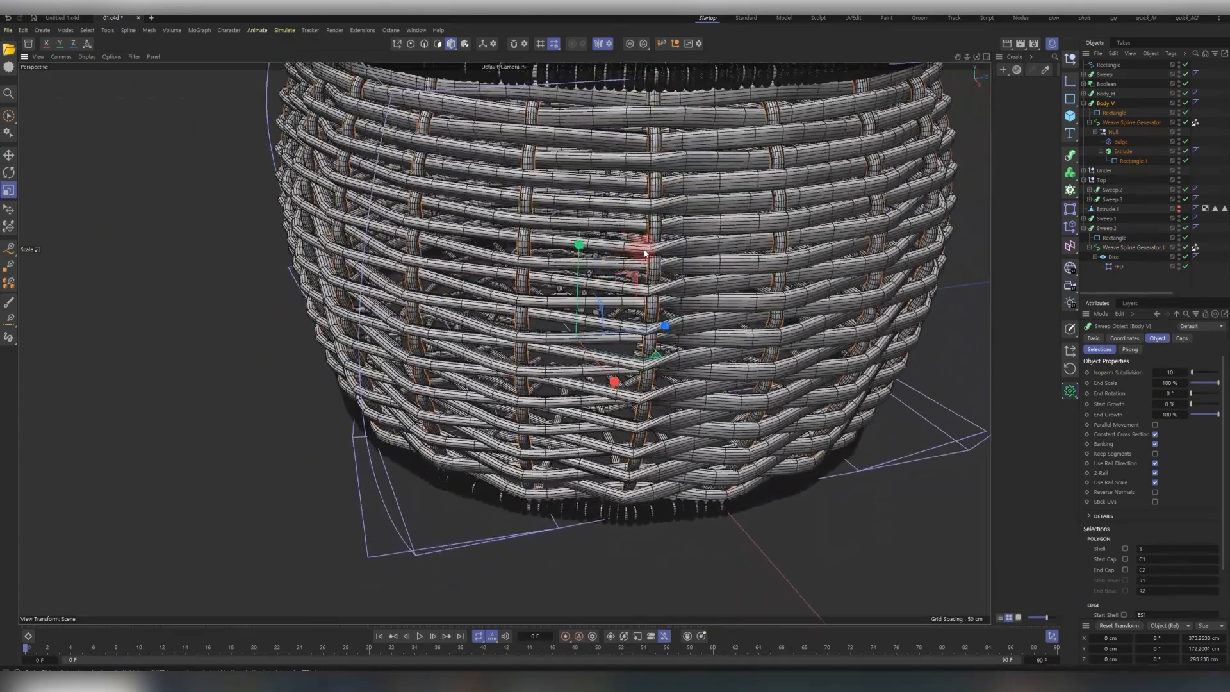
# Raise the start of the Rotation curve in Body_H's sweep details to correct the twisted horizontal strands.
pyautogui.click(1101, 93)
pyautogui.click(1084, 94)
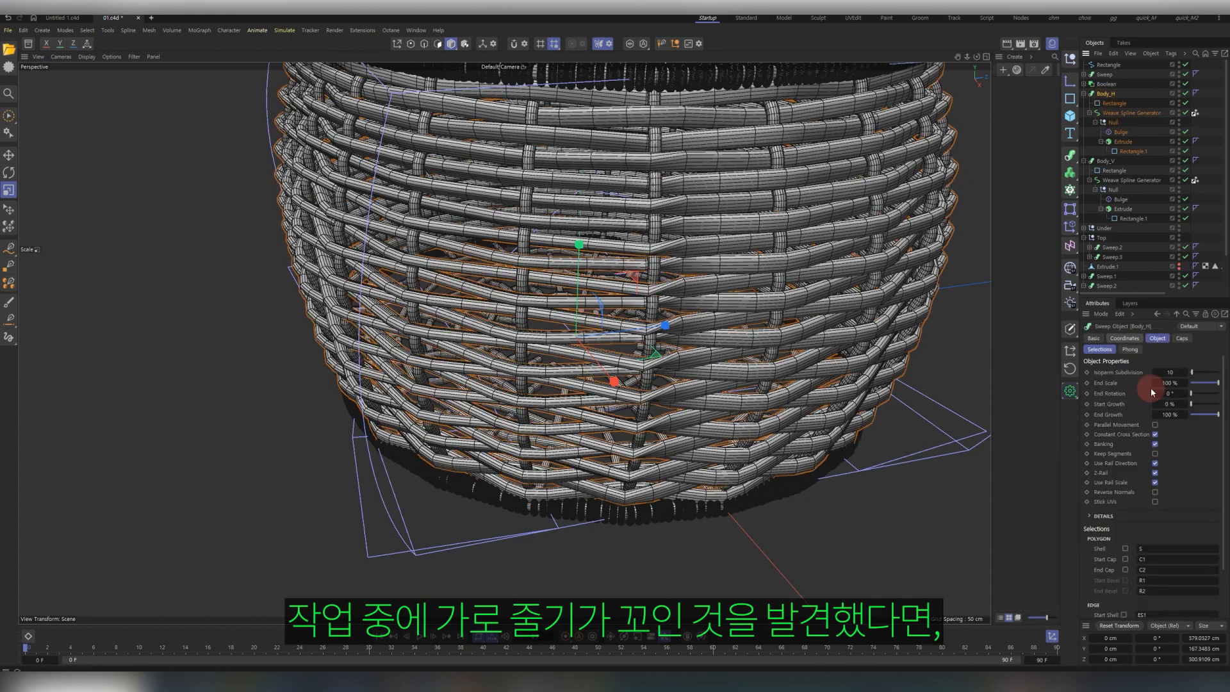
pyautogui.click(1099, 349)
pyautogui.click(1089, 515)
pyautogui.scroll(-3, 1097, 551)
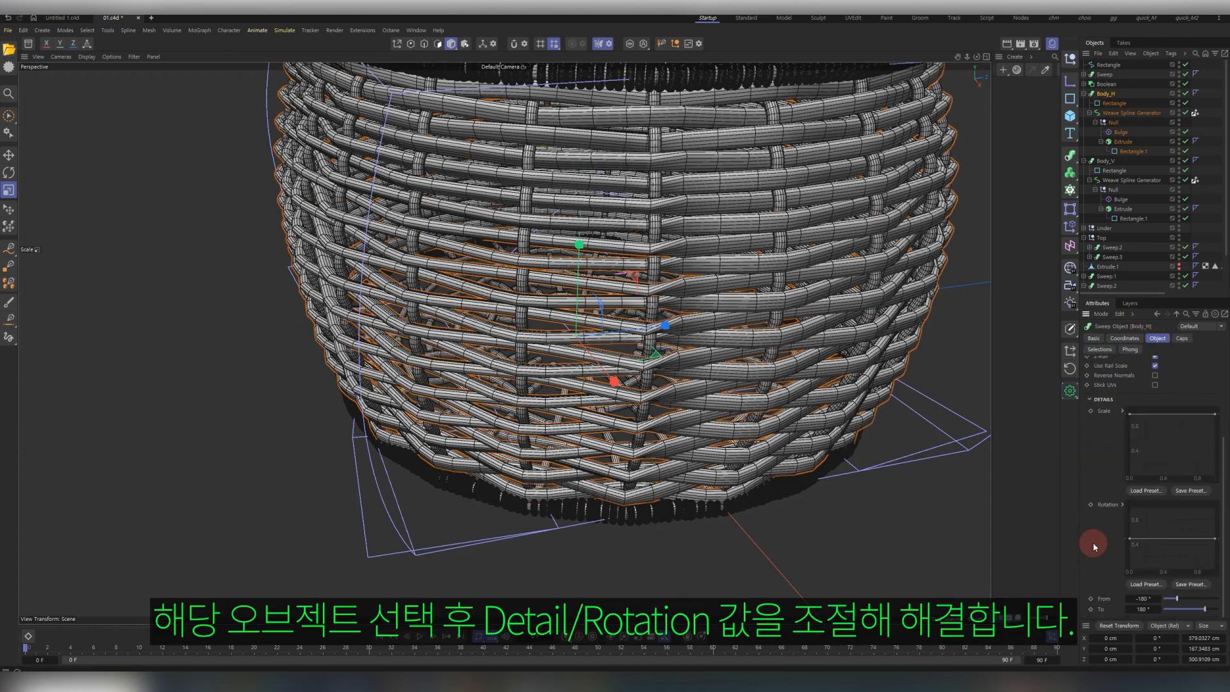
pyautogui.moveTo(1130, 545); pyautogui.dragTo(1131, 530)
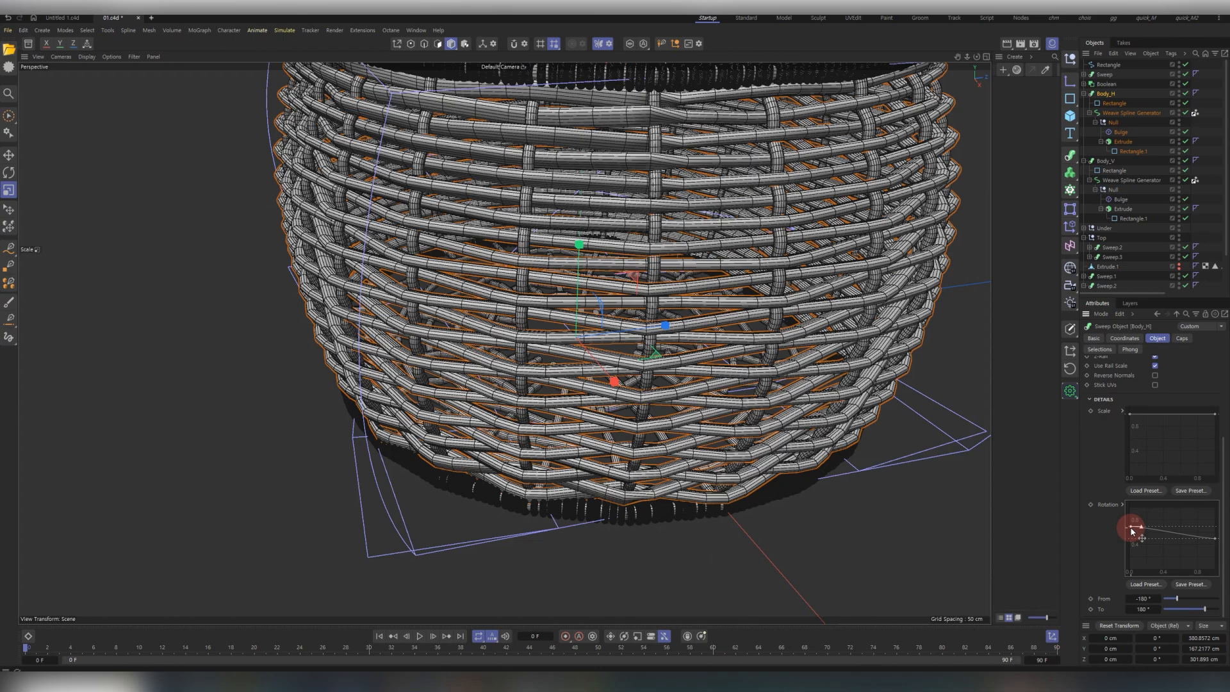
pyautogui.keyDown('alt'); pyautogui.moveTo(689, 508); pyautogui.dragTo(587, 453); pyautogui.keyUp('alt')
pyautogui.scroll(5, 587, 453)
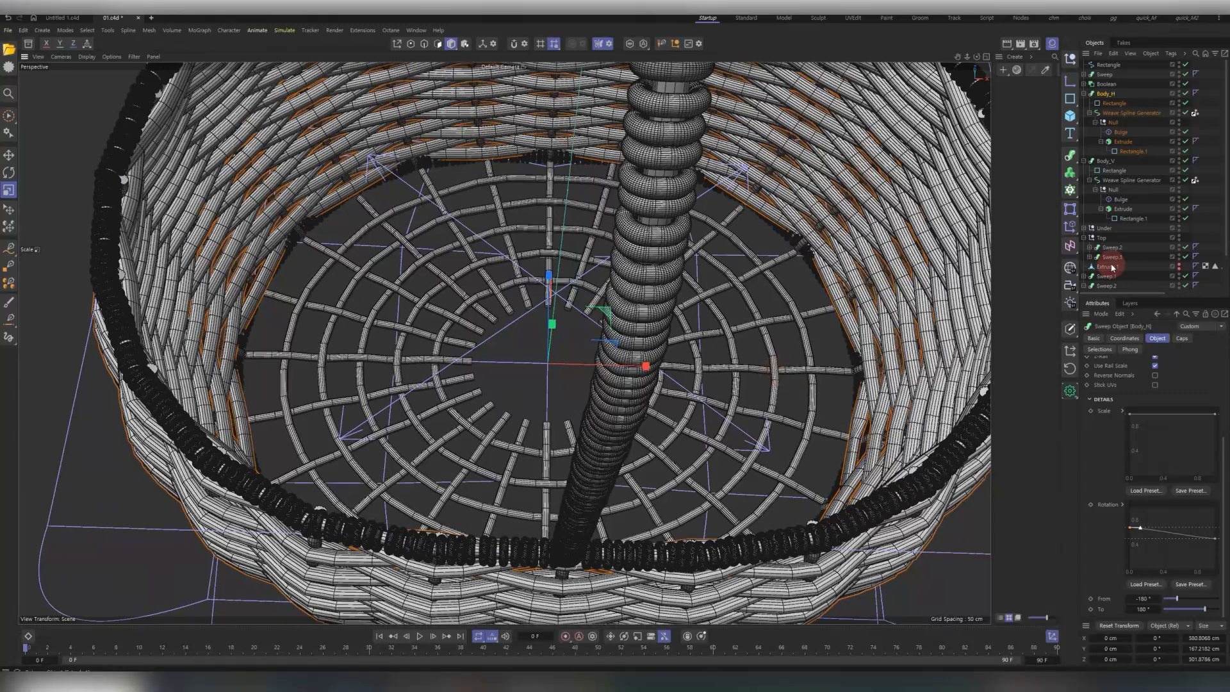
# Replace the Rectangle profile of the bottom's horizontal Sweep with a copy of Body_H's 4 × 7 cm Rectangle.
pyautogui.scroll(-2, 1115, 269)
pyautogui.click(1115, 278)
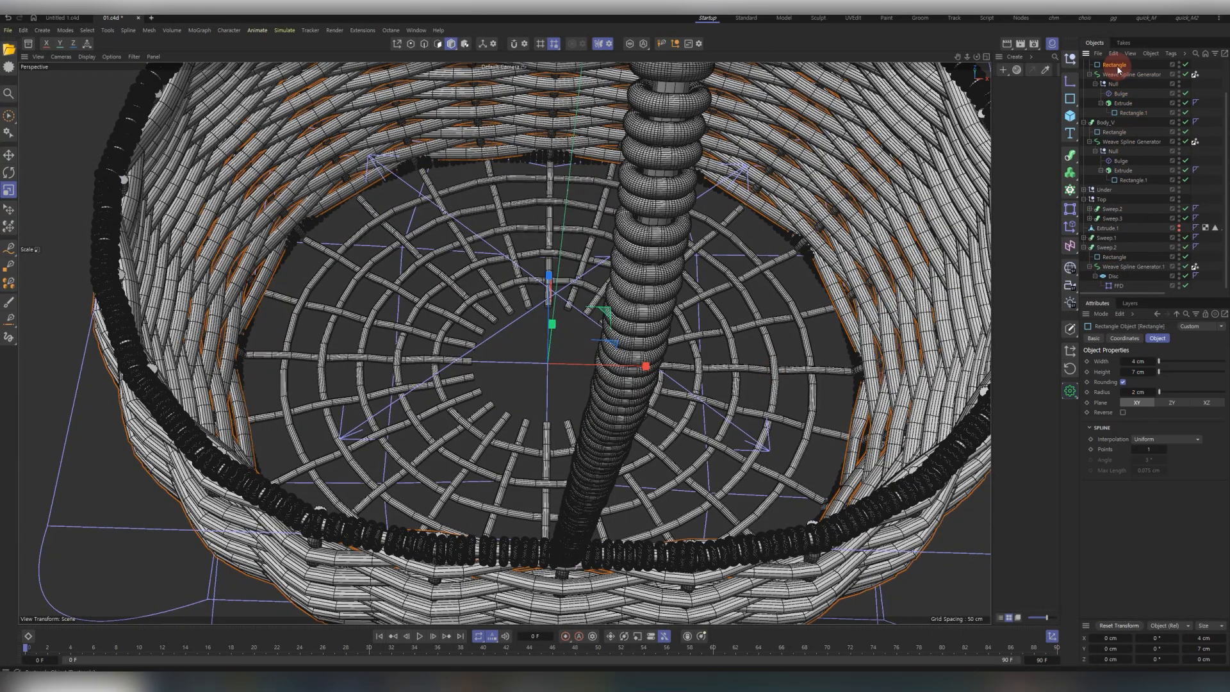
pyautogui.keyDown('ctrl'); pyautogui.moveTo(1118, 63); pyautogui.dragTo(1117, 269); pyautogui.keyUp('ctrl')
pyautogui.hotkey('ctrl', 'z')
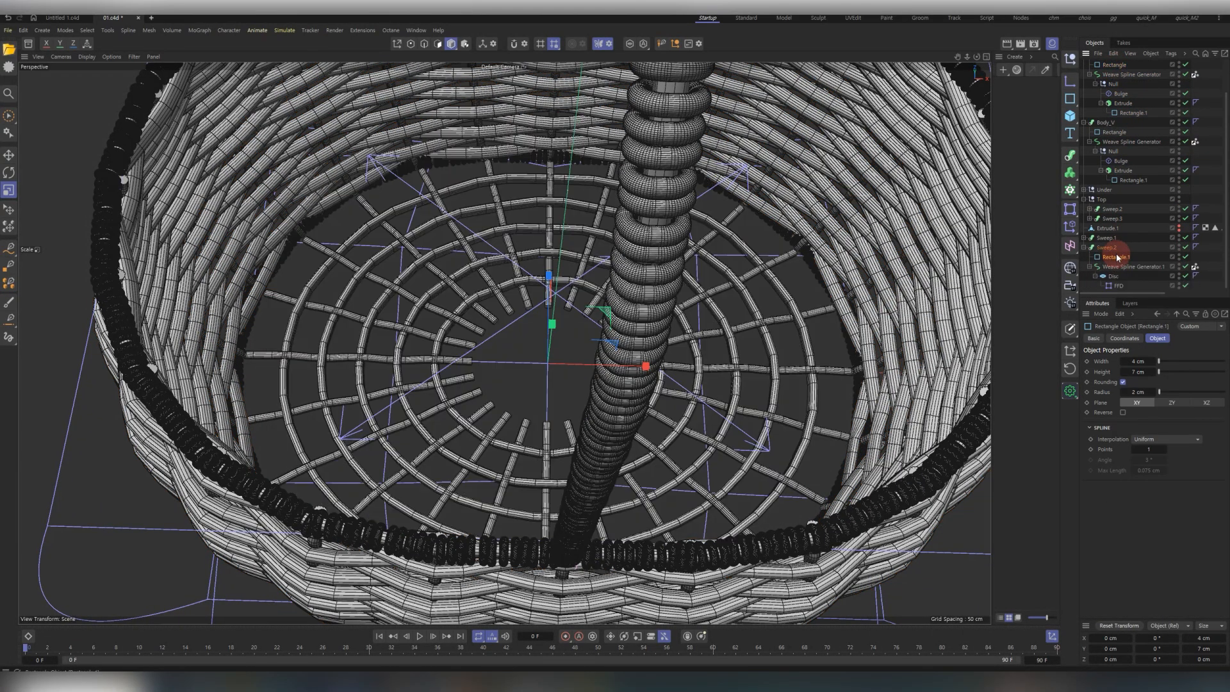
pyautogui.click(1102, 247)
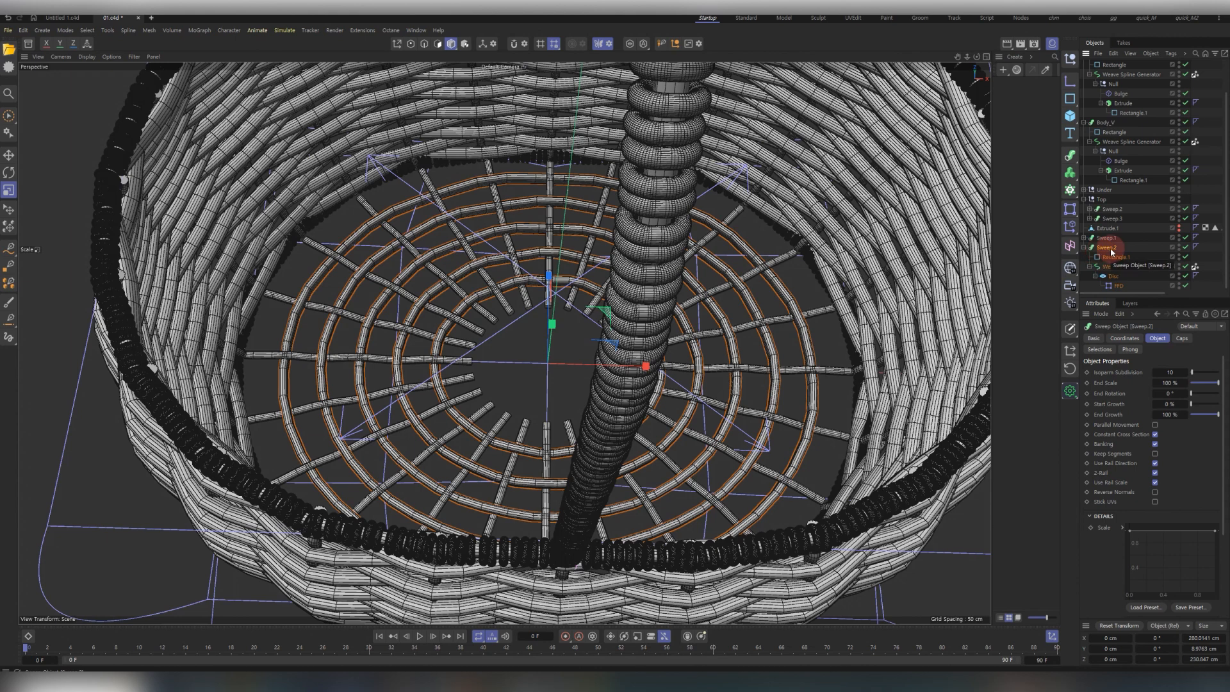
# Set the horizontal Sweep's Disc to 18 disc segments and its Weave Spline Generator's Inset Horizontal to 1.
pyautogui.click(1112, 275)
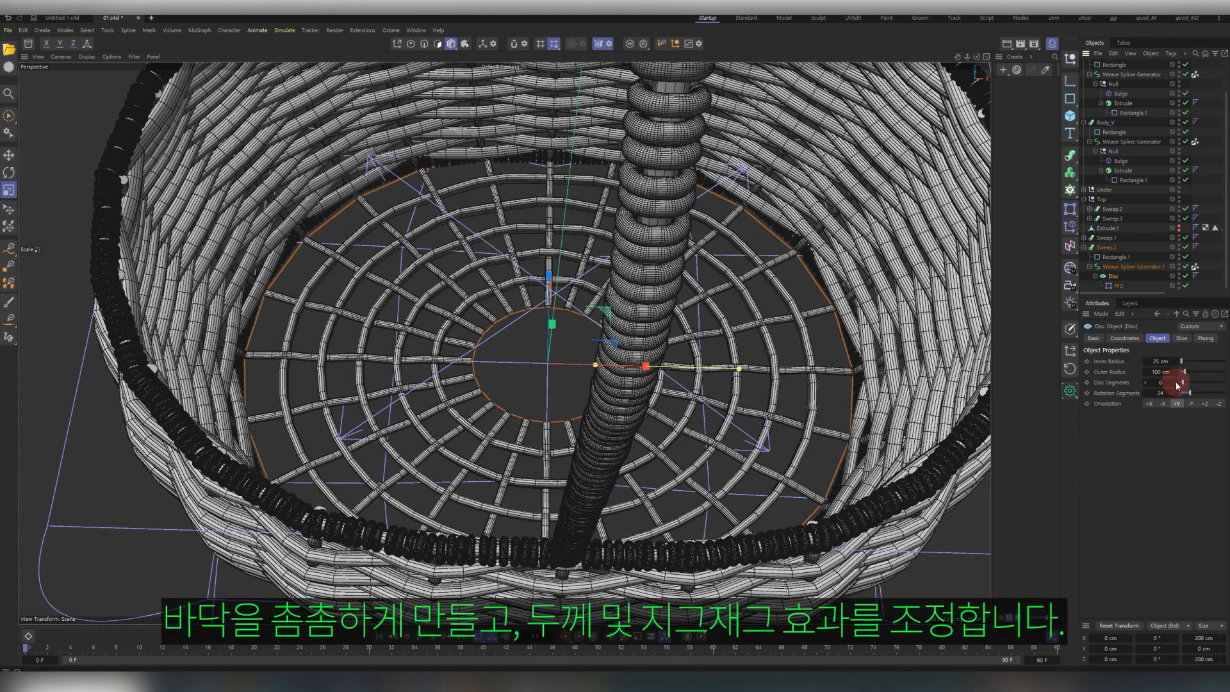
pyautogui.moveTo(1176, 385); pyautogui.dragTo(1176, 383)
pyautogui.keyDown('alt'); pyautogui.moveTo(502, 398); pyautogui.dragTo(628, 401); pyautogui.keyUp('alt')
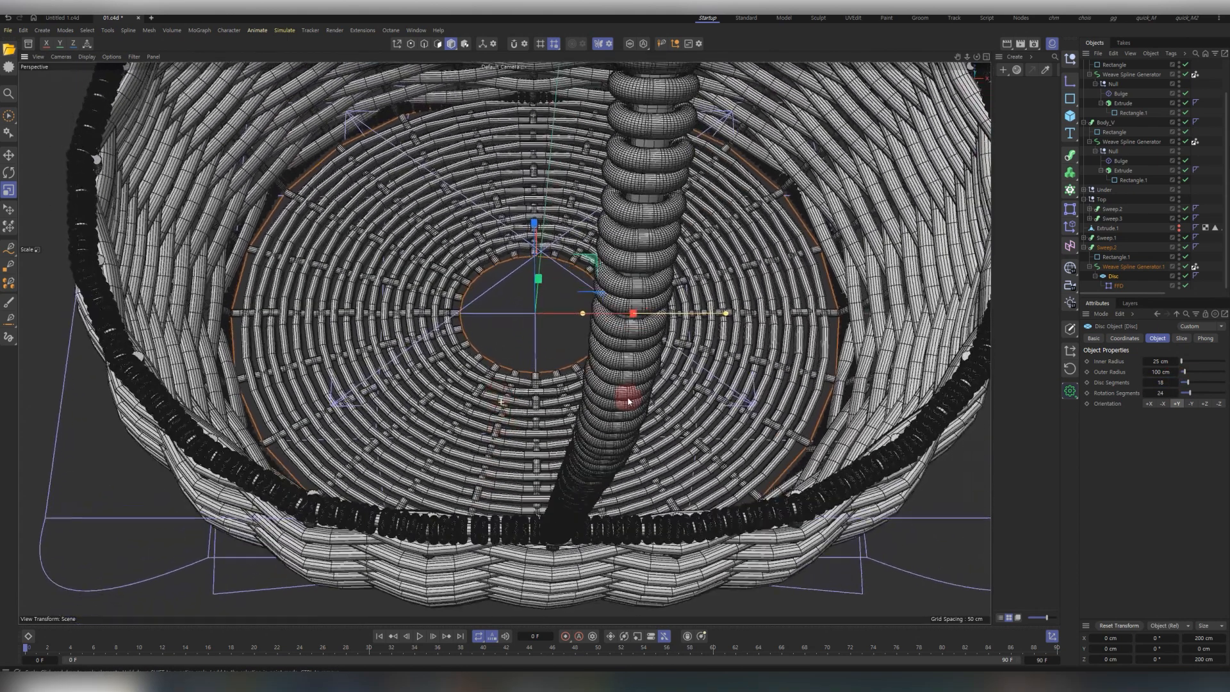
pyautogui.click(1129, 267)
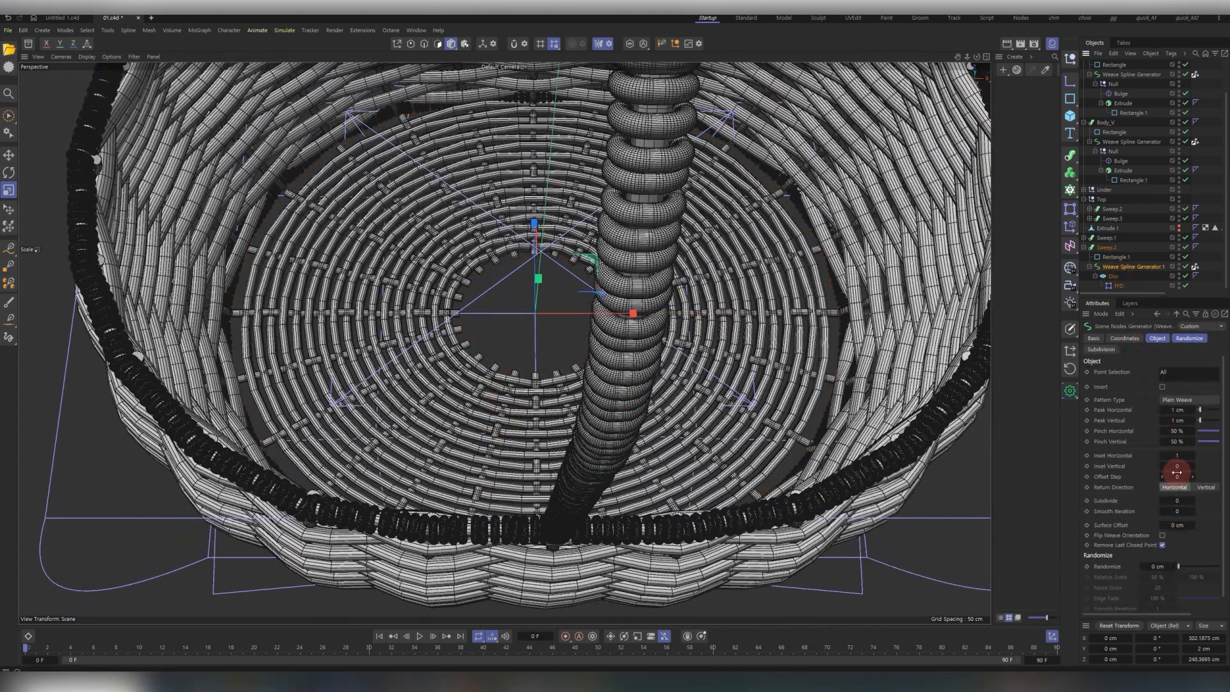
pyautogui.moveTo(1194, 458); pyautogui.dragTo(1163, 458)
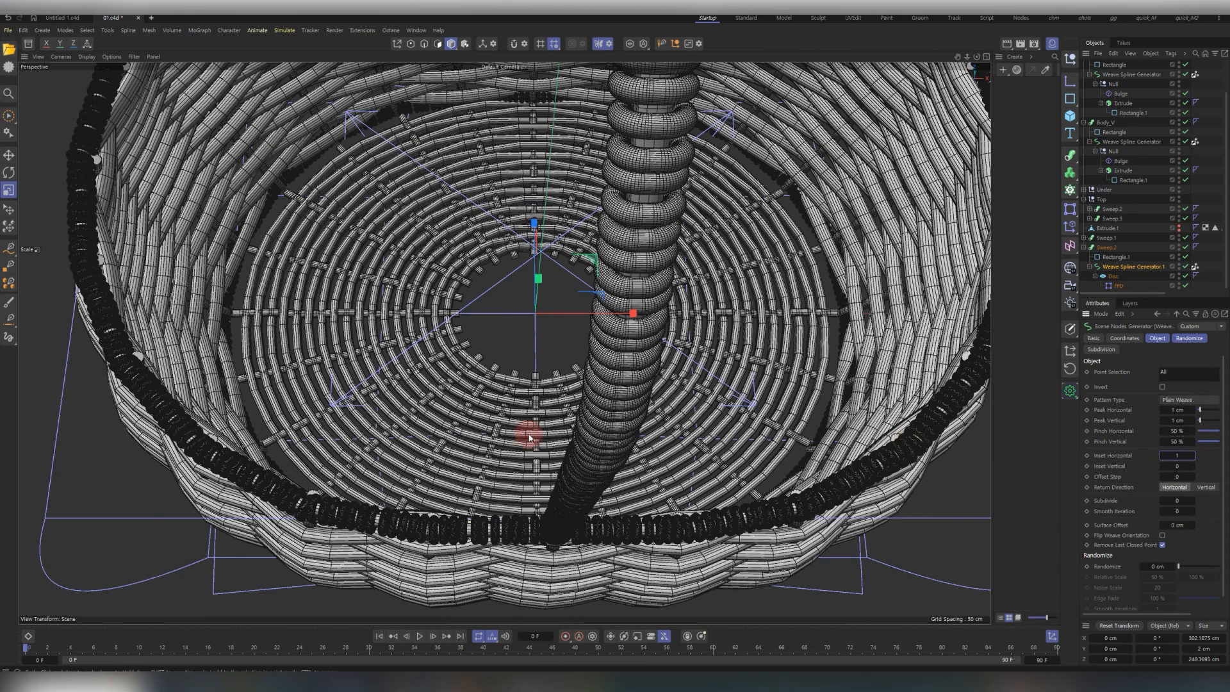
# Group both bottom Sweeps, vertical and horizontal, under a null named "bottom".
pyautogui.keyDown('alt'); pyautogui.moveTo(495, 378); pyautogui.dragTo(541, 147); pyautogui.keyUp('alt')
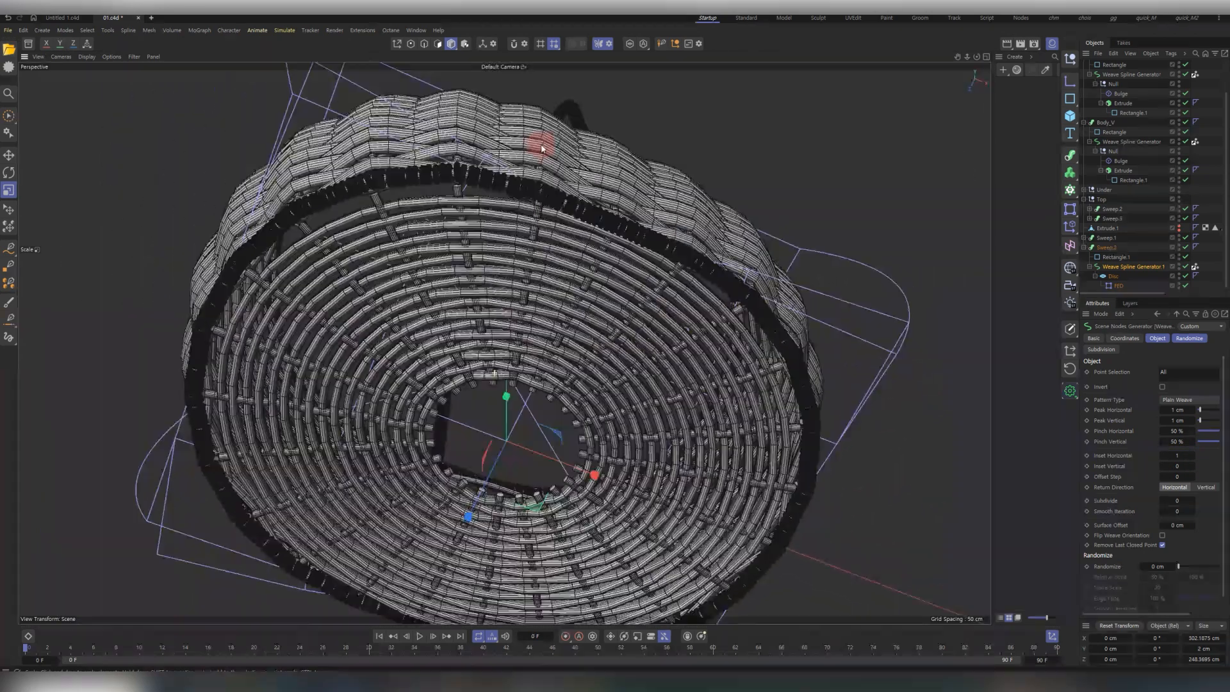
pyautogui.click(1102, 248)
pyautogui.click(1084, 247)
pyautogui.keyDown('ctrl'); pyautogui.click(1103, 279); pyautogui.keyUp('ctrl')
pyautogui.hotkey('alt', 'g')
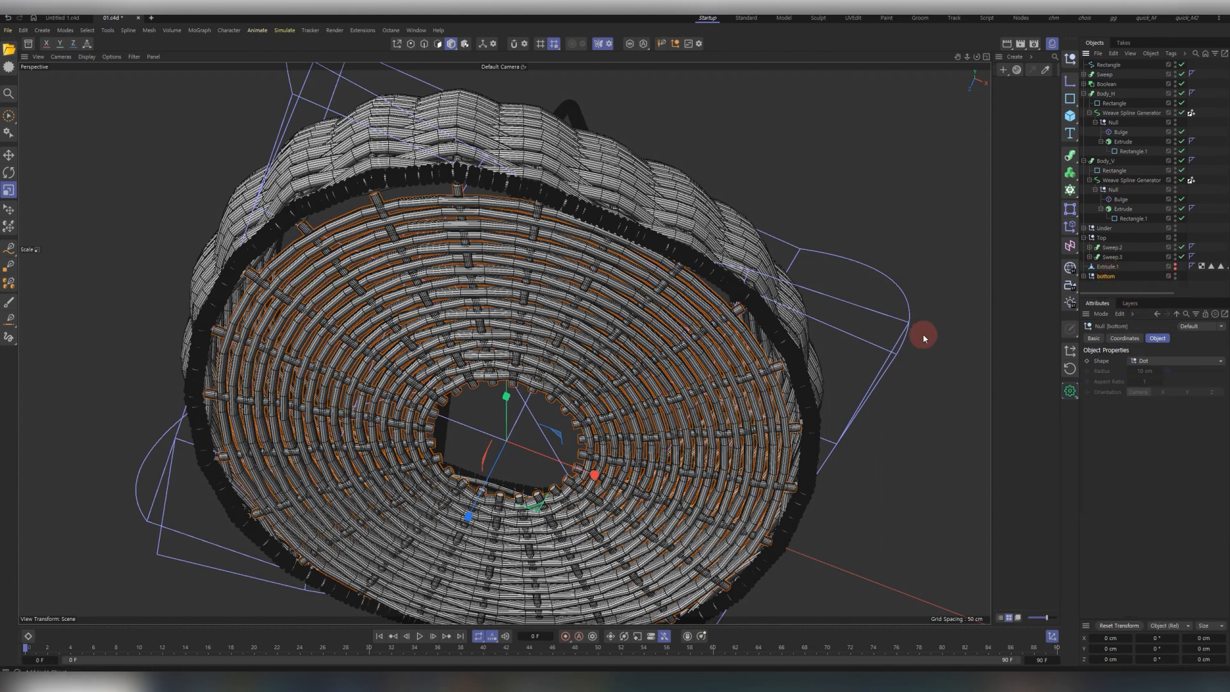
# Scale both bottom Discs together slightly outward to about 25.7 cm inner and 102.9 cm outer radius to meet the basket wall.
pyautogui.moveTo(768, 365); pyautogui.dragTo(740, 395)
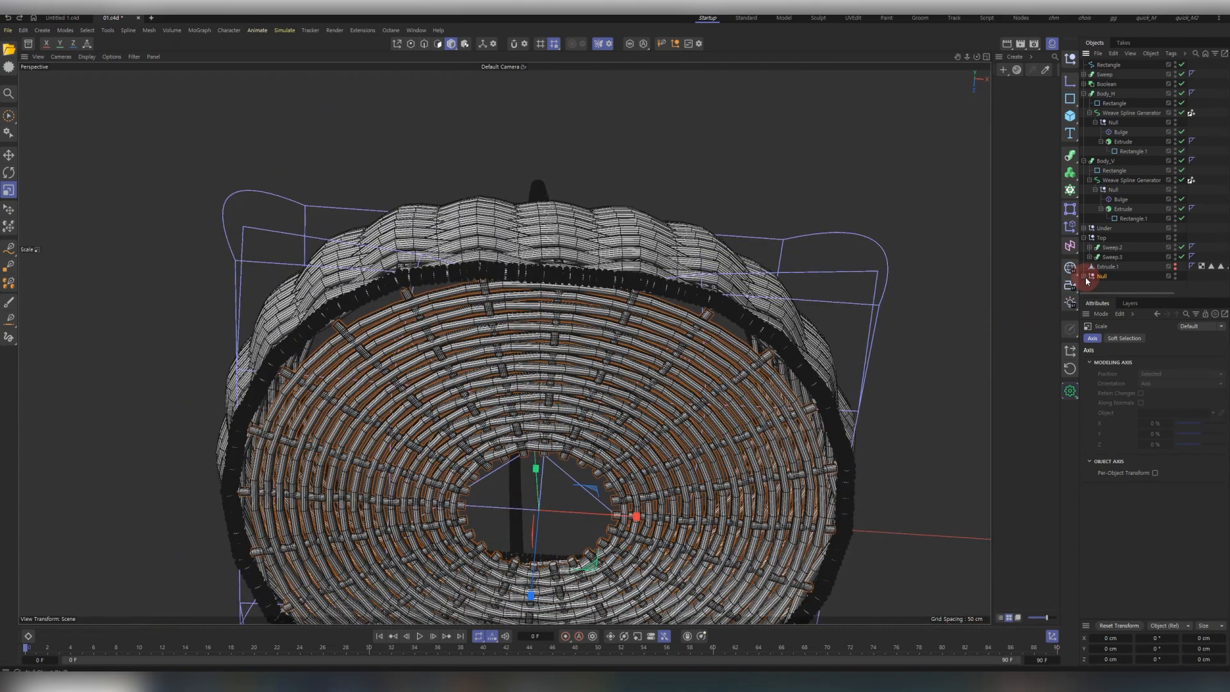
pyautogui.scroll(-2, 1101, 269)
pyautogui.click(1111, 276)
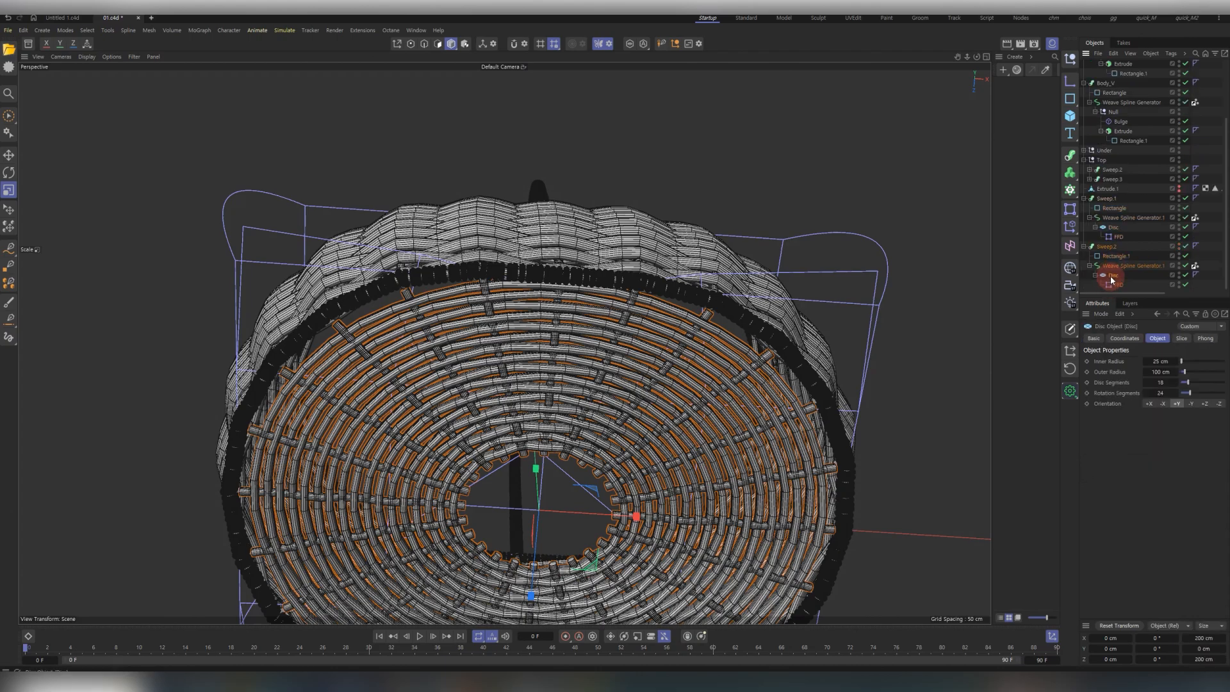
pyautogui.keyDown('ctrl'); pyautogui.click(1113, 227); pyautogui.keyUp('ctrl')
pyautogui.moveTo(695, 414); pyautogui.dragTo(641, 487)
pyautogui.scroll(8, 576, 442)
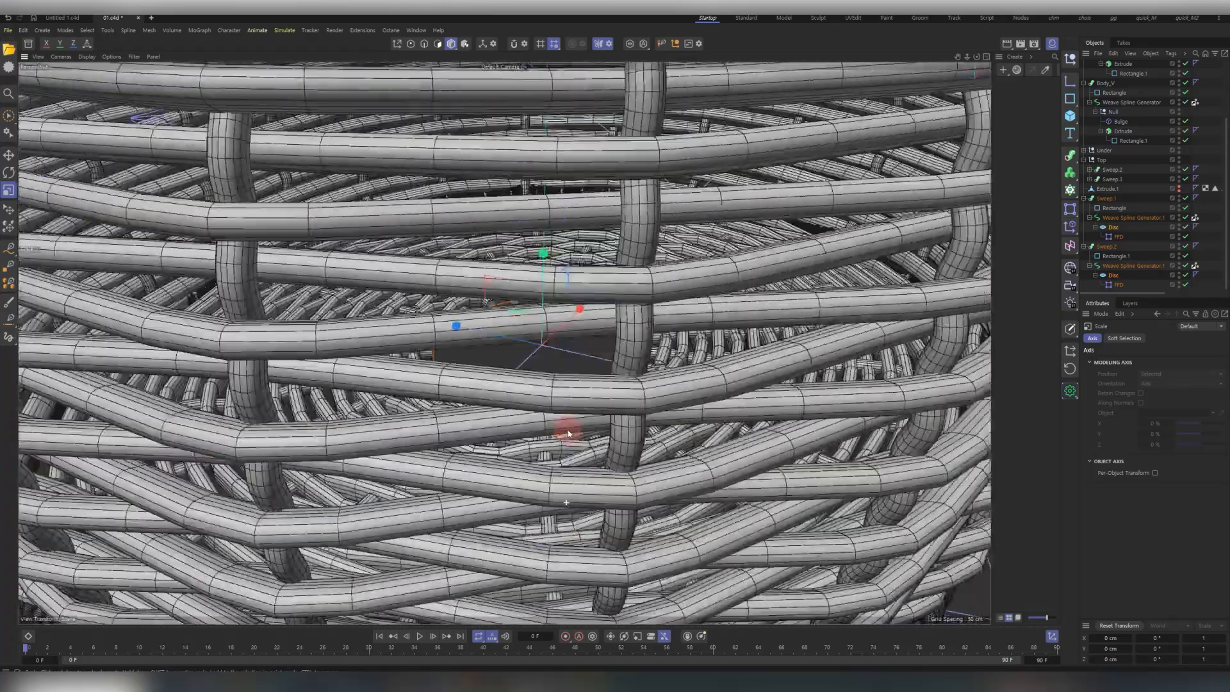
pyautogui.scroll(-8, 565, 384)
pyautogui.scroll(12, 563, 343)
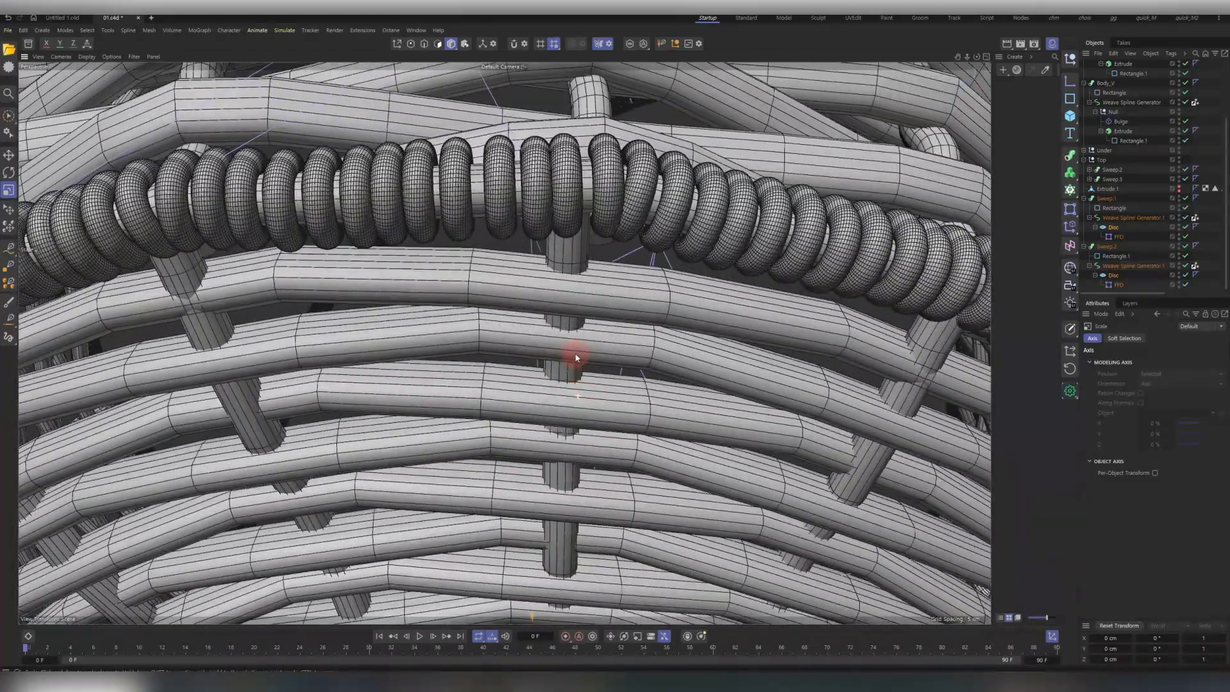
pyautogui.keyDown('alt'); pyautogui.moveTo(574, 356); pyautogui.dragTo(569, 358); pyautogui.keyUp('alt')
# Set the horizontal bottom Sweep's Rectangle profile to 7 cm wide and 4 cm high.
pyautogui.click(1112, 276)
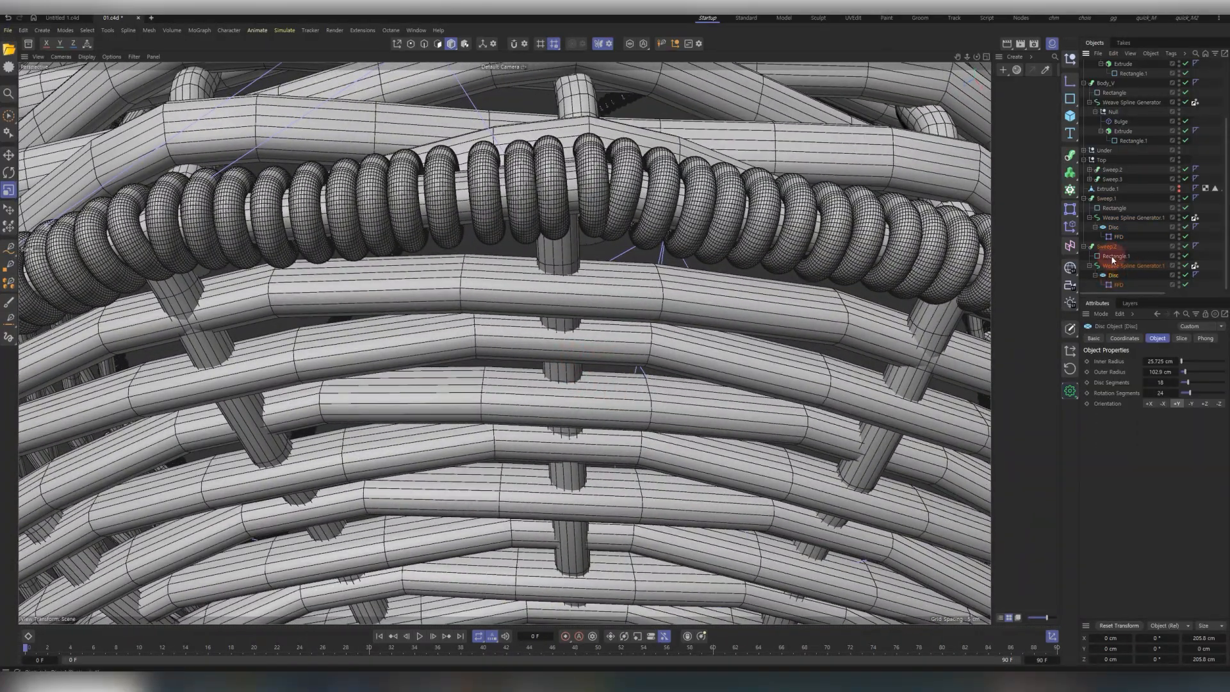
pyautogui.click(1113, 257)
pyautogui.write('7')
pyautogui.press('Tab')
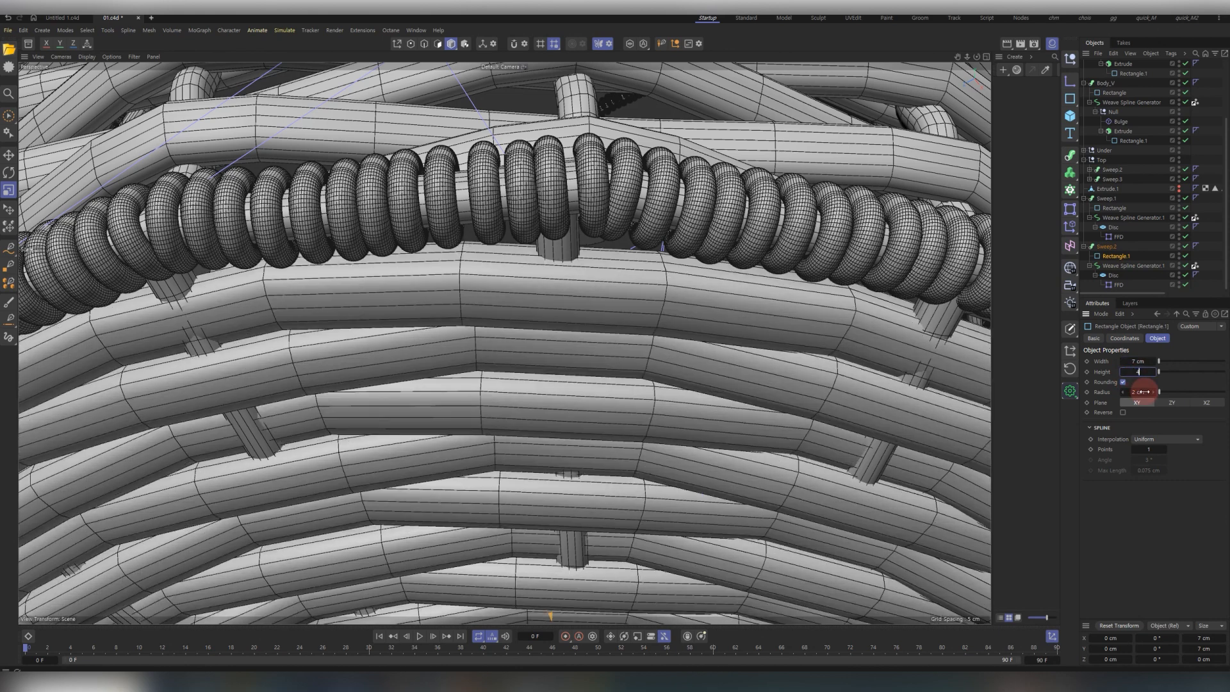
pyautogui.write('4')
pyautogui.press('Return')
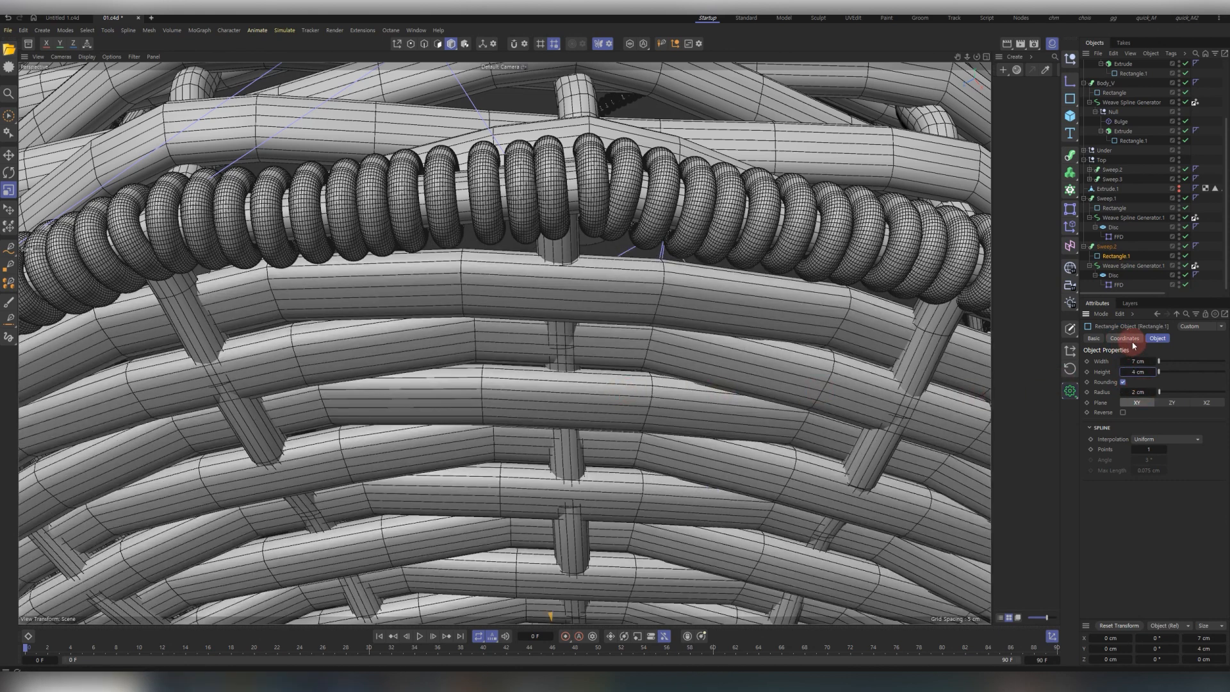
# Set the horizontal bottom Weave Spline Generator's Subdivide to 2 and raise its Smooth Iteration.
pyautogui.click(1118, 267)
pyautogui.click(1193, 500)
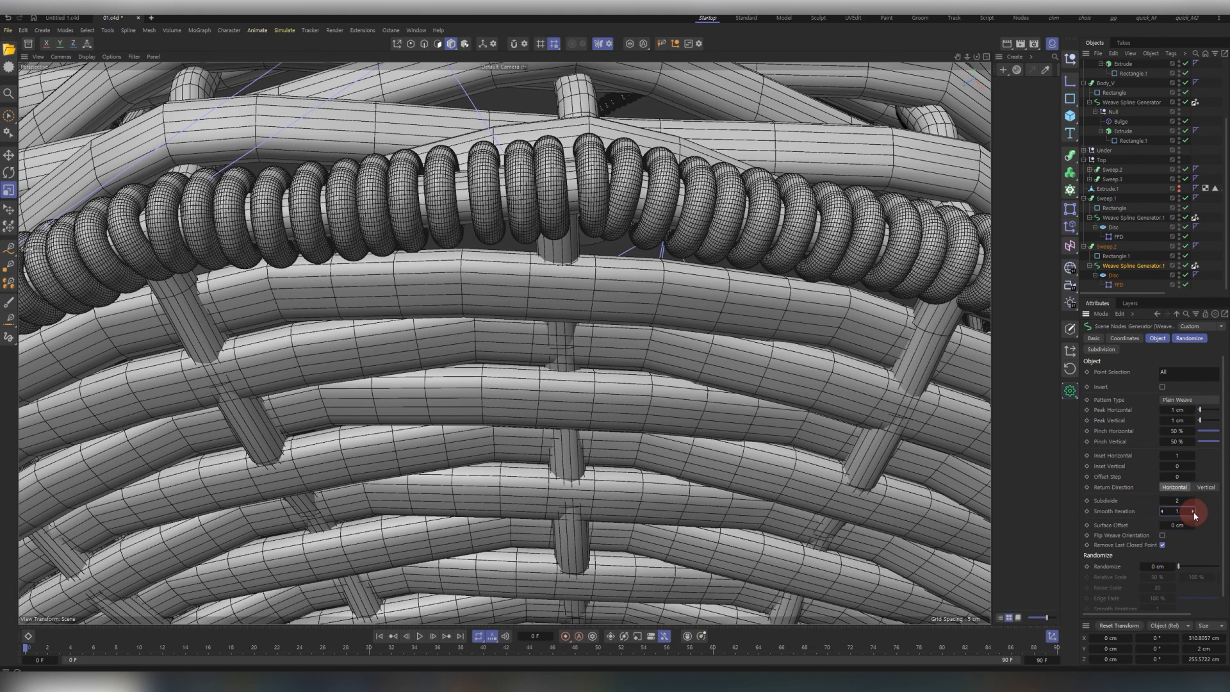
pyautogui.click(1193, 510)
pyautogui.moveTo(1193, 409); pyautogui.dragTo(1193, 403)
pyautogui.click(1177, 441)
# Narrow the horizontal bottom Sweep's Rectangle profile to a width of 6 cm.
pyautogui.click(587, 459)
pyautogui.moveTo(587, 458)
pyautogui.keyDown('alt'); pyautogui.mouseDown()
pyautogui.moveTo(620, 440)
pyautogui.moveTo(599, 431)
pyautogui.moveTo(565, 458)
pyautogui.moveTo(560, 417)
pyautogui.moveTo(609, 403)
pyautogui.moveTo(643, 489)
pyautogui.moveTo(781, 358)
pyautogui.moveTo(692, 357)
pyautogui.mouseUp(); pyautogui.keyUp('alt')
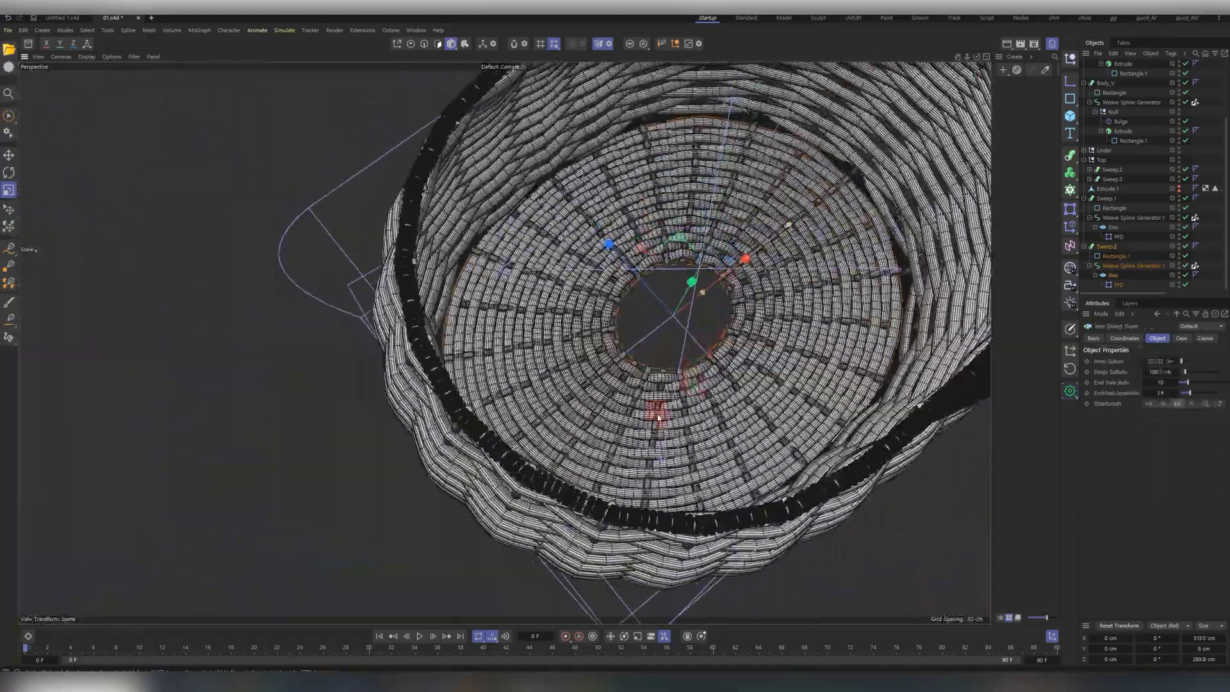
pyautogui.scroll(5, 664, 412)
pyautogui.click(1151, 237)
pyautogui.click(1116, 255)
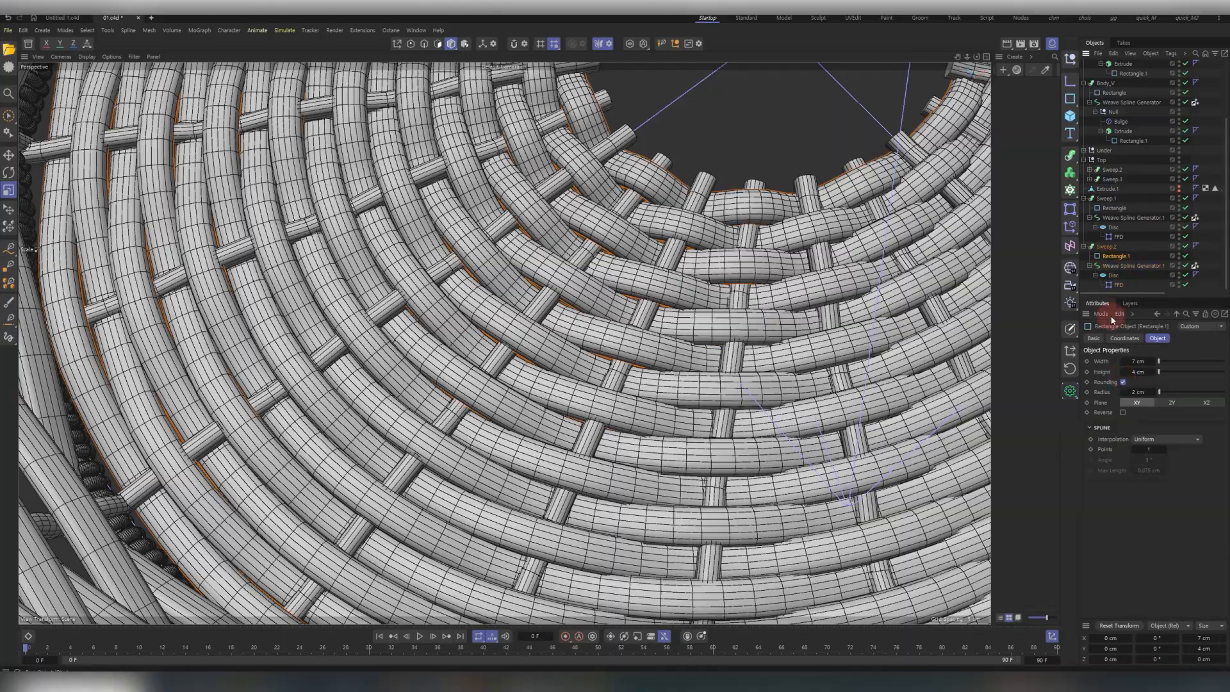
pyautogui.scroll(-5, 673, 365)
# Add a Plane scaled to about 58.8 × 58.8 cm in the bottom's centre hole and parent it under a new Weave Spline Generator.
pyautogui.moveTo(673, 365)
pyautogui.keyDown('alt'); pyautogui.mouseDown()
pyautogui.moveTo(636, 355)
pyautogui.moveTo(655, 313)
pyautogui.moveTo(694, 318)
pyautogui.moveTo(571, 275)
pyautogui.moveTo(590, 346)
pyautogui.moveTo(608, 310)
pyautogui.moveTo(584, 307)
pyautogui.moveTo(565, 277)
pyautogui.moveTo(813, 371)
pyautogui.moveTo(640, 258)
pyautogui.moveTo(620, 470)
pyautogui.moveTo(581, 529)
pyautogui.moveTo(626, 293)
pyautogui.moveTo(758, 263)
pyautogui.moveTo(475, 495)
pyautogui.mouseUp(); pyautogui.keyUp('alt')
pyautogui.click(1070, 115)
pyautogui.click(1128, 152)
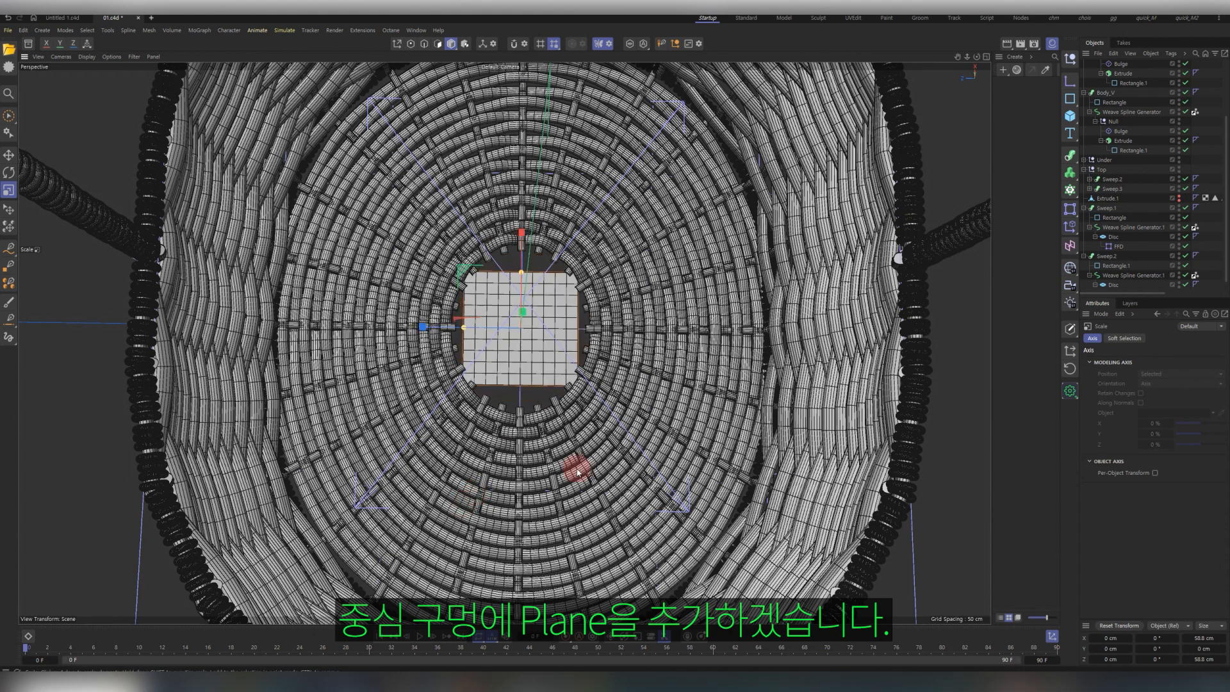
pyautogui.scroll(4, 1123, 203)
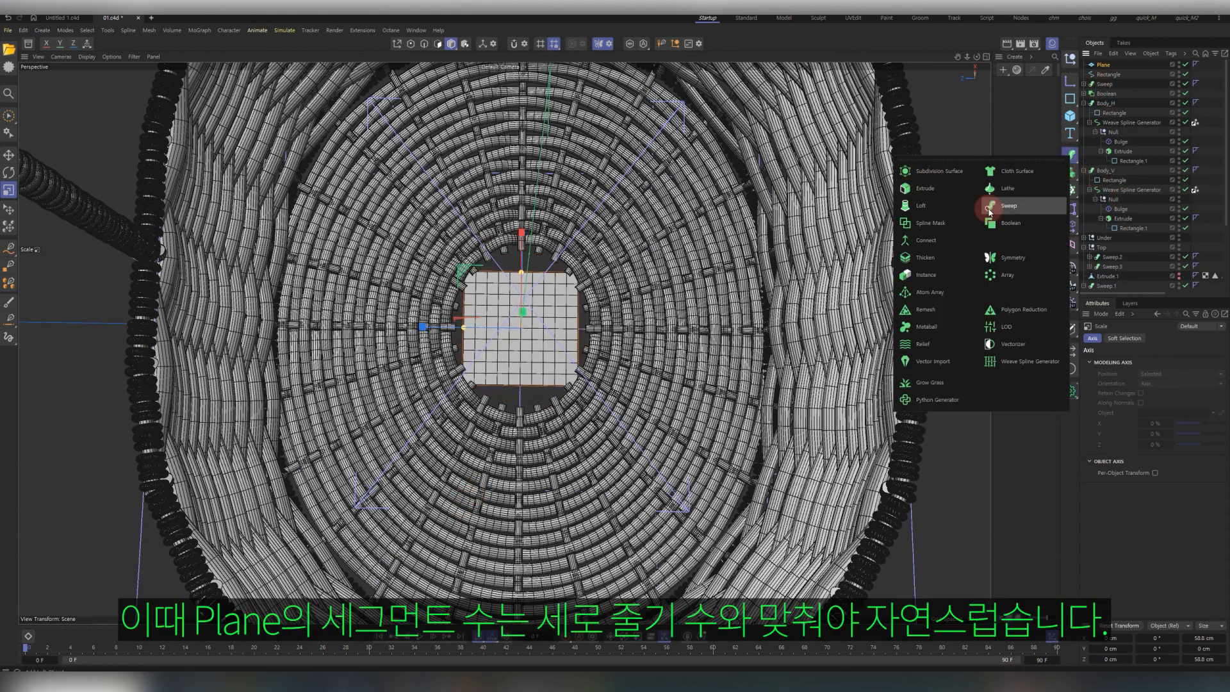
pyautogui.keyDown('alt'); pyautogui.click(1028, 361); pyautogui.keyUp('alt')
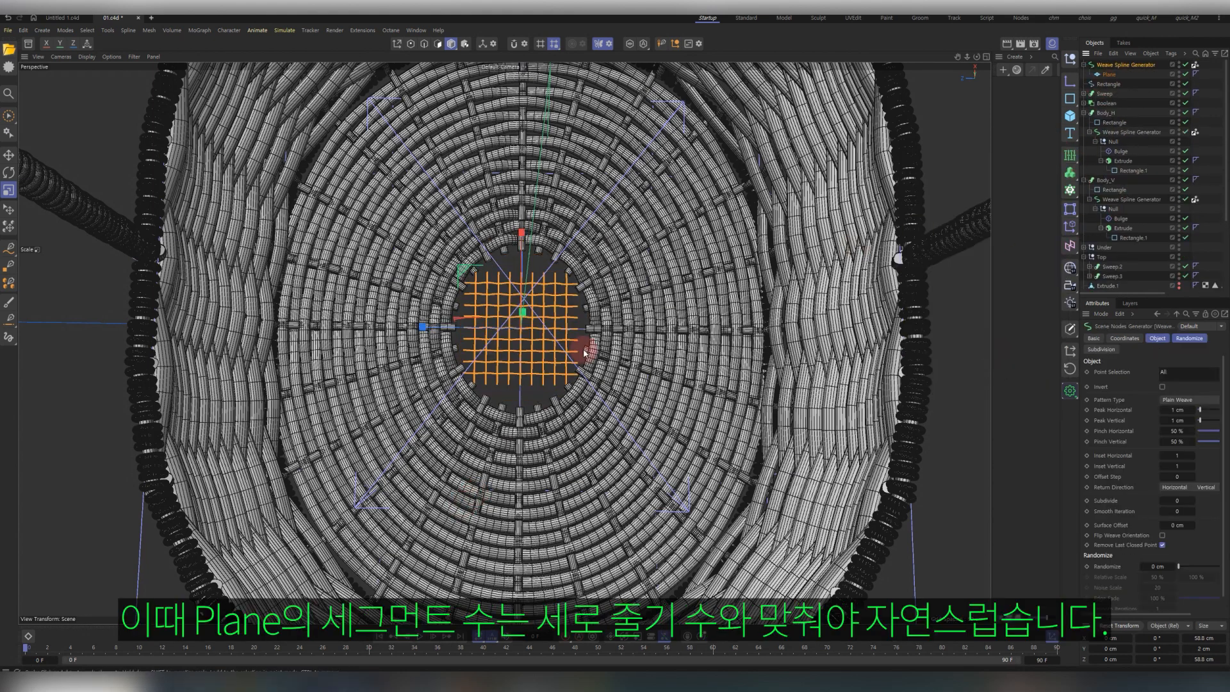
# Set the Plane to 6 width segments and 8 height segments to match the number of vertical strands.
pyautogui.click(1101, 74)
pyautogui.click(1156, 383)
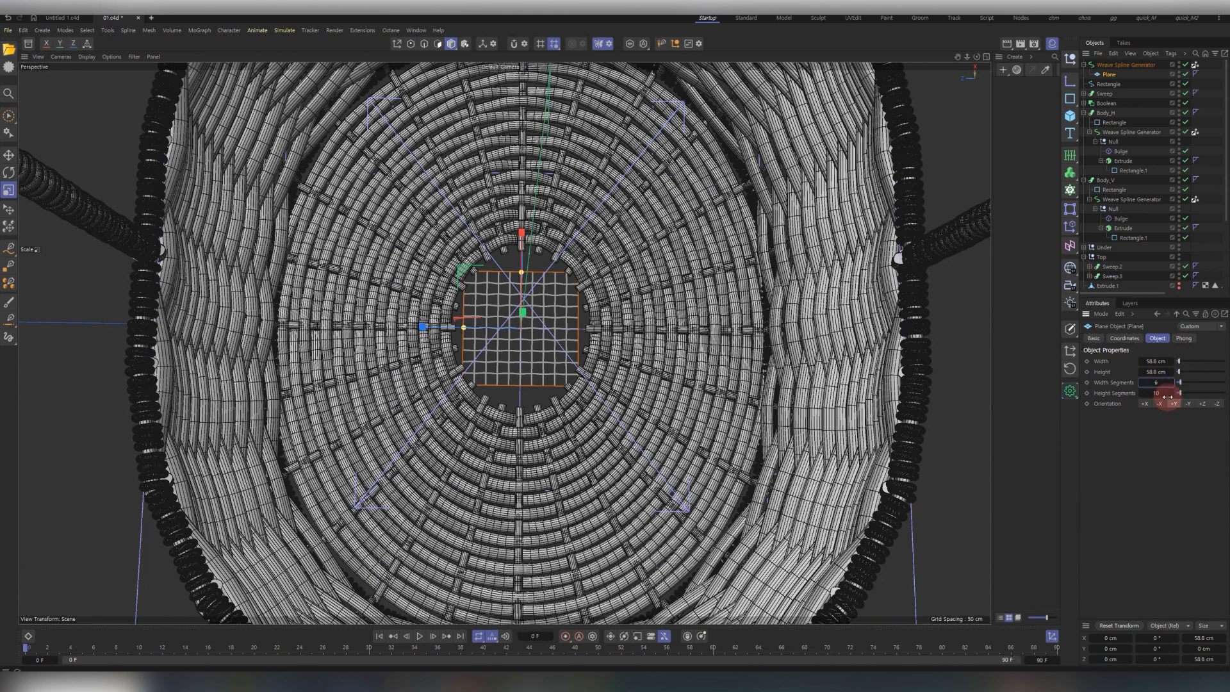
pyautogui.press('Tab')
pyautogui.write('6')
pyautogui.press('Return')
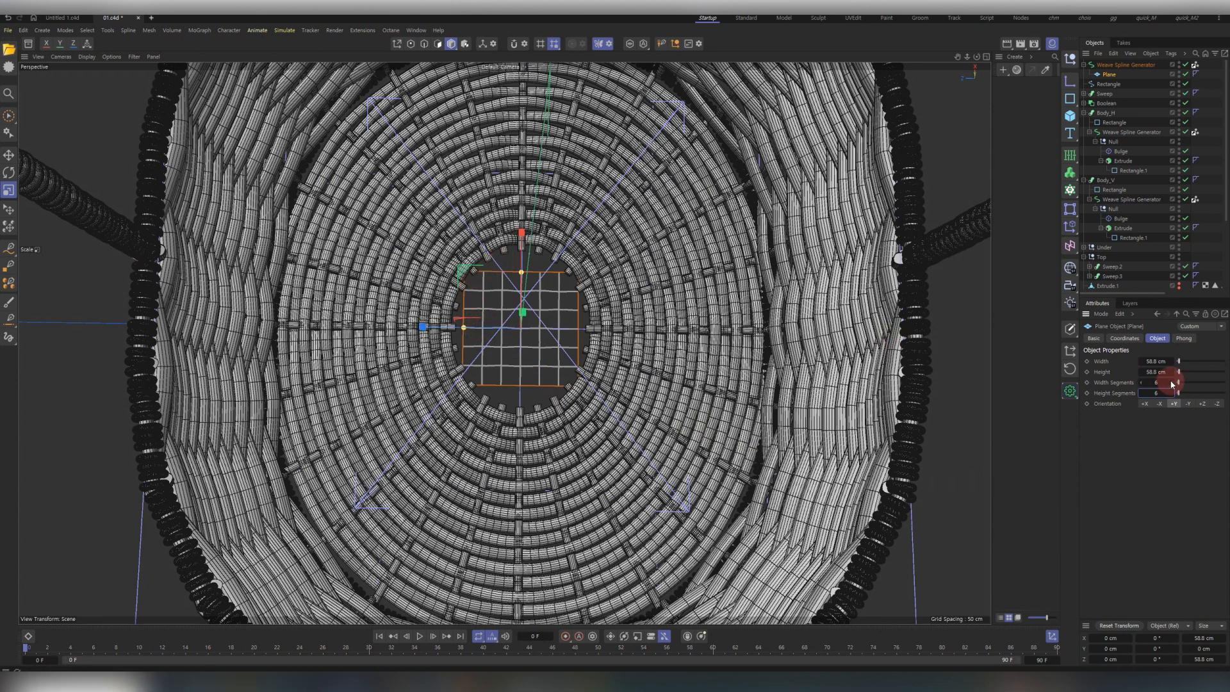
pyautogui.click(1141, 382)
pyautogui.click(1171, 394)
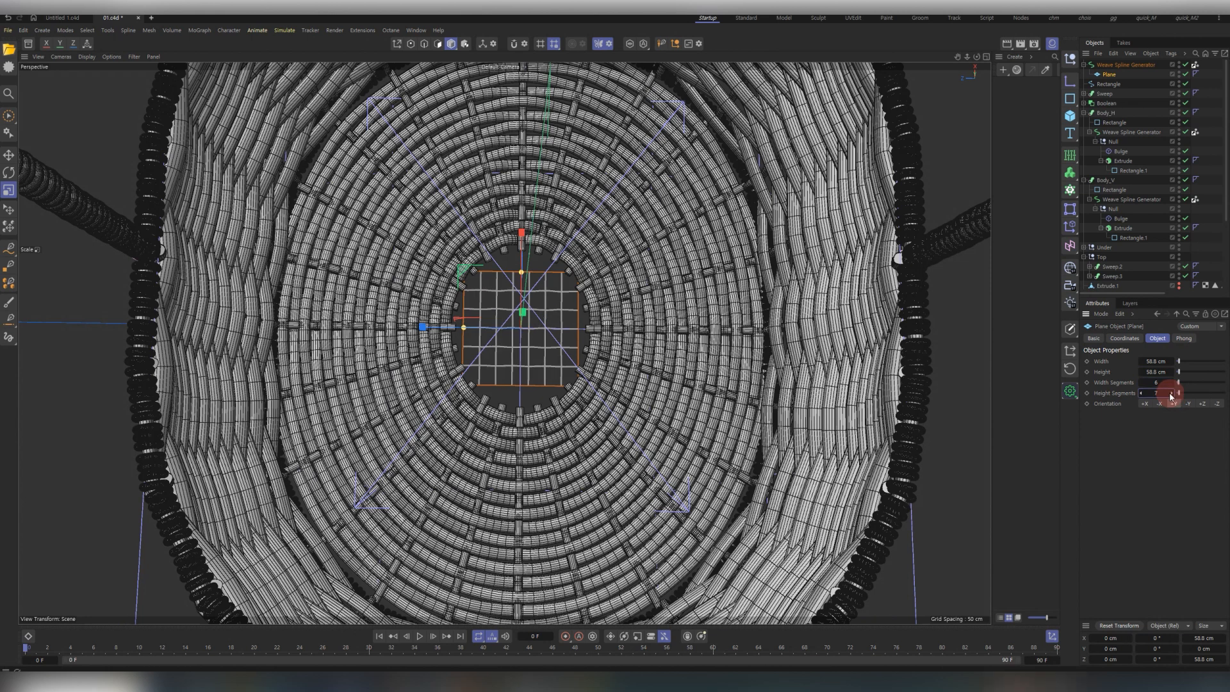
pyautogui.click(1170, 393)
pyautogui.click(685, 316)
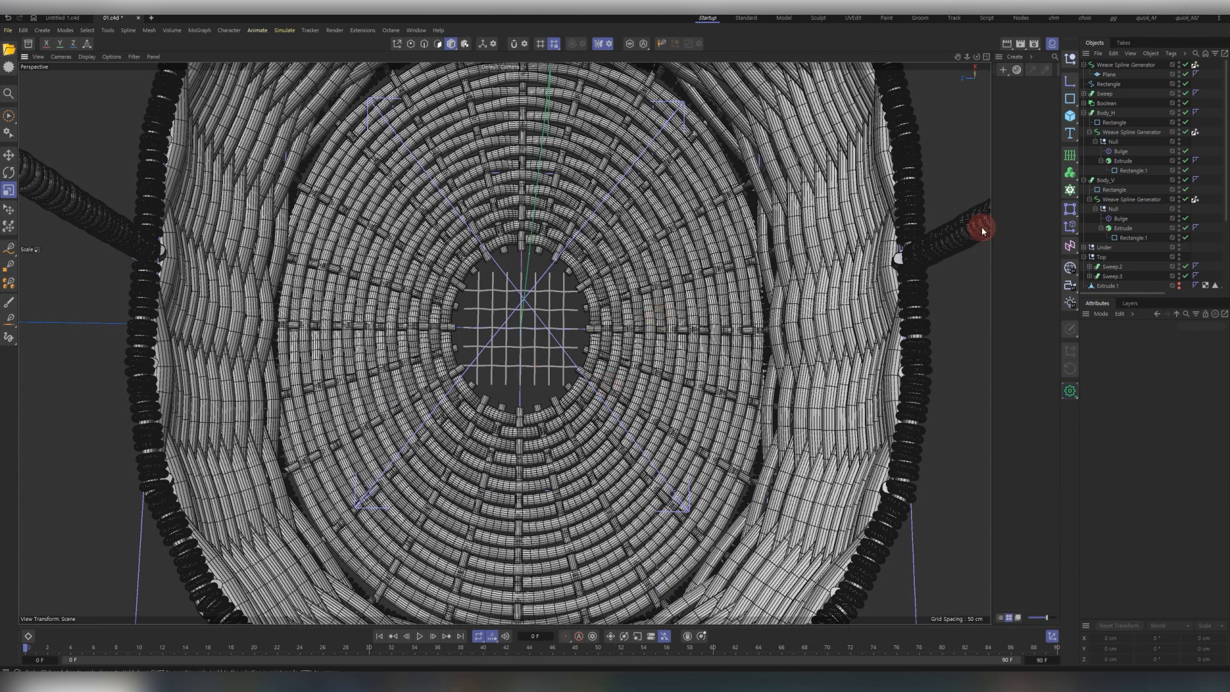
# Enlarge the Plane to about 75 cm wide and 67 cm high so it fills the centre hole.
pyautogui.click(1108, 74)
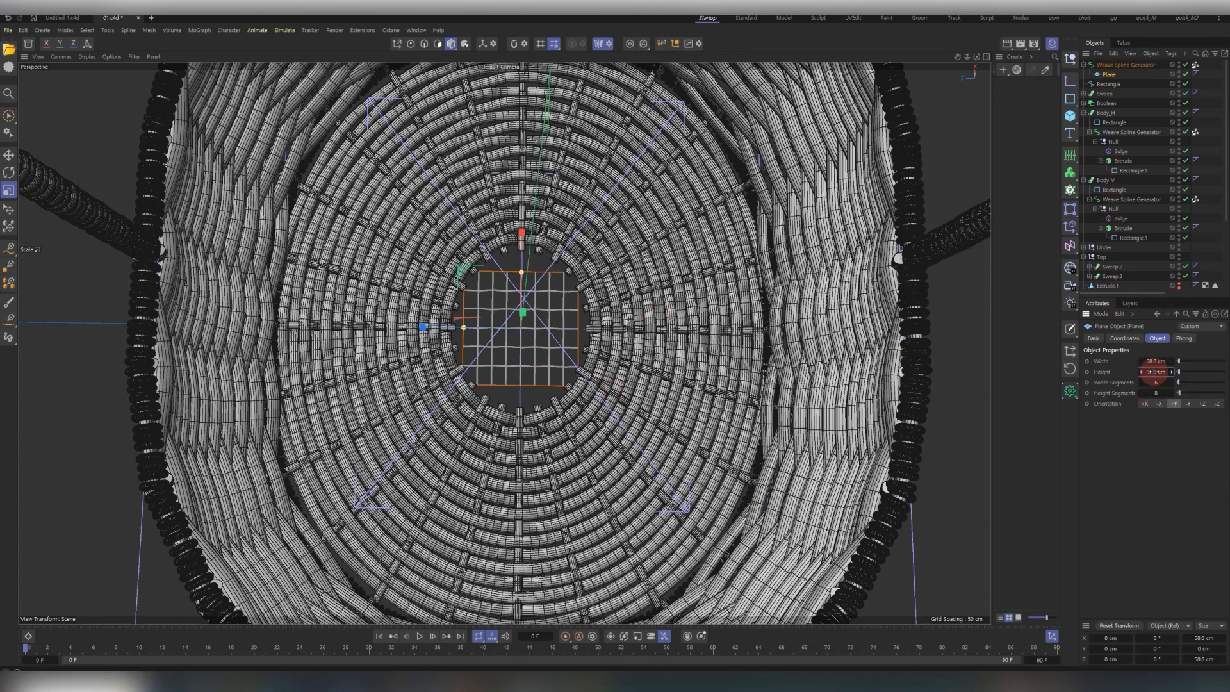
pyautogui.moveTo(1171, 361)
pyautogui.mouseDown()
pyautogui.moveTo(1171, 345)
pyautogui.moveTo(1153, 372)
pyautogui.mouseUp()
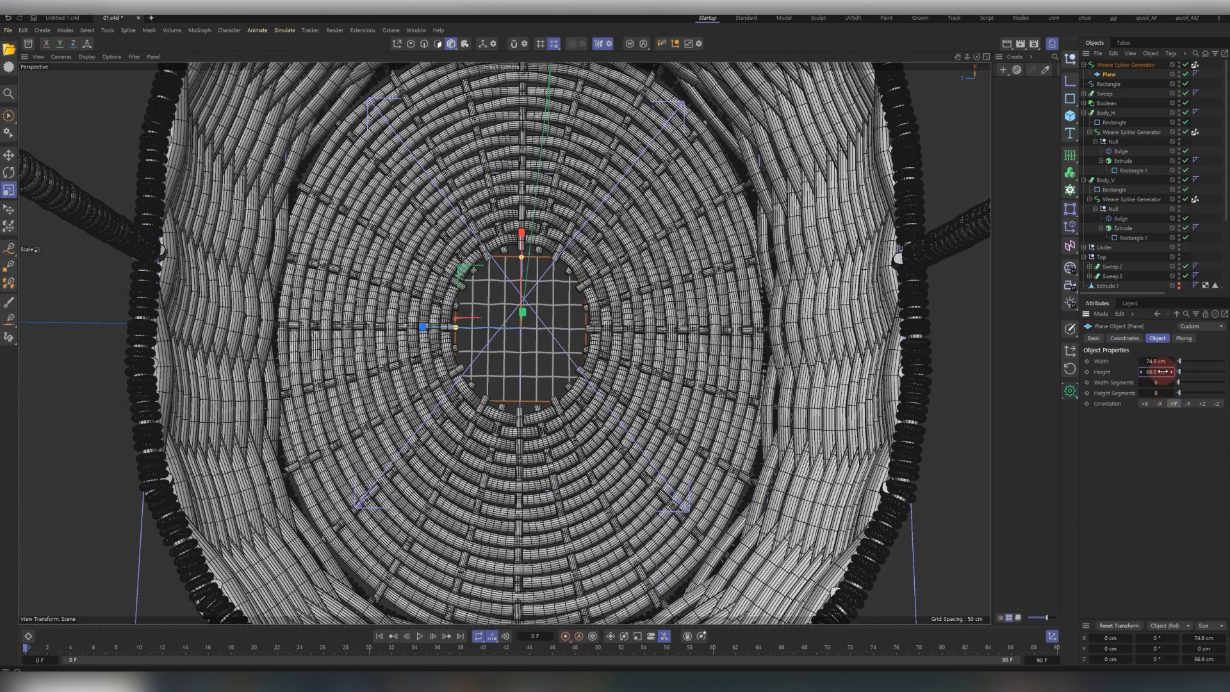
# Set the Plane's Weave Spline Generator to Subdivide 2 and Smooth Iteration 2, with both insets at 1.
pyautogui.click(1122, 65)
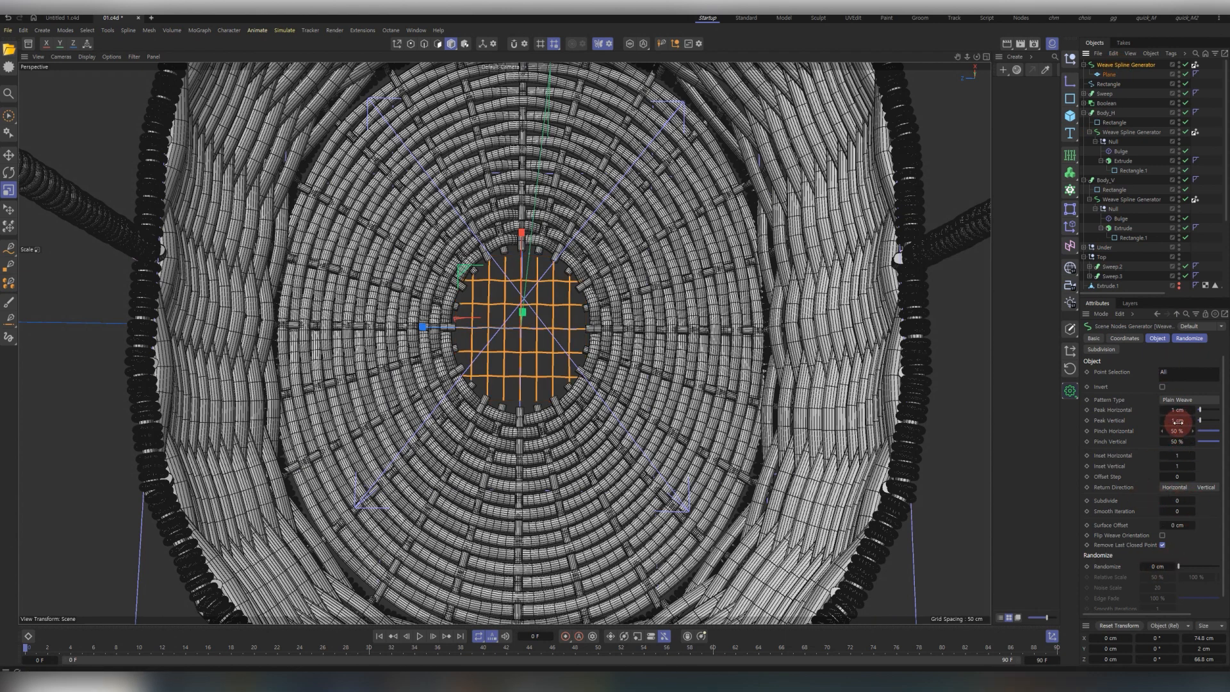
pyautogui.moveTo(1184, 429); pyautogui.dragTo(1181, 418)
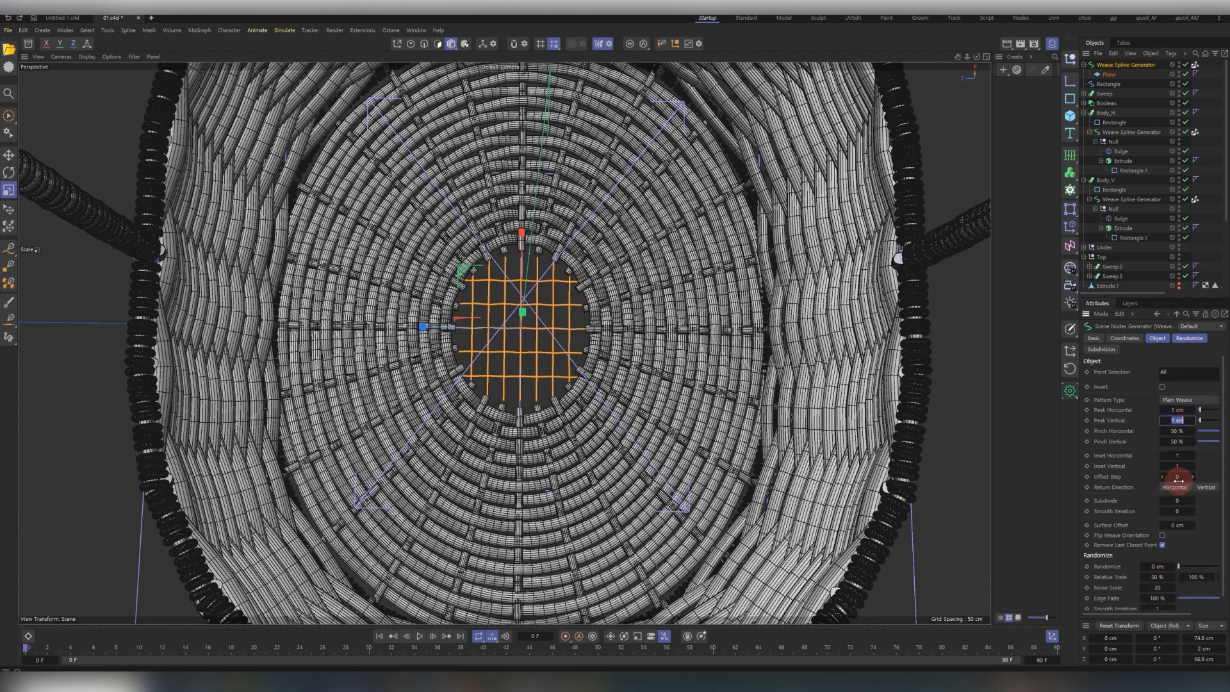
pyautogui.moveTo(1181, 503); pyautogui.dragTo(1194, 504)
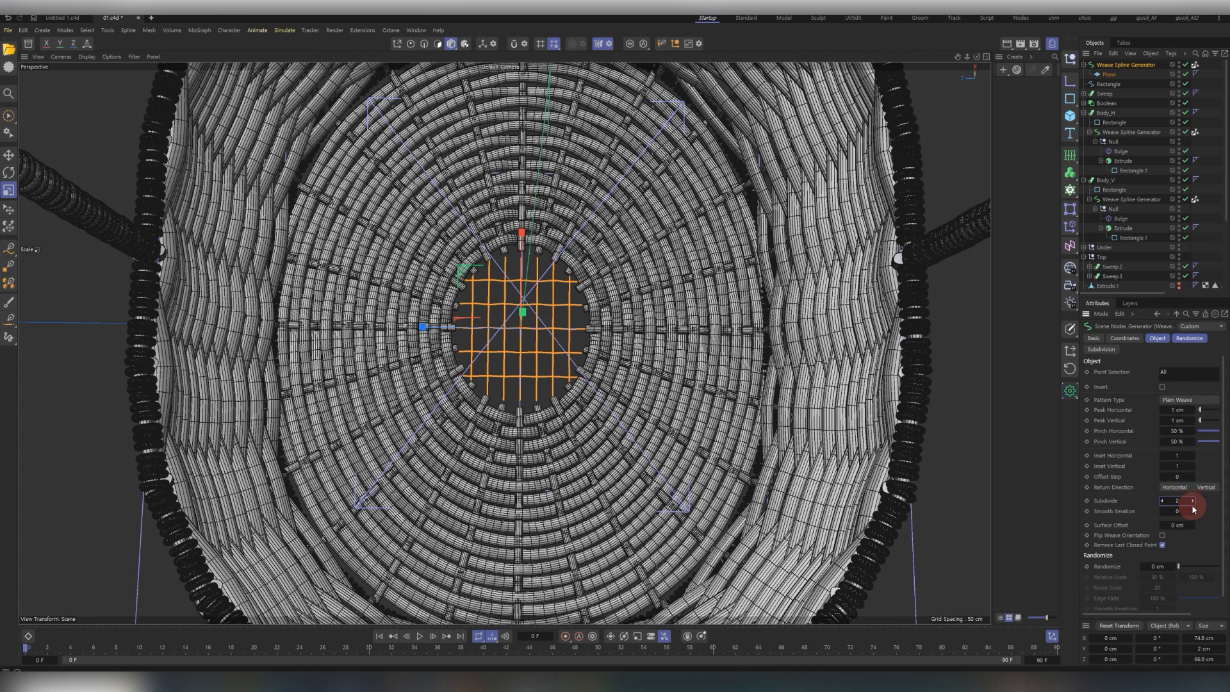
pyautogui.click(1193, 468)
pyautogui.click(1162, 466)
pyautogui.click(1163, 456)
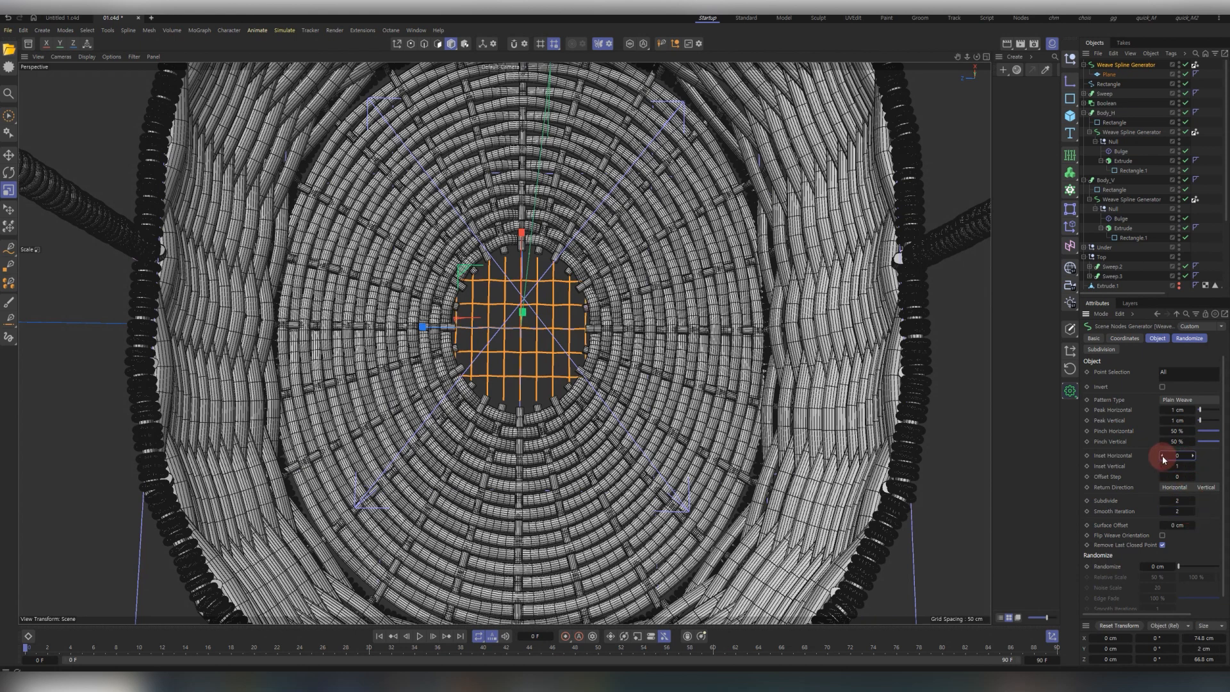
pyautogui.click(1162, 455)
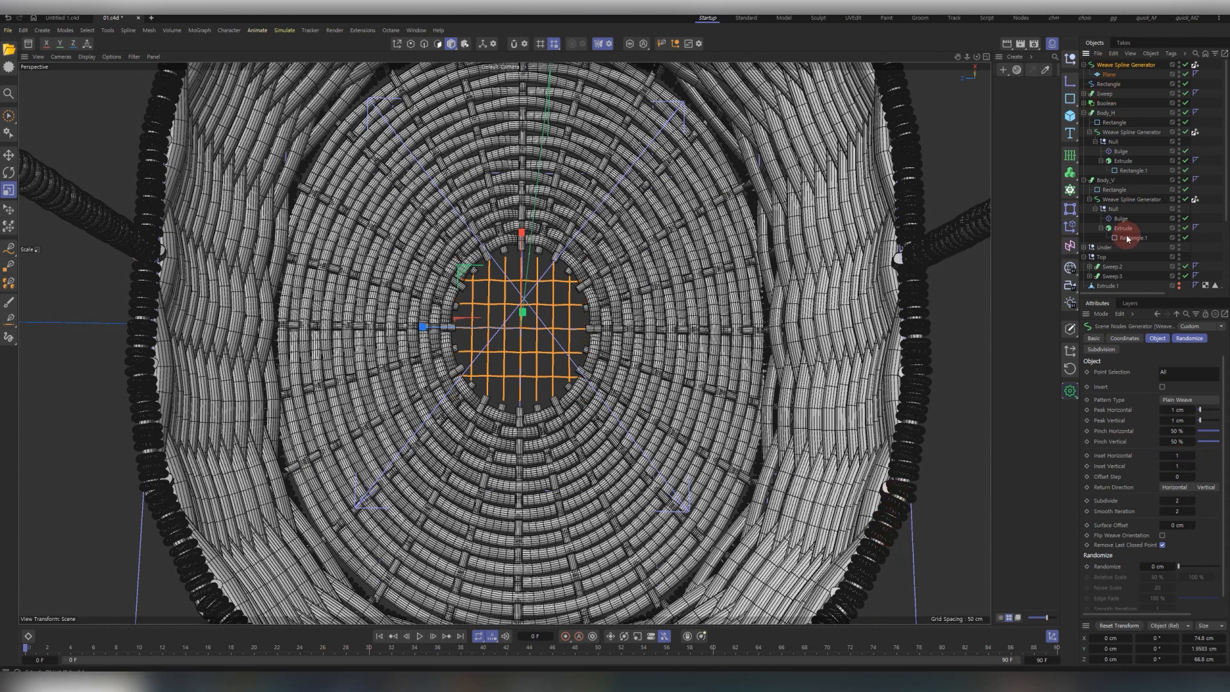
# Sweep the centre weave spline with a copy of the horizontal bottom Sweep's 6 × 4 cm Rectangle.
pyautogui.scroll(-5, 1128, 239)
pyautogui.click(1115, 257)
pyautogui.scroll(4, 1102, 192)
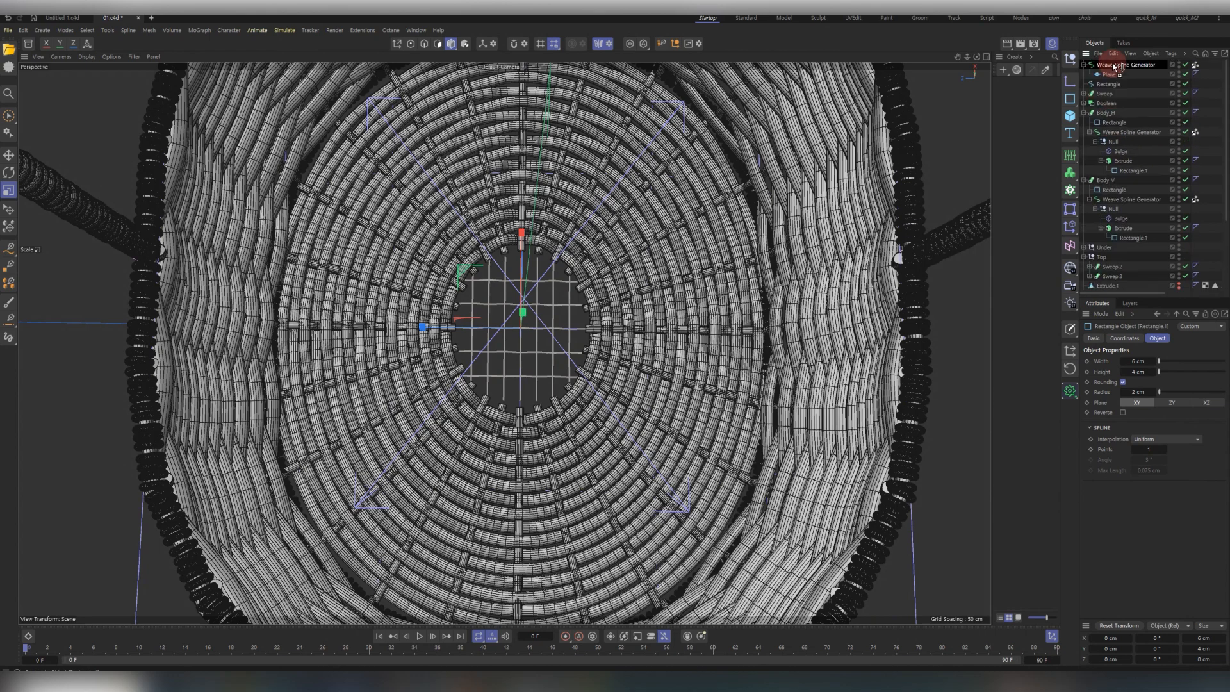
pyautogui.click(1070, 156)
pyautogui.click(1025, 206)
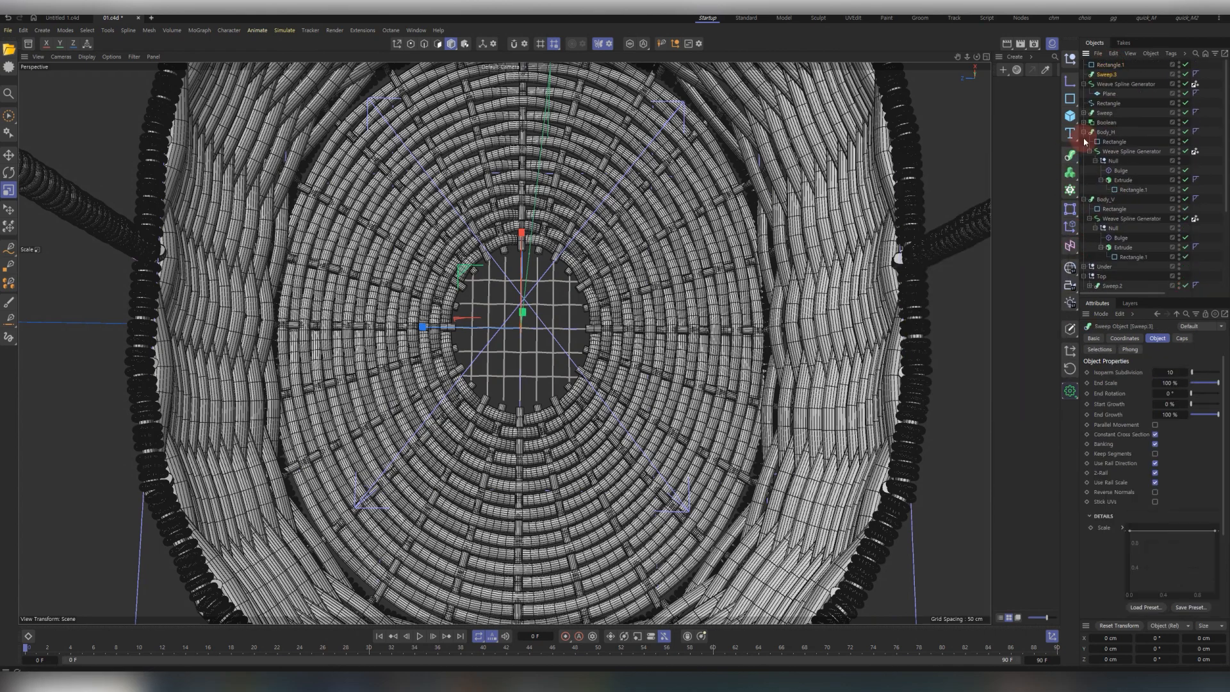
pyautogui.moveTo(1109, 75); pyautogui.dragTo(1104, 65)
pyautogui.click(1083, 83)
pyautogui.click(1093, 84)
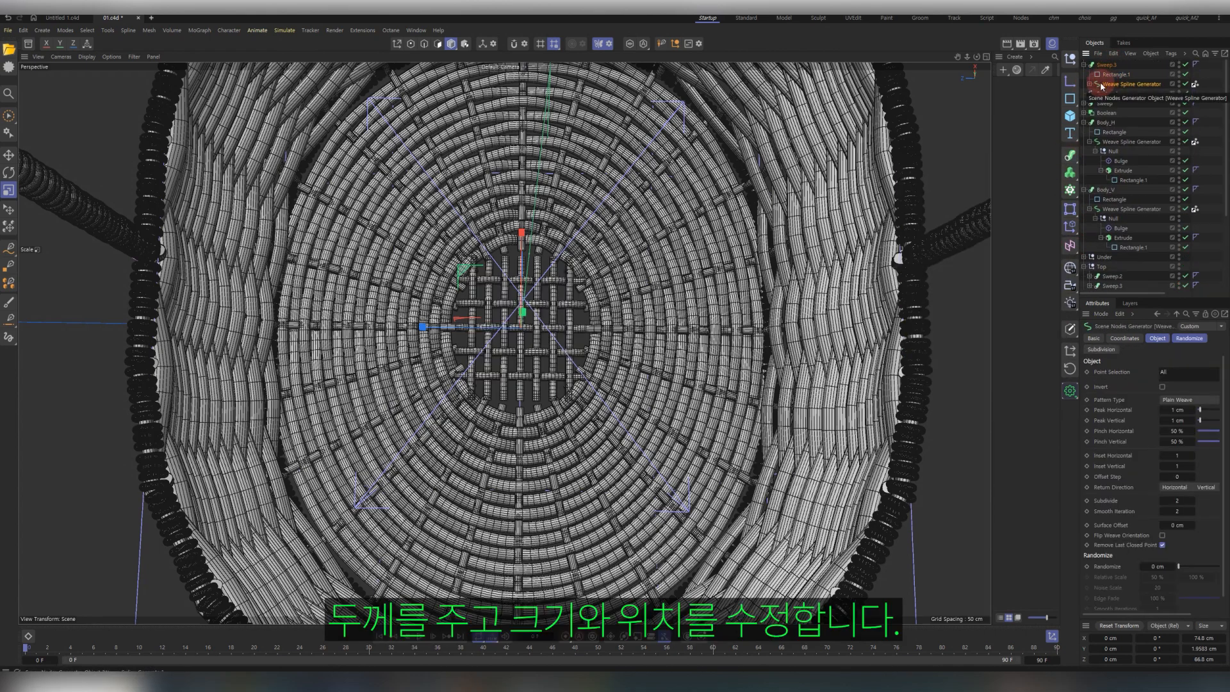
pyautogui.keyDown('alt'); pyautogui.moveTo(517, 279); pyautogui.dragTo(846, 257); pyautogui.keyUp('alt')
pyautogui.scroll(10, 548, 270)
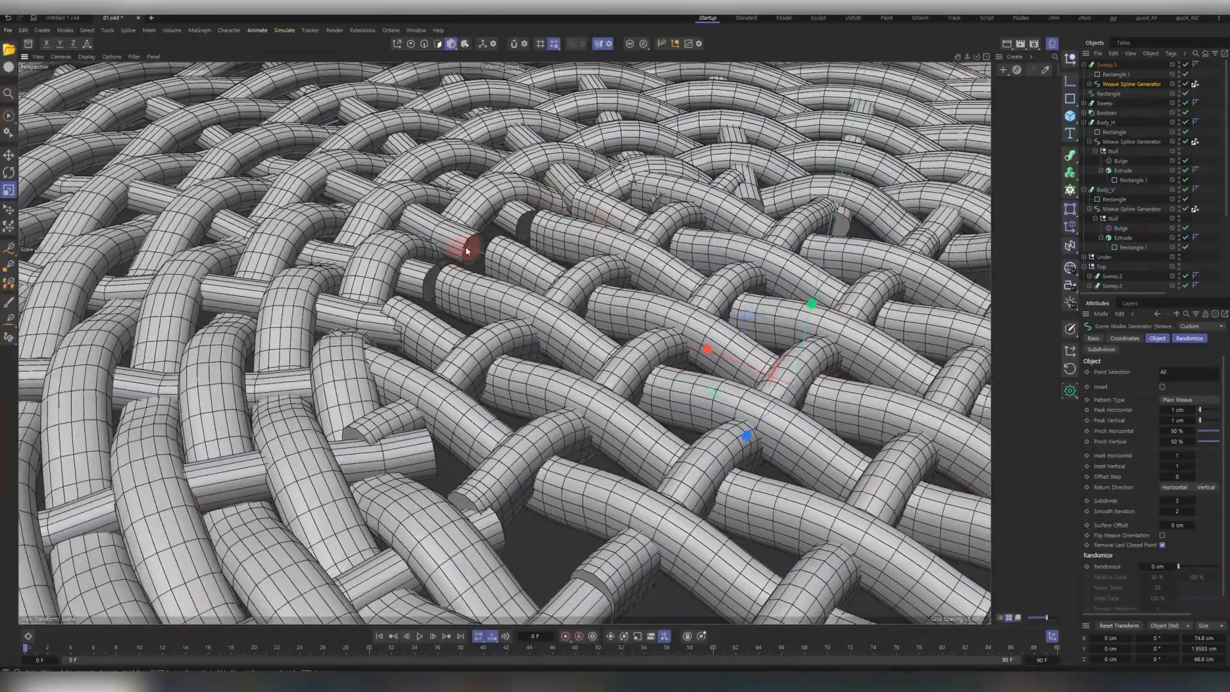
pyautogui.click(846, 257)
pyautogui.scroll(-4, 1106, 221)
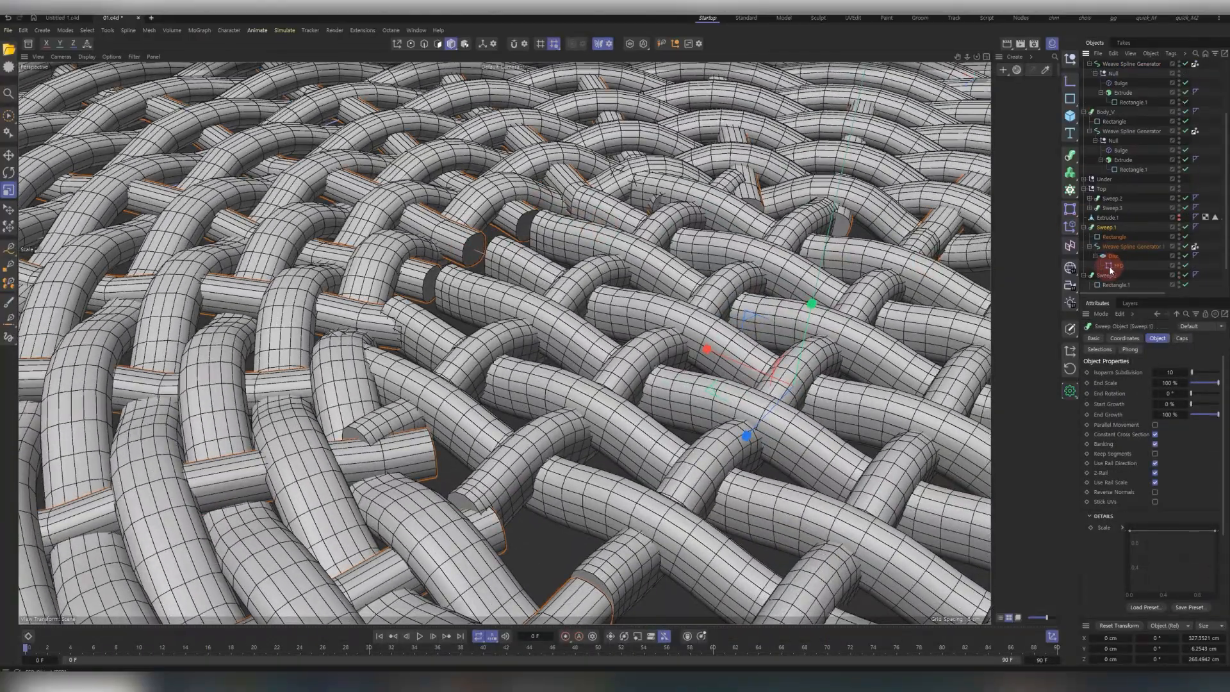
pyautogui.click(1107, 236)
pyautogui.scroll(4, 1111, 199)
pyautogui.keyDown('ctrl'); pyautogui.moveTo(1107, 232); pyautogui.dragTo(1113, 79); pyautogui.keyUp('ctrl')
pyautogui.click(1115, 74)
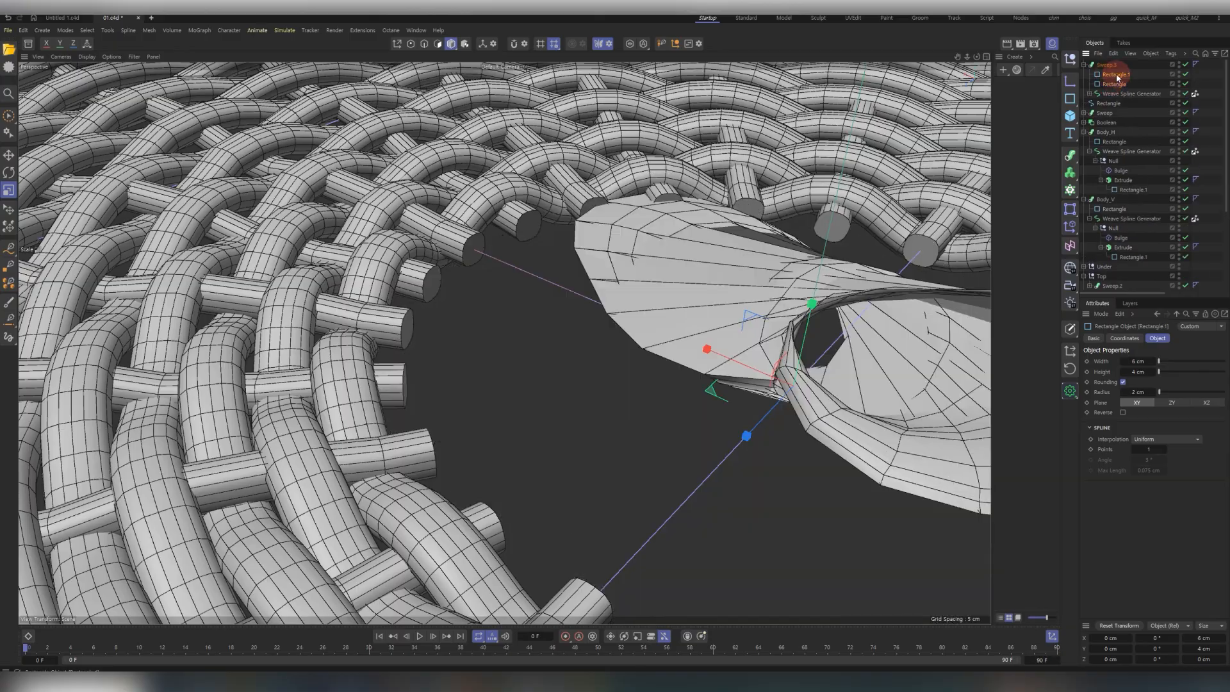
pyautogui.press('Delete')
pyautogui.click(1116, 74)
# Add an FFD deformer fitted to the centre Plane and set its grid size in Y to 2 cm.
pyautogui.keyDown('alt'); pyautogui.moveTo(653, 319); pyautogui.dragTo(558, 397); pyautogui.keyUp('alt')
pyautogui.click(1089, 84)
pyautogui.click(1115, 94)
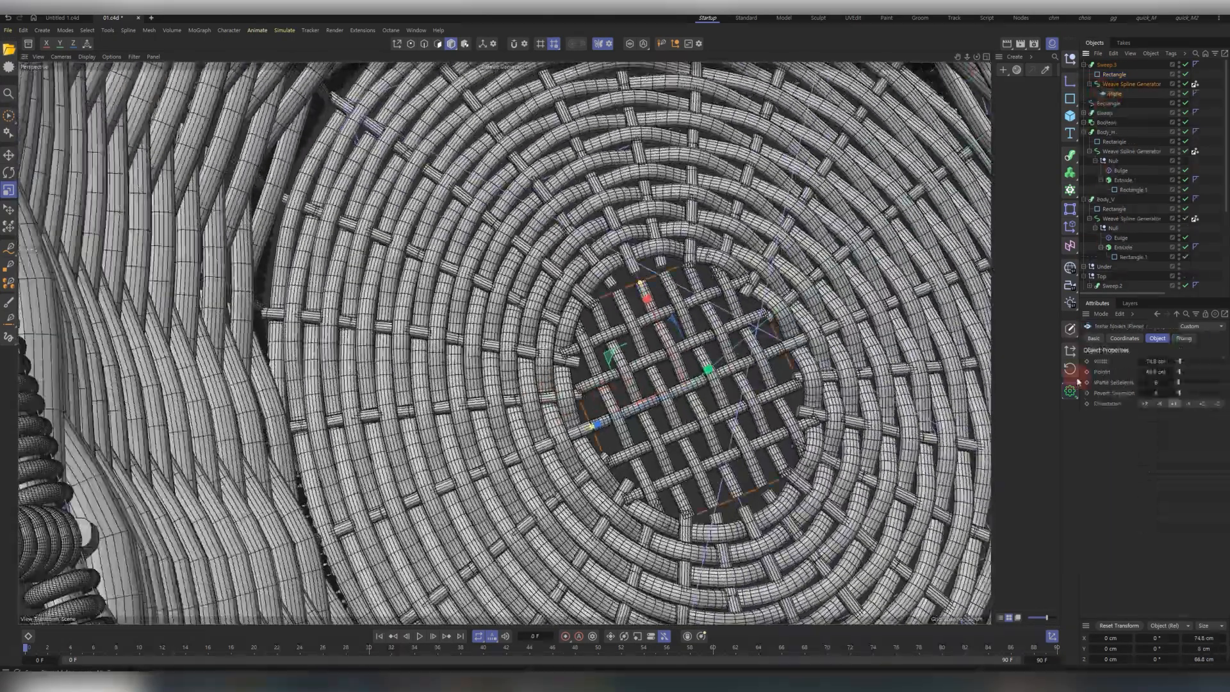
pyautogui.click(1070, 208)
pyautogui.click(919, 276)
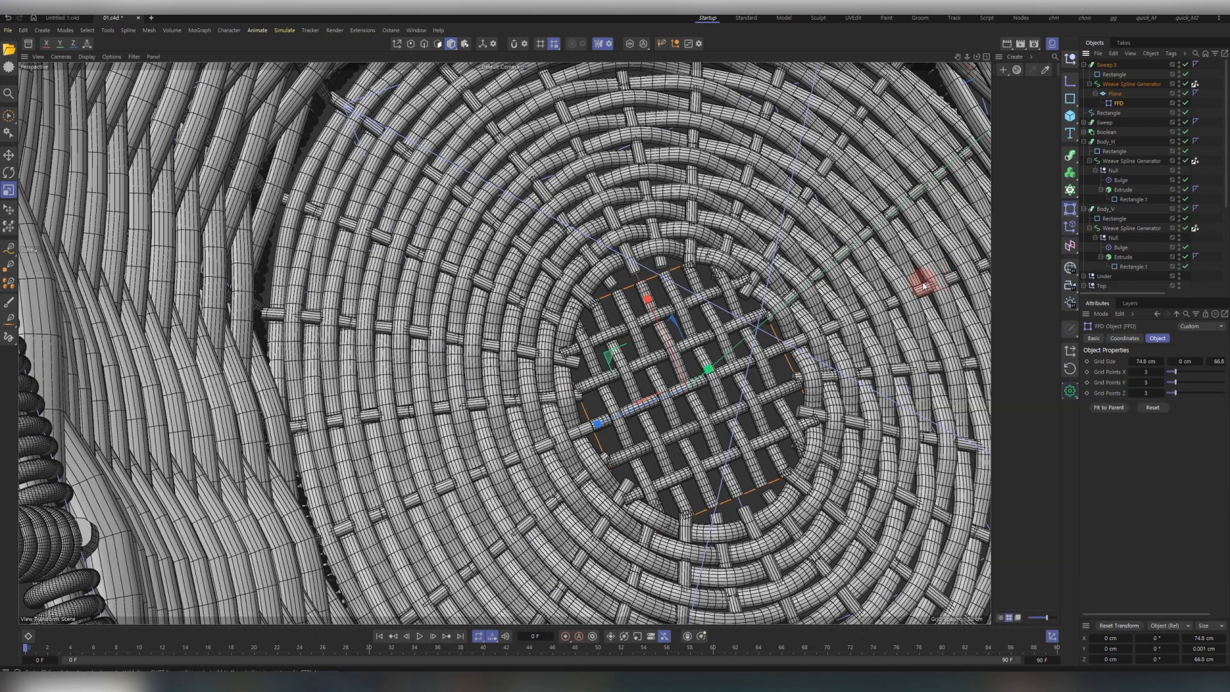
pyautogui.click(1185, 362)
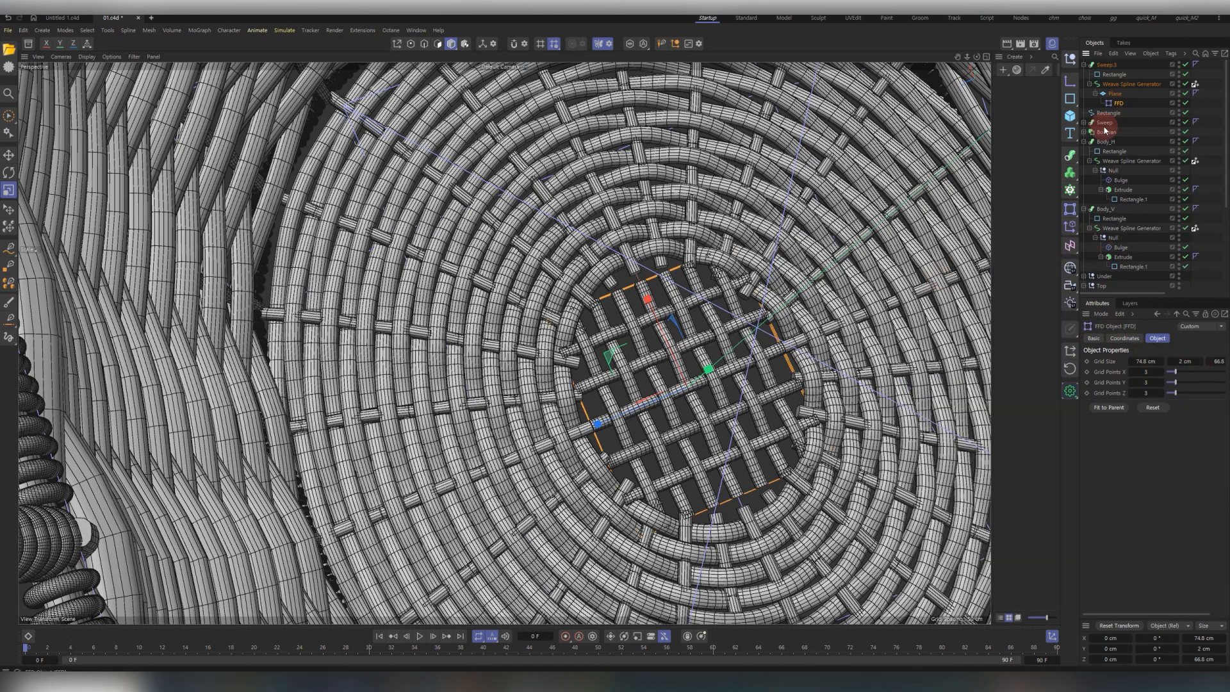
# Select the corner points of the centre patch's FFD cage and scale them inward to about 65.6 cm in X.
pyautogui.click(8, 83)
pyautogui.keyDown('alt'); pyautogui.moveTo(602, 350); pyautogui.dragTo(489, 329, button='middle'); pyautogui.keyUp('alt')
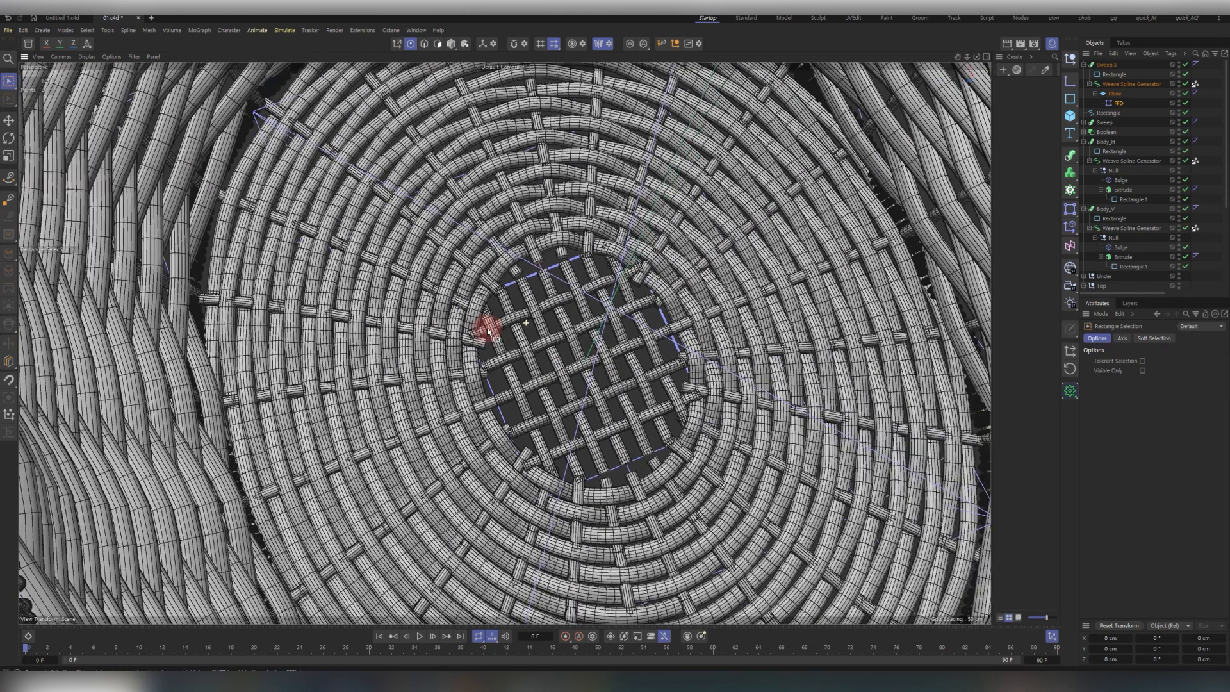
pyautogui.scroll(-3, 489, 330)
pyautogui.moveTo(436, 272); pyautogui.dragTo(489, 341)
pyautogui.keyDown('shift'); pyautogui.moveTo(578, 229); pyautogui.dragTo(643, 319); pyautogui.keyUp('shift')
pyautogui.keyDown('shift'); pyautogui.moveTo(639, 457); pyautogui.dragTo(721, 371); pyautogui.keyUp('shift')
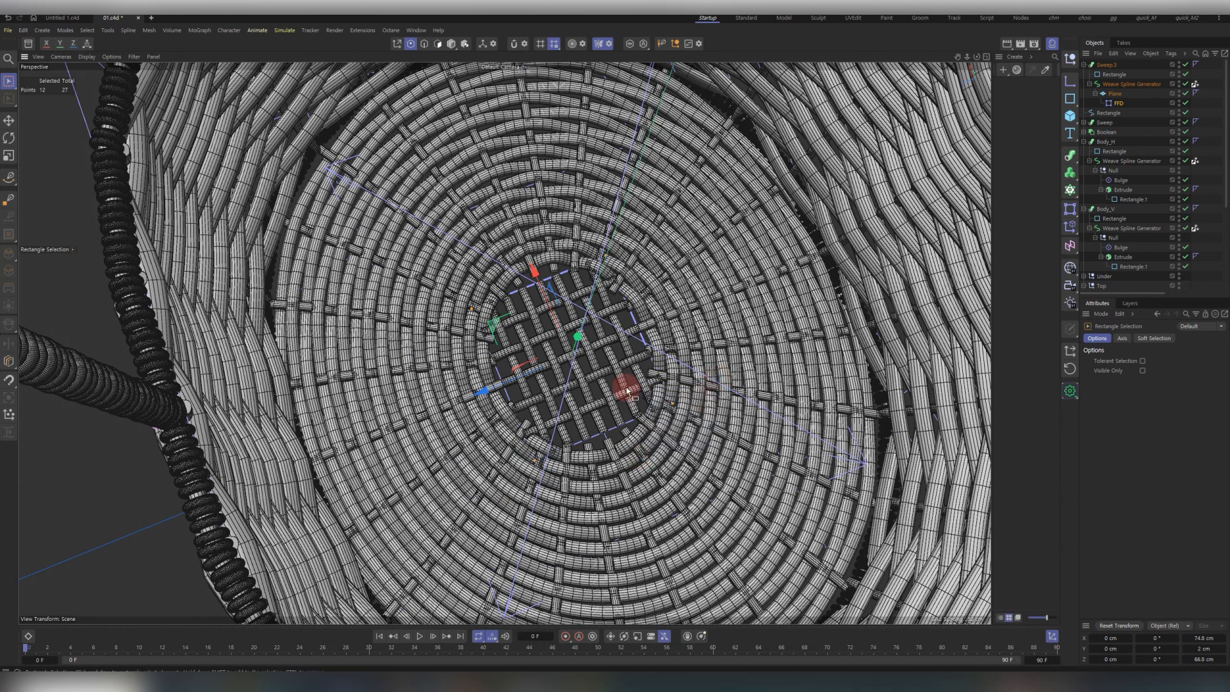
pyautogui.press('t')
pyautogui.moveTo(530, 272); pyautogui.dragTo(526, 289)
pyautogui.click(505, 398)
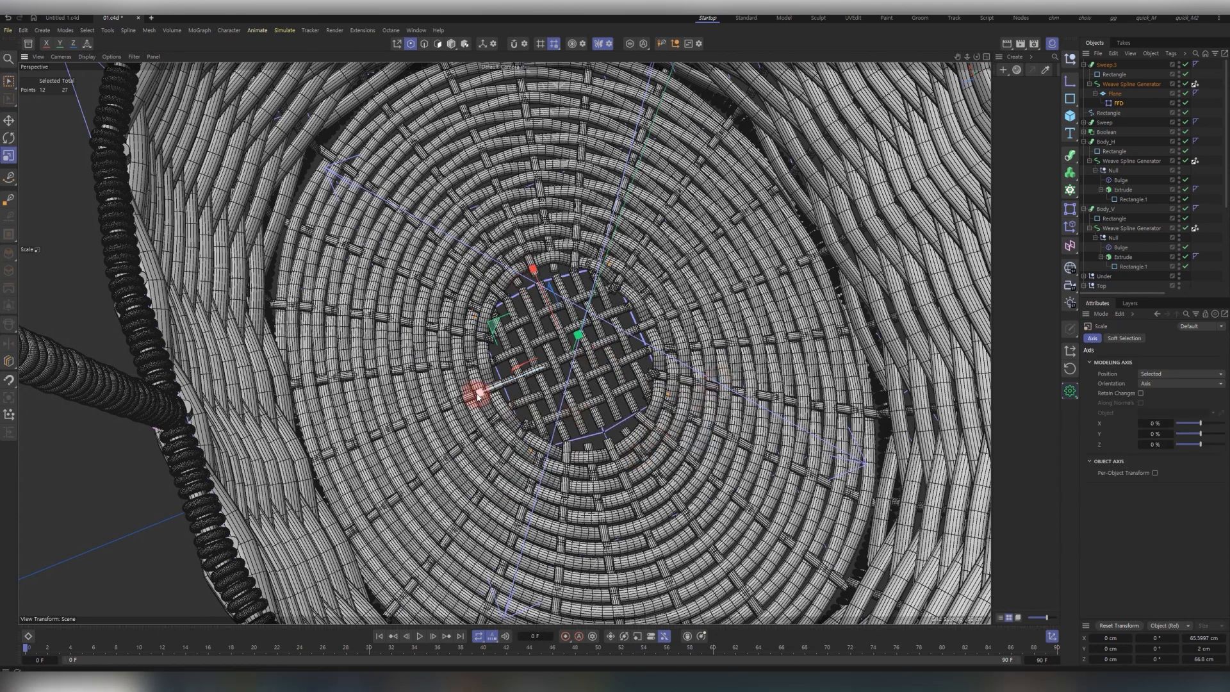
# Select the FFD's middle points at both X ends and scale them outward to about 91.5 cm.
pyautogui.press('0')
pyautogui.moveTo(492, 224); pyautogui.dragTo(558, 310)
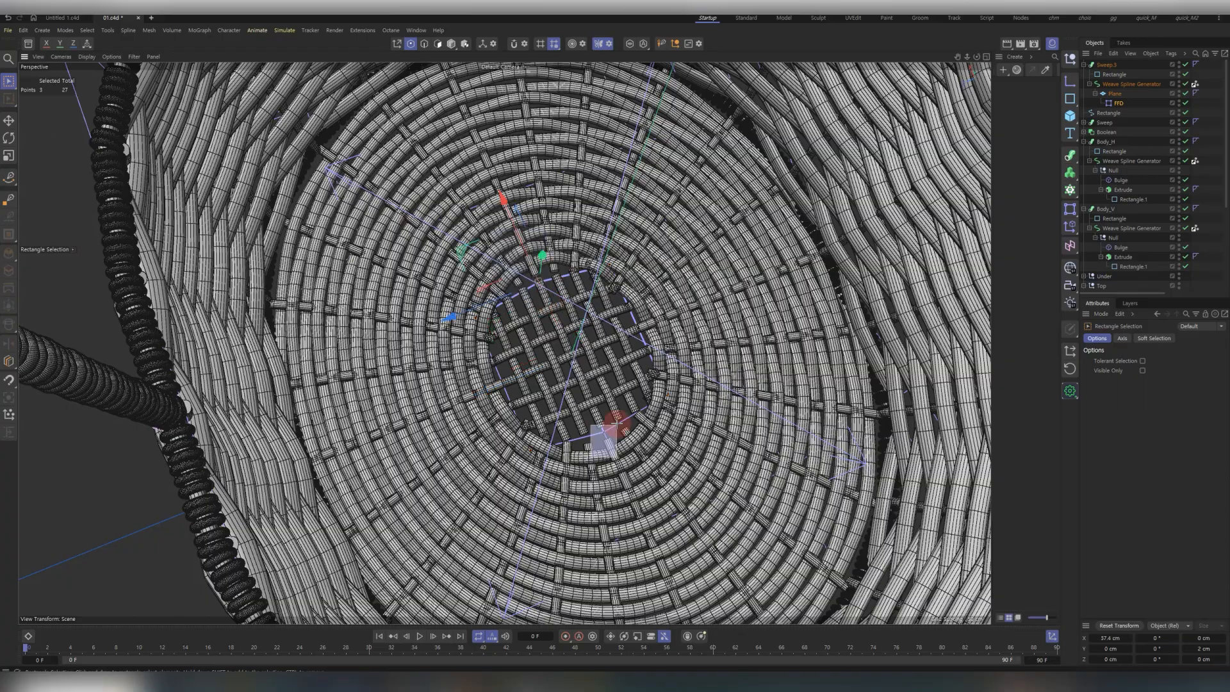
pyautogui.keyDown('shift'); pyautogui.moveTo(593, 411); pyautogui.dragTo(628, 456); pyautogui.keyUp('shift')
pyautogui.press('t')
pyautogui.moveTo(538, 274); pyautogui.dragTo(534, 273)
# Set the centre patch's Weave Spline Generator to Smooth Iteration 0 and Subdivide 0.
pyautogui.keyDown('alt'); pyautogui.moveTo(599, 362); pyautogui.dragTo(659, 256); pyautogui.keyUp('alt')
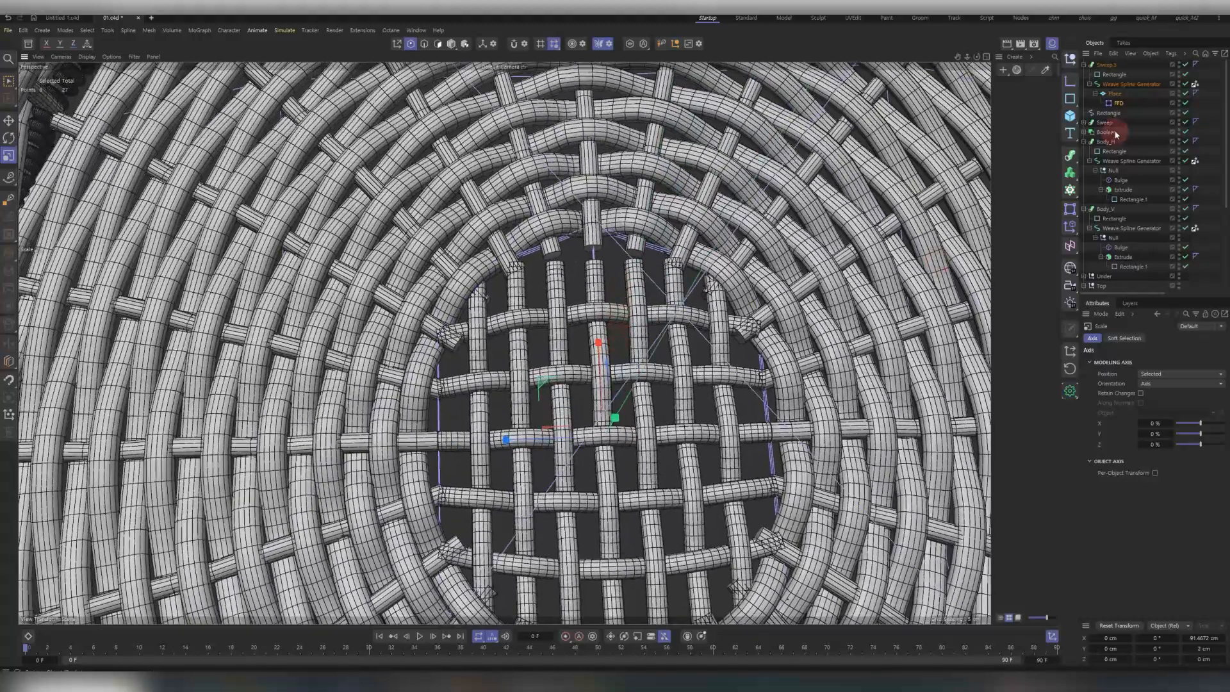
pyautogui.click(1131, 84)
pyautogui.click(1157, 338)
pyautogui.click(1163, 510)
pyautogui.click(1163, 510)
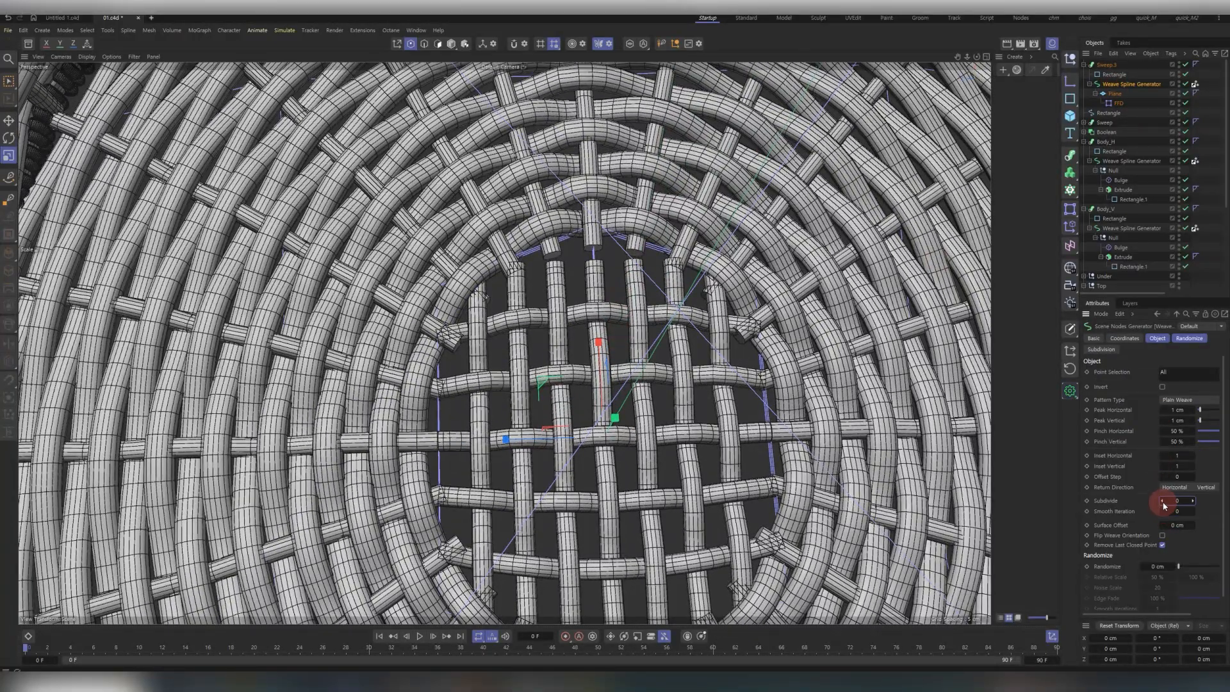
pyautogui.click(1163, 500)
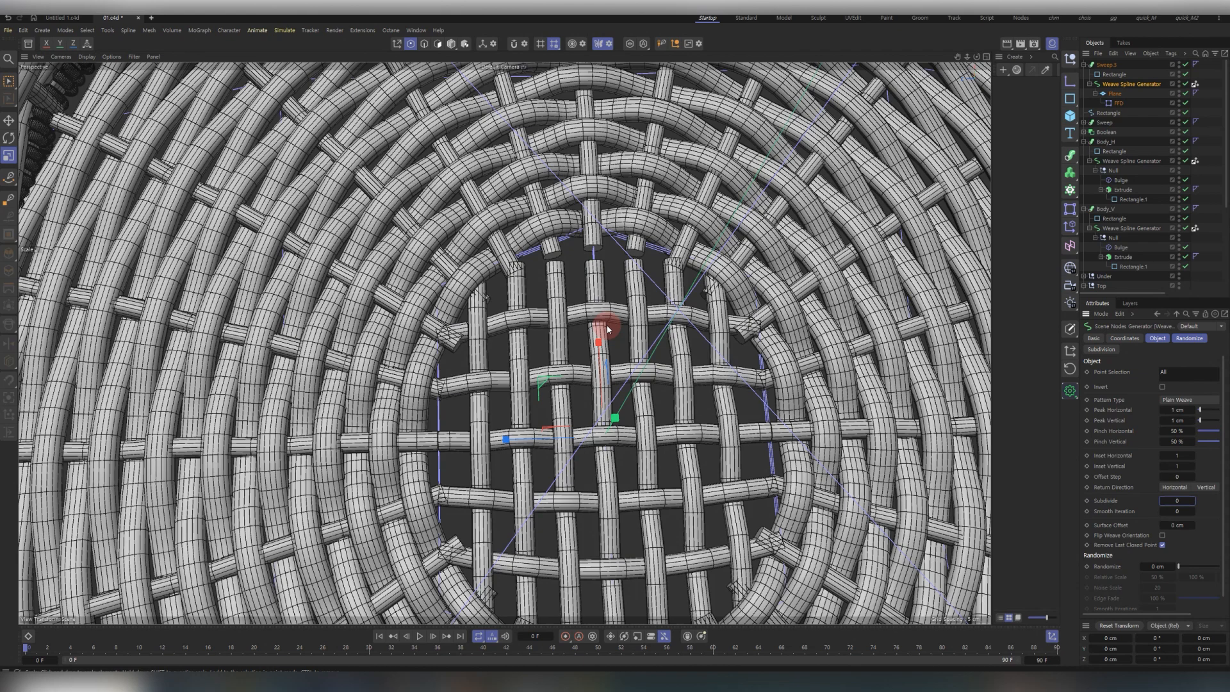
# Select the complete point rows at both X ends of the FFD cage and try scaling them along X.
pyautogui.keyDown('alt'); pyautogui.moveTo(569, 410); pyautogui.dragTo(590, 385, button='right'); pyautogui.keyUp('alt')
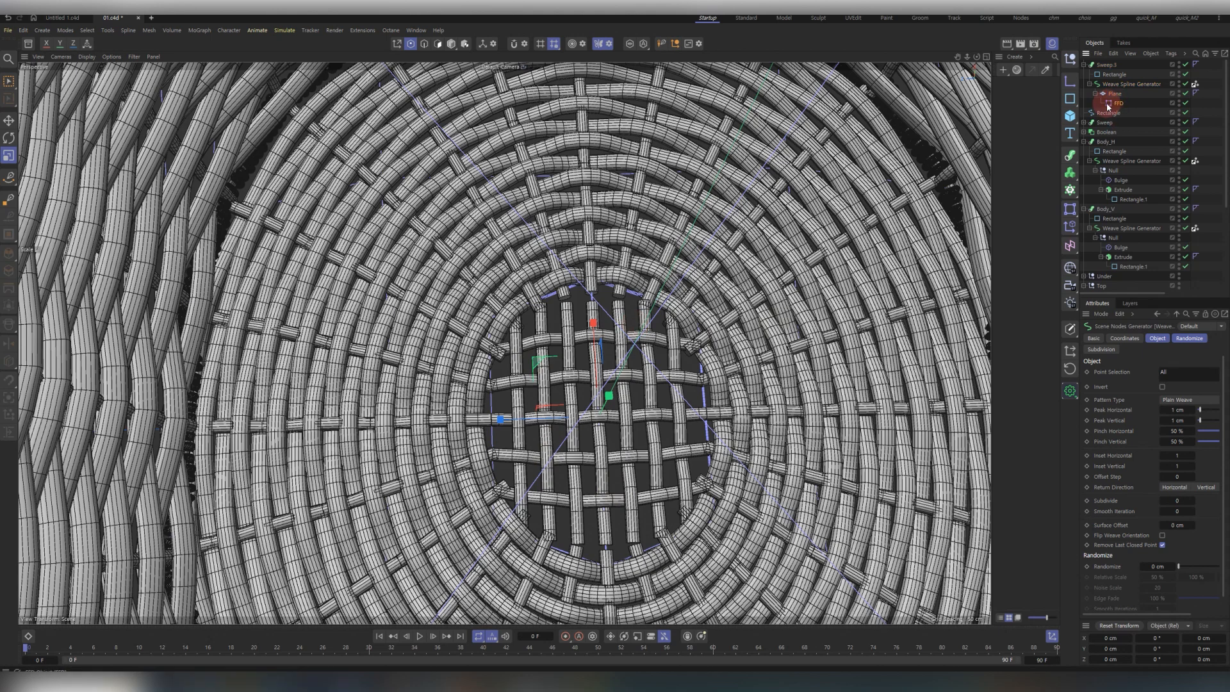
pyautogui.press('0')
pyautogui.moveTo(368, 190); pyautogui.dragTo(785, 346)
pyautogui.keyDown('shift'); pyautogui.moveTo(452, 518); pyautogui.dragTo(675, 580); pyautogui.keyUp('shift')
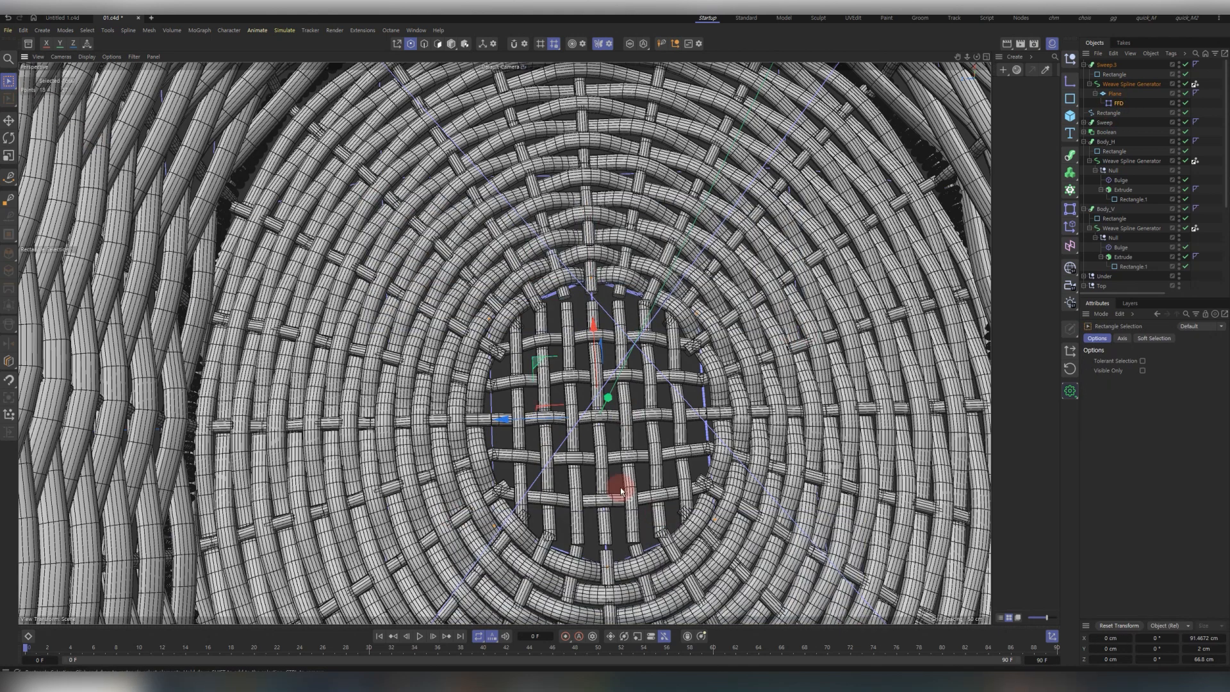
pyautogui.press('t')
pyautogui.moveTo(596, 332); pyautogui.dragTo(592, 326)
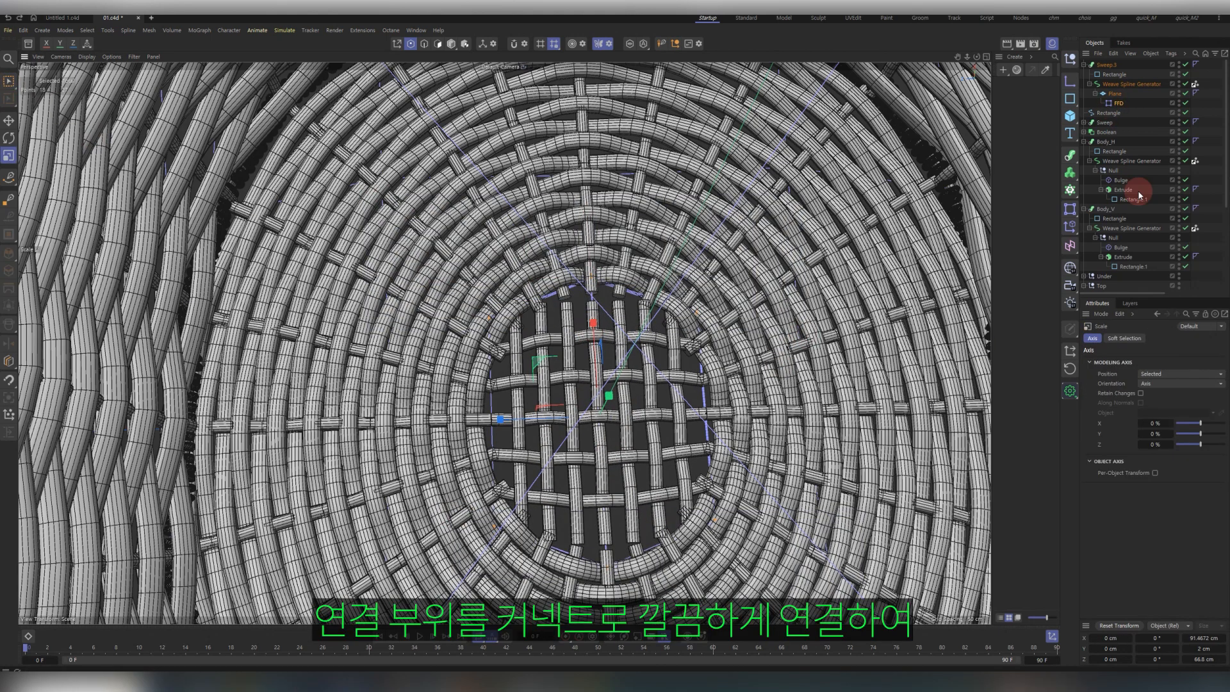
# Set the centre FFD's grid size to 90 cm in X and 87 cm in Z.
pyautogui.click(1117, 103)
pyautogui.click(1144, 362)
pyautogui.write('90')
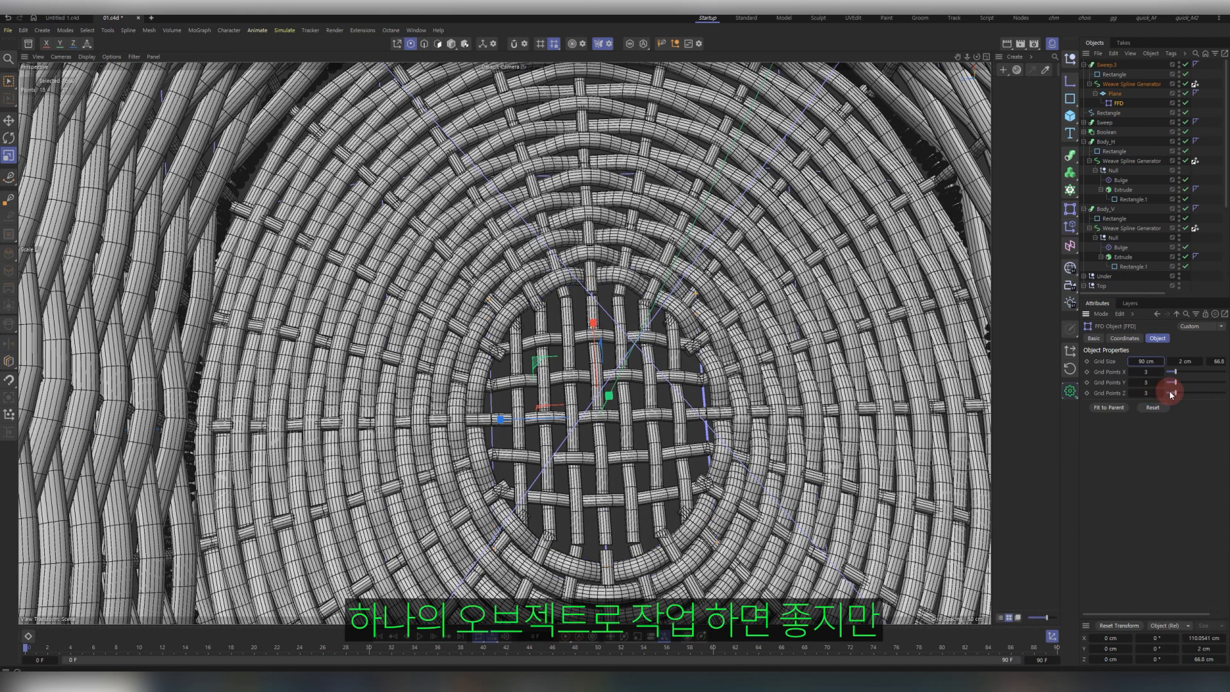
pyautogui.click(1214, 361)
pyautogui.write('90')
pyautogui.press('Return')
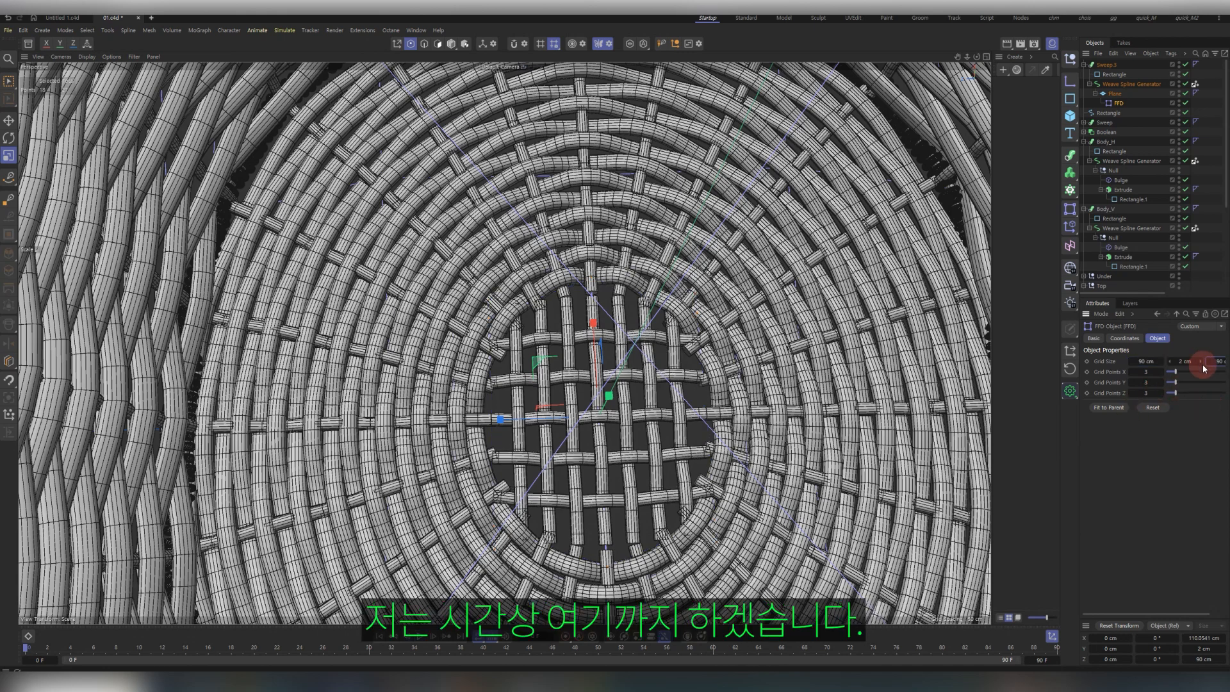
pyautogui.moveTo(1214, 361); pyautogui.dragTo(1204, 361)
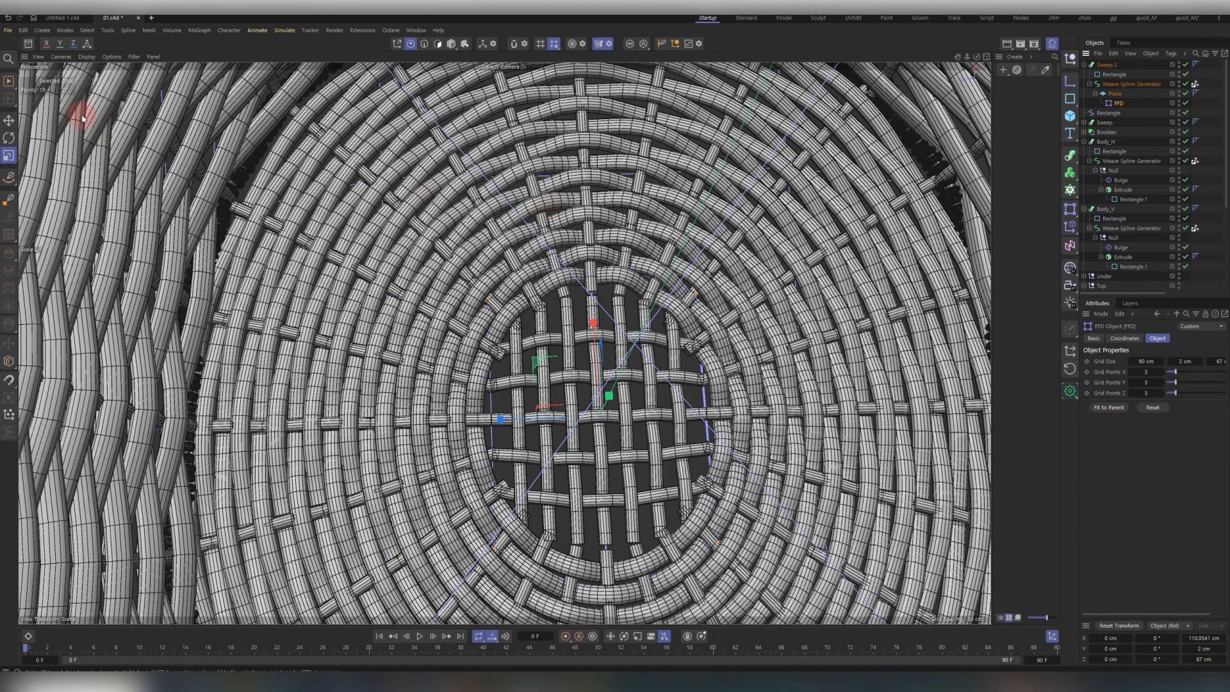
# Isolate the centre patch to select the FFD's middle points at both X ends, restore the scene and scale them along X.
pyautogui.scroll(-2, 583, 138)
pyautogui.keyDown('shift'); pyautogui.click(1100, 66); pyautogui.keyUp('shift')
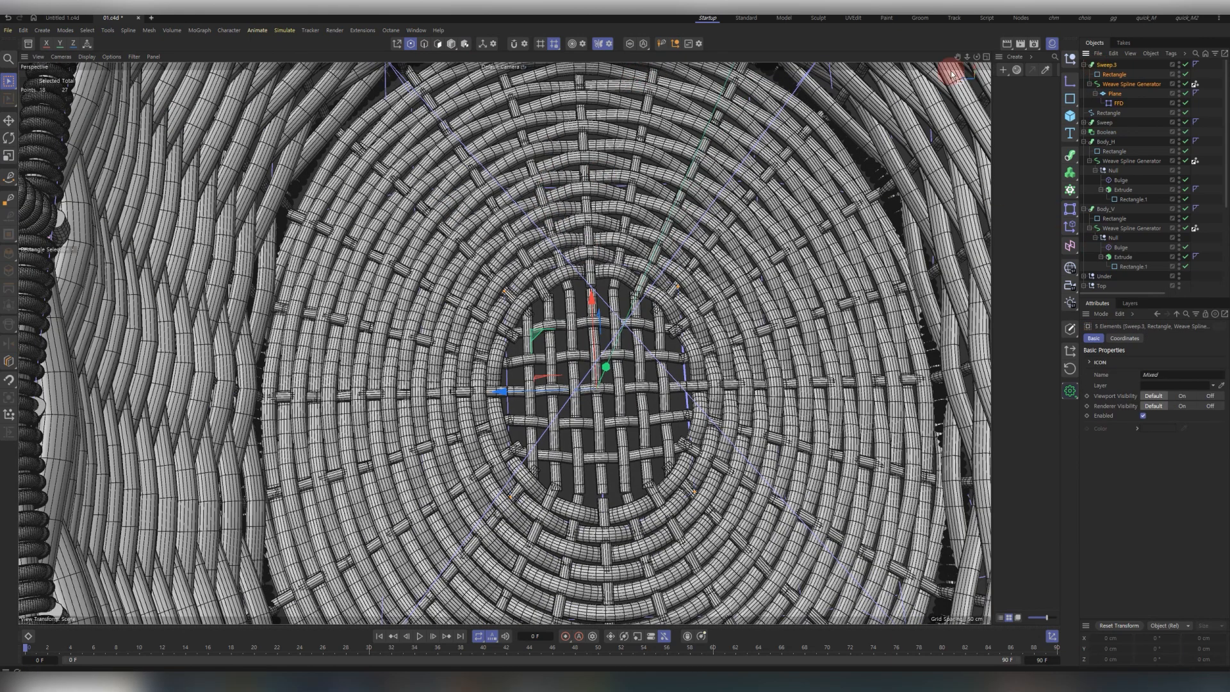
pyautogui.click(615, 44)
pyautogui.moveTo(573, 232); pyautogui.dragTo(625, 272)
pyautogui.keyDown('shift'); pyautogui.moveTo(579, 515); pyautogui.dragTo(626, 559); pyautogui.keyUp('shift')
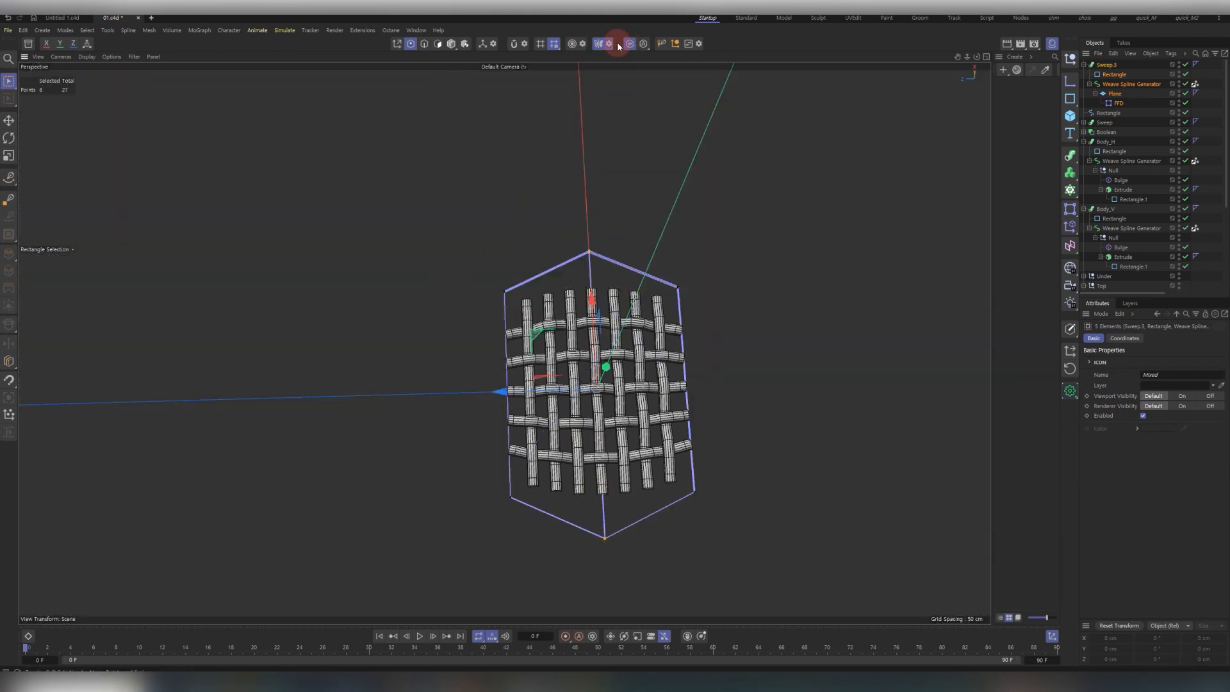
pyautogui.click(608, 45)
pyautogui.press('t')
pyautogui.moveTo(593, 299); pyautogui.dragTo(632, 320)
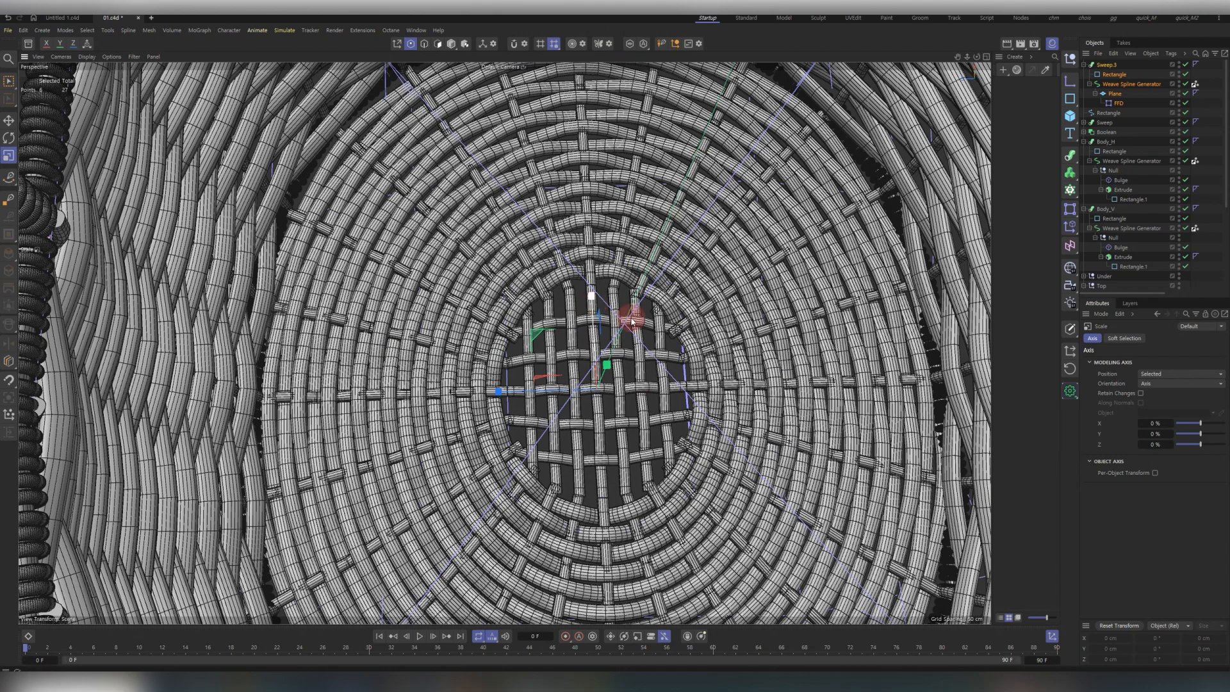
# Deselect the centre patch and switch from point editing back to Model mode.
pyautogui.keyDown('alt'); pyautogui.moveTo(666, 434); pyautogui.dragTo(588, 437, button='right'); pyautogui.keyUp('alt')
pyautogui.keyDown('alt'); pyautogui.moveTo(587, 437); pyautogui.dragTo(552, 406); pyautogui.keyUp('alt')
pyautogui.click(1157, 115)
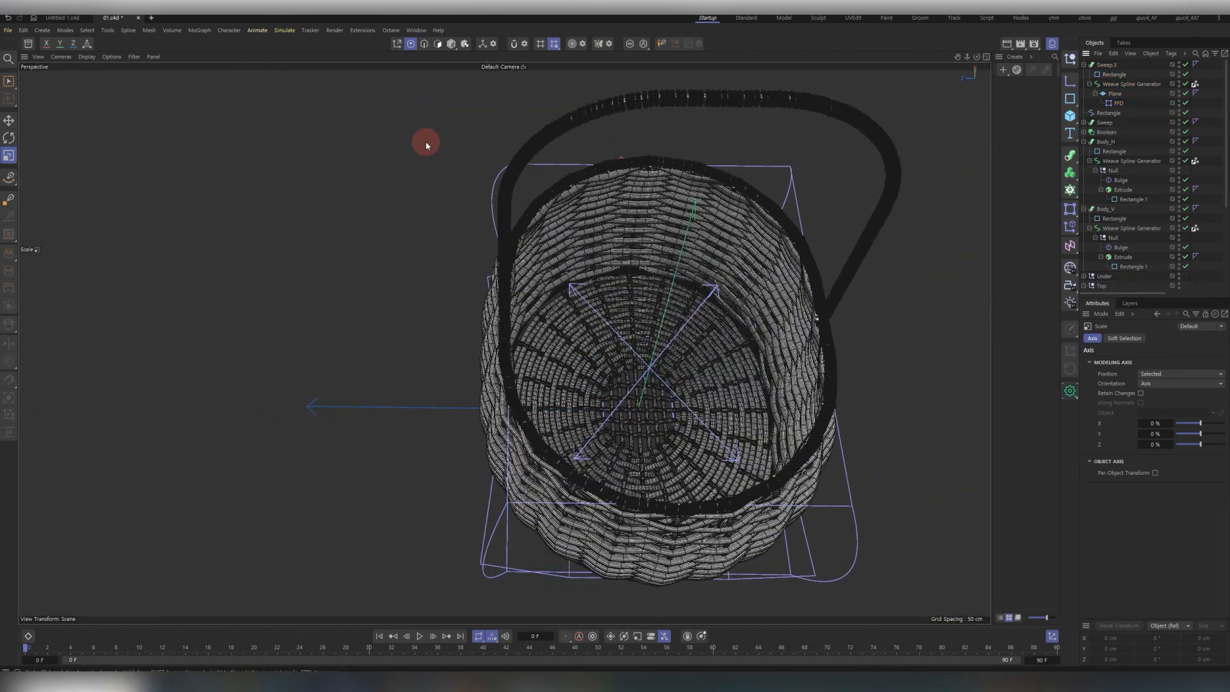
pyautogui.click(454, 44)
pyautogui.keyDown('alt'); pyautogui.moveTo(932, 317); pyautogui.dragTo(611, 320); pyautogui.keyUp('alt')
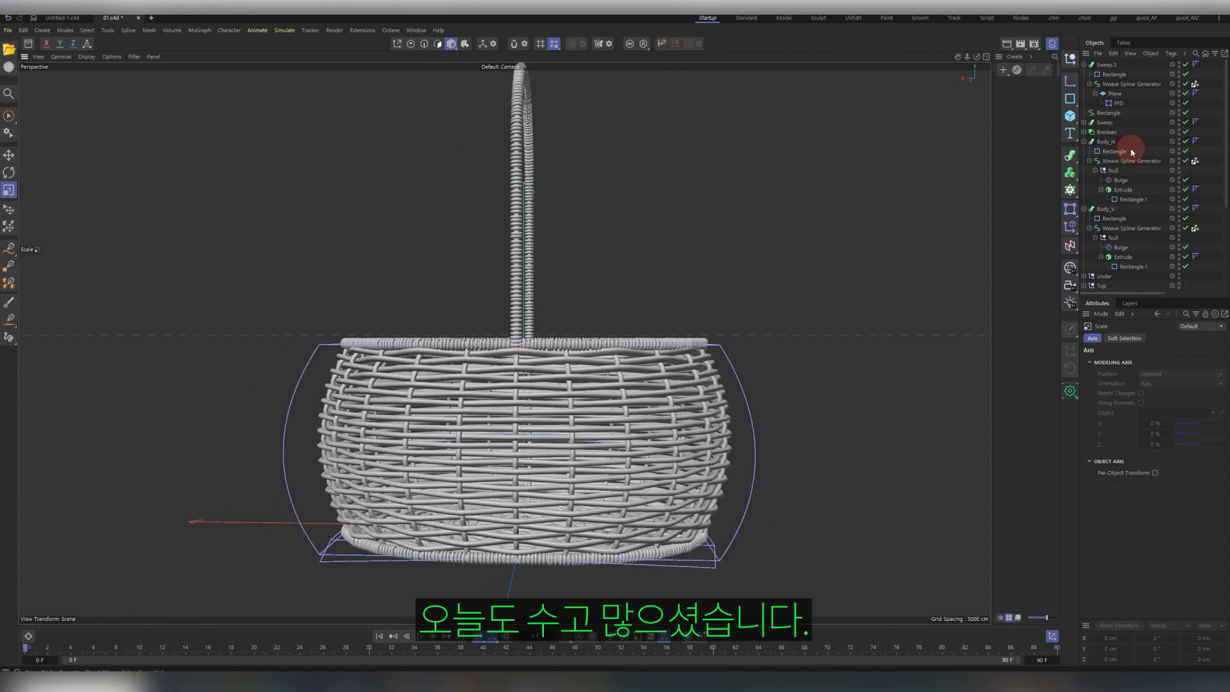
# Collapse the expanded object hierarchies and move Sweep.3 to the end of the object list, below Sweep.2.
pyautogui.click(1083, 65)
pyautogui.click(1083, 104)
pyautogui.click(1083, 112)
pyautogui.click(1083, 132)
pyautogui.click(1083, 151)
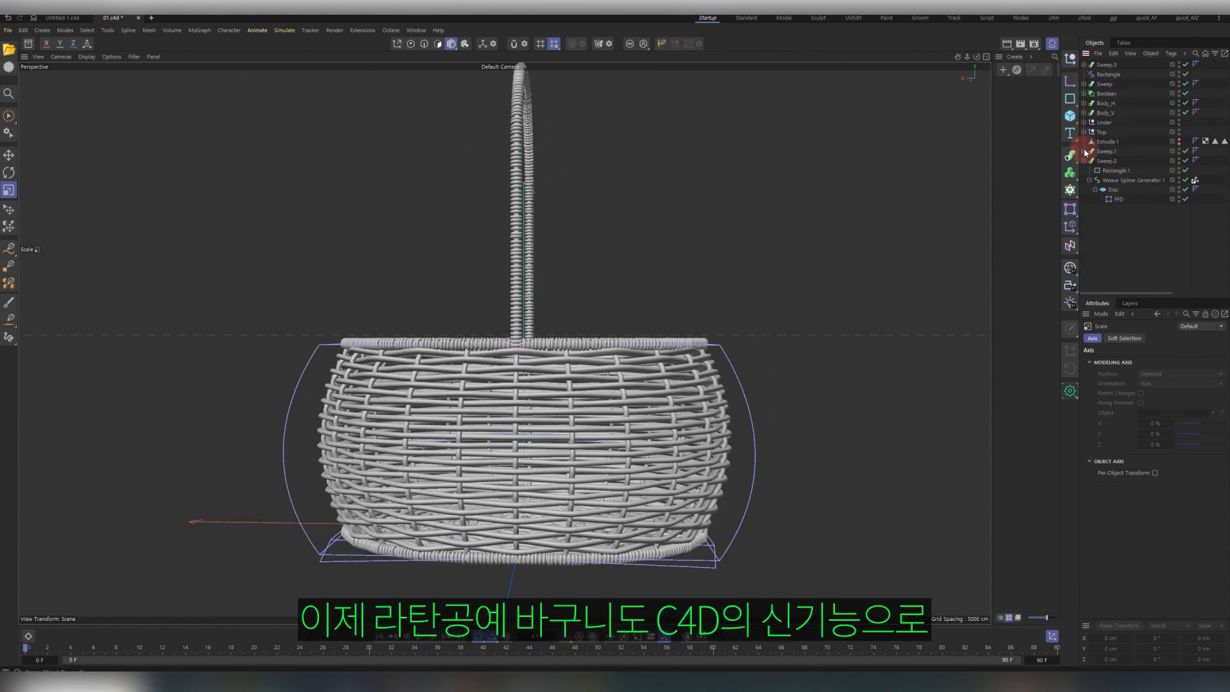
pyautogui.click(1083, 161)
pyautogui.moveTo(1098, 66); pyautogui.dragTo(1094, 175)
pyautogui.keyDown('alt'); pyautogui.moveTo(827, 363); pyautogui.dragTo(591, 395); pyautogui.keyUp('alt')
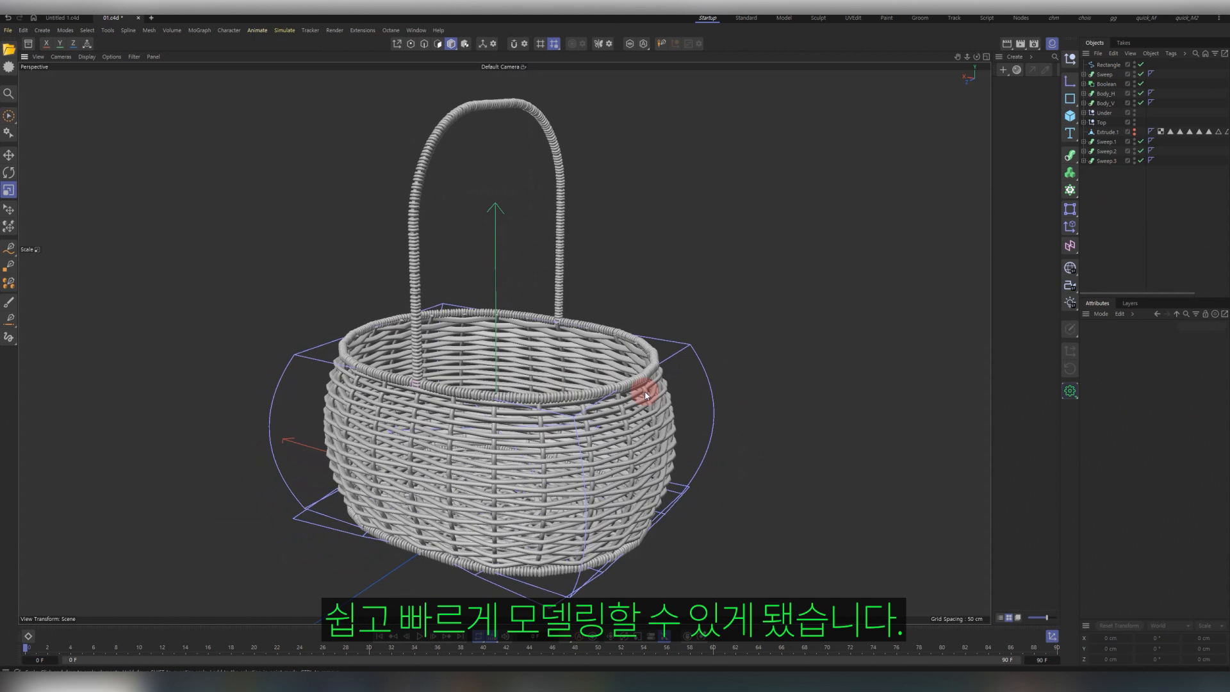